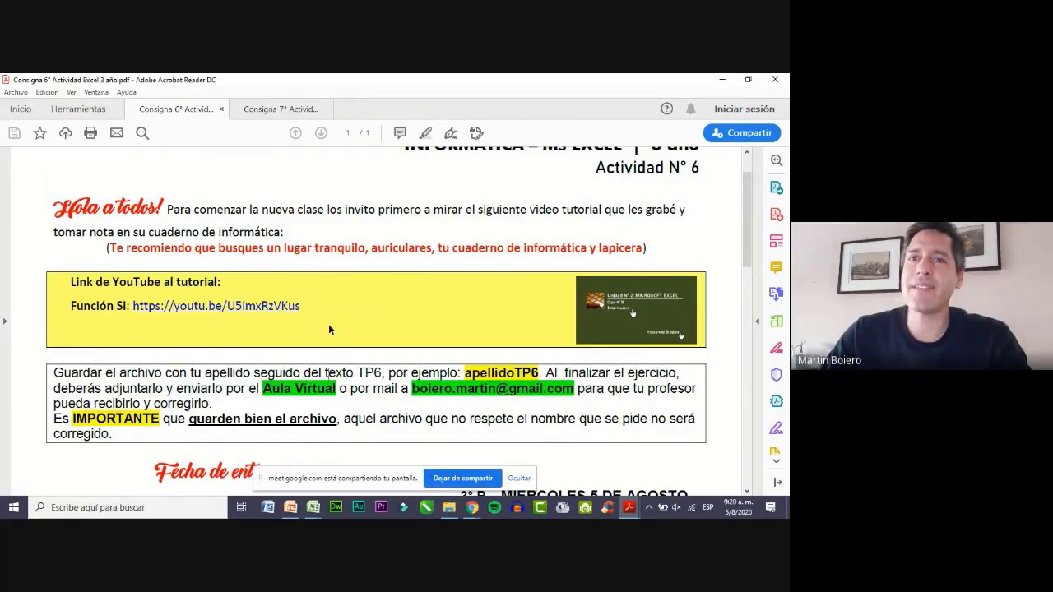
Review the Activity 6 assignment, covering its submission rules and the tasks for the FUNCIÓN SI and Segunda Ejercitación sheets.
{"action": "scroll", "coordinate": [329, 329], "scroll_direction": "down", "scroll_amount": 1}
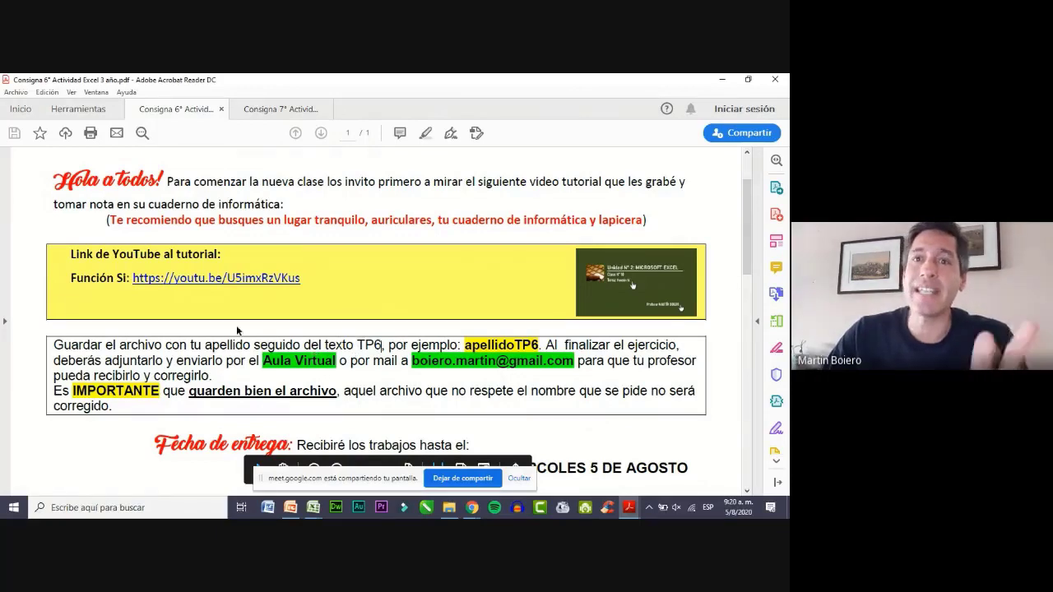
{"action": "scroll", "coordinate": [227, 329], "scroll_direction": "down", "scroll_amount": 1}
{"action": "scroll", "coordinate": [227, 325], "scroll_direction": "down", "scroll_amount": 3}
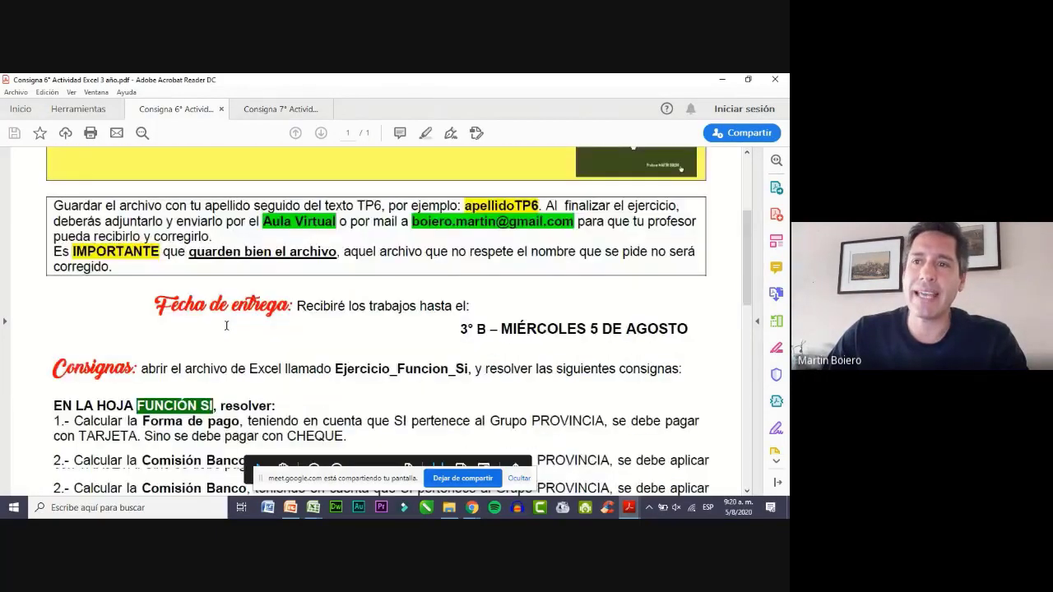
{"action": "scroll", "coordinate": [226, 325], "scroll_direction": "down", "scroll_amount": 3}
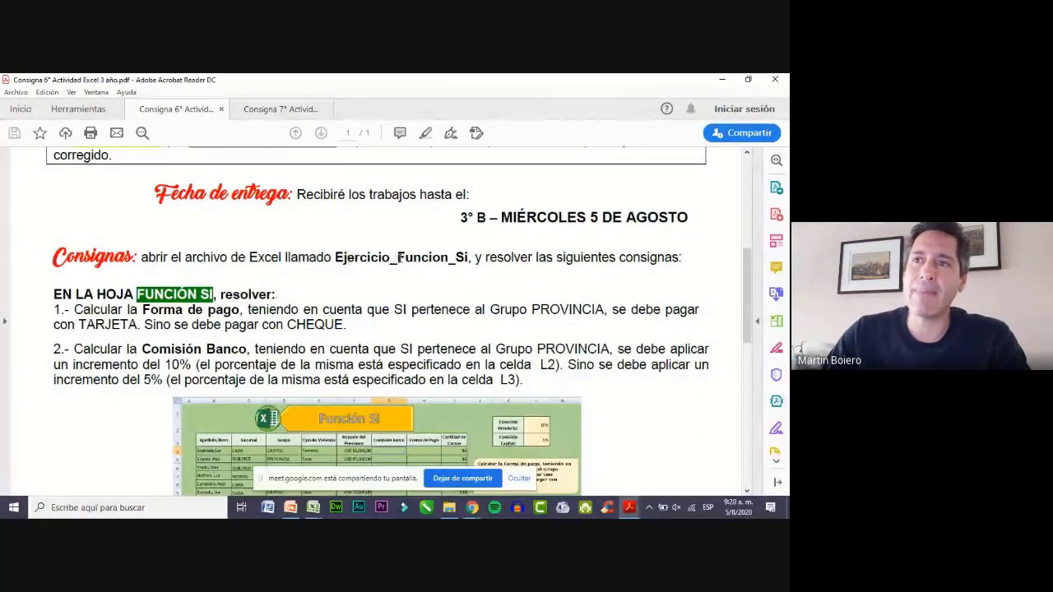
{"action": "left_click_drag", "start_coordinate": [404, 258], "coordinate": [468, 259]}
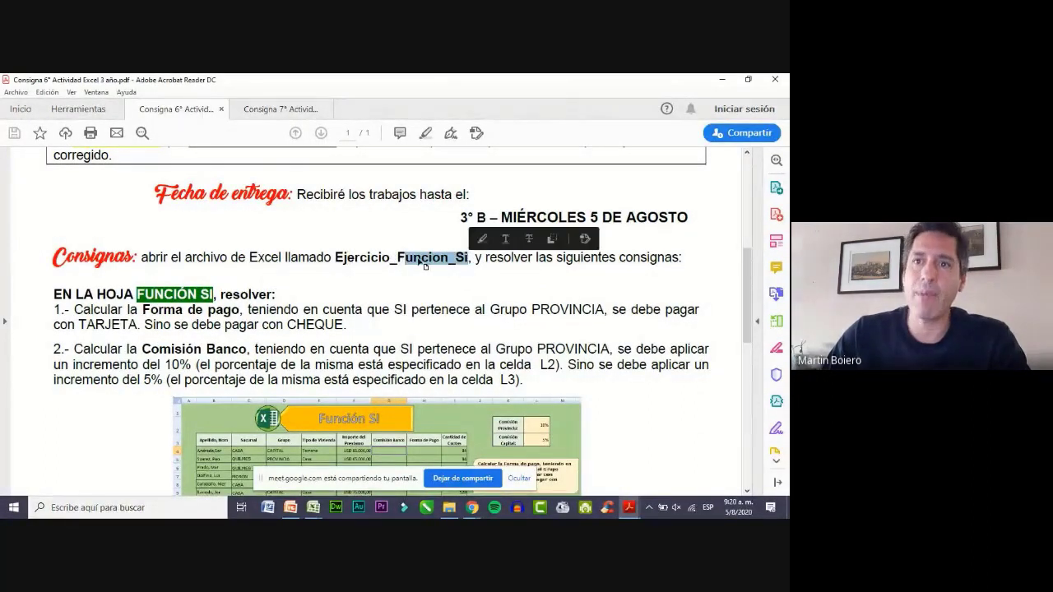
{"action": "left_click", "coordinate": [418, 258]}
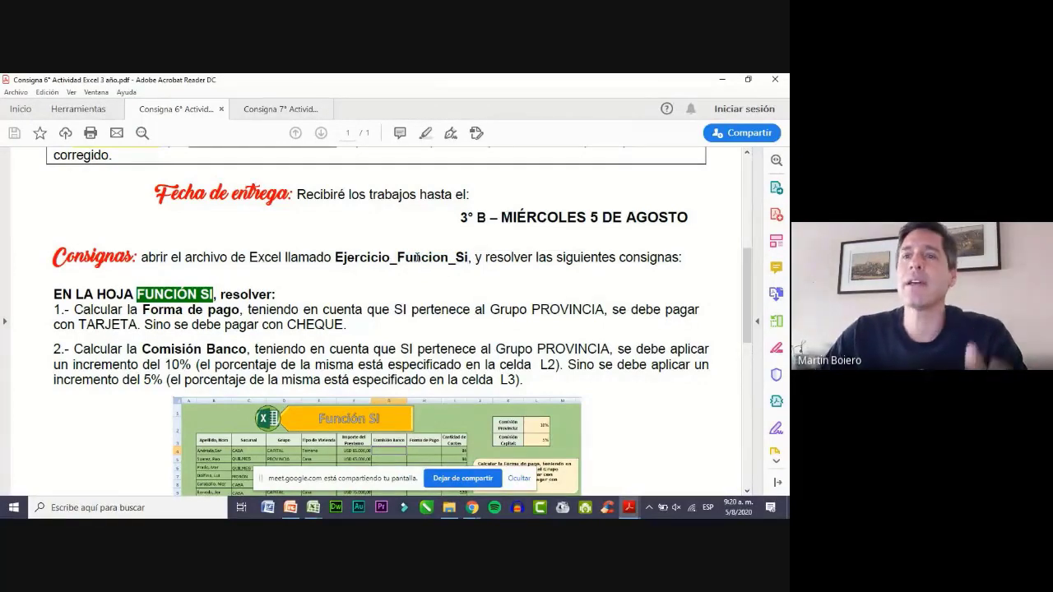
{"action": "scroll", "coordinate": [417, 258], "scroll_direction": "down", "scroll_amount": 5}
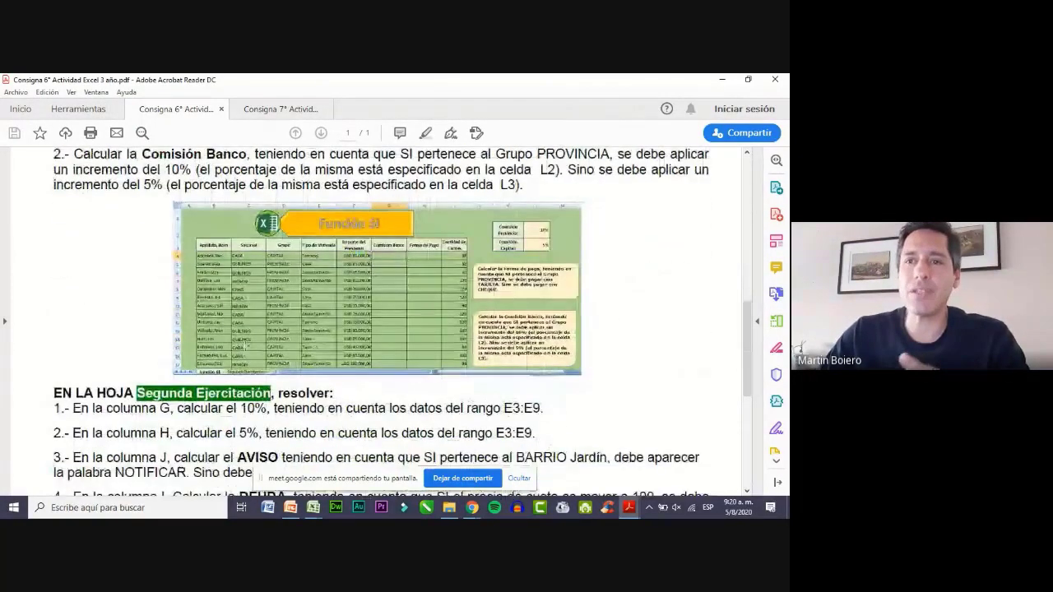
{"action": "scroll", "coordinate": [364, 370], "scroll_direction": "down", "scroll_amount": 3}
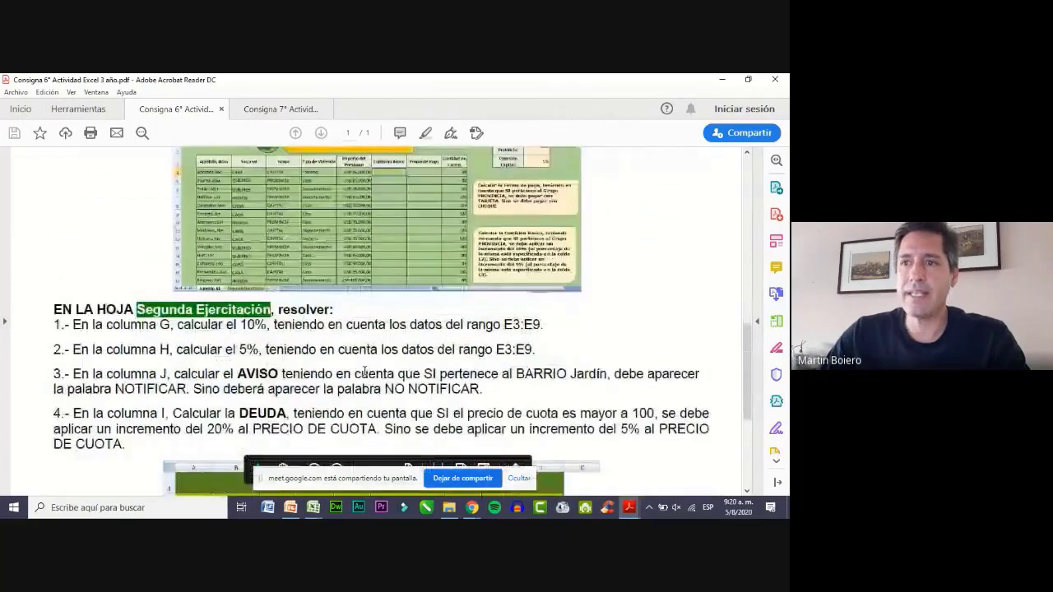
{"action": "scroll", "coordinate": [364, 370], "scroll_direction": "down", "scroll_amount": 3}
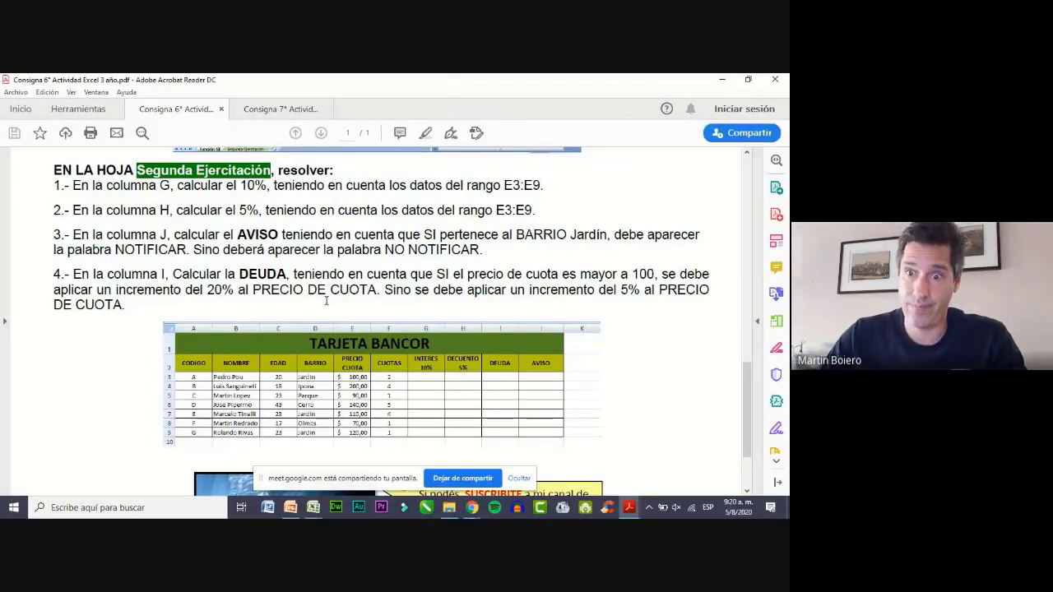
{"action": "scroll", "coordinate": [327, 301], "scroll_direction": "down", "scroll_amount": 3}
{"action": "scroll", "coordinate": [328, 298], "scroll_direction": "up", "scroll_amount": 4}
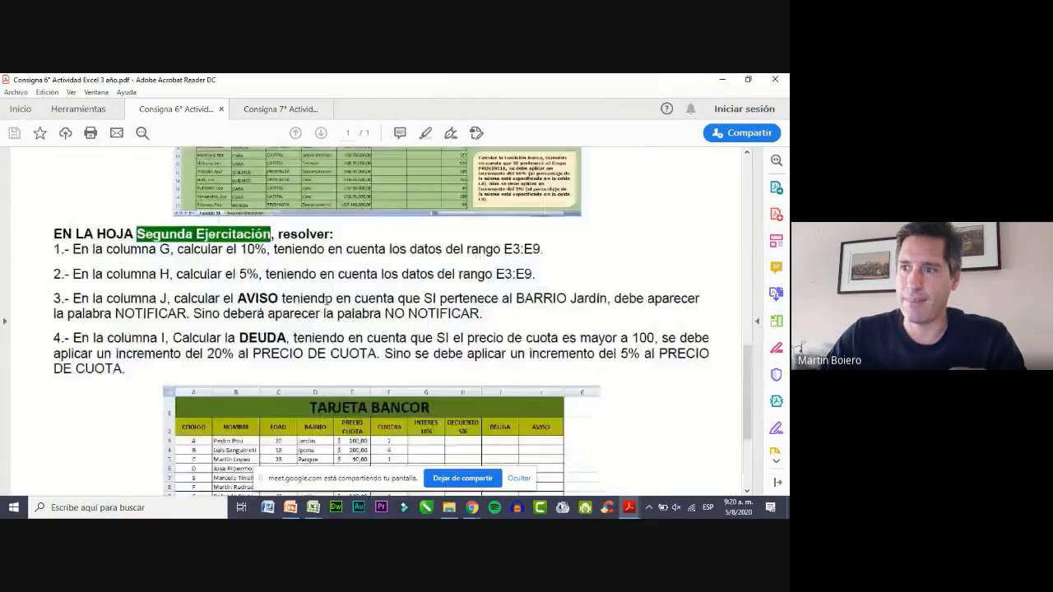
{"action": "scroll", "coordinate": [327, 298], "scroll_direction": "up", "scroll_amount": 3}
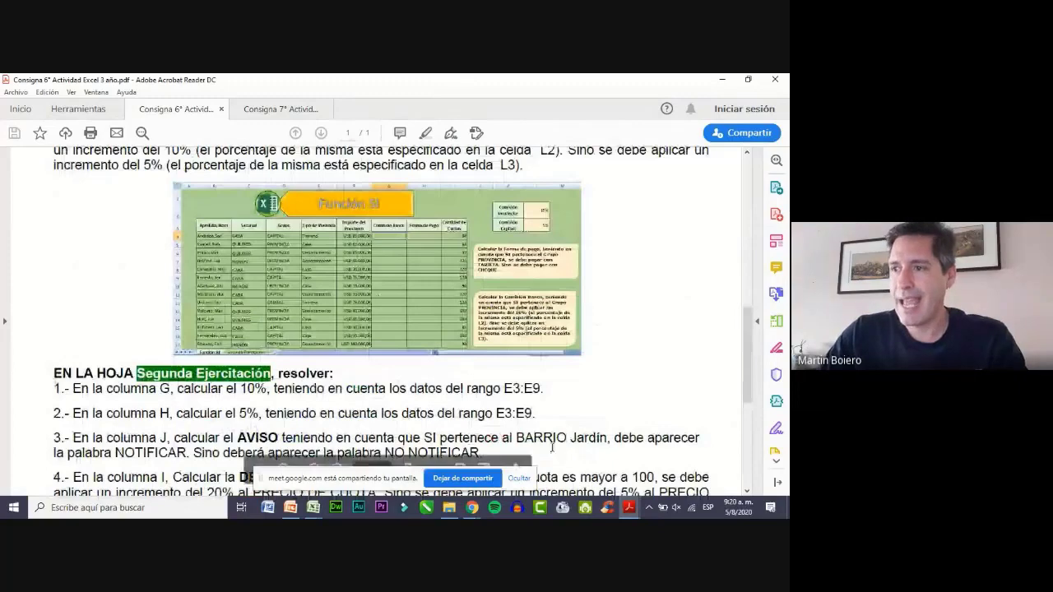
Switch to the Consigna 7 PDF and review its delivery date, Primera Parte tasks and sample minerals table.
{"action": "mouse_move", "coordinate": [628, 507]}
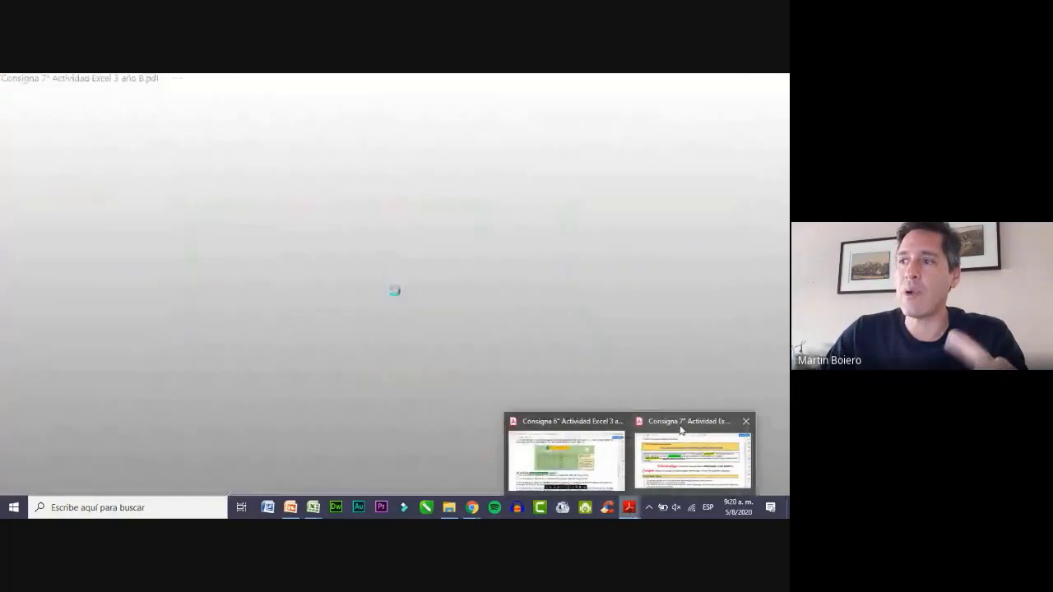
{"action": "left_click", "coordinate": [680, 430]}
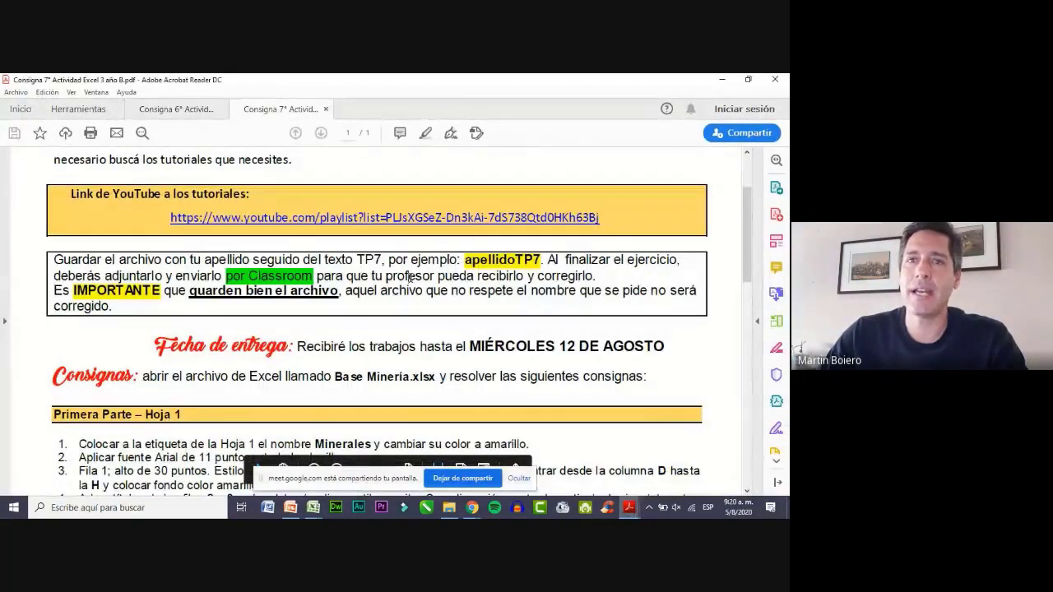
{"action": "scroll", "coordinate": [392, 299], "scroll_direction": "up", "scroll_amount": 3}
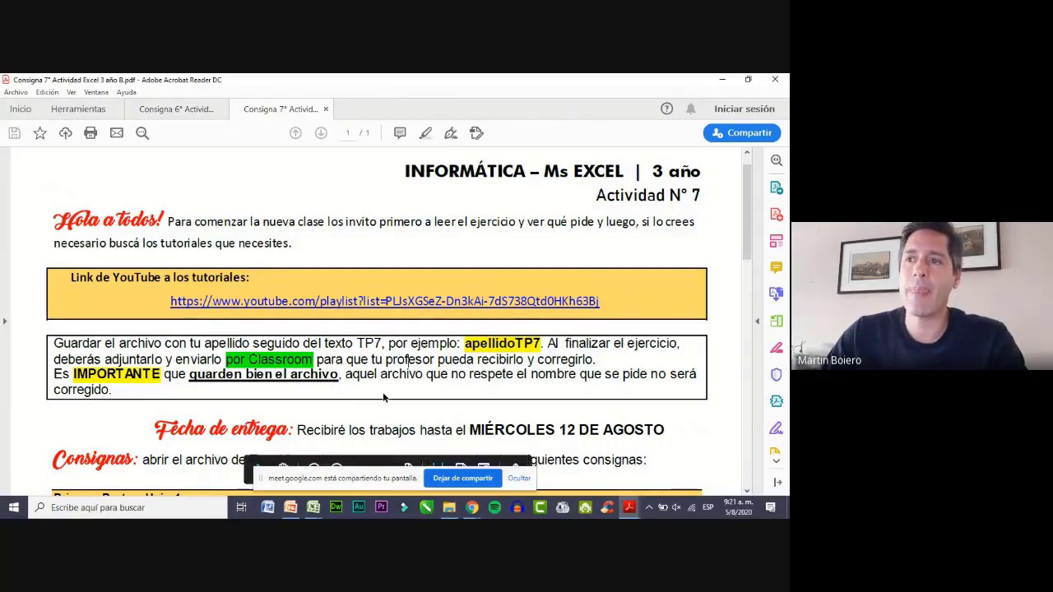
{"action": "scroll", "coordinate": [383, 397], "scroll_direction": "down", "scroll_amount": 2}
{"action": "scroll", "coordinate": [383, 394], "scroll_direction": "down", "scroll_amount": 1}
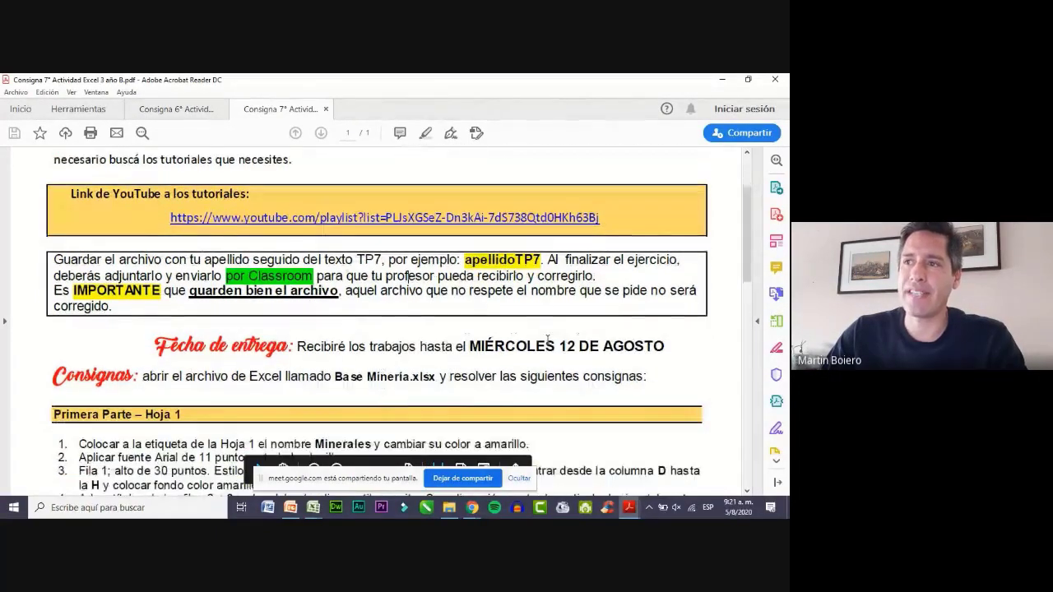
{"action": "scroll", "coordinate": [537, 346], "scroll_direction": "down", "scroll_amount": 1}
{"action": "scroll", "coordinate": [538, 347], "scroll_direction": "down", "scroll_amount": 5}
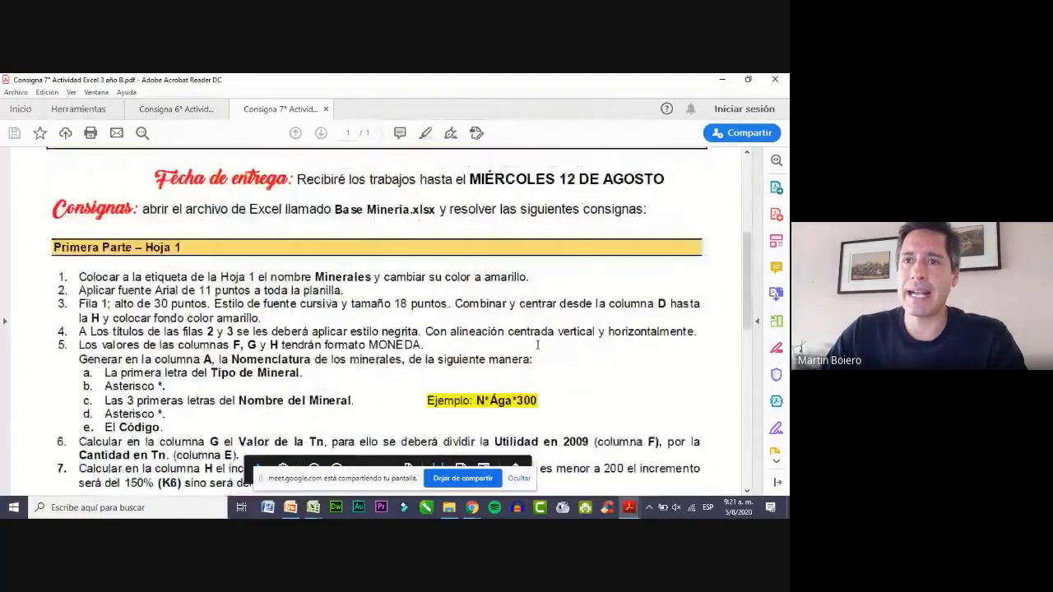
{"action": "scroll", "coordinate": [537, 347], "scroll_direction": "down", "scroll_amount": 5}
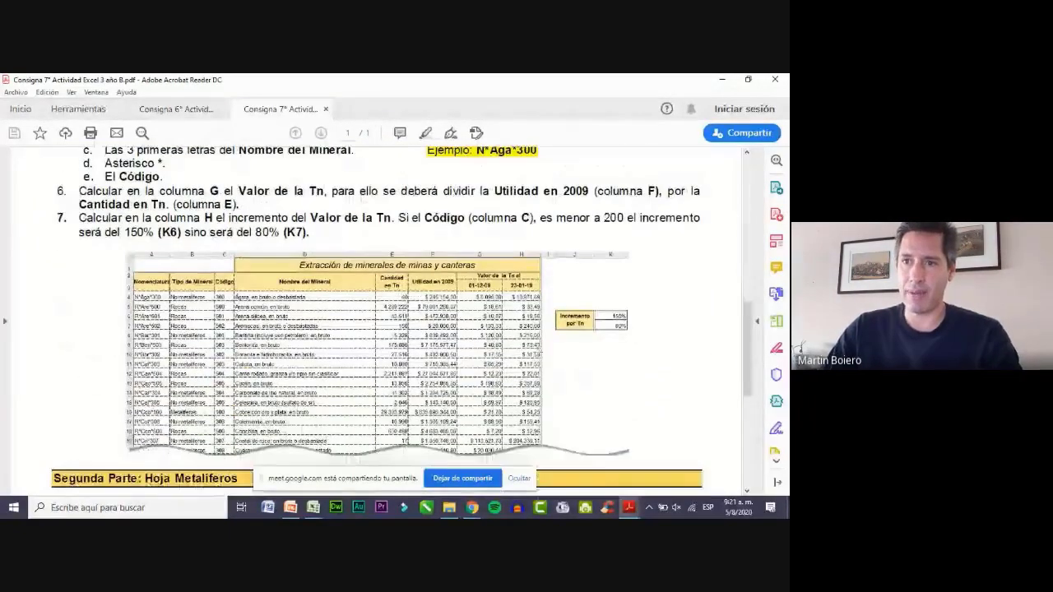
{"action": "scroll", "coordinate": [537, 352], "scroll_direction": "up", "scroll_amount": 5}
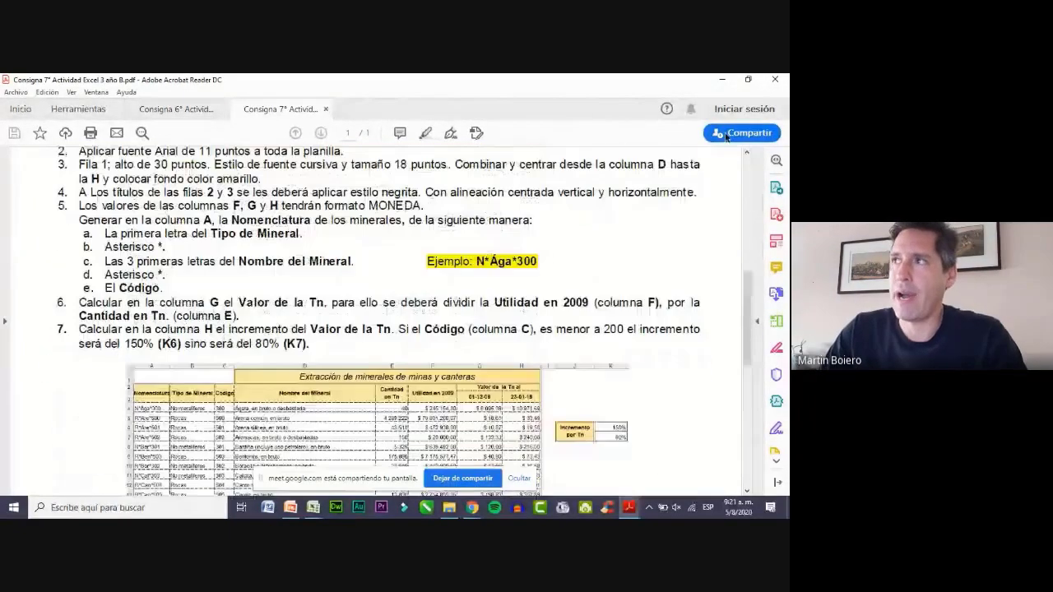
Return to the Consigna 6 PDF and reread the Forma de pago and Comisión Banco tasks for the FUNCIÓN SI sheet.
{"action": "left_click", "coordinate": [723, 80]}
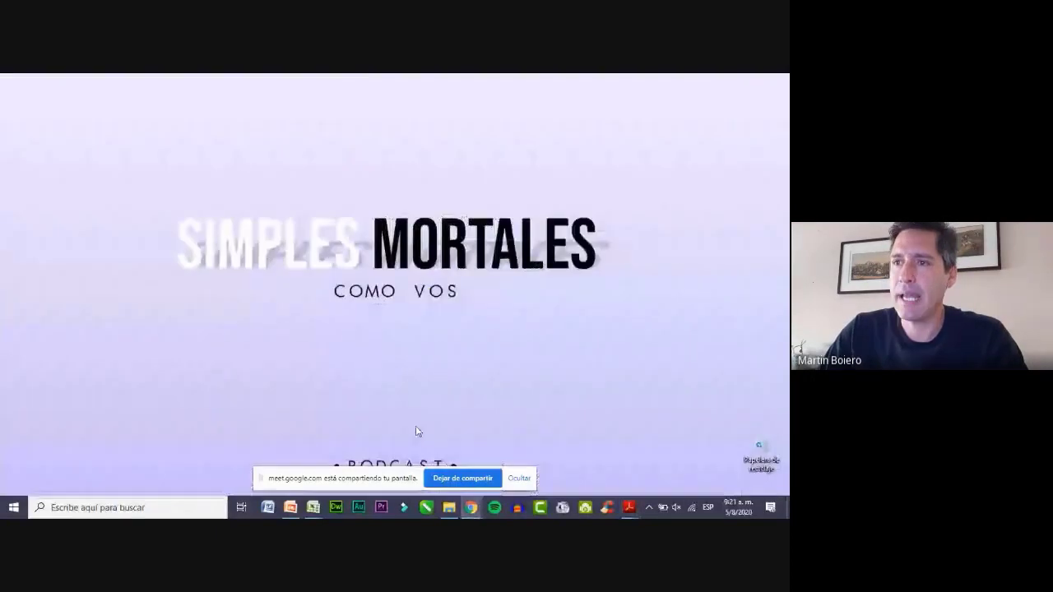
{"action": "left_click", "coordinate": [594, 463]}
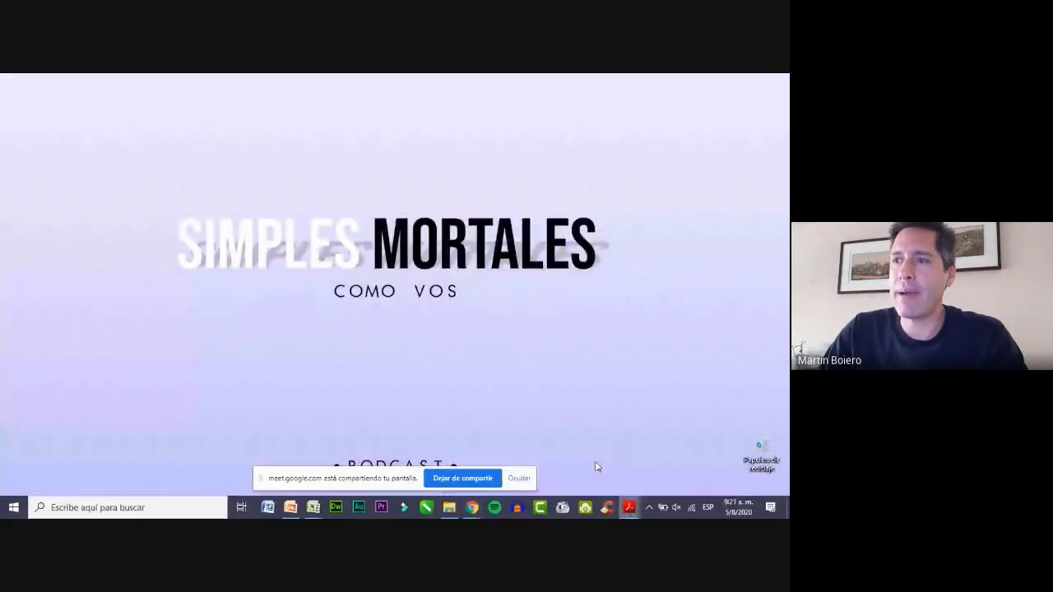
{"action": "scroll", "coordinate": [396, 355], "scroll_direction": "up", "scroll_amount": 5}
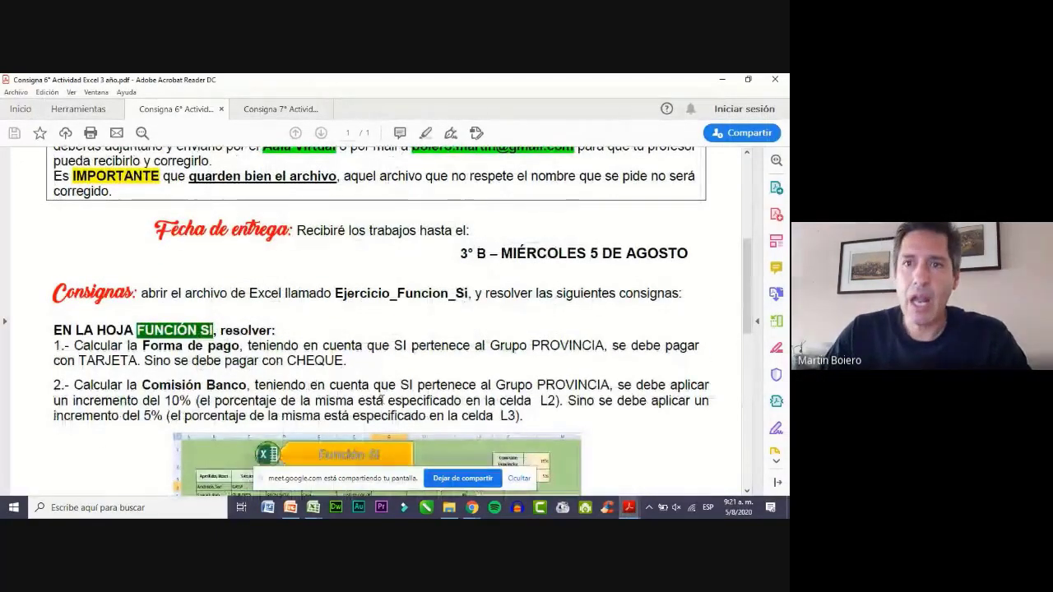
{"action": "scroll", "coordinate": [250, 352], "scroll_direction": "down", "scroll_amount": 1}
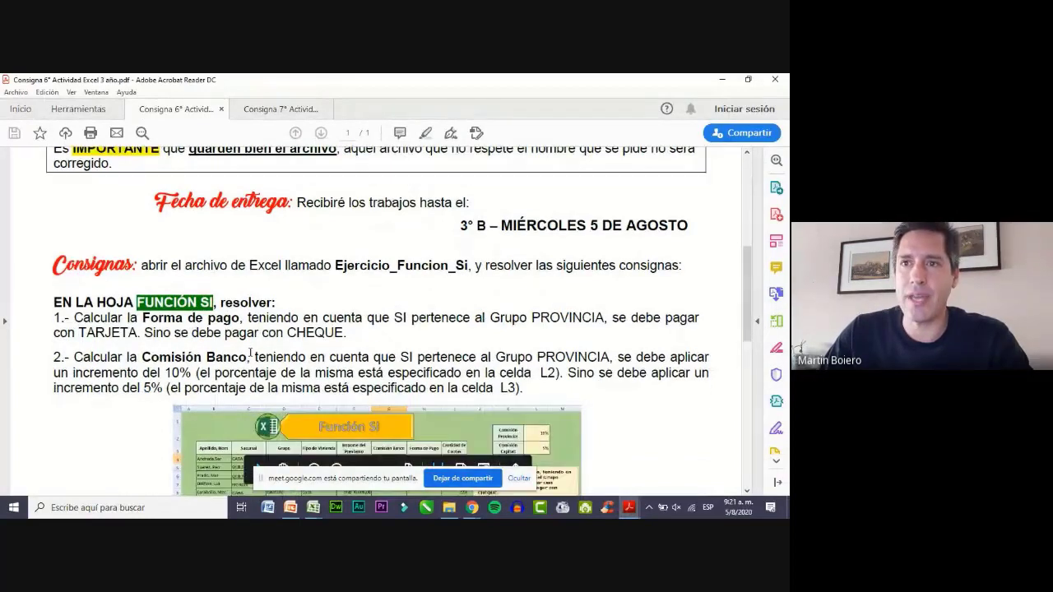
{"action": "scroll", "coordinate": [264, 328], "scroll_direction": "down", "scroll_amount": 3}
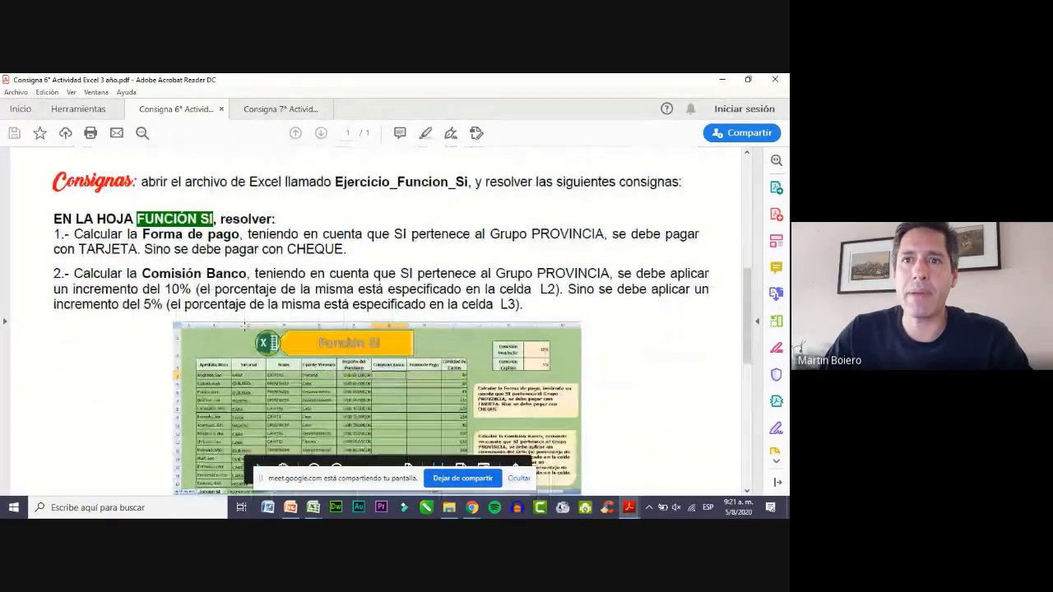
{"action": "scroll", "coordinate": [244, 327], "scroll_direction": "up", "scroll_amount": 2}
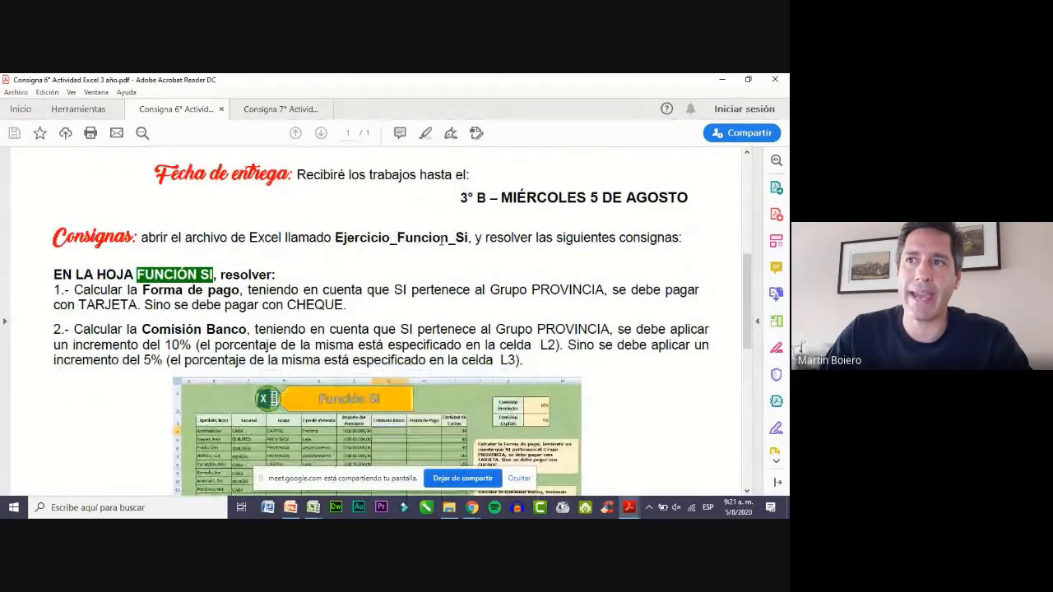
Switch to the Actividad_Funcion_Si workbook in Excel and examine the Forma de pago instruction and the first row's Grupo cell.
{"action": "mouse_move", "coordinate": [313, 507]}
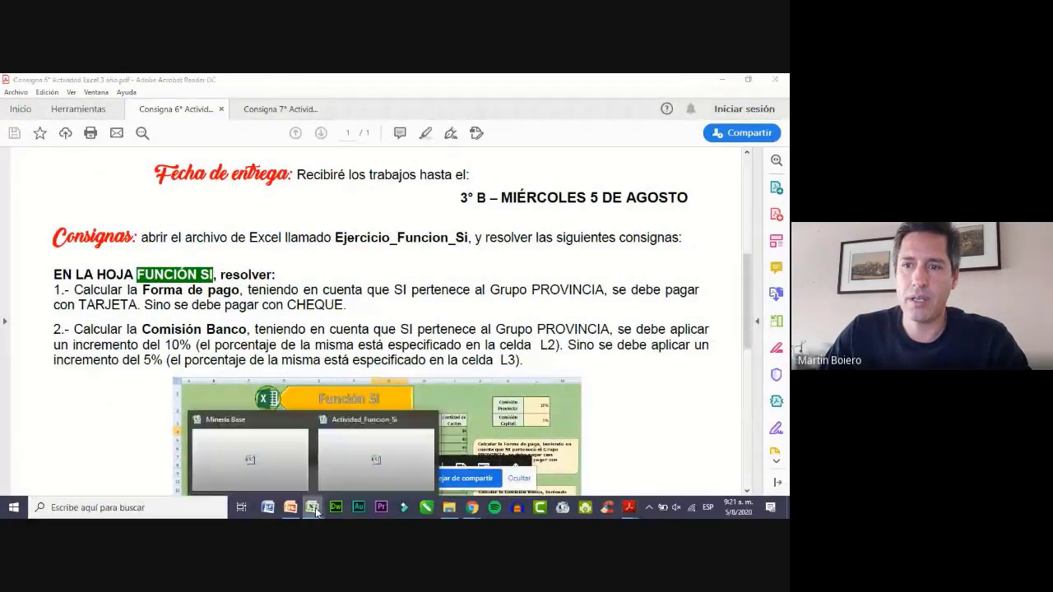
{"action": "left_click", "coordinate": [375, 456]}
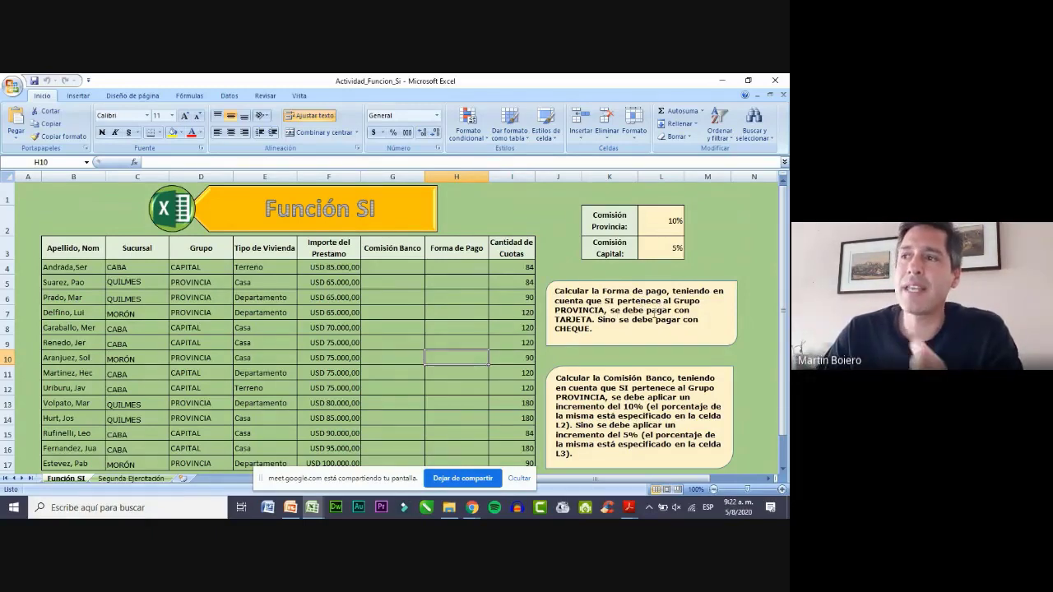
{"action": "left_click", "coordinate": [605, 291]}
{"action": "left_click_drag", "start_coordinate": [604, 292], "coordinate": [676, 293]}
{"action": "left_click", "coordinate": [580, 292]}
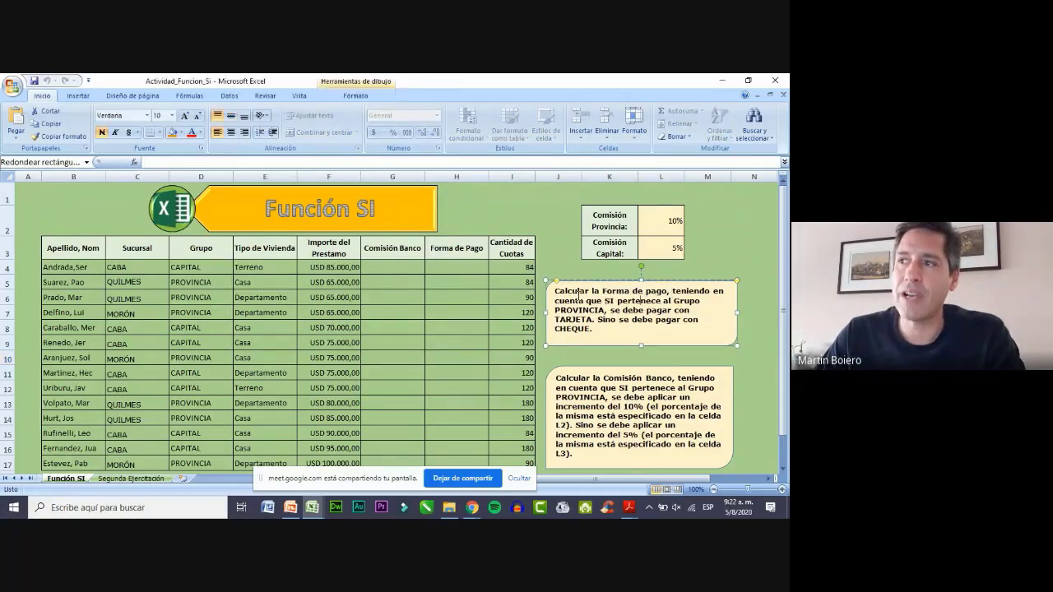
{"action": "left_click", "coordinate": [446, 265]}
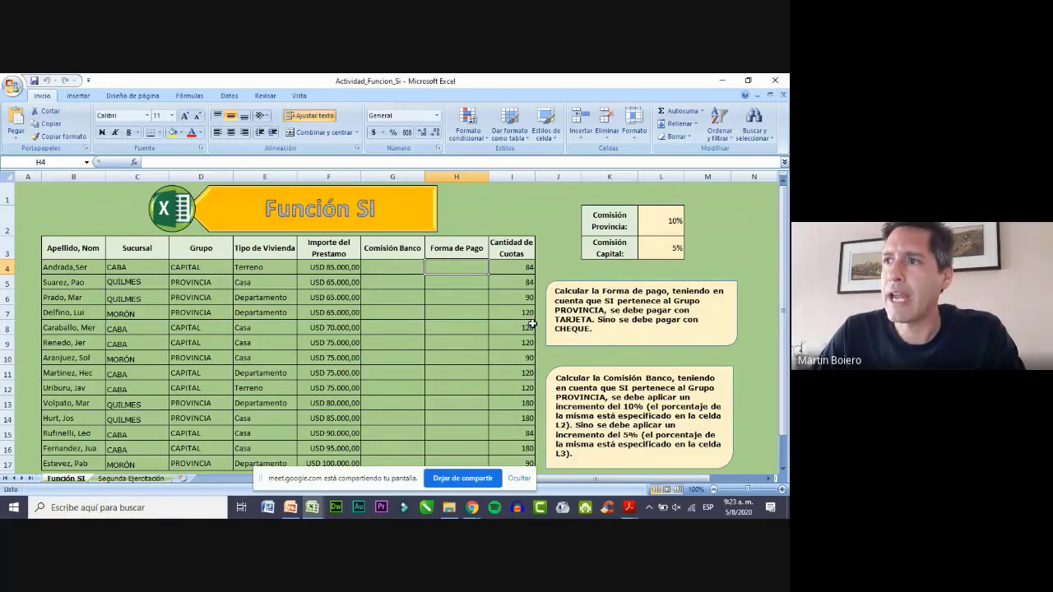
{"action": "left_click", "coordinate": [191, 267]}
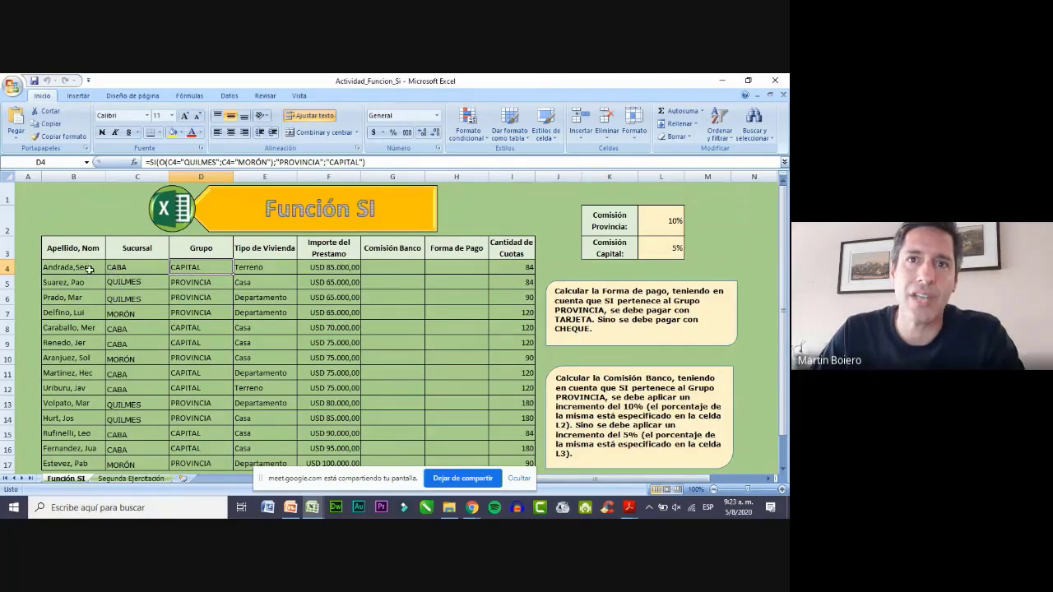
Begin an SI formula in H4 under Forma de Pago with the logical test D4="PROVINCIA".
{"action": "left_click", "coordinate": [456, 269]}
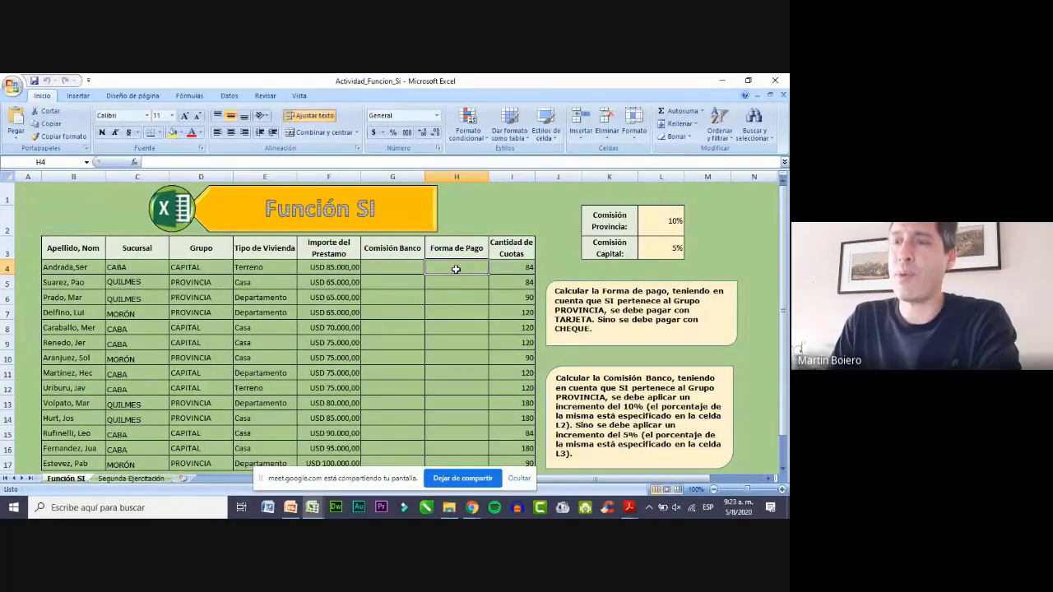
{"action": "type", "text": "="}
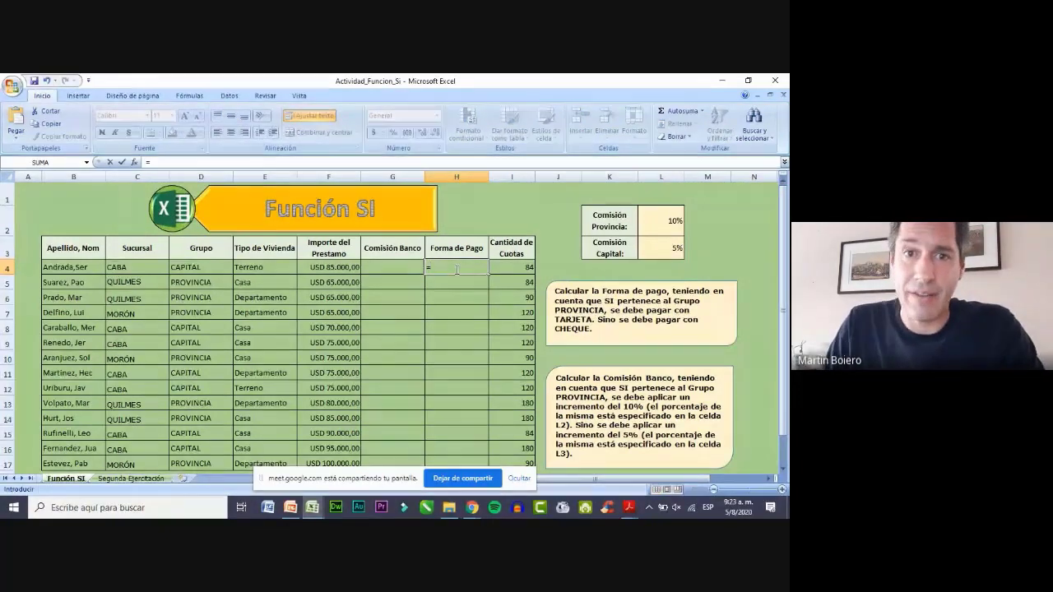
{"action": "type", "text": "S"}
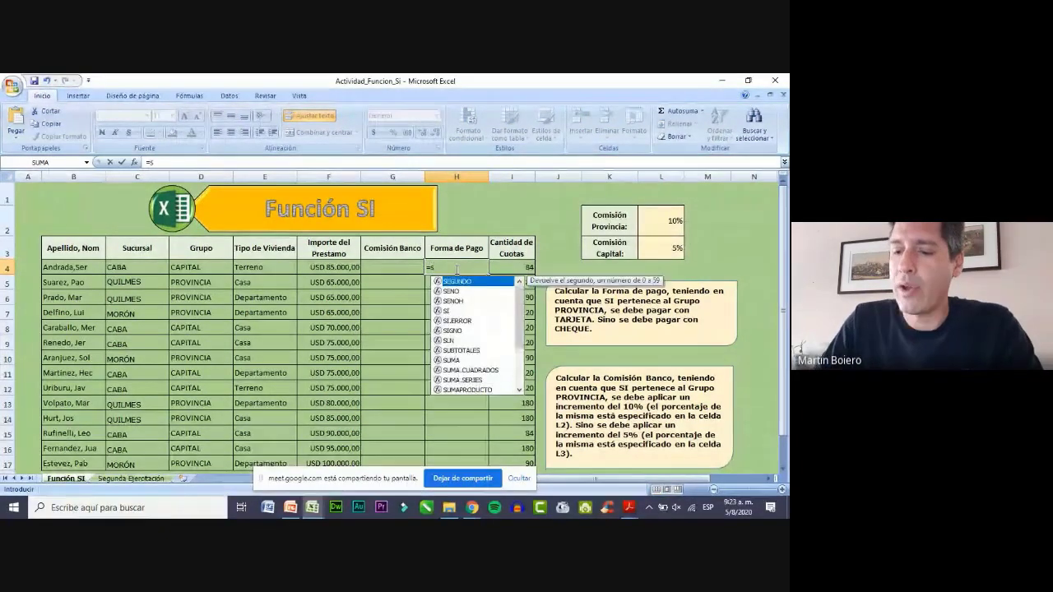
{"action": "type", "text": "I"}
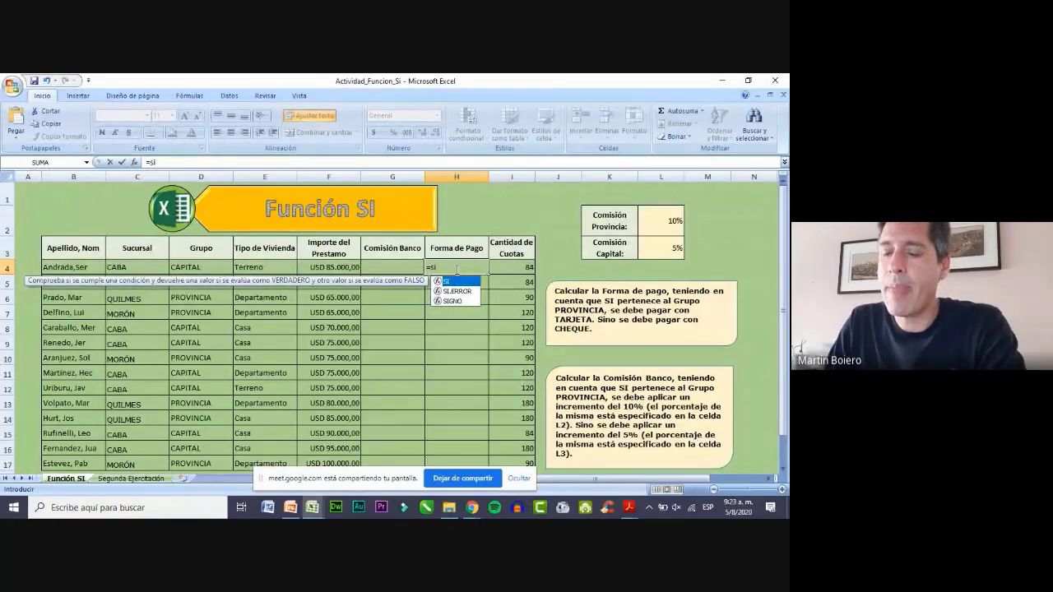
{"action": "type", "text": "("}
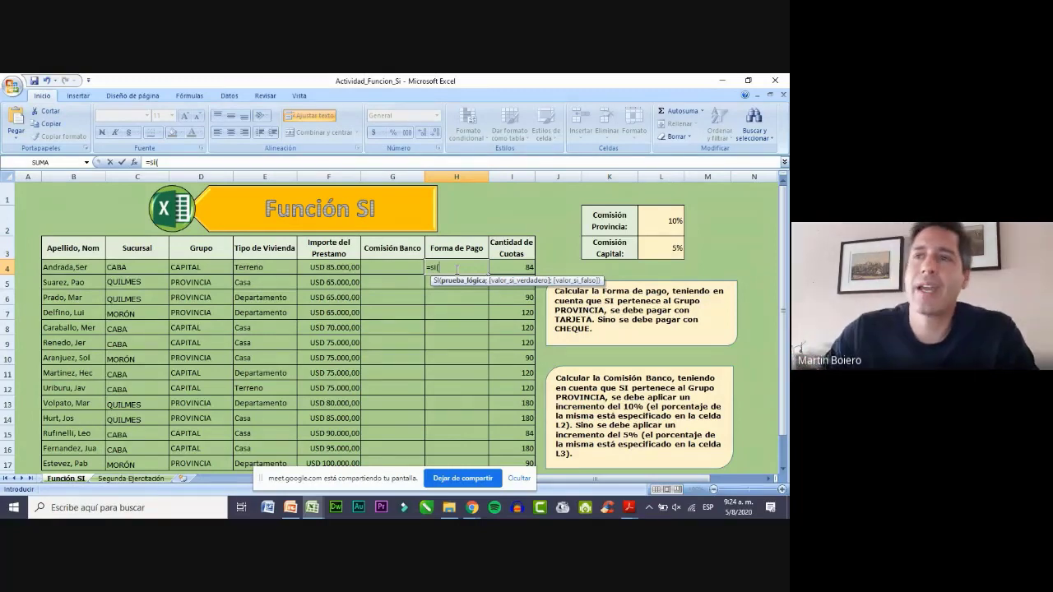
{"action": "left_click", "coordinate": [199, 262]}
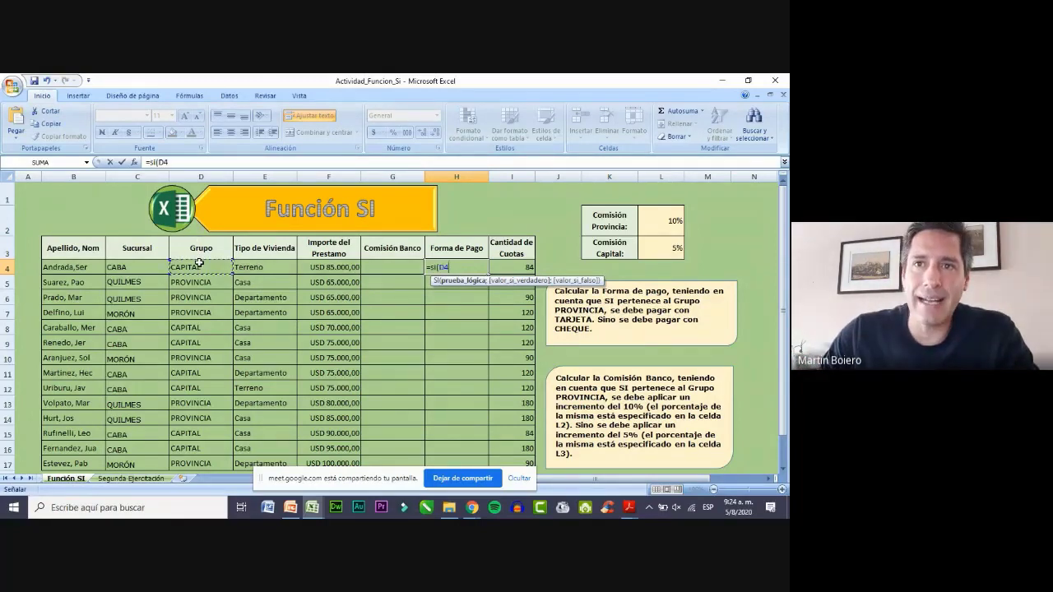
{"action": "type", "text": "="}
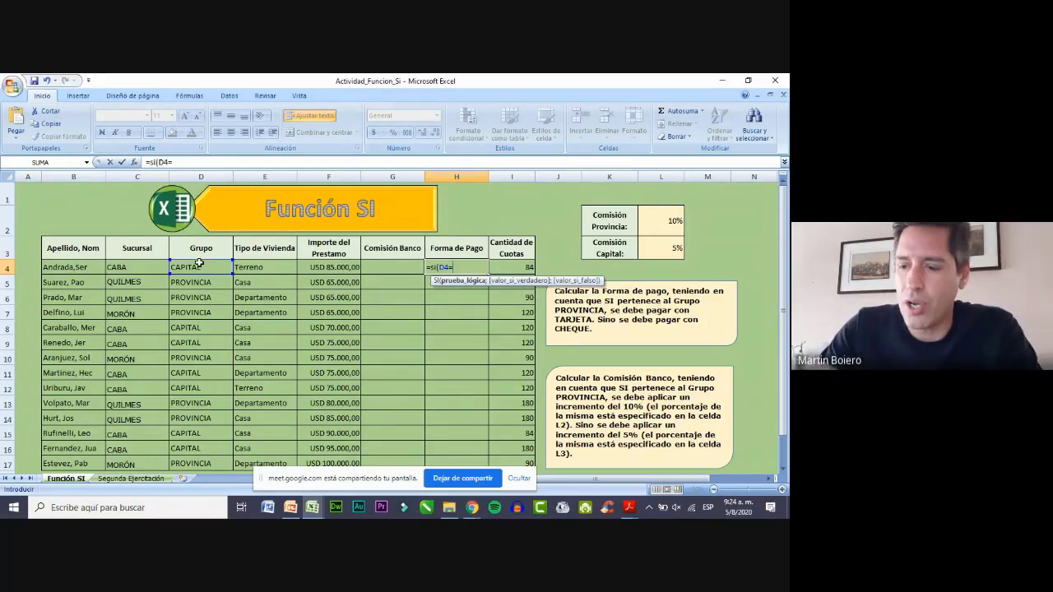
{"action": "type", "text": "\"\""}
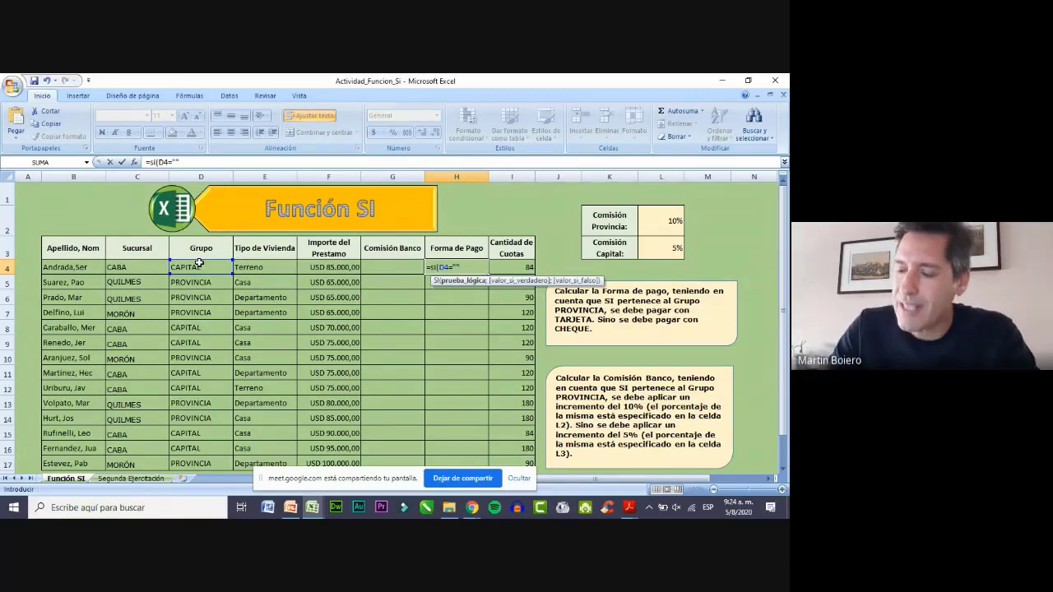
{"action": "left_click", "coordinate": [200, 266]}
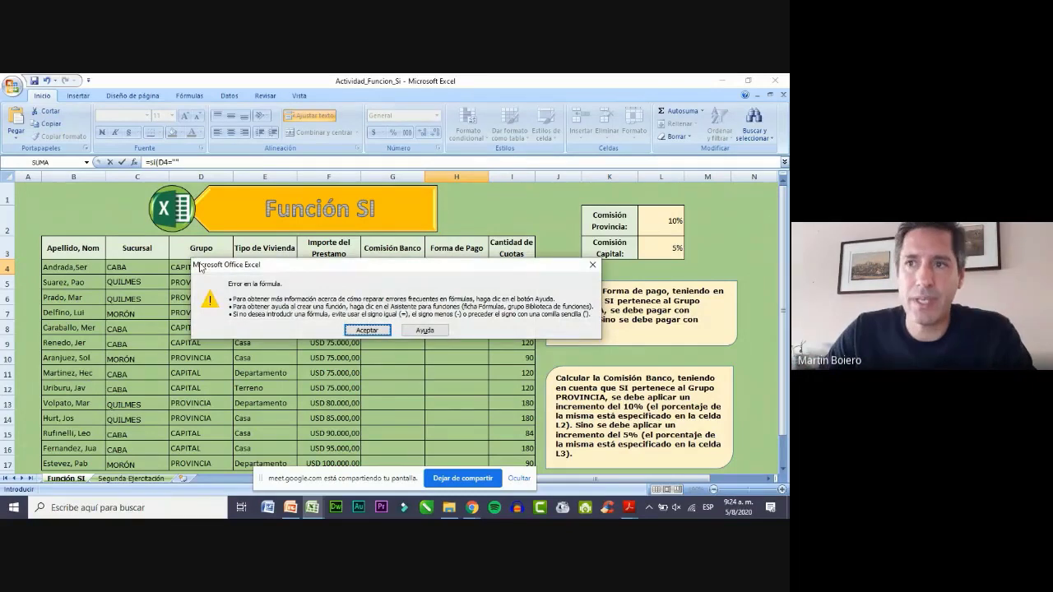
{"action": "left_click", "coordinate": [362, 331]}
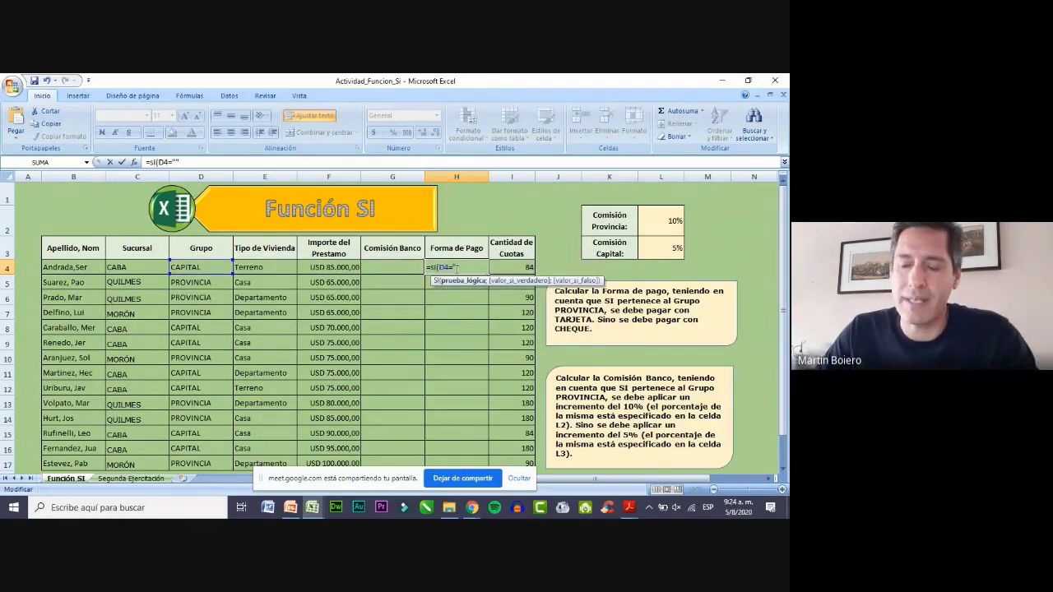
{"action": "type", "text": "PROVINC"}
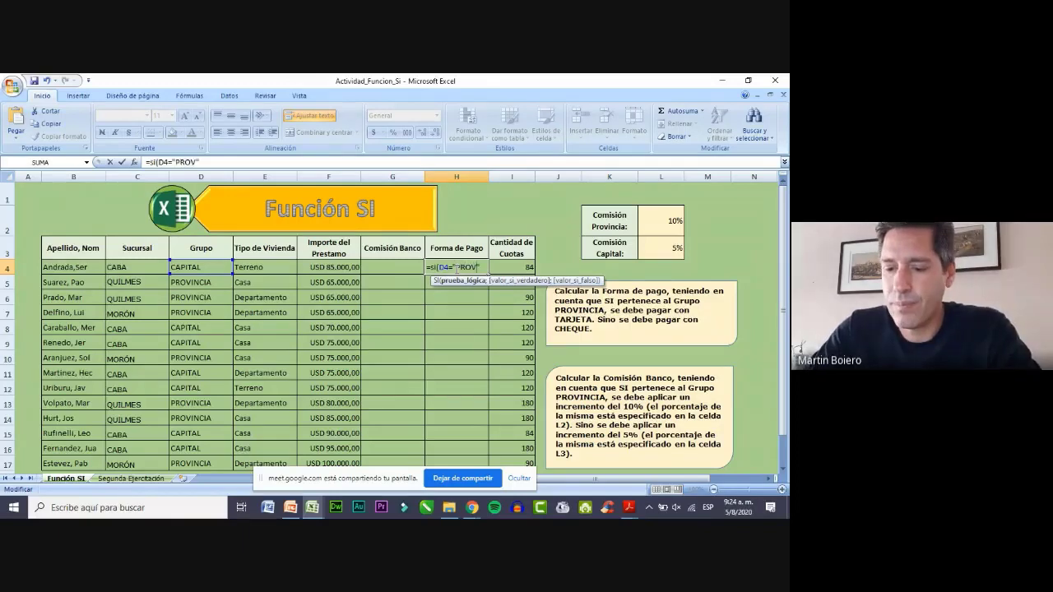
{"action": "type", "text": "IA"}
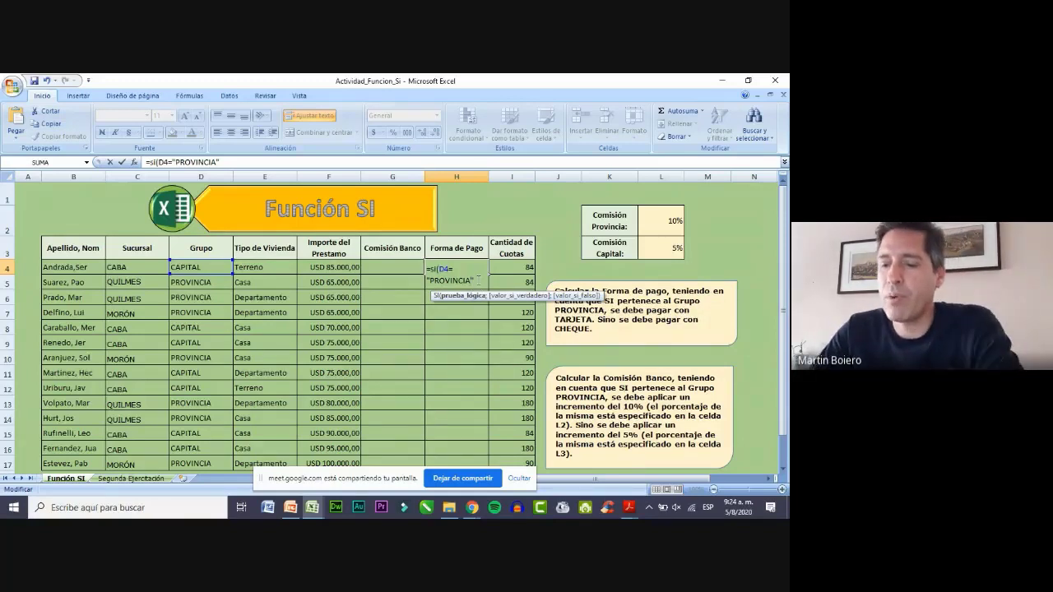
Complete the H4 formula with "TARJETA" as the true value and "CHEQUE" as the false value.
{"action": "type", "text": ";"}
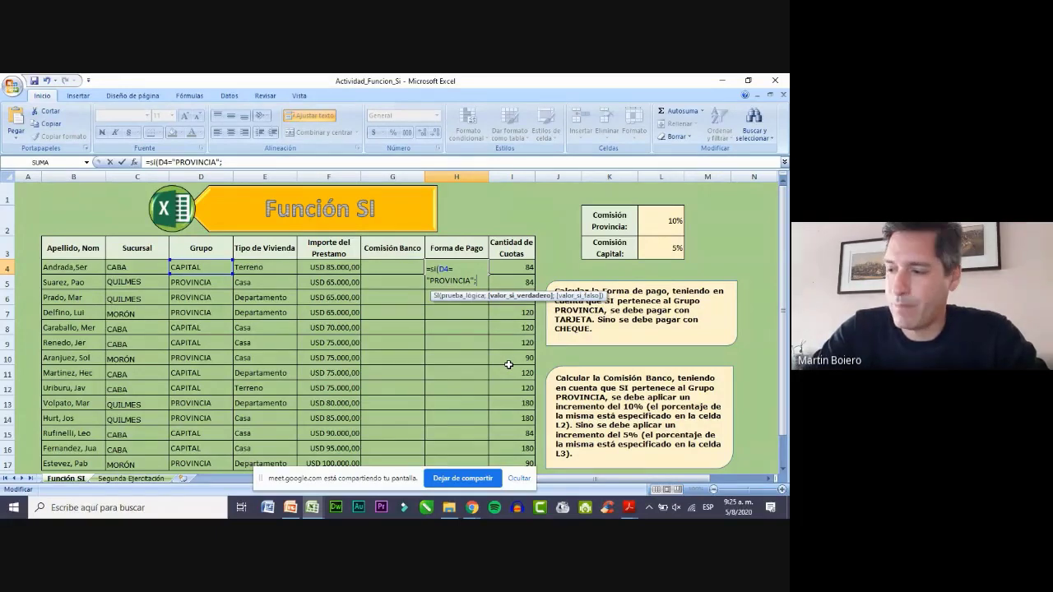
{"action": "type", "text": "TARJETA"}
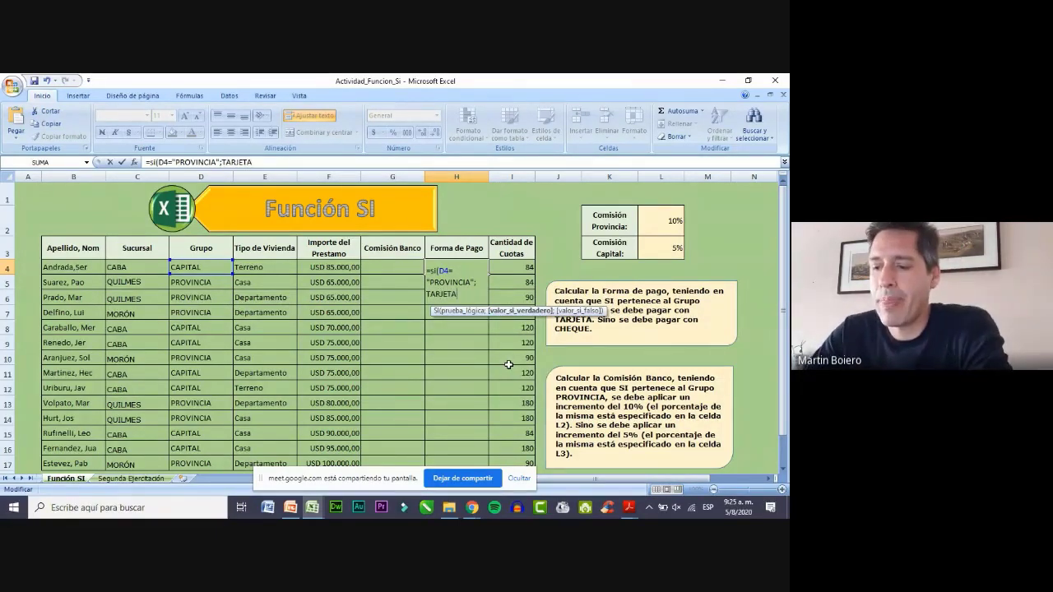
{"action": "type", "text": "\""}
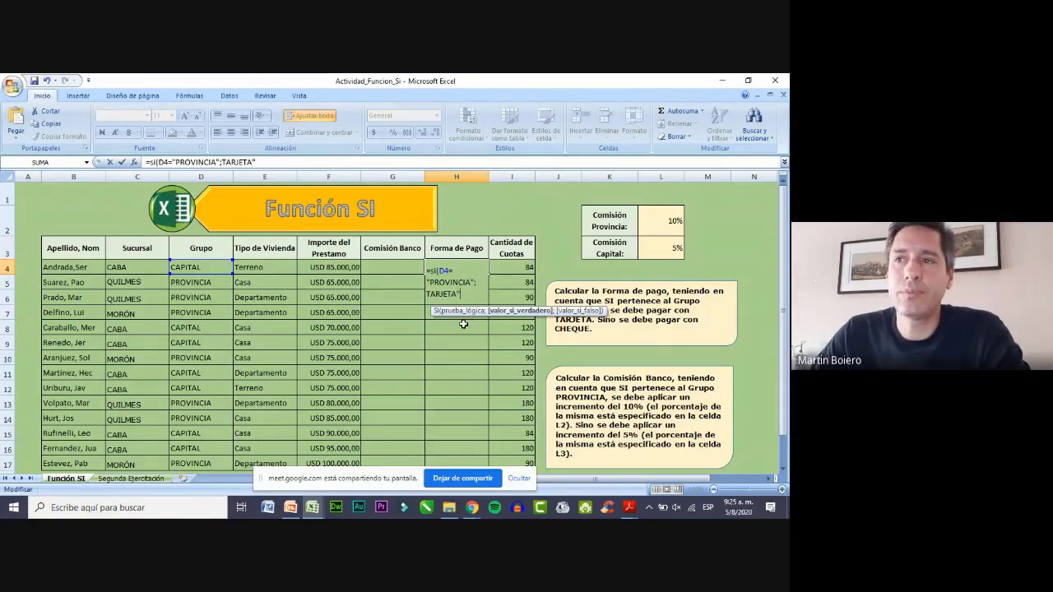
{"action": "left_click", "coordinate": [427, 294]}
{"action": "type", "text": "\""}
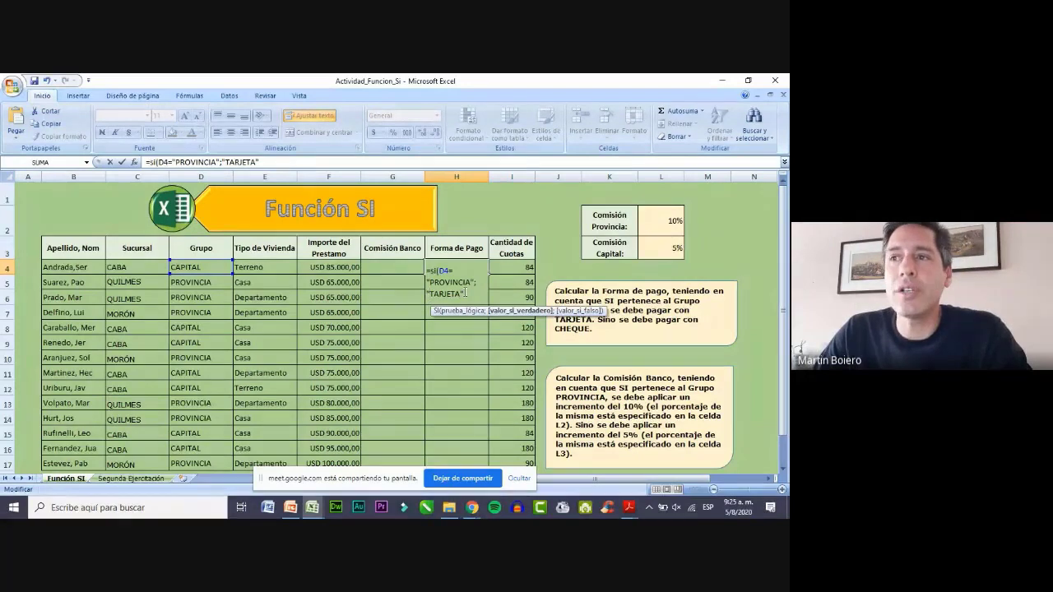
{"action": "left_click", "coordinate": [466, 293]}
{"action": "type", "text": ";"}
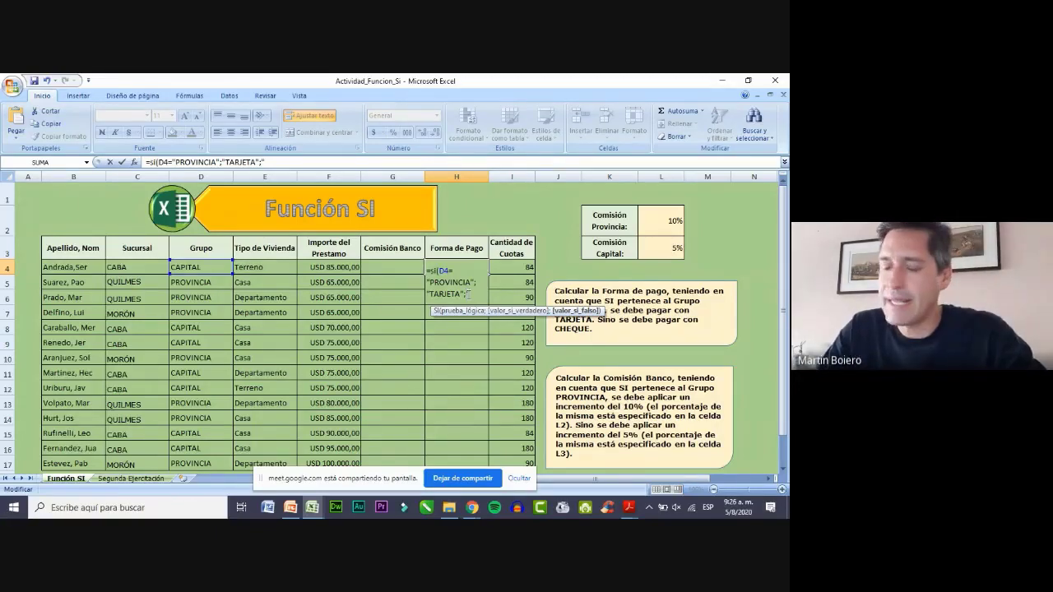
{"action": "type", "text": "CHEQU"}
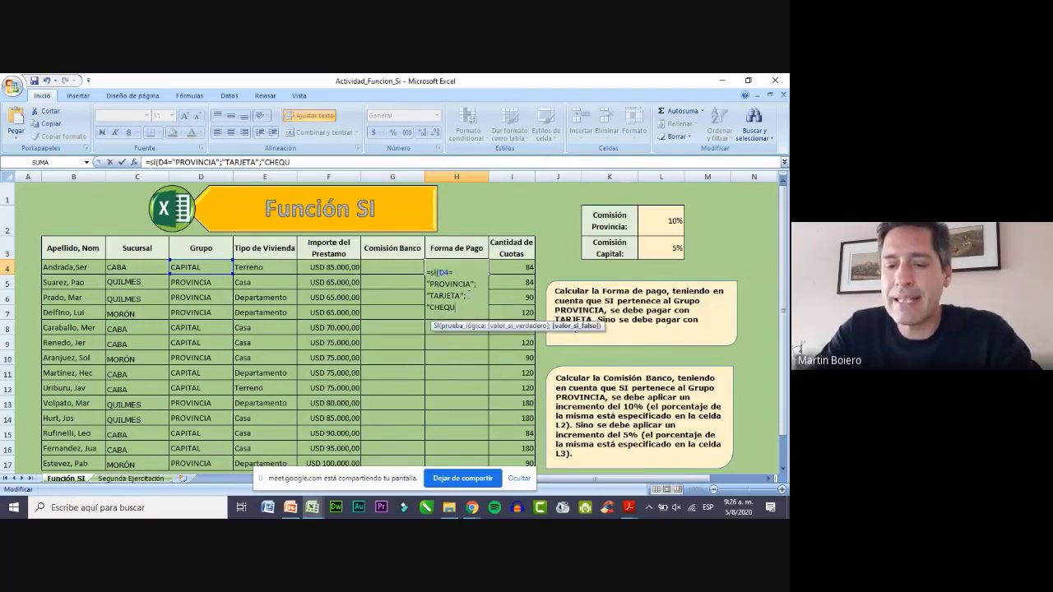
{"action": "type", "text": "E\""}
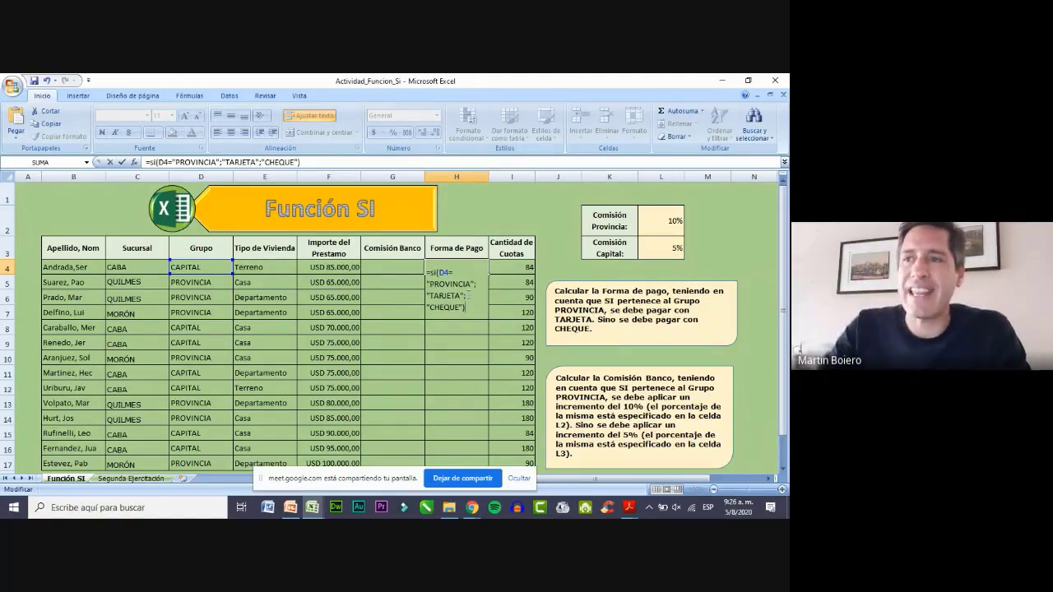
{"action": "key", "text": "Return"}
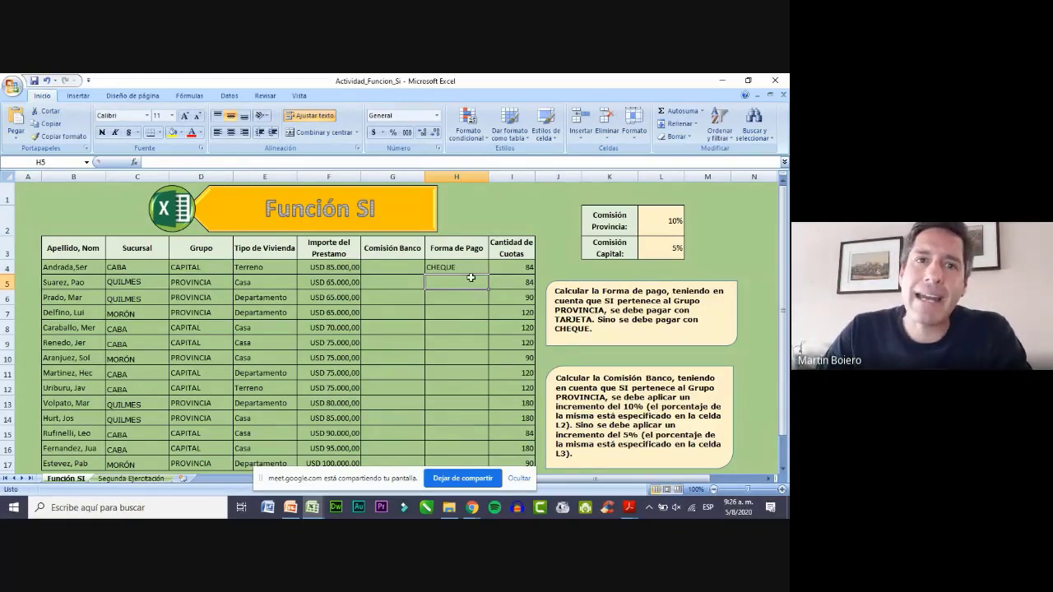
Check H4 against Grupo cell D4 and copy the Forma de Pago formula down through H10.
{"action": "left_click", "coordinate": [783, 490]}
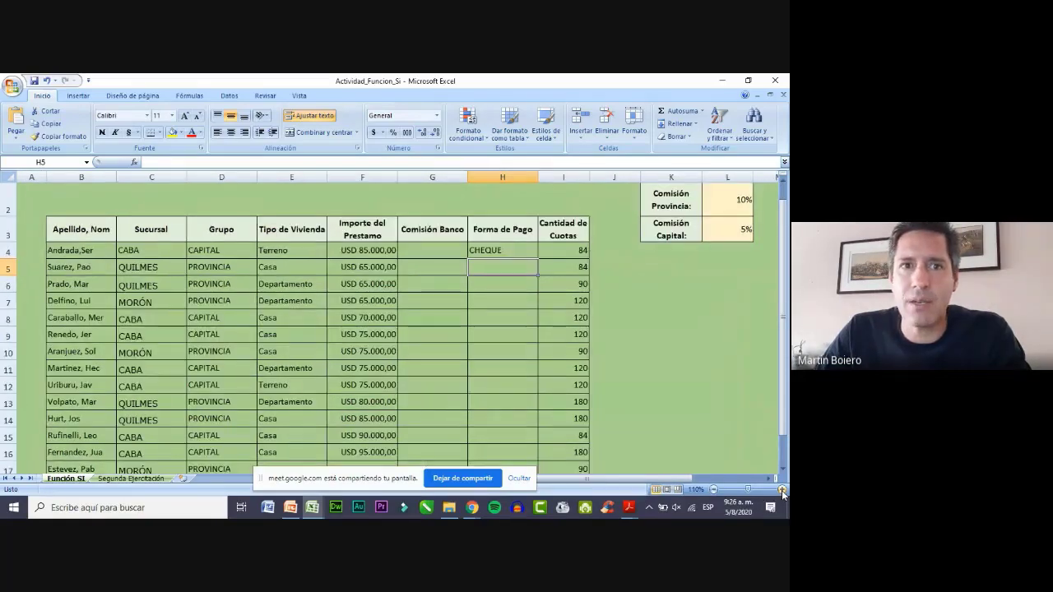
{"action": "left_click", "coordinate": [783, 490]}
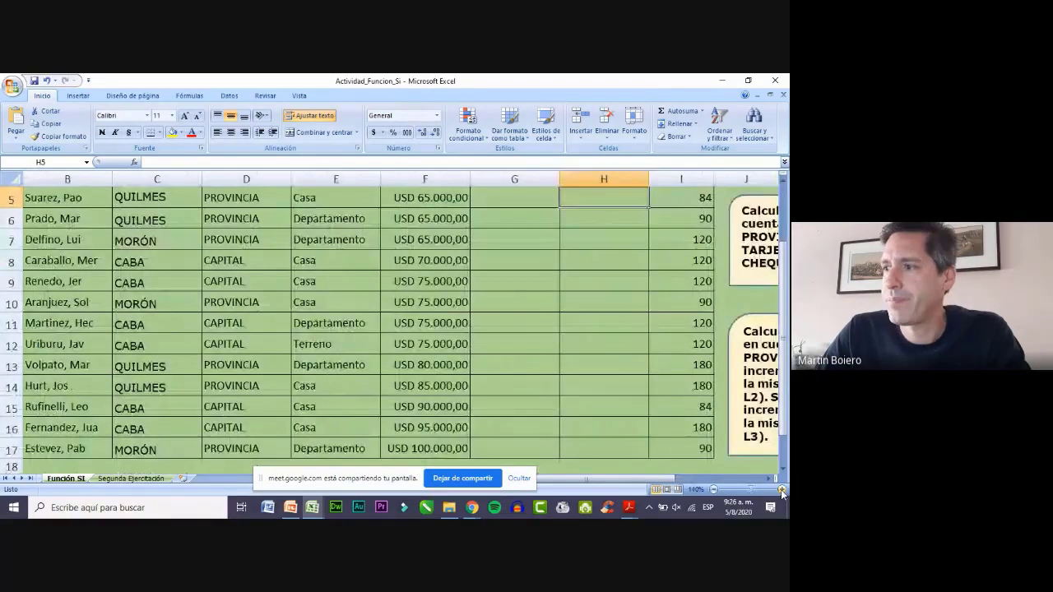
{"action": "left_click", "coordinate": [782, 490]}
{"action": "scroll", "coordinate": [603, 370], "scroll_direction": "up", "scroll_amount": 1}
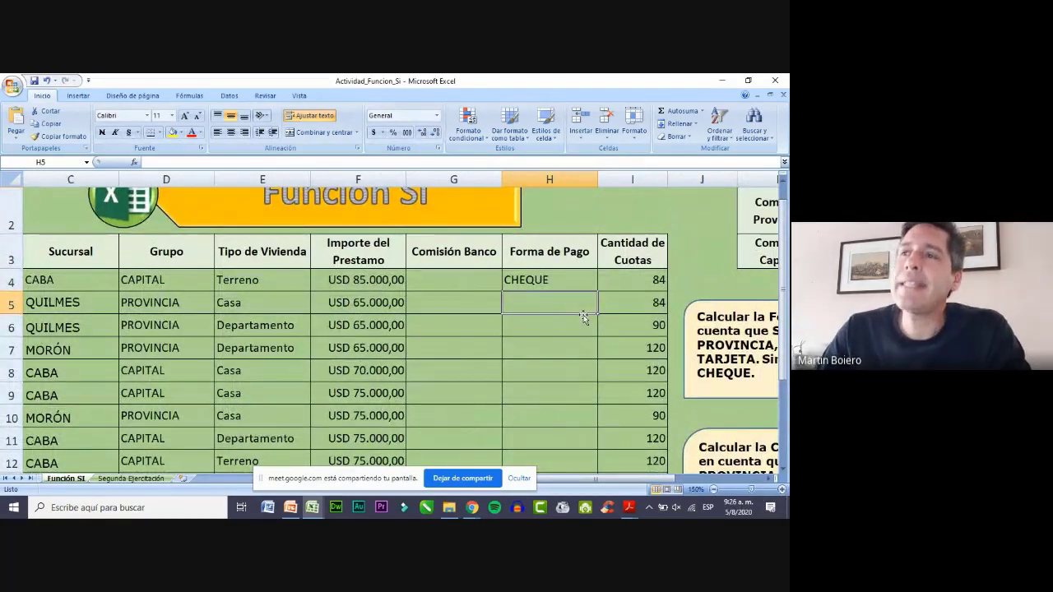
{"action": "left_click", "coordinate": [542, 280]}
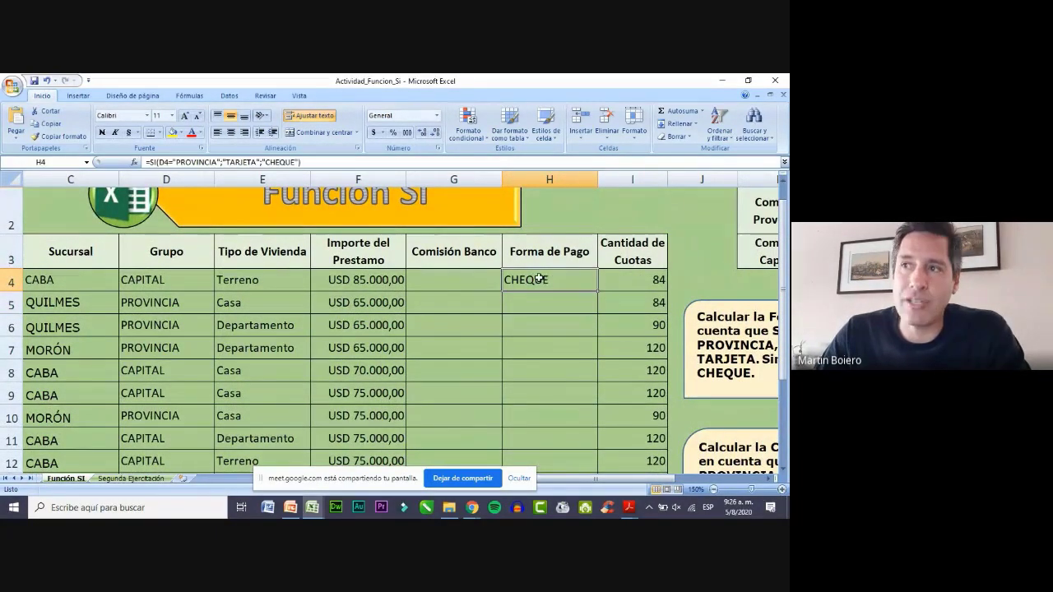
{"action": "left_click", "coordinate": [153, 280]}
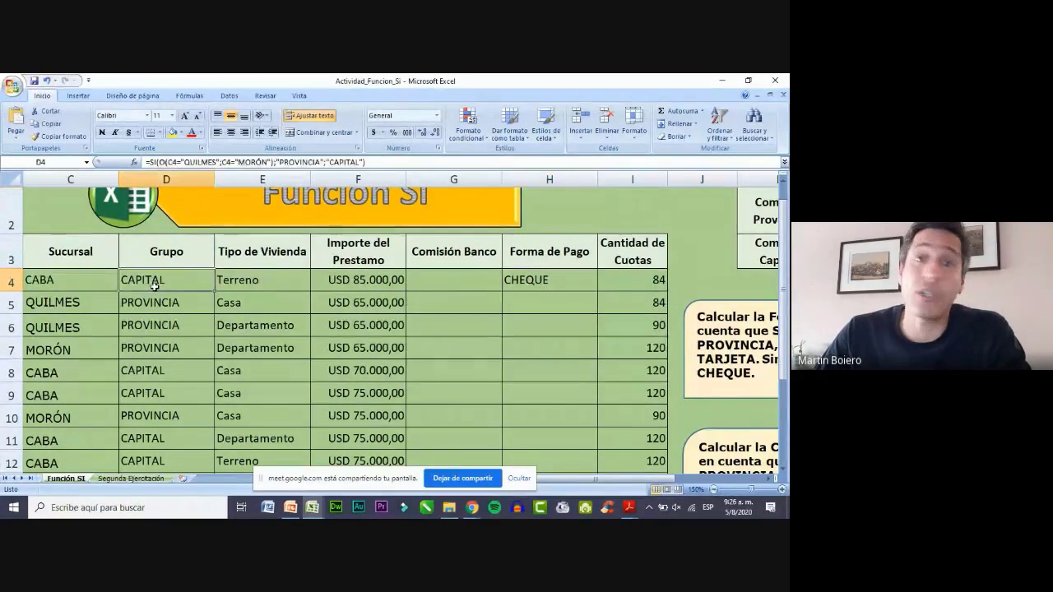
{"action": "left_click", "coordinate": [551, 279]}
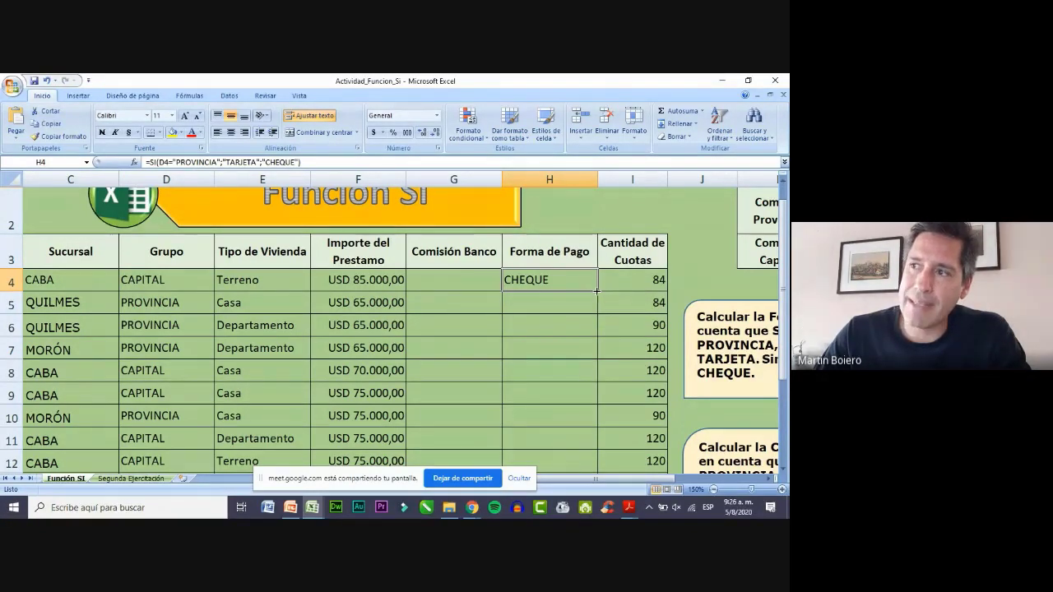
{"action": "left_click_drag", "start_coordinate": [598, 296], "coordinate": [601, 428]}
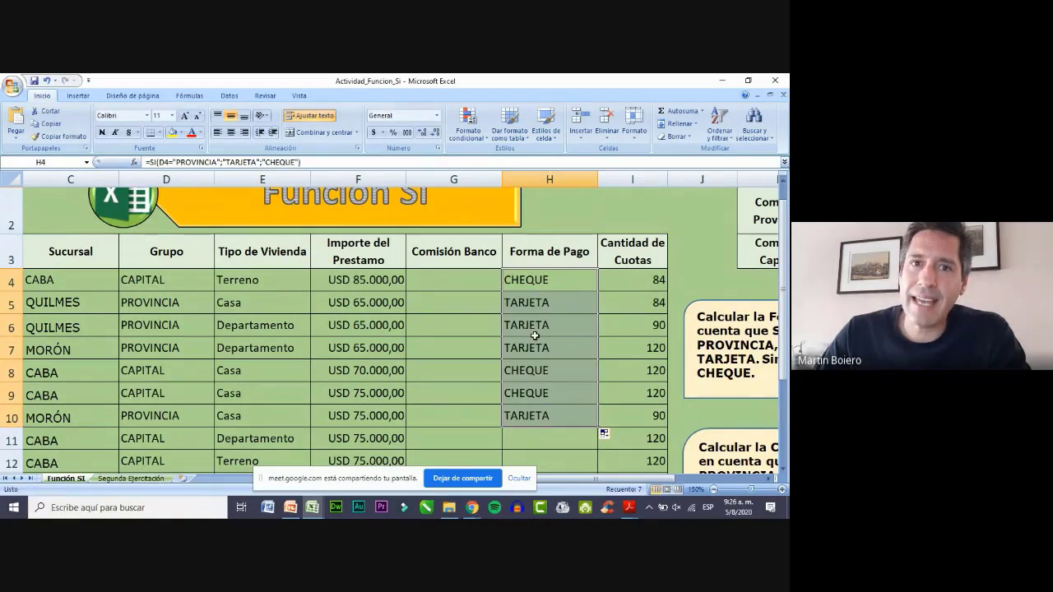
Compare the Forma de Pago results in rows 5 and 6 with their Grupo cells.
{"action": "left_click", "coordinate": [536, 302]}
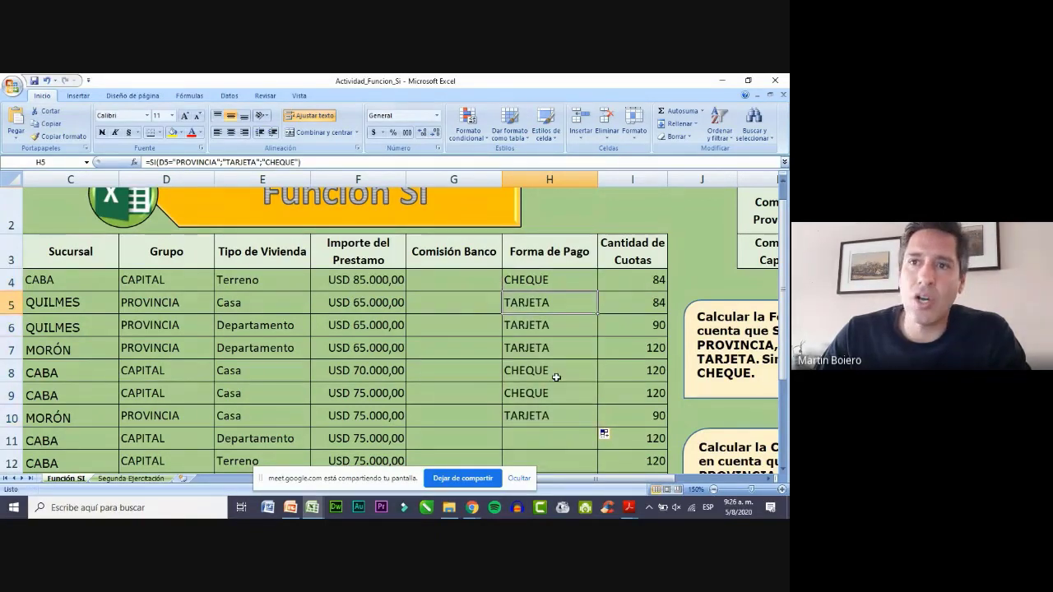
{"action": "left_click", "coordinate": [163, 300]}
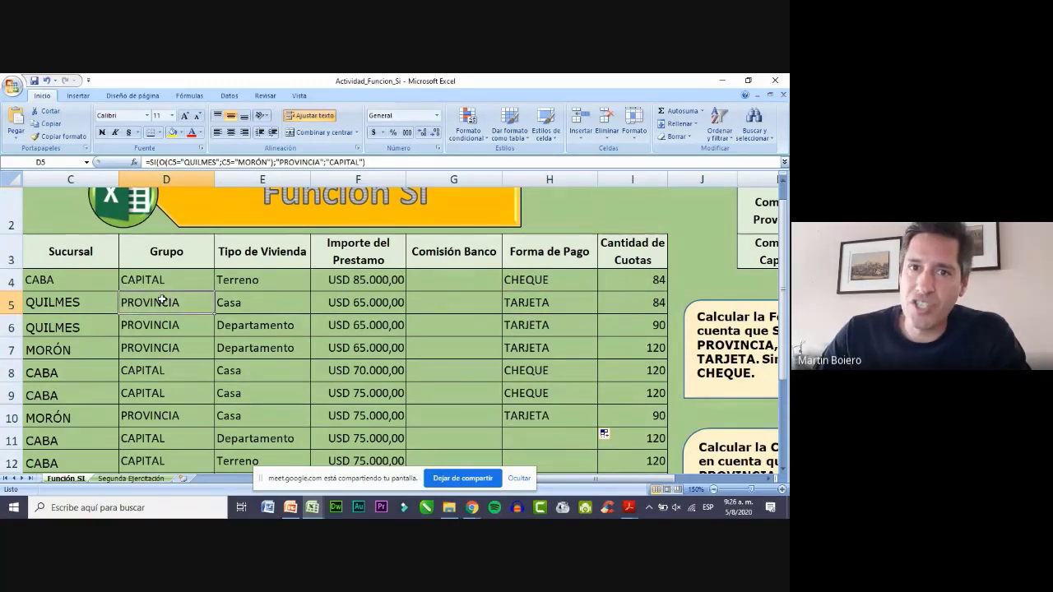
{"action": "left_click", "coordinate": [534, 301]}
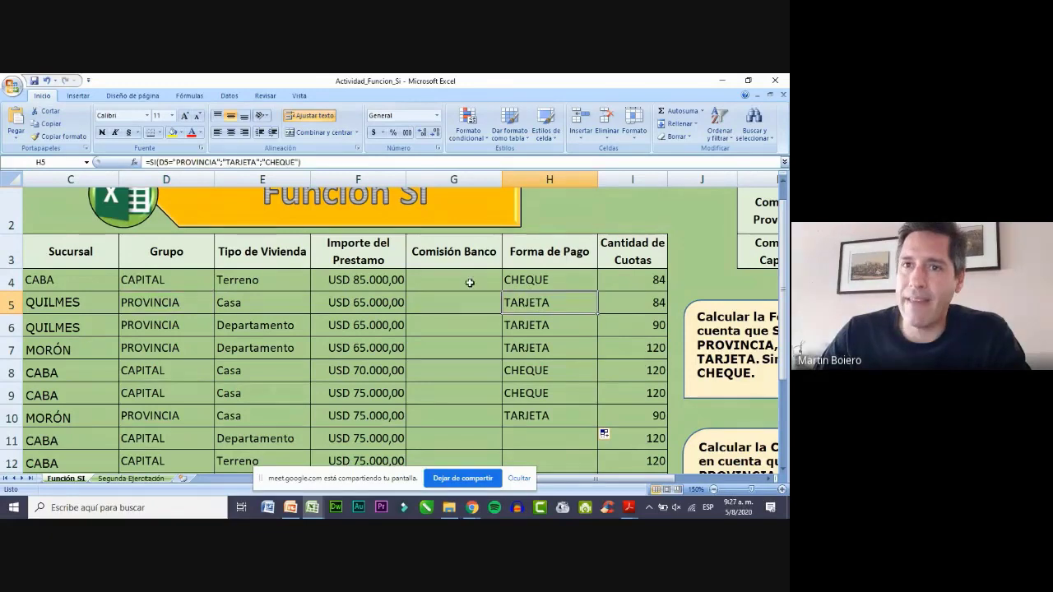
{"action": "left_click", "coordinate": [189, 329]}
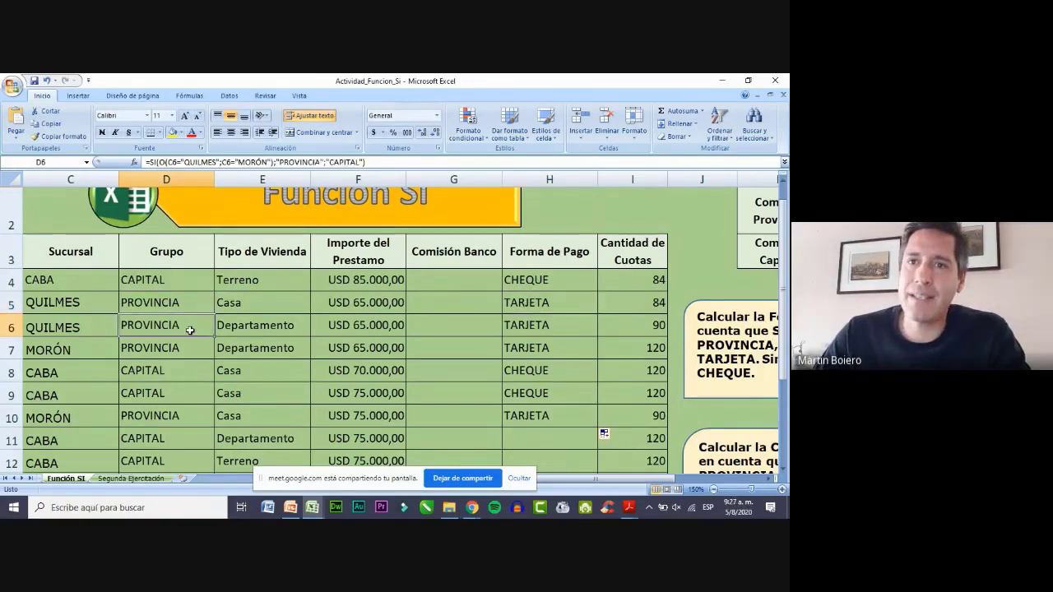
{"action": "left_click", "coordinate": [559, 328]}
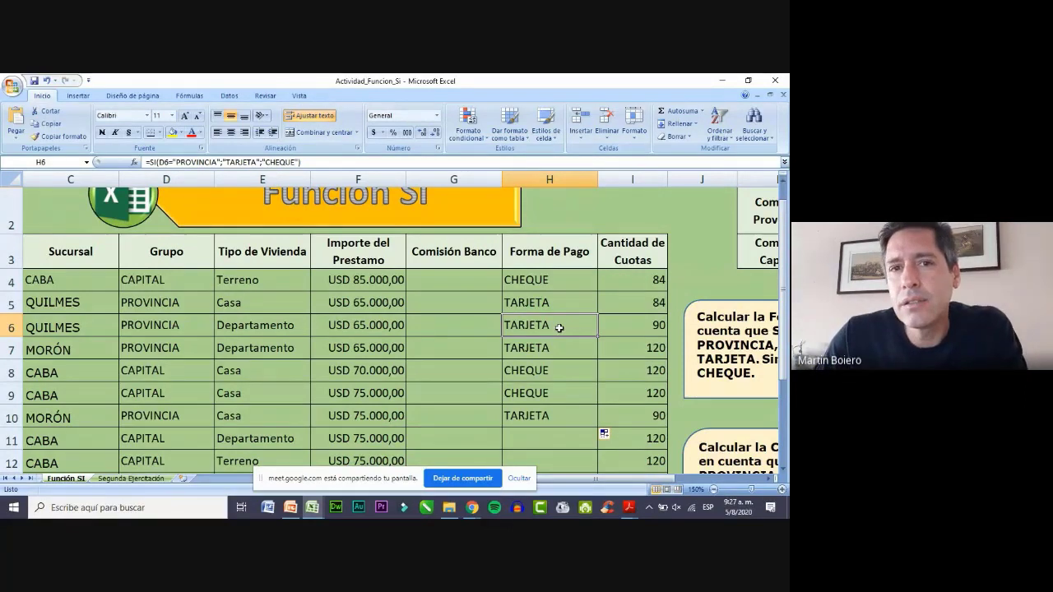
Open the Forma de Pago formula in H4 for review and hide the screen-sharing notice.
{"action": "left_click", "coordinate": [557, 280]}
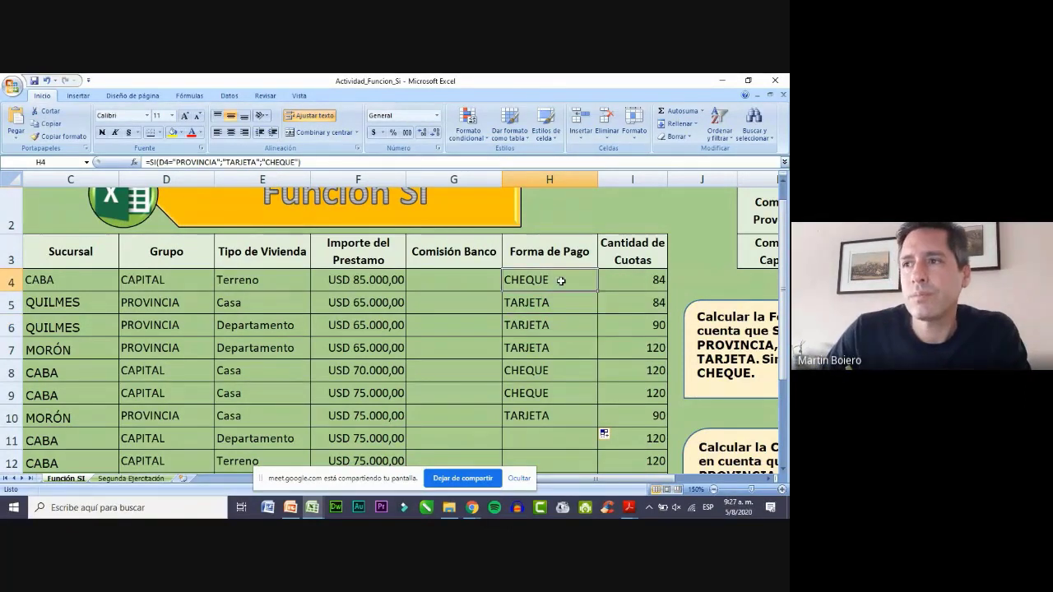
{"action": "double_click", "coordinate": [557, 279]}
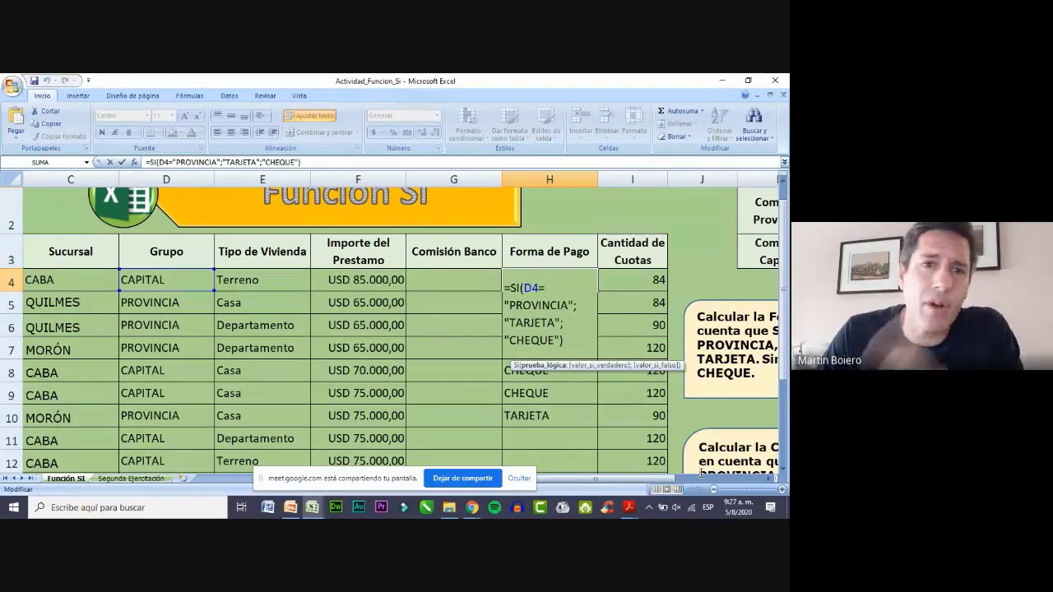
{"action": "left_click", "coordinate": [518, 478]}
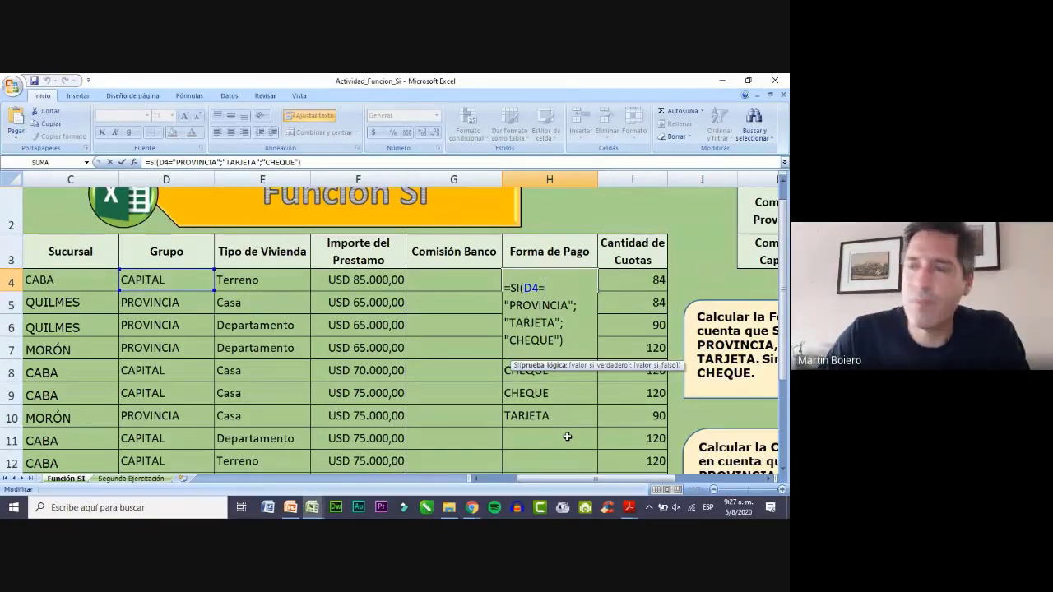
Close the H4 formula unchanged and read the Comisión Banco instructions alongside the Comisión Provincia and Comisión Capital rates.
{"action": "key", "text": "ctrl+Return"}
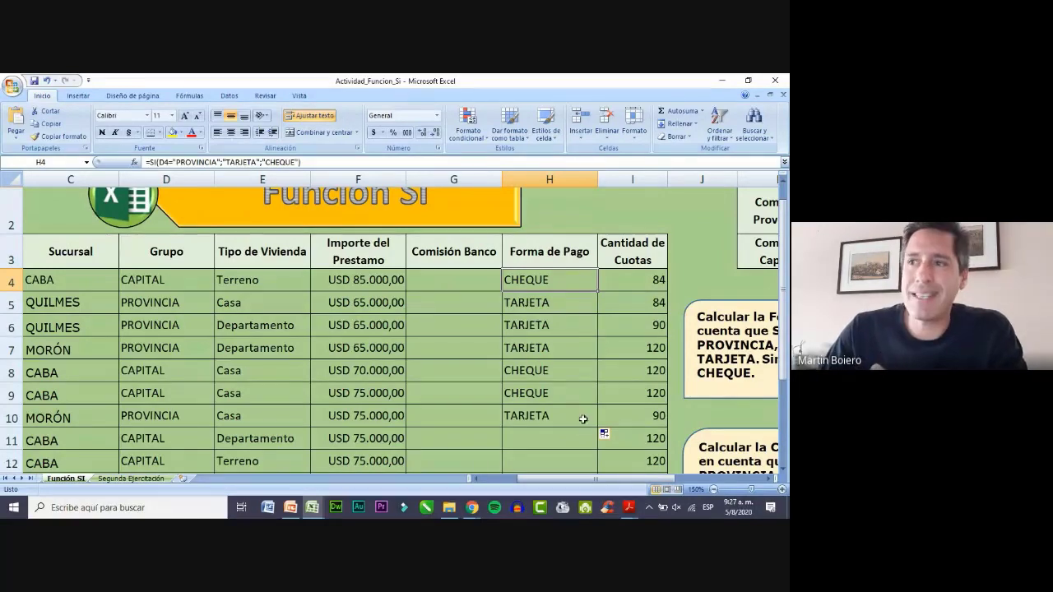
{"action": "left_click_drag", "start_coordinate": [594, 481], "coordinate": [614, 482]}
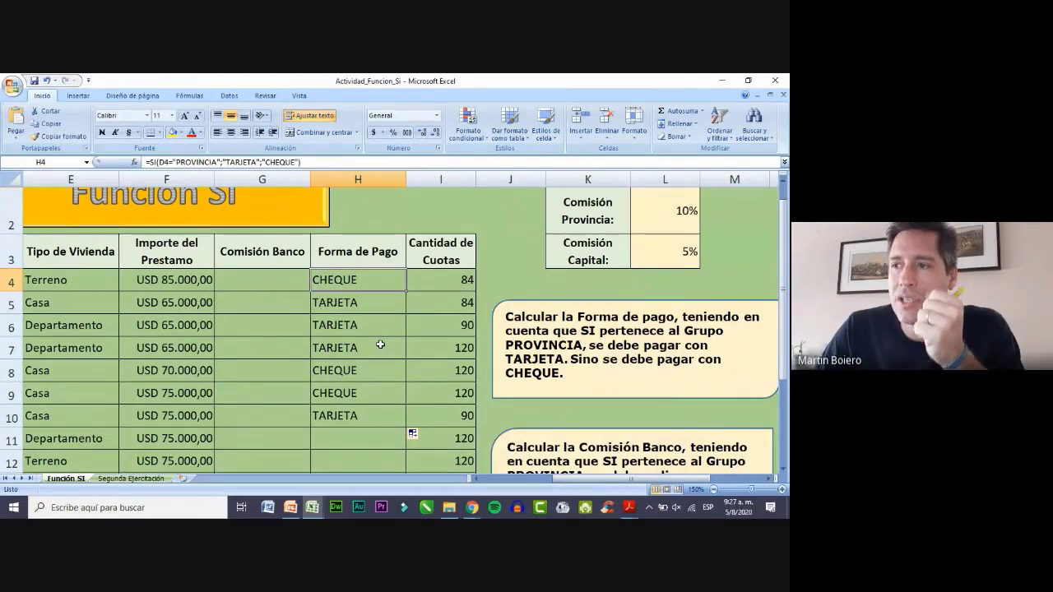
{"action": "scroll", "coordinate": [380, 345], "scroll_direction": "down", "scroll_amount": 1}
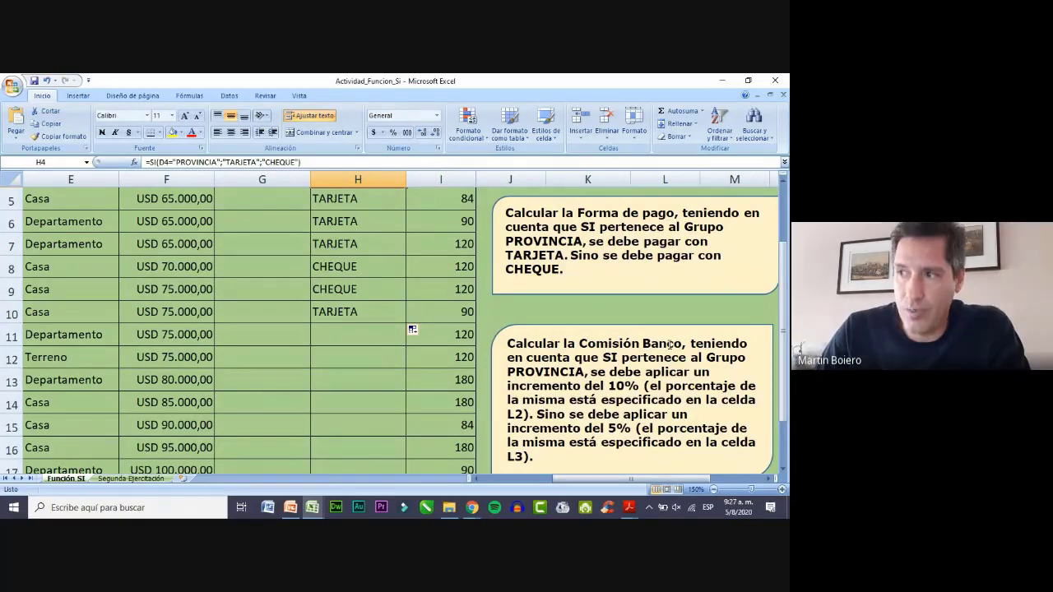
{"action": "scroll", "coordinate": [380, 319], "scroll_direction": "up", "scroll_amount": 1}
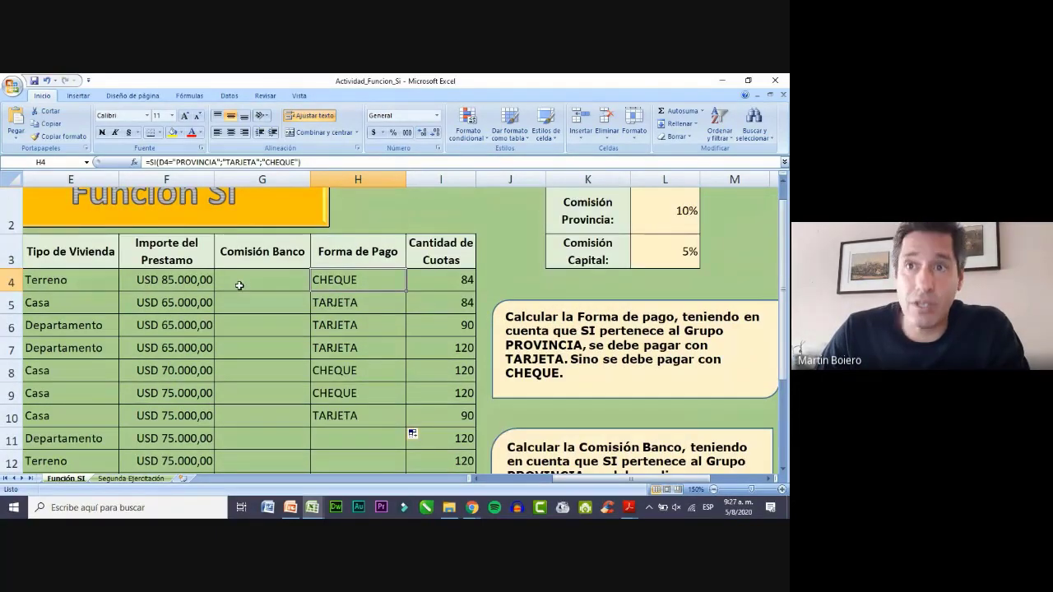
{"action": "scroll", "coordinate": [596, 363], "scroll_direction": "down", "scroll_amount": 1}
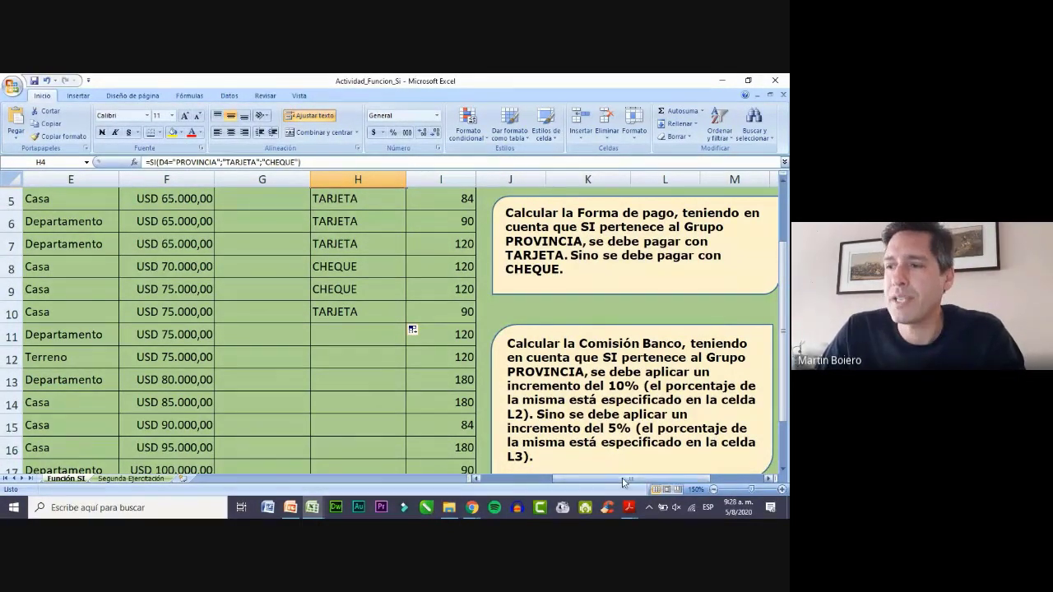
Start a SI formula in Comisión Banco cell G4 that tests whether Grupo cell D4 equals "PROVINCIA".
{"action": "left_click_drag", "start_coordinate": [623, 480], "coordinate": [597, 488]}
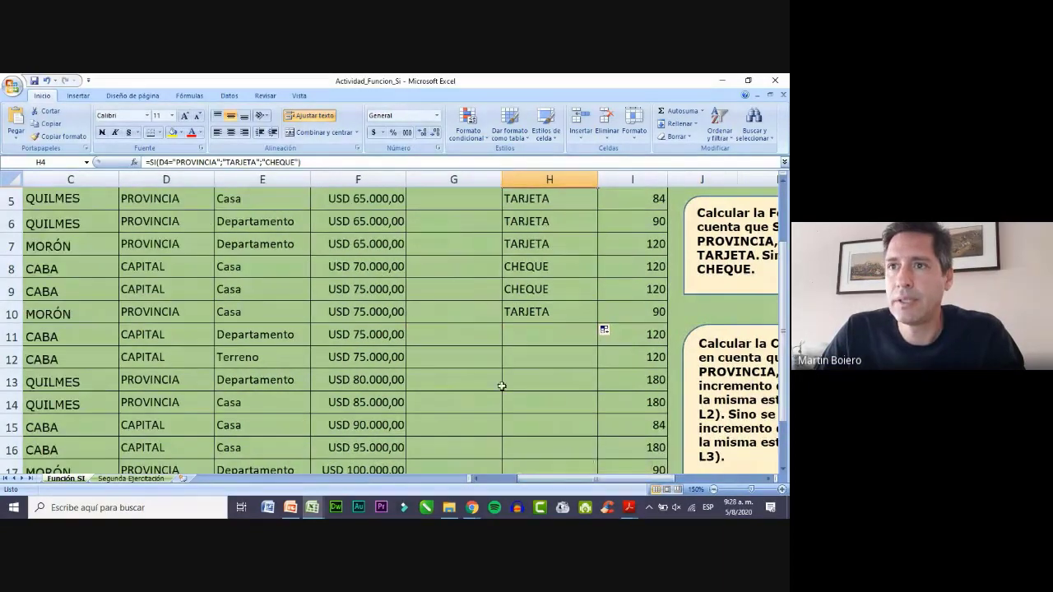
{"action": "scroll", "coordinate": [500, 384], "scroll_direction": "up", "scroll_amount": 2}
{"action": "left_click", "coordinate": [455, 298]}
{"action": "left_click", "coordinate": [454, 287]}
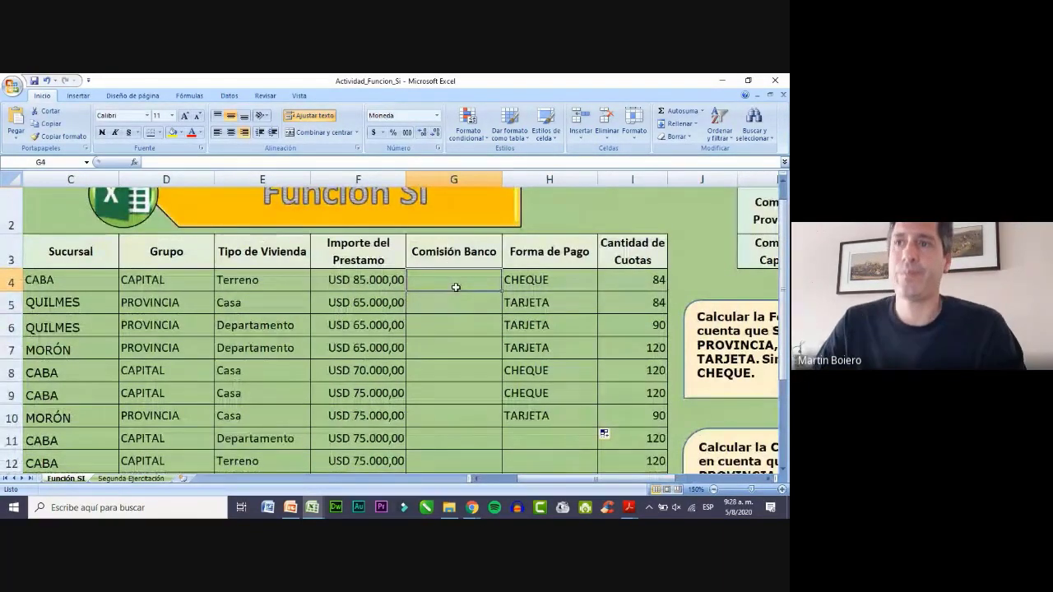
{"action": "type", "text": "="}
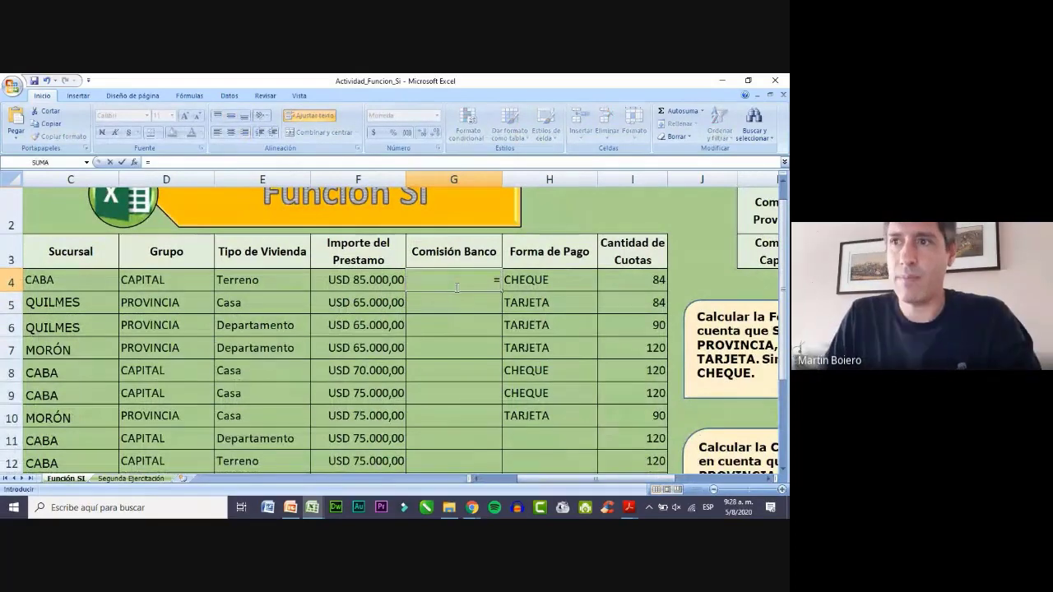
{"action": "type", "text": "SI("}
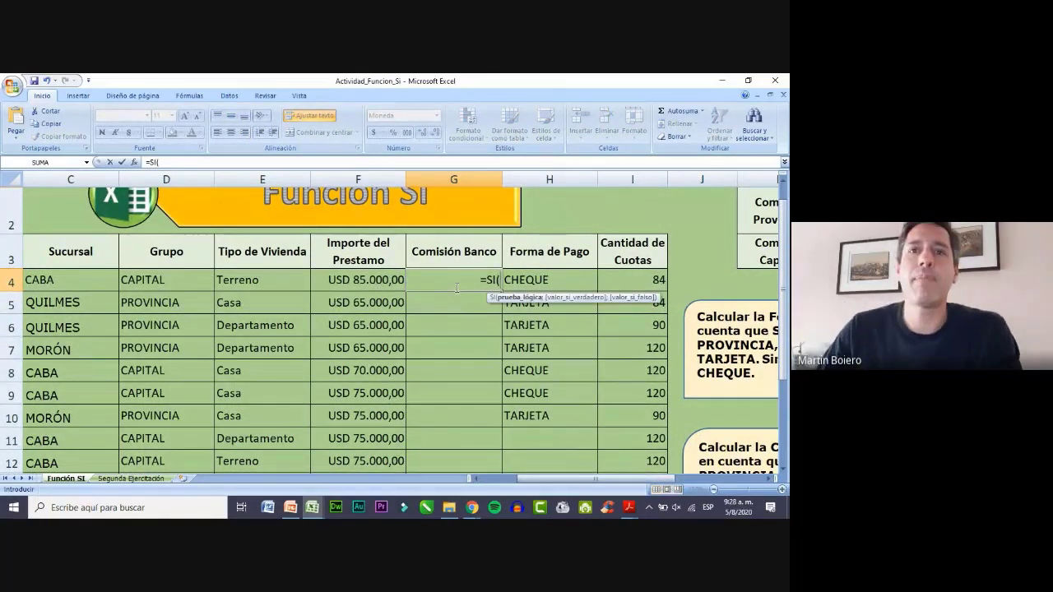
{"action": "left_click", "coordinate": [154, 280]}
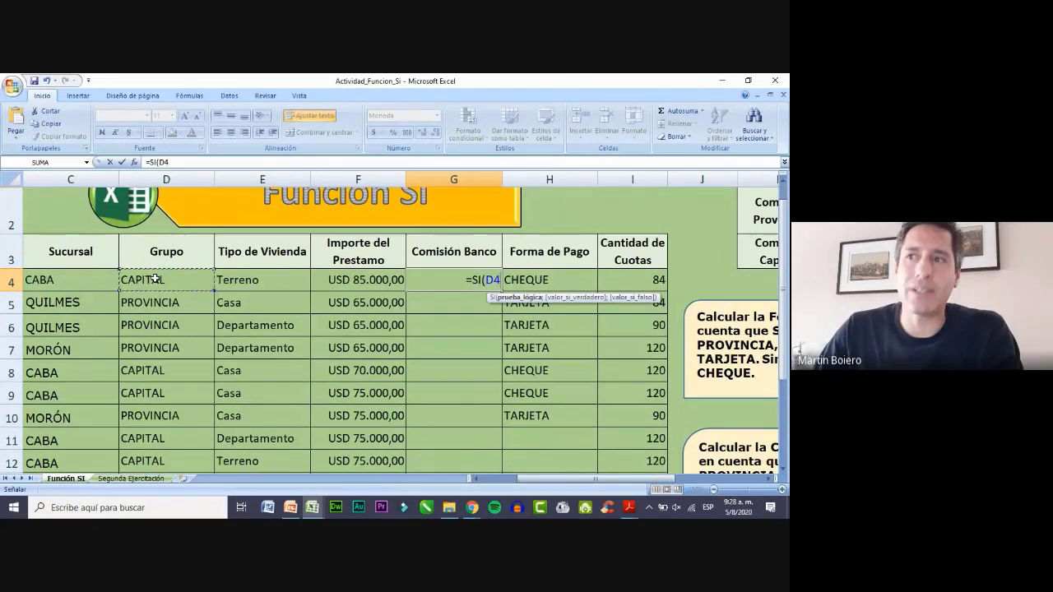
{"action": "type", "text": "="}
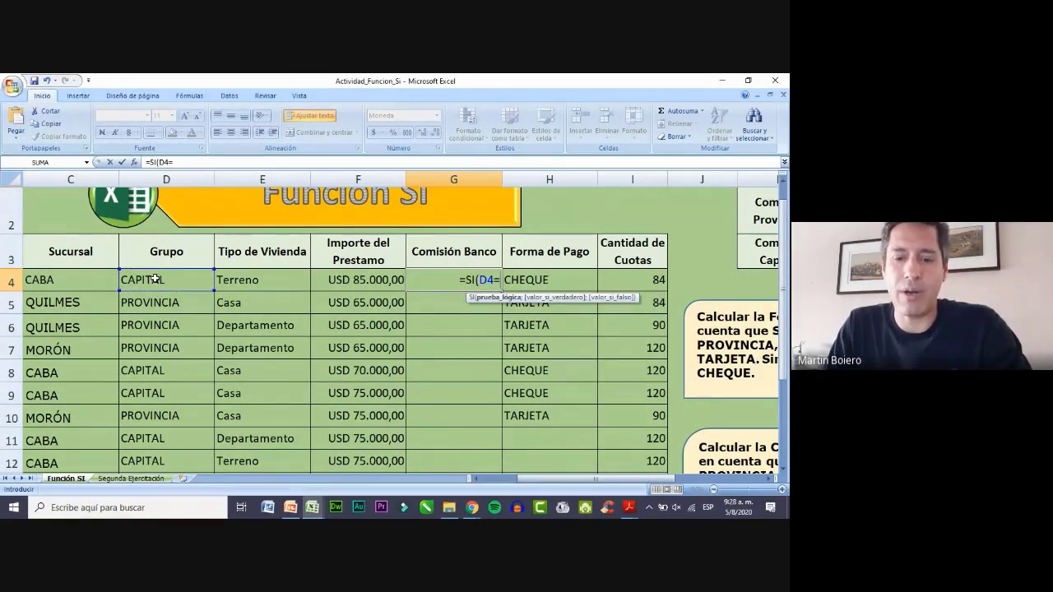
{"action": "type", "text": "\""}
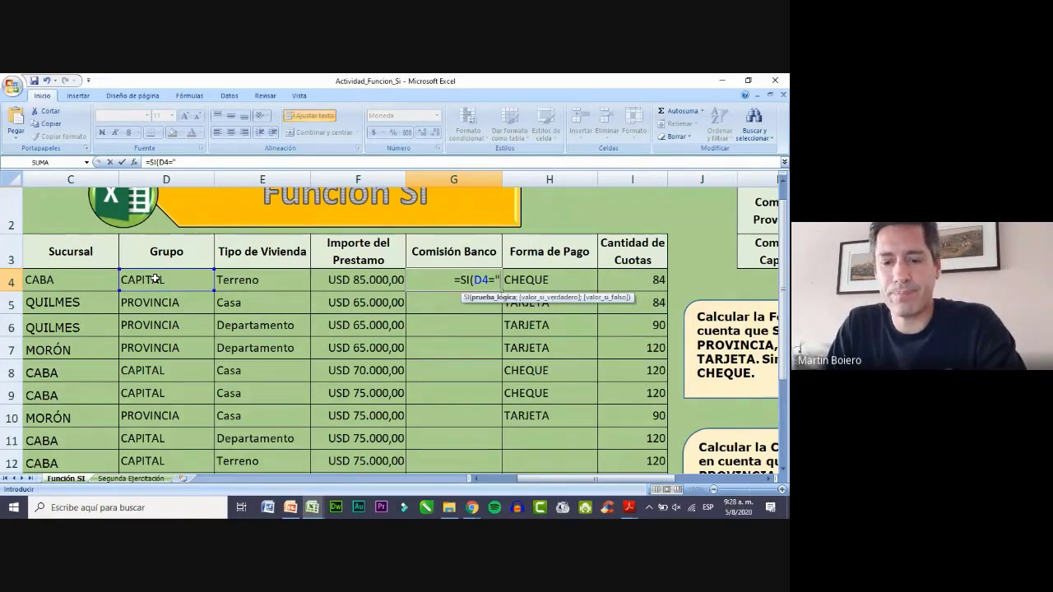
{"action": "type", "text": "PROV"}
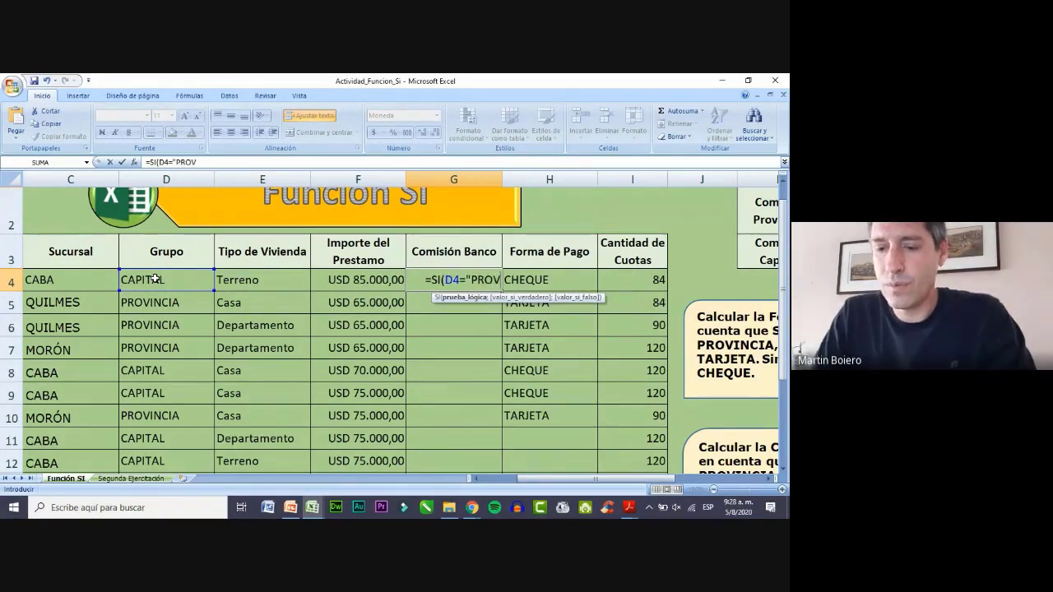
{"action": "type", "text": "INCIA"}
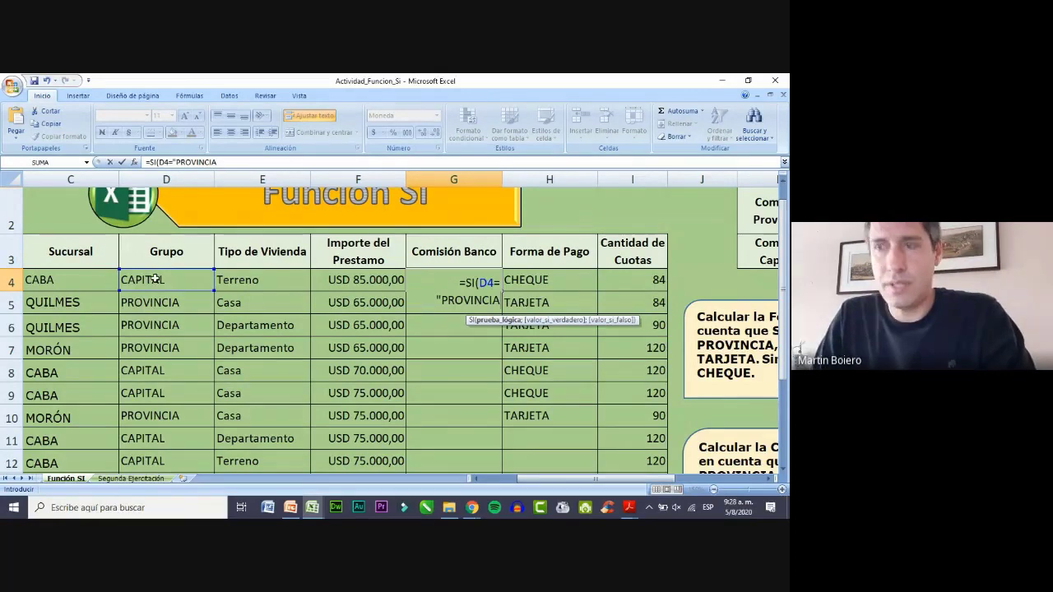
{"action": "type", "text": "\""}
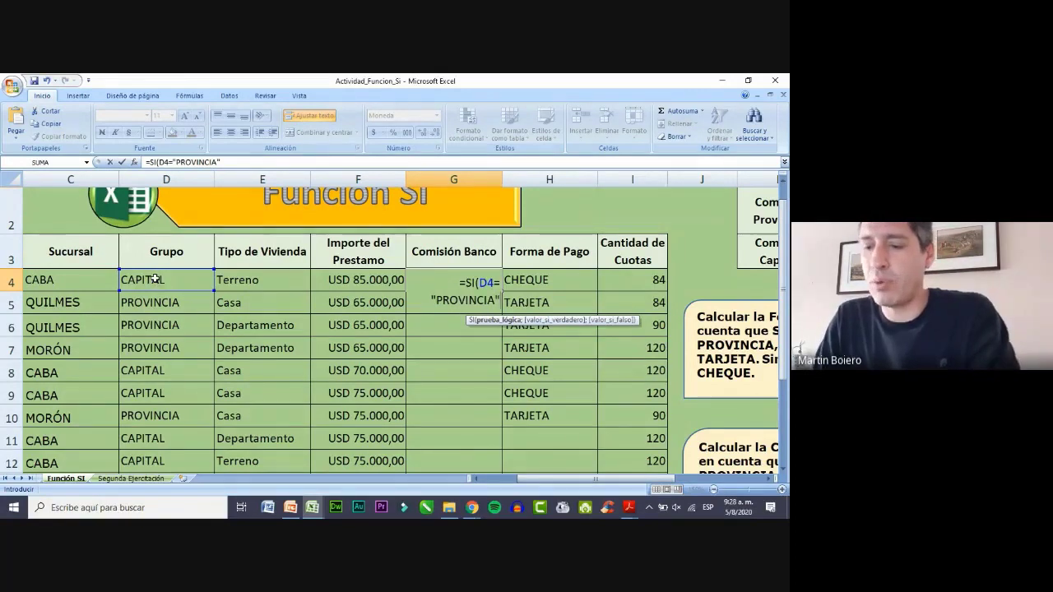
Enter F4+F4*10% as the true value of the G4 formula, referencing the Importe del Prestamo cell.
{"action": "type", "text": ";"}
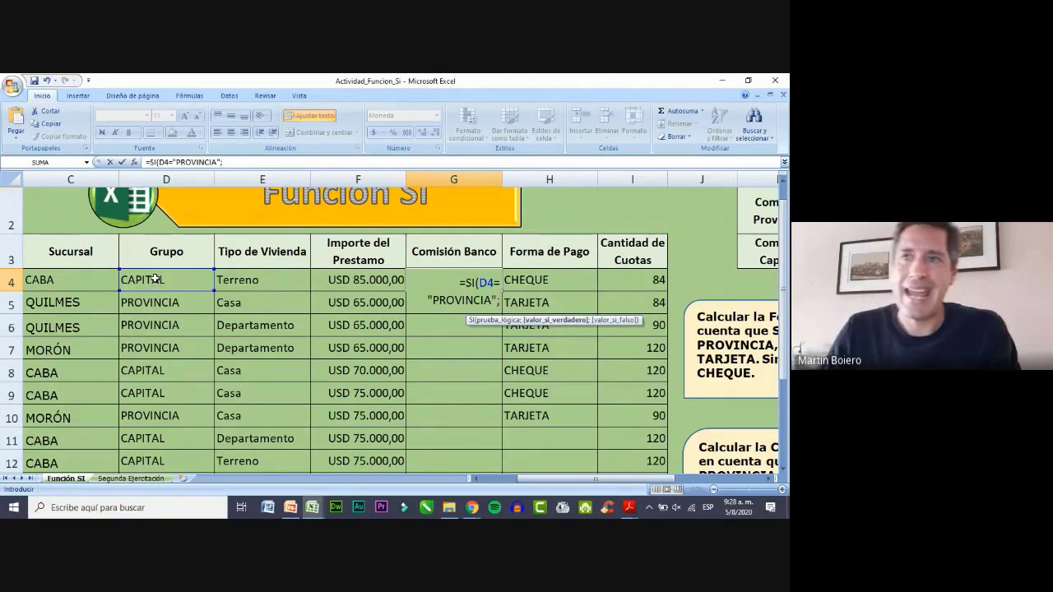
{"action": "left_click", "coordinate": [371, 281]}
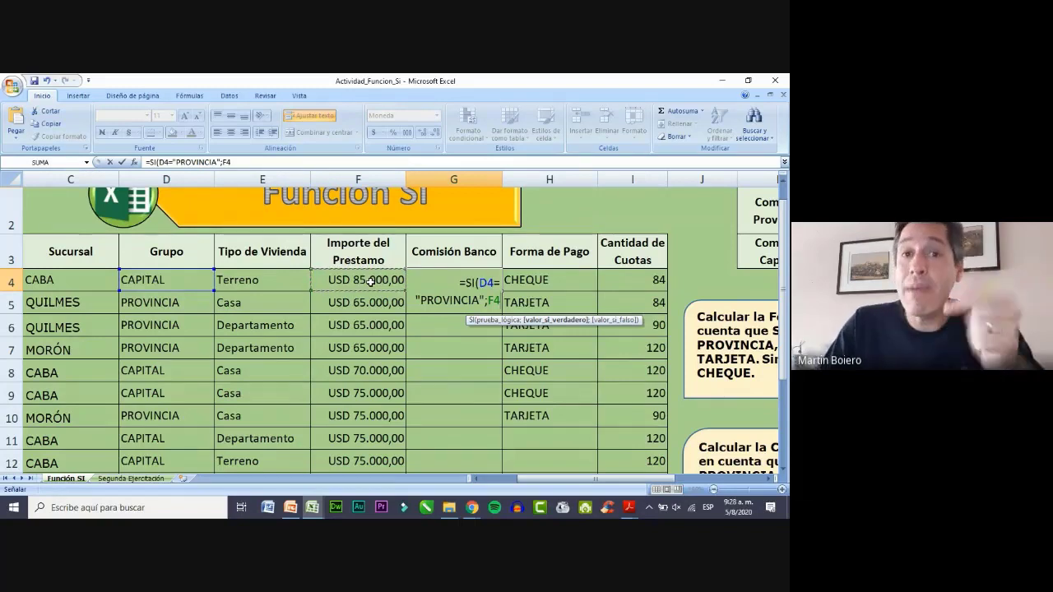
{"action": "type", "text": "+"}
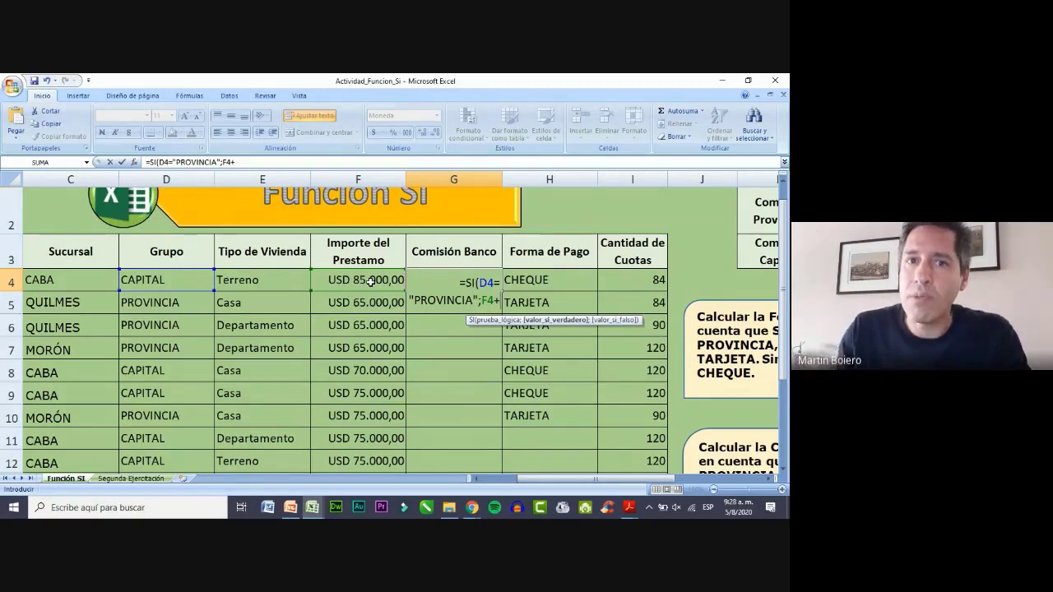
{"action": "left_click", "coordinate": [370, 281]}
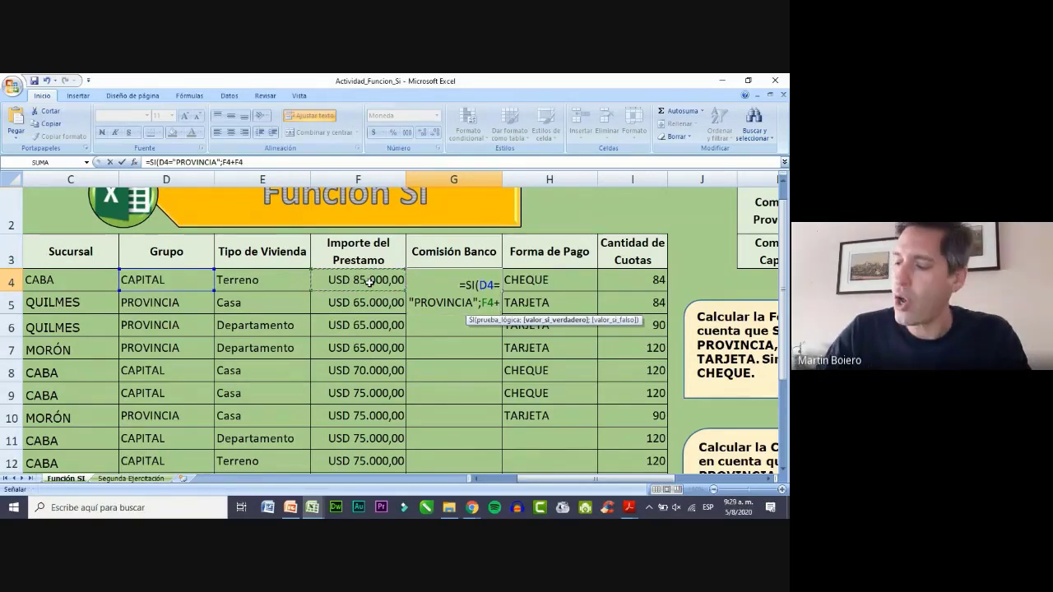
{"action": "type", "text": "*10"}
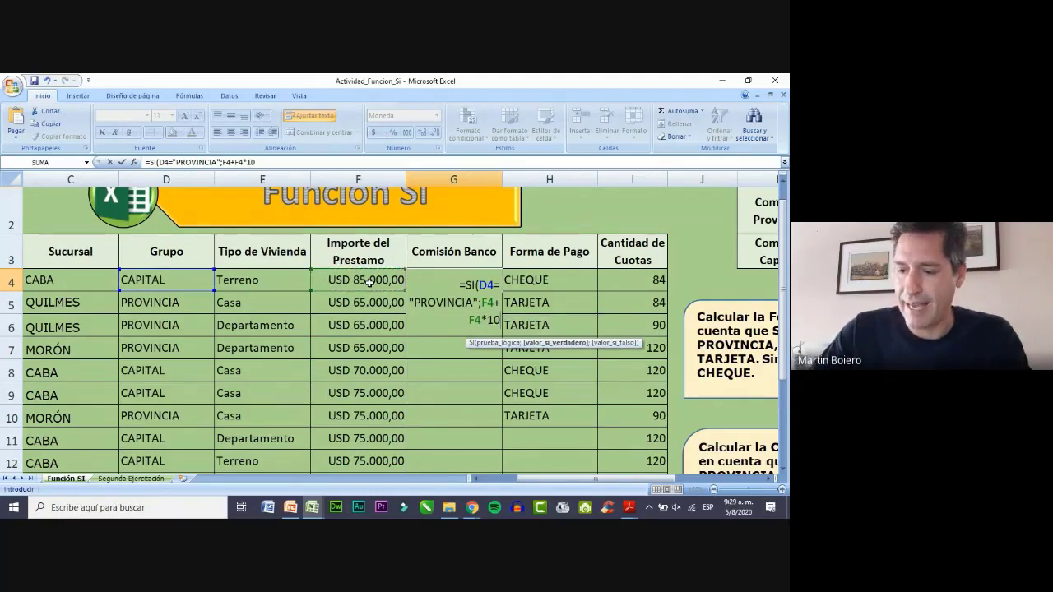
{"action": "type", "text": "%"}
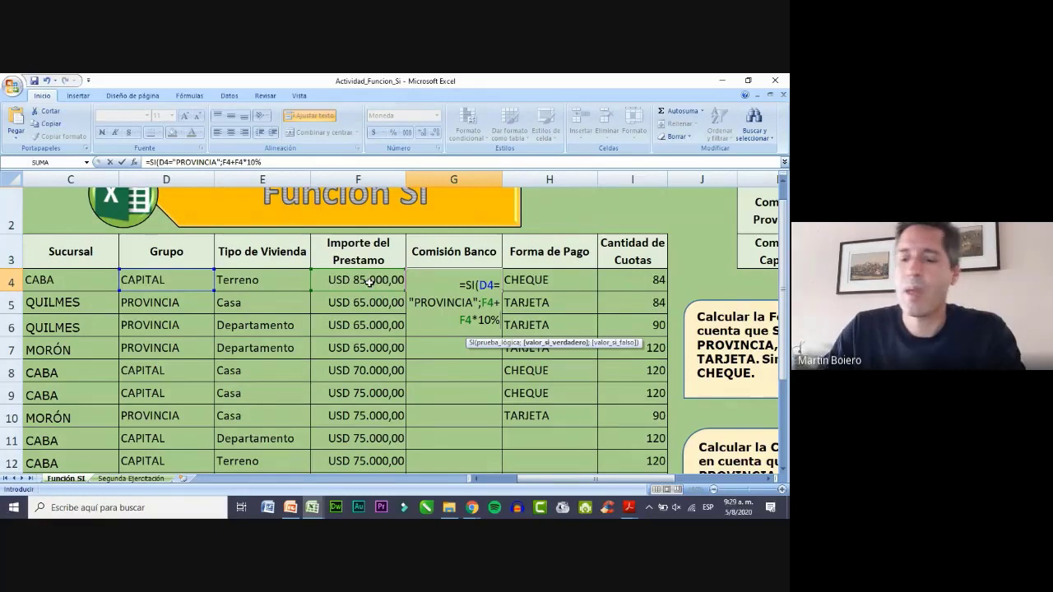
Complete the G4 formula with F4+F4*5% as the false value and enter it.
{"action": "type", "text": ";"}
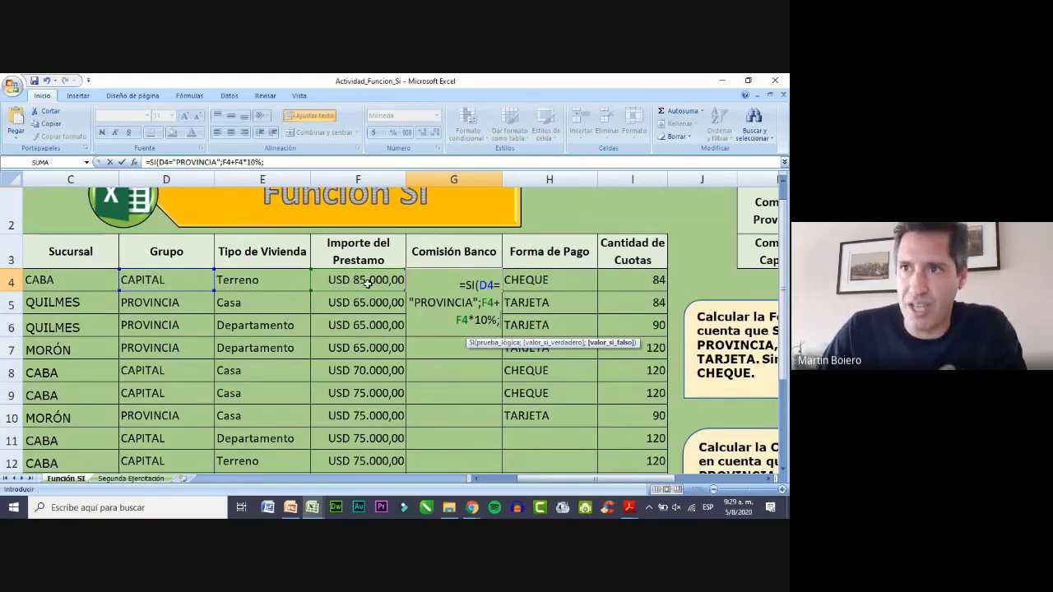
{"action": "left_click", "coordinate": [362, 281]}
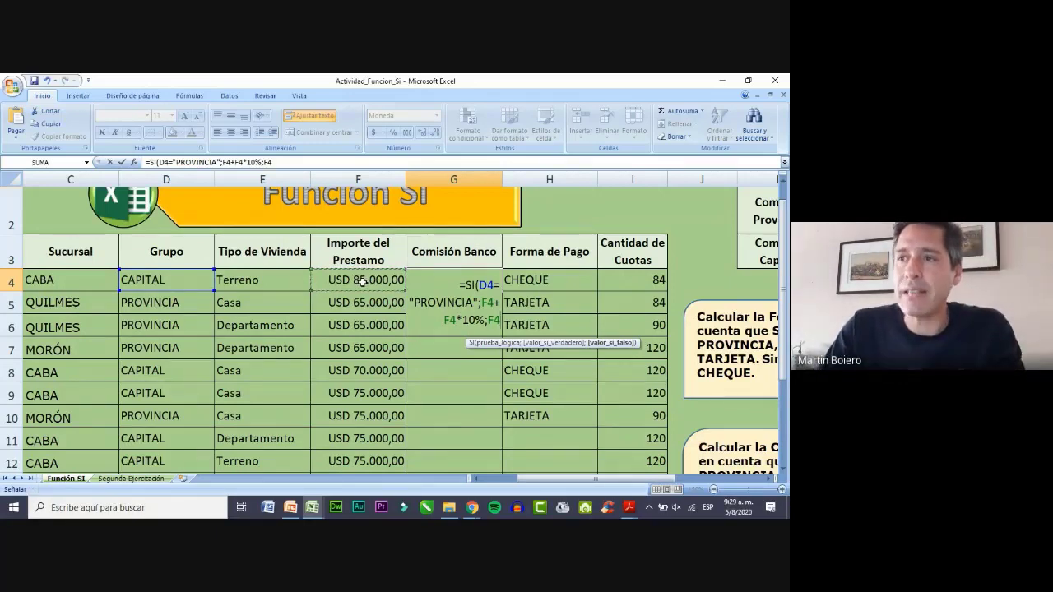
{"action": "type", "text": "+"}
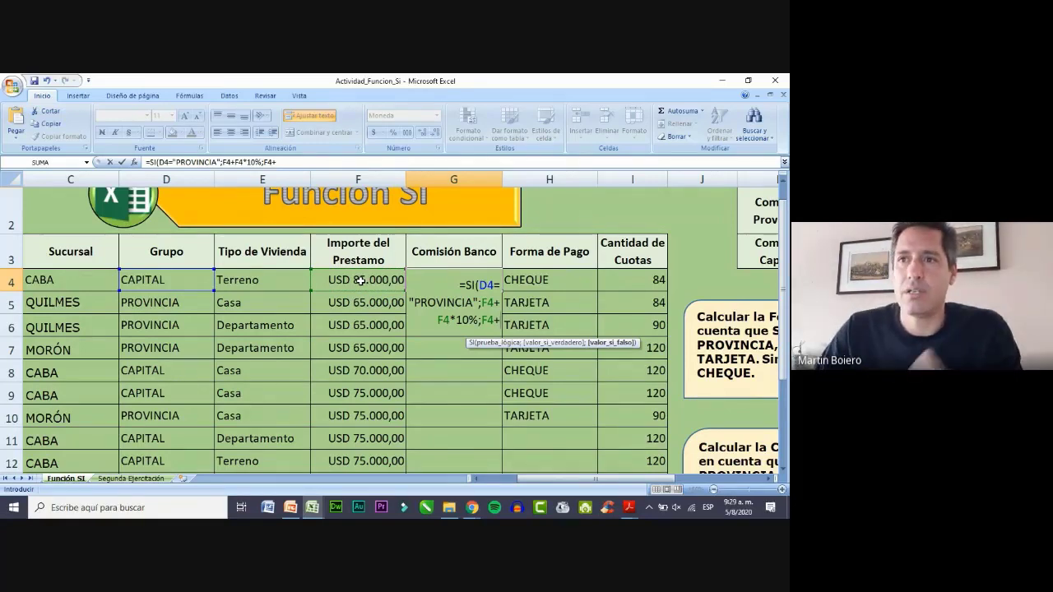
{"action": "left_click", "coordinate": [360, 281]}
{"action": "type", "text": "*"}
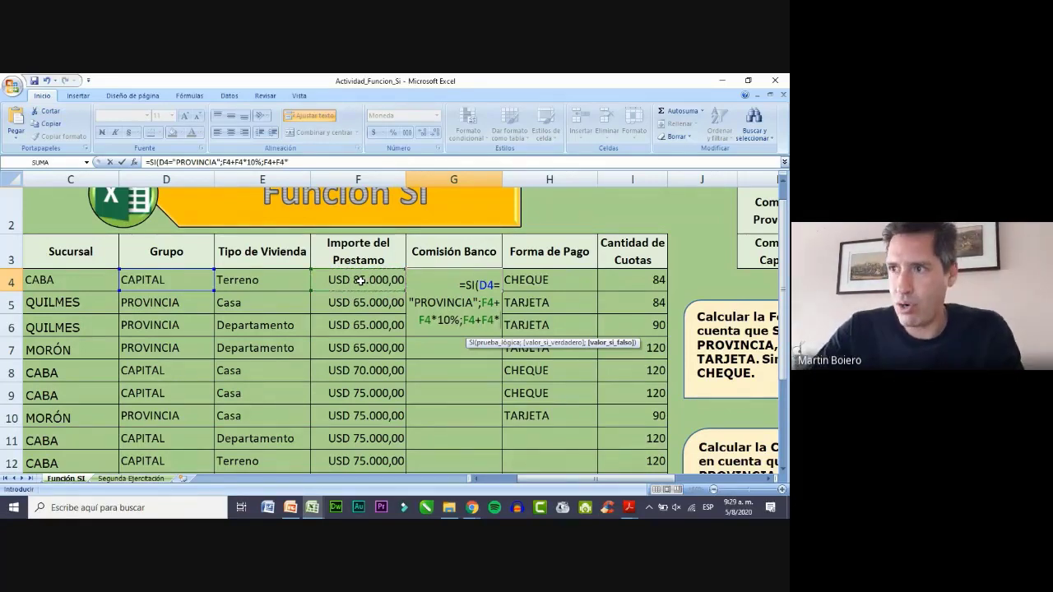
{"action": "type", "text": "5"}
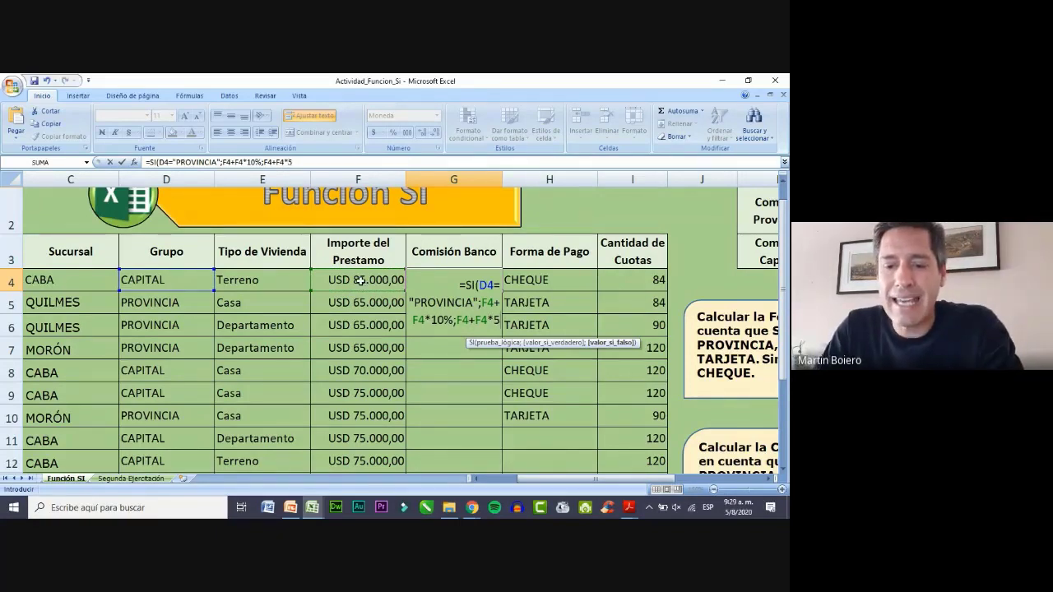
{"action": "type", "text": "%"}
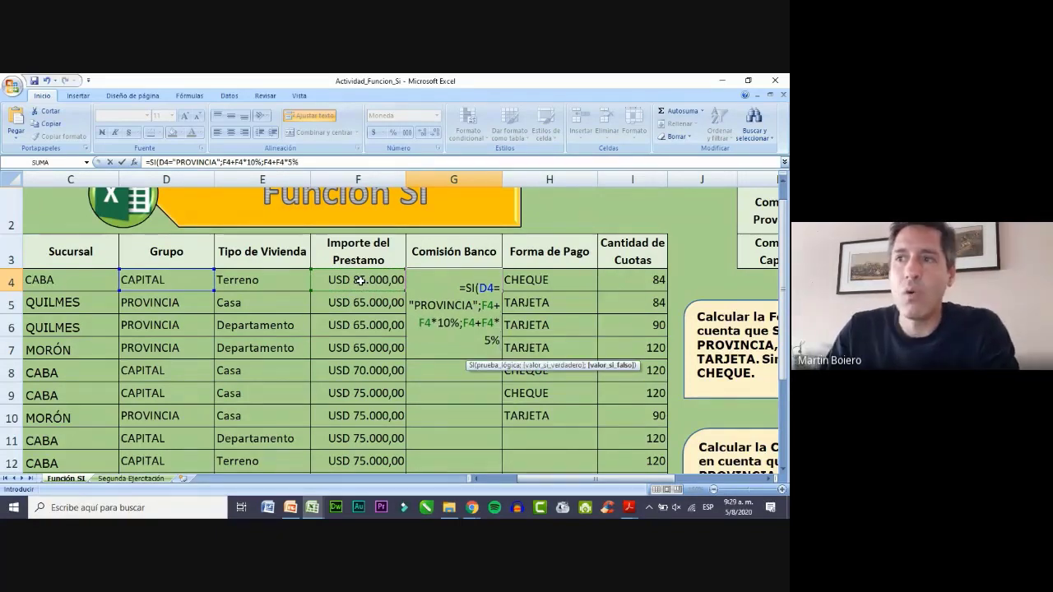
{"action": "type", "text": ")"}
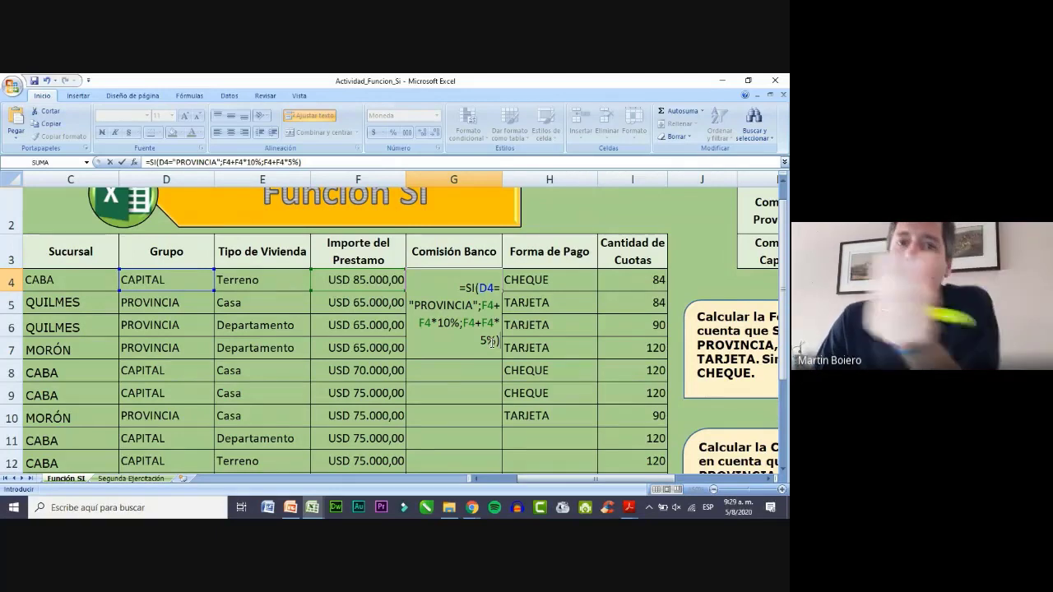
{"action": "key", "text": "Return"}
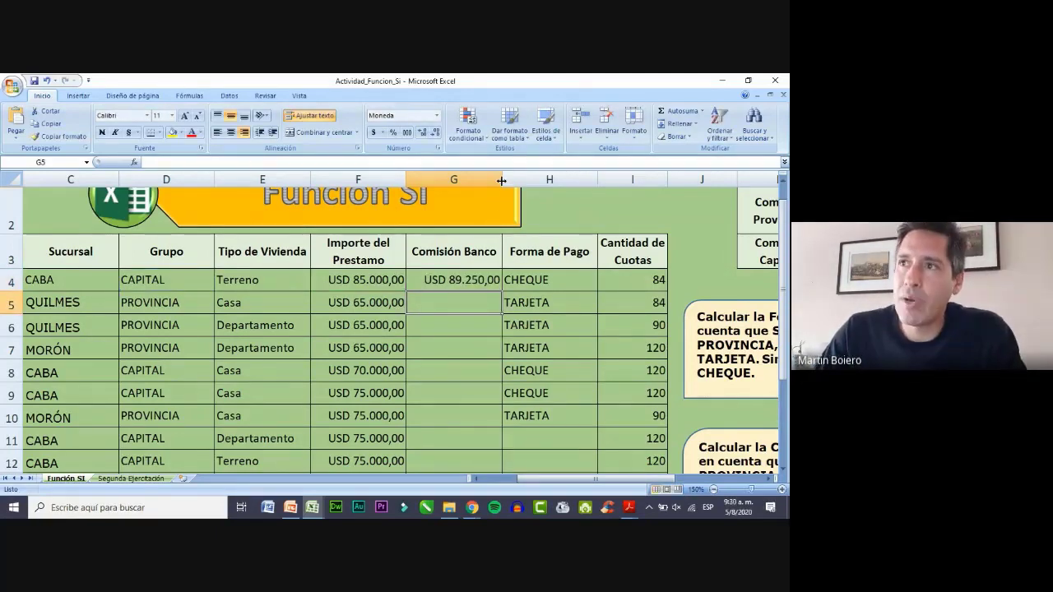
Widen the Comisión Banco column until the G4 formula fits on one line, review the formula, and select G4.
{"action": "left_click_drag", "start_coordinate": [502, 179], "coordinate": [598, 182]}
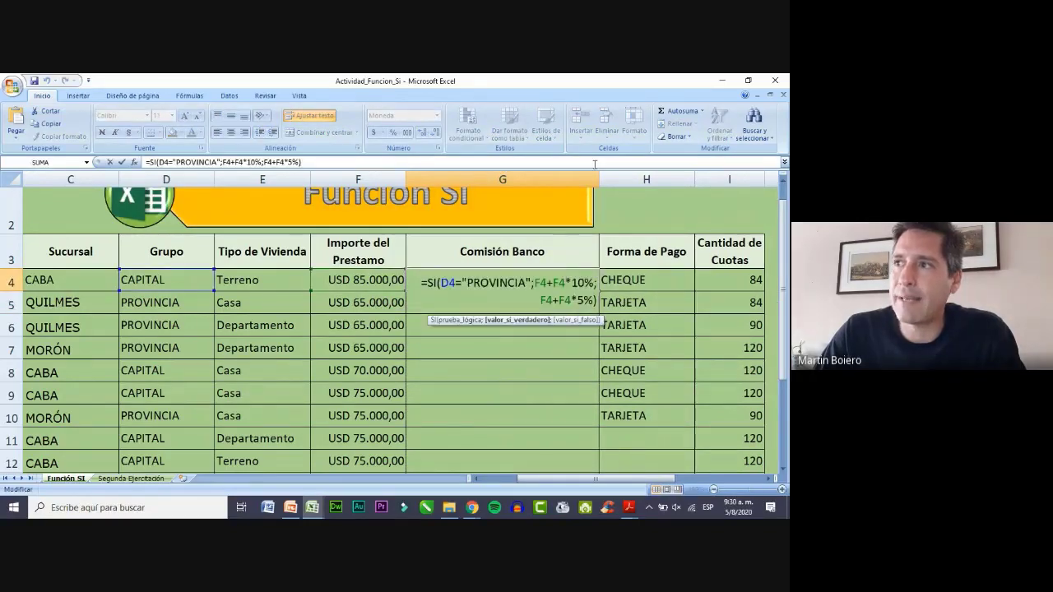
{"action": "key", "text": "Return"}
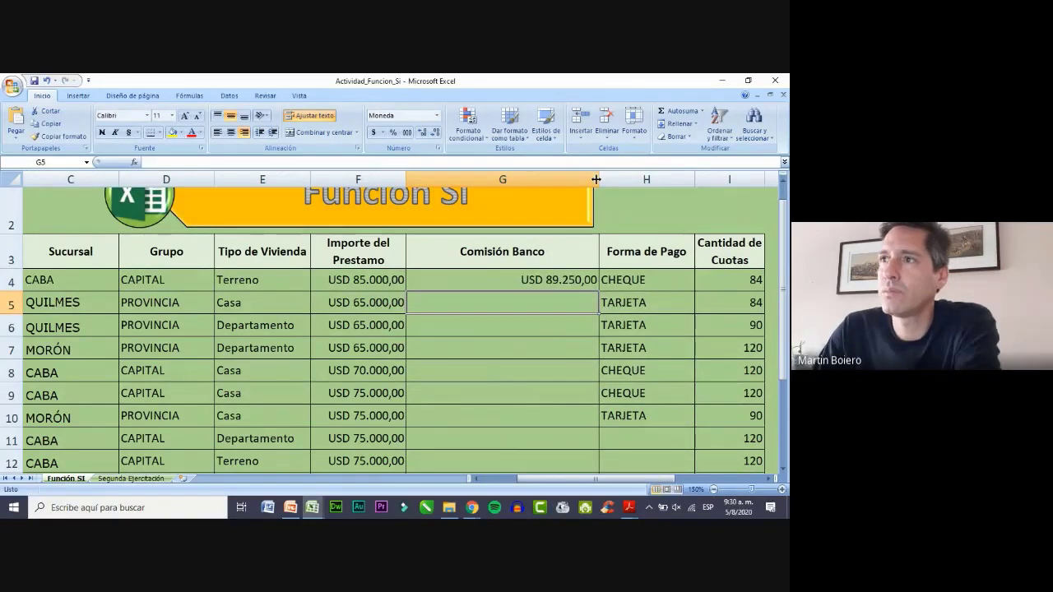
{"action": "left_click_drag", "start_coordinate": [597, 179], "coordinate": [657, 179]}
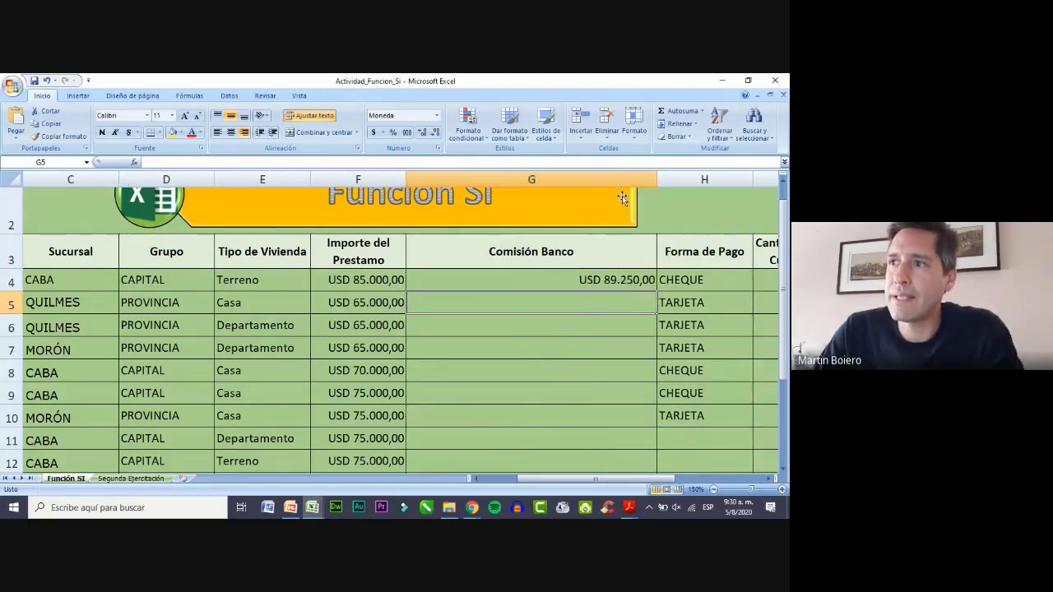
{"action": "double_click", "coordinate": [597, 280]}
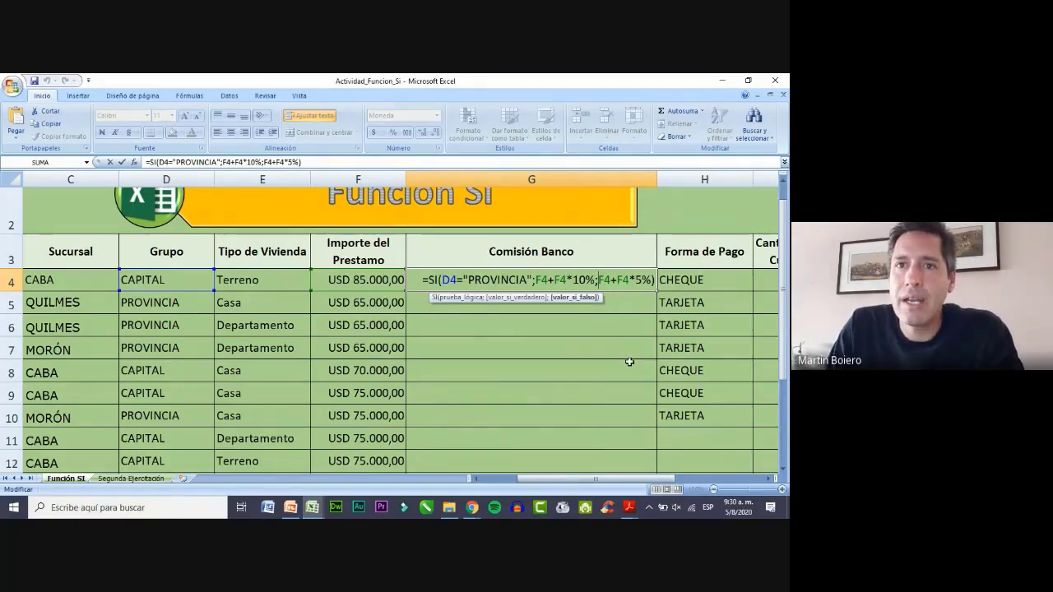
{"action": "key", "text": "Return"}
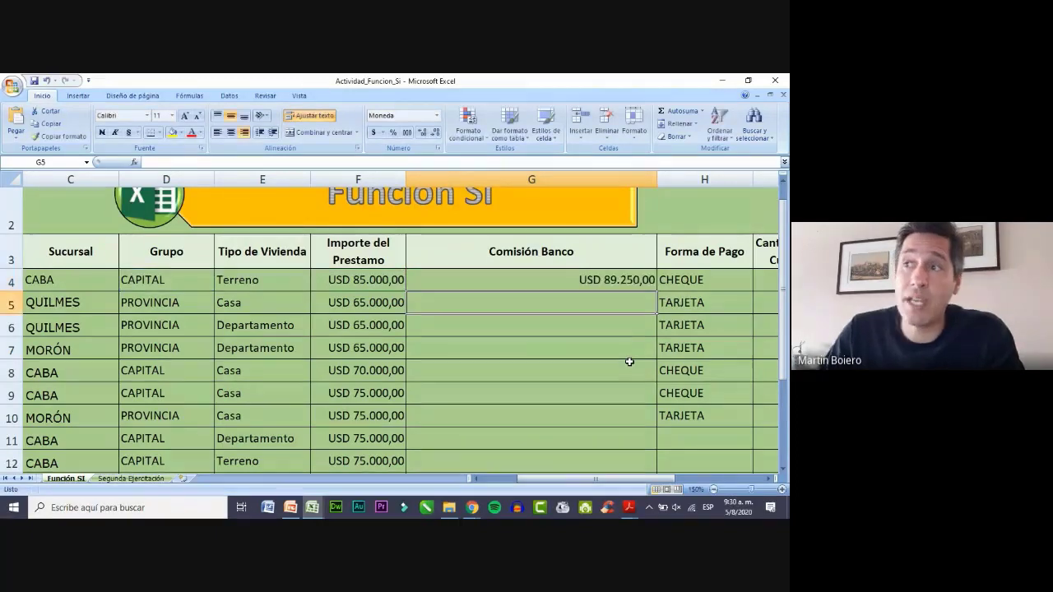
{"action": "left_click", "coordinate": [589, 279]}
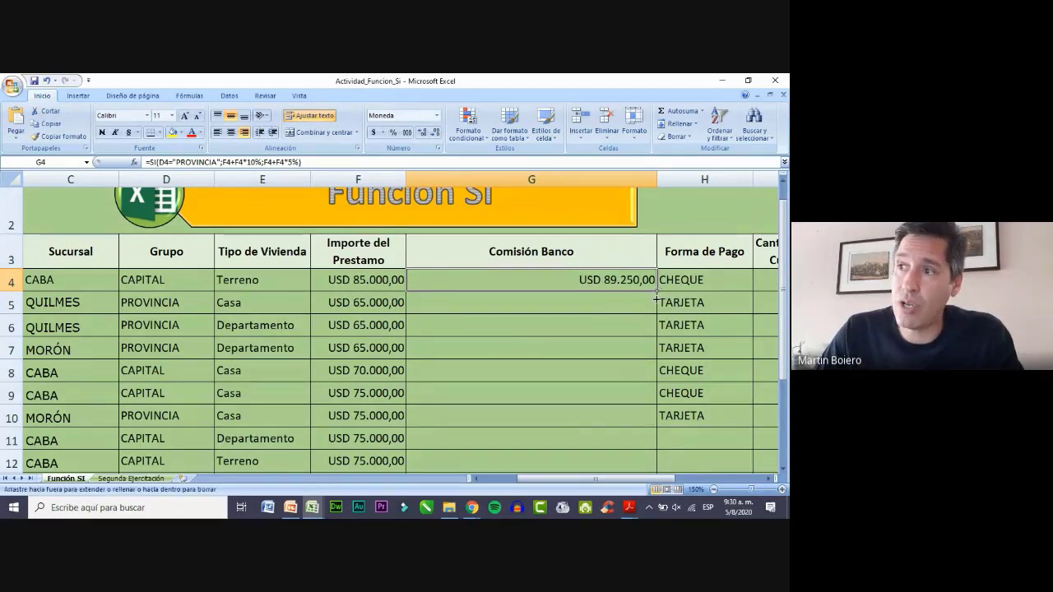
Copy the Comisión Banco formula from G4 down to G10 and check it against the Grupo values in the first rows.
{"action": "left_click_drag", "start_coordinate": [656, 290], "coordinate": [655, 434]}
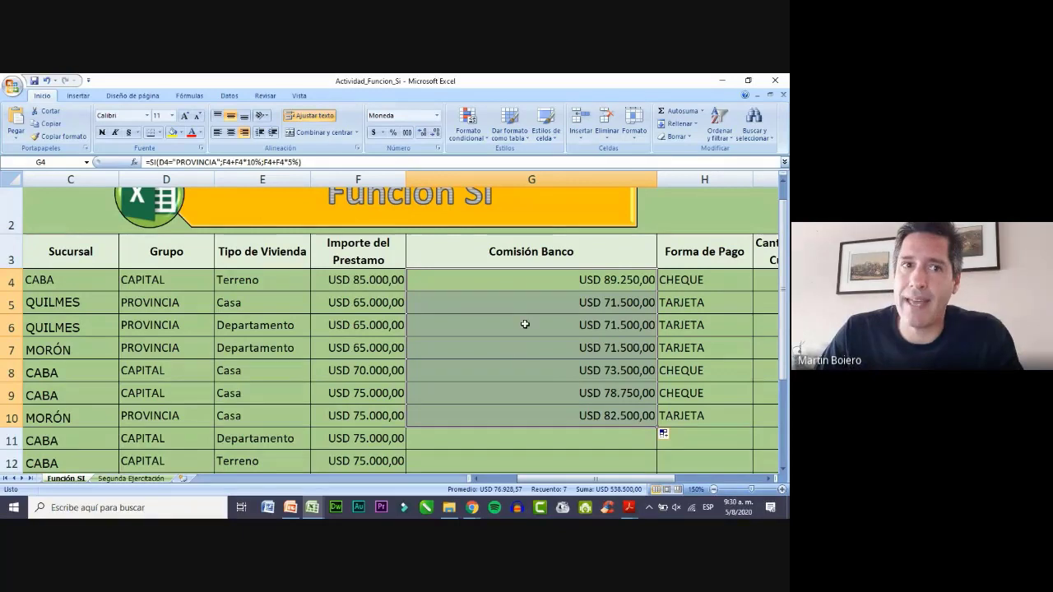
{"action": "left_click", "coordinate": [545, 278]}
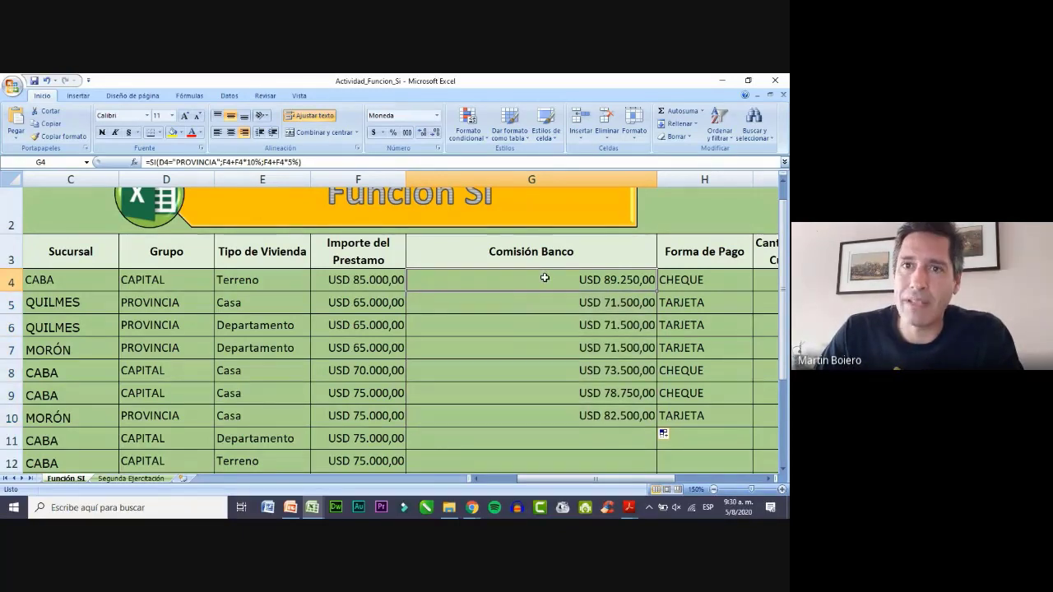
{"action": "left_click", "coordinate": [160, 275]}
{"action": "left_click", "coordinate": [533, 297]}
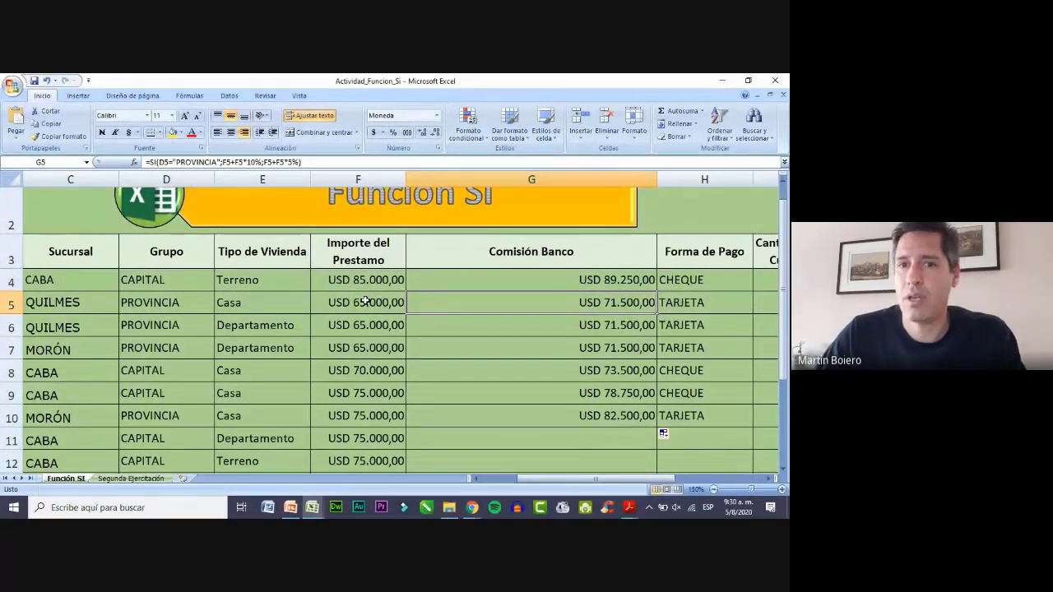
Open the Segunda Ejercitación sheet, enlarge its view to 140%, and select the first INTERES 10% cell, G3.
{"action": "left_click", "coordinate": [127, 477]}
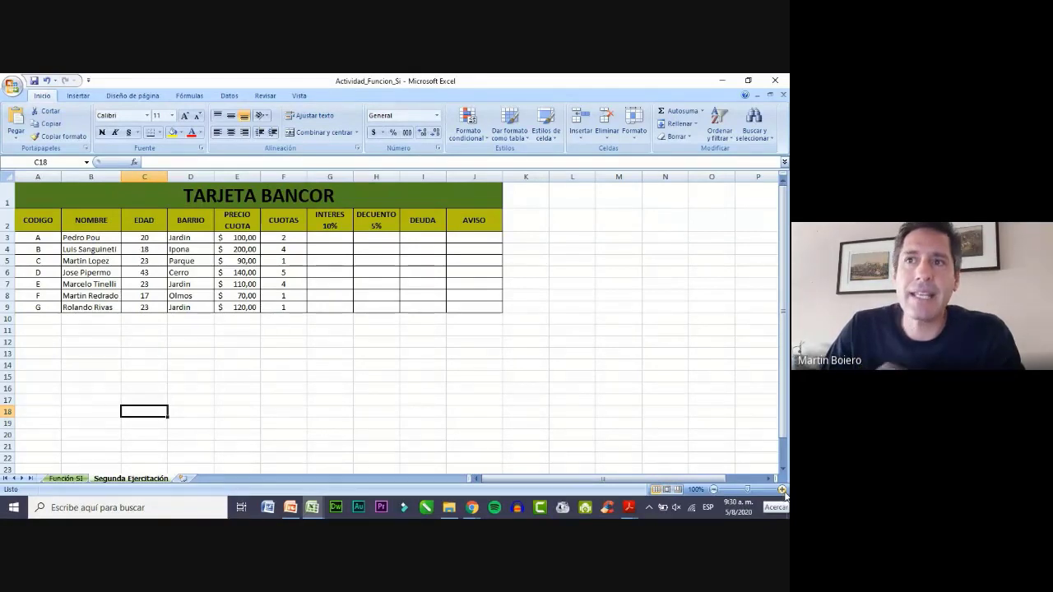
{"action": "left_click", "coordinate": [328, 239]}
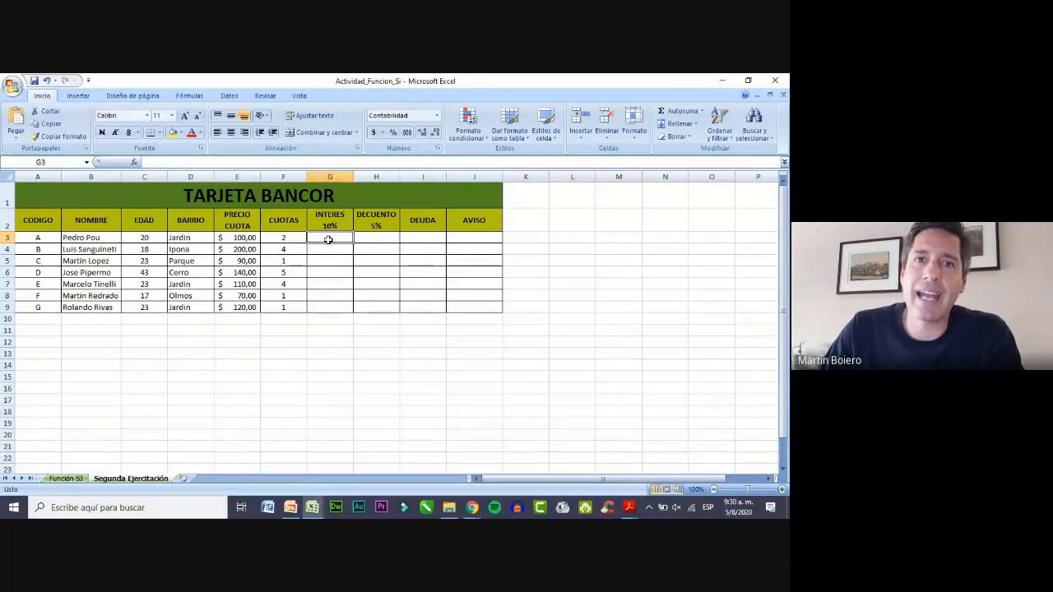
{"action": "left_click", "coordinate": [376, 239]}
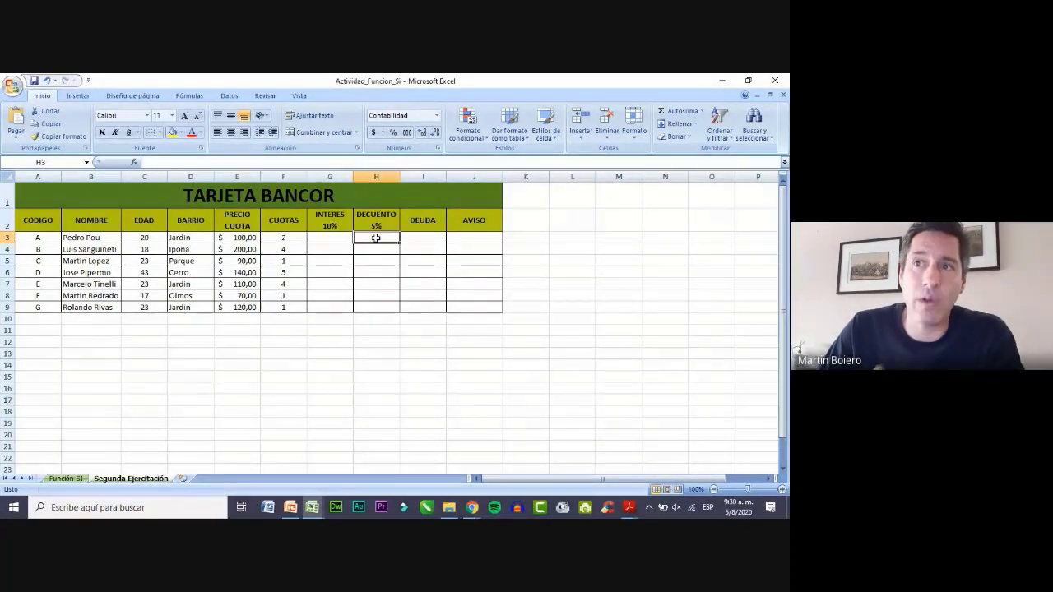
{"action": "left_click", "coordinate": [781, 489]}
{"action": "left_click", "coordinate": [782, 489]}
{"action": "left_click", "coordinate": [782, 490]}
{"action": "left_click", "coordinate": [781, 489]}
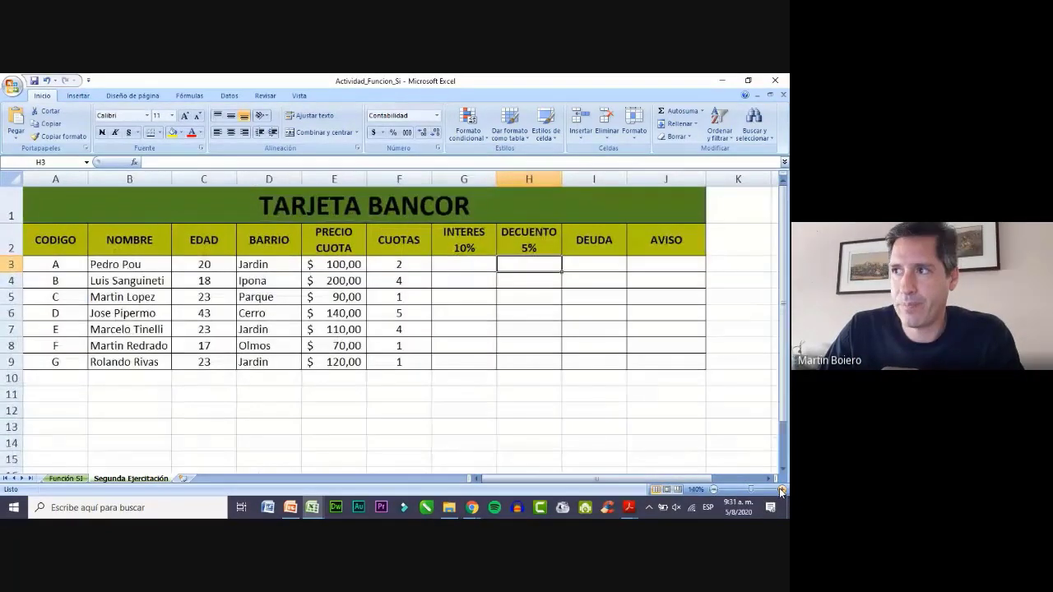
{"action": "left_click", "coordinate": [450, 261]}
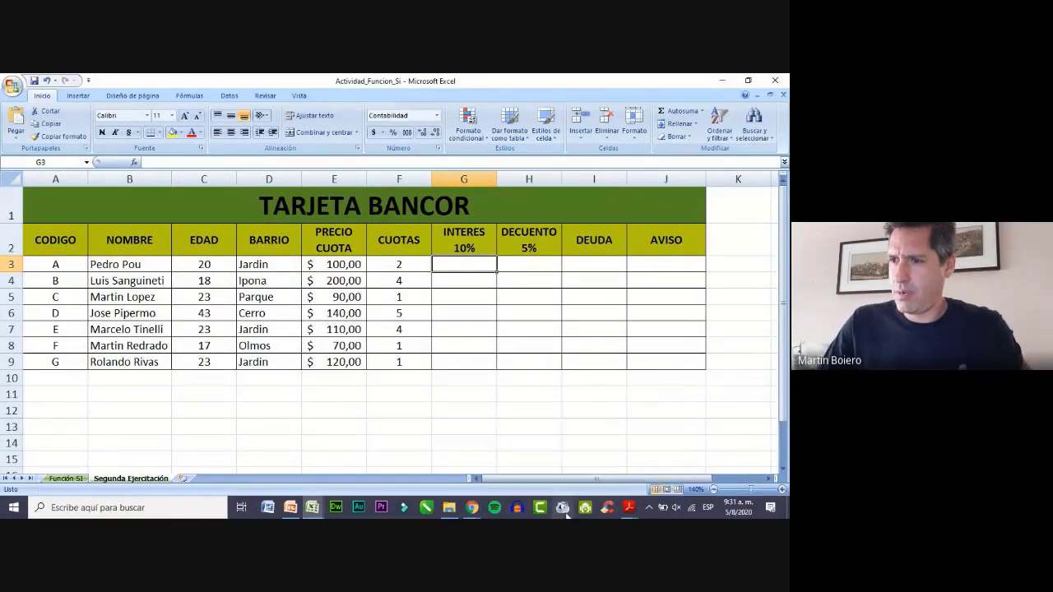
Switch to the Consigna 6° Actividad PDF in Acrobat Reader and read Segunda Ejercitación tasks 1 and 2 for columns G and H.
{"action": "mouse_move", "coordinate": [623, 511]}
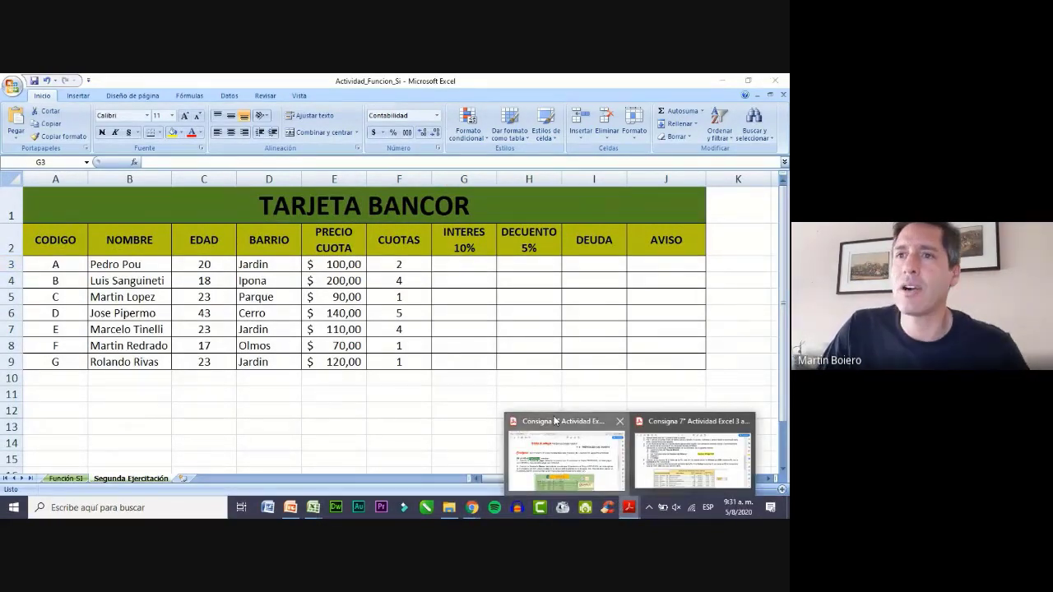
{"action": "left_click", "coordinate": [555, 421]}
{"action": "scroll", "coordinate": [191, 375], "scroll_direction": "down", "scroll_amount": 5}
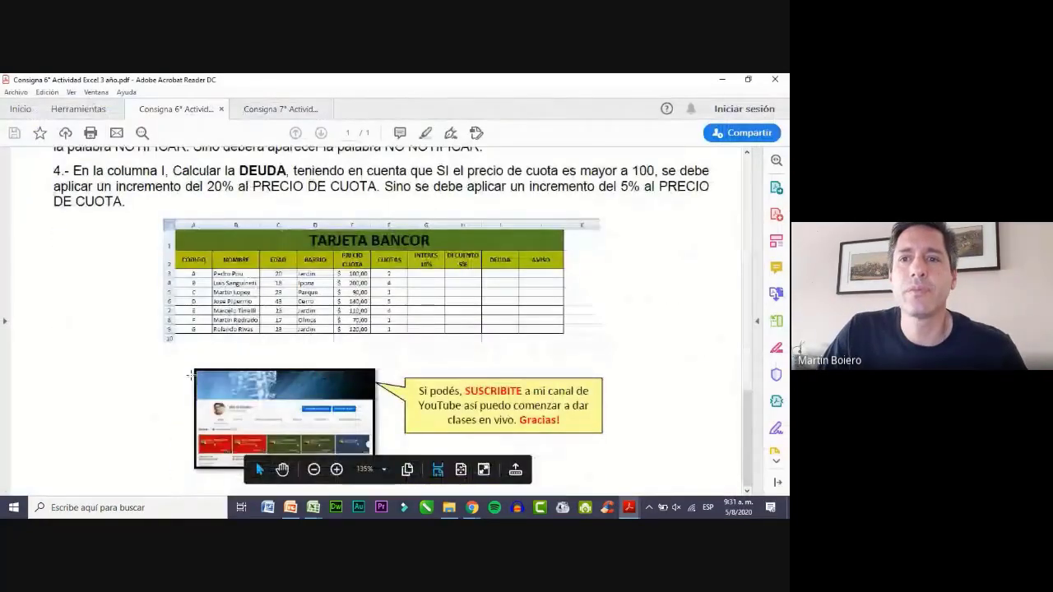
{"action": "scroll", "coordinate": [191, 375], "scroll_direction": "up", "scroll_amount": 3}
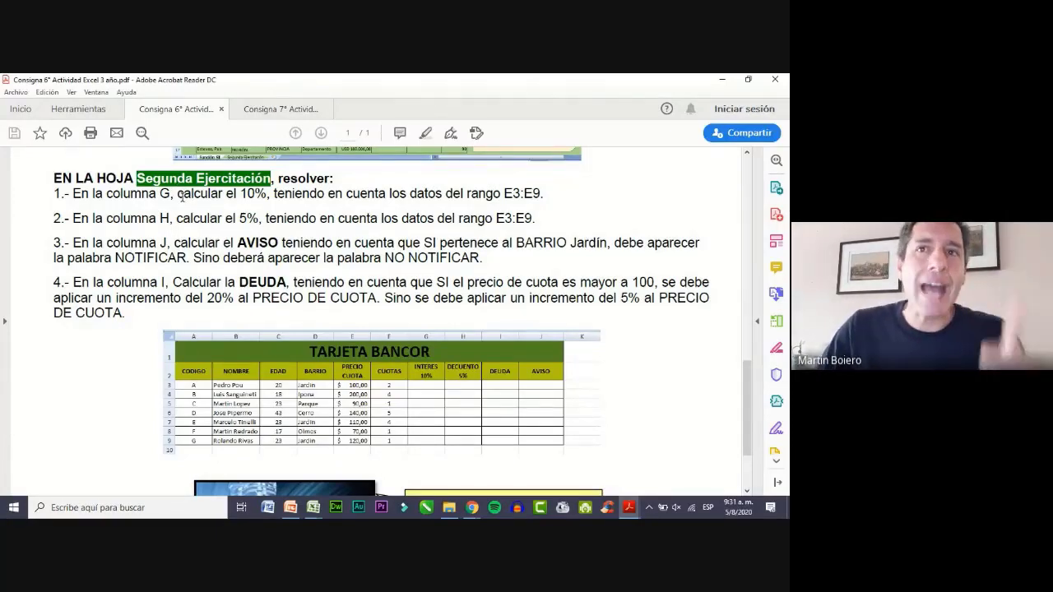
{"action": "left_click_drag", "start_coordinate": [177, 194], "coordinate": [270, 195]}
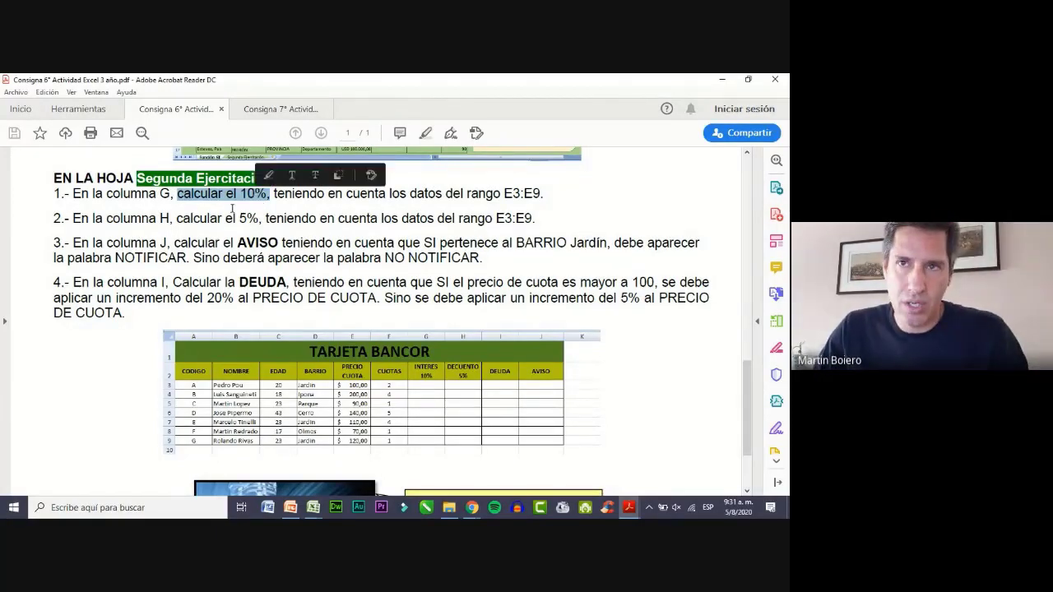
{"action": "left_click_drag", "start_coordinate": [176, 218], "coordinate": [262, 218]}
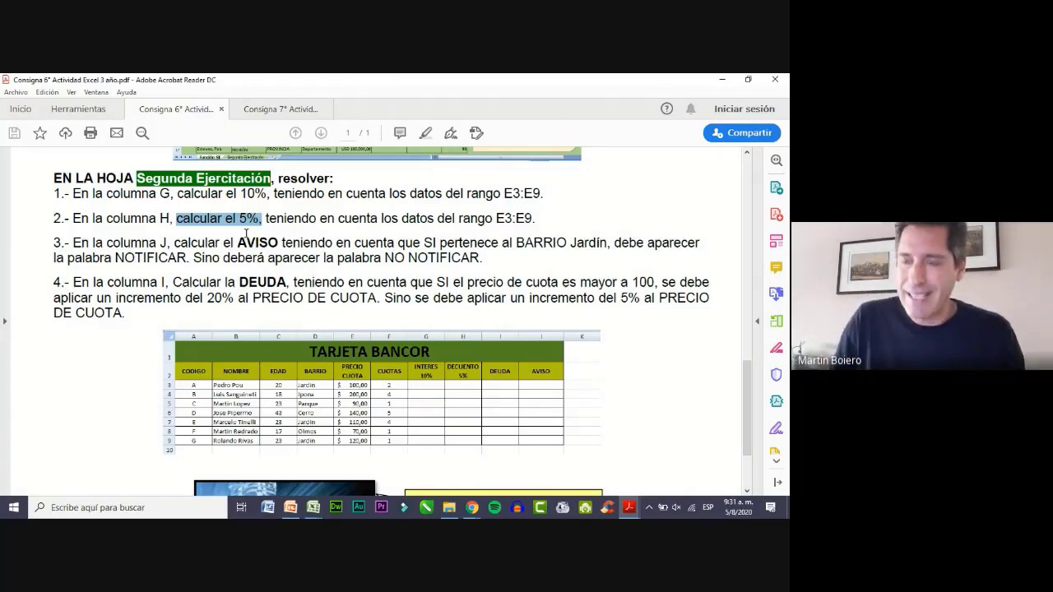
Return to the Excel workbook and enter =E3*10% in INTERES 10% cell G3, referencing the PRECIO CUOTA cell.
{"action": "left_click", "coordinate": [723, 81]}
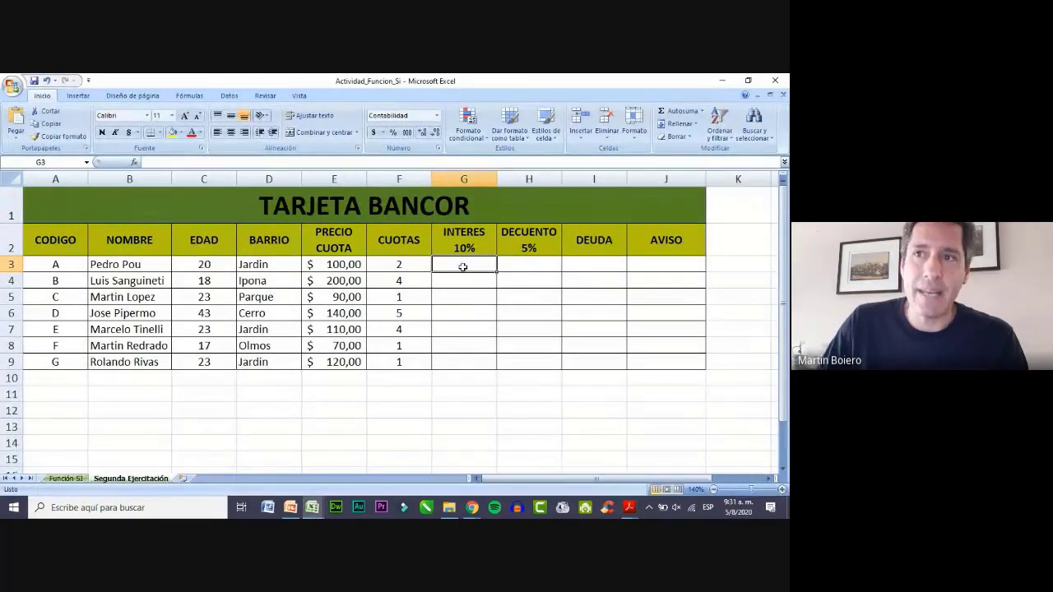
{"action": "type", "text": "="}
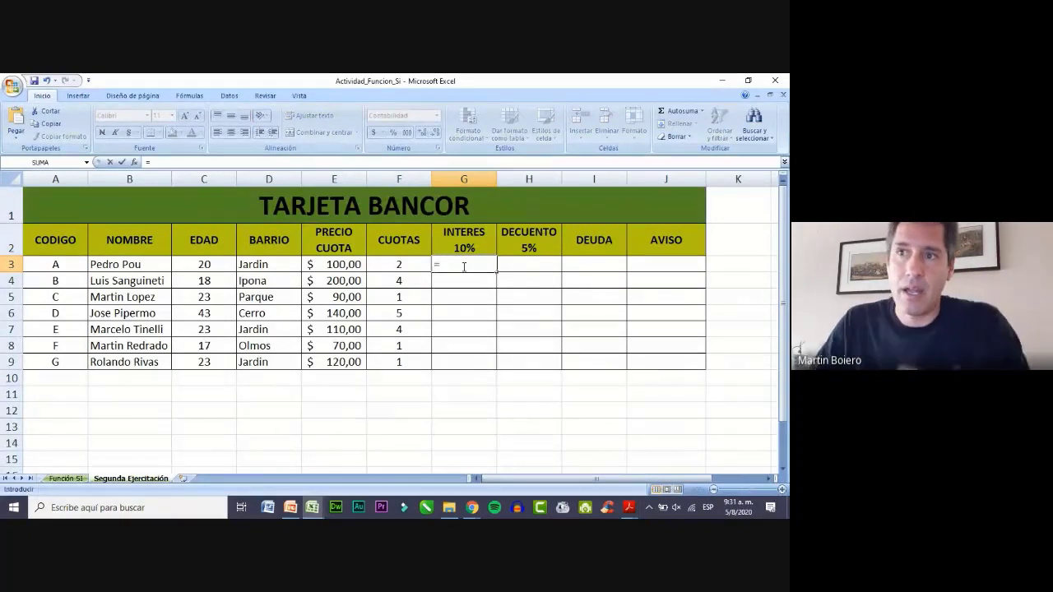
{"action": "left_click", "coordinate": [351, 264]}
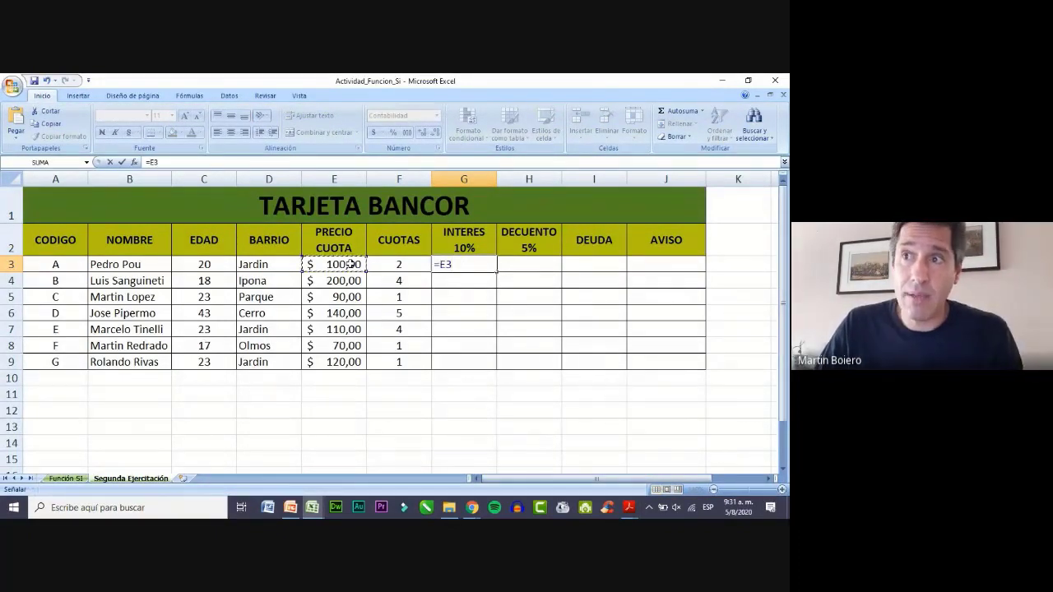
{"action": "type", "text": "*"}
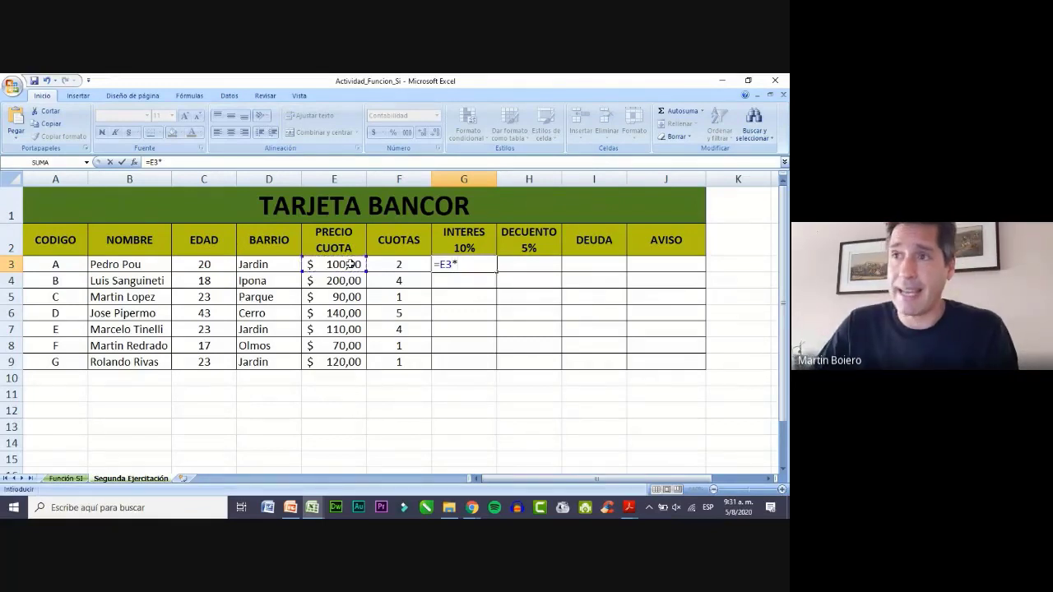
{"action": "type", "text": "10"}
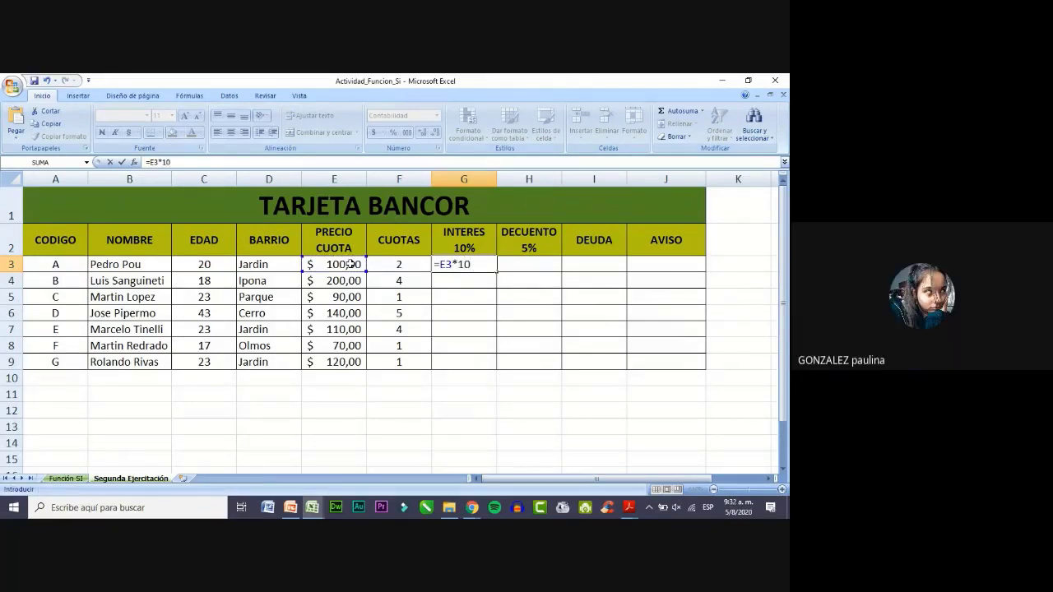
{"action": "type", "text": "%"}
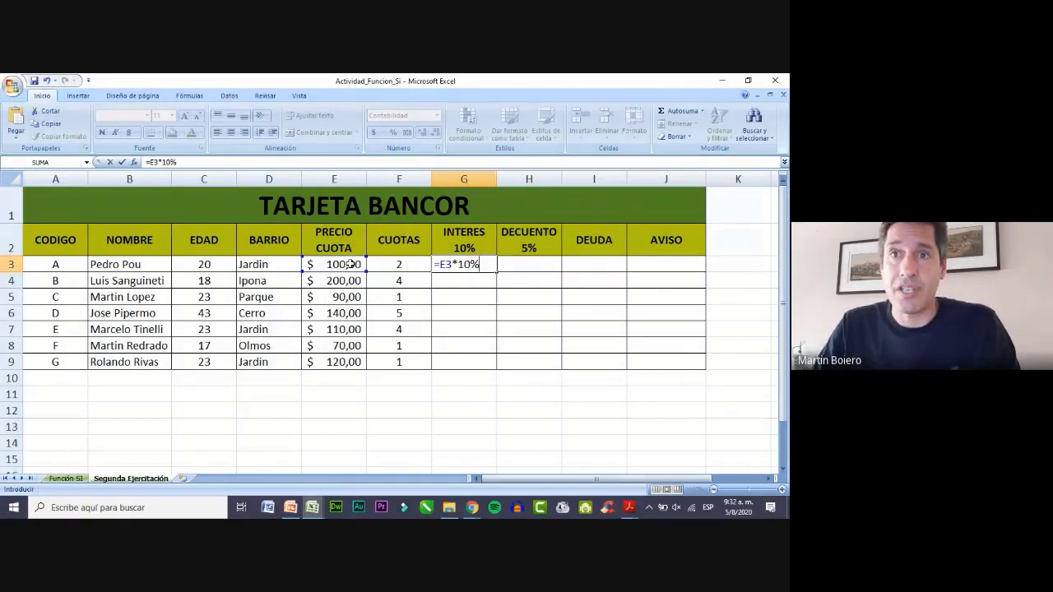
{"action": "key", "text": "Return"}
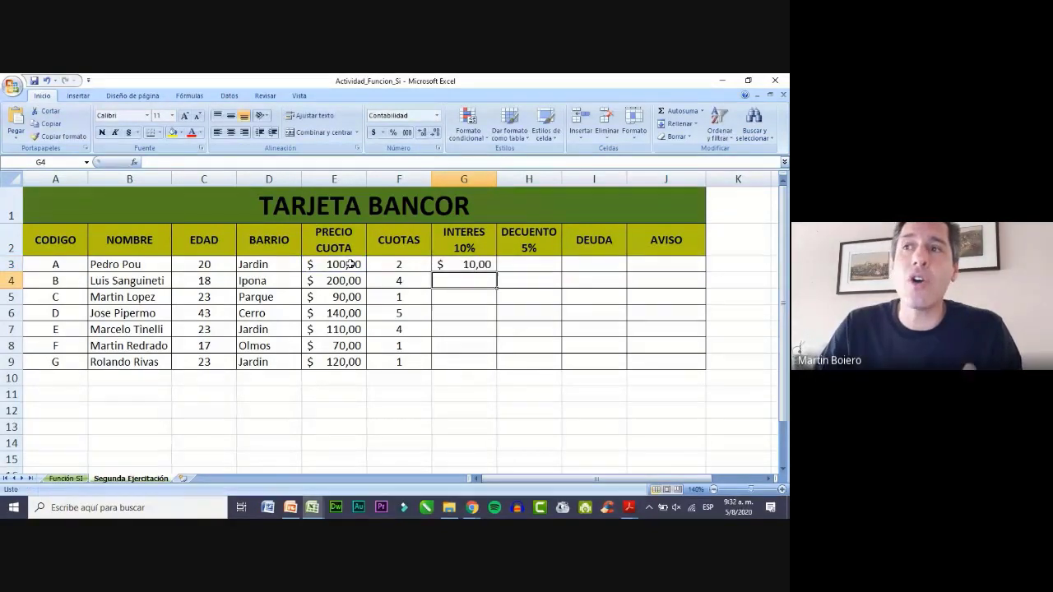
Enter =E3*5% in DECUENTO 5% cell H3, referencing the PRECIO CUOTA cell.
{"action": "left_click", "coordinate": [522, 264]}
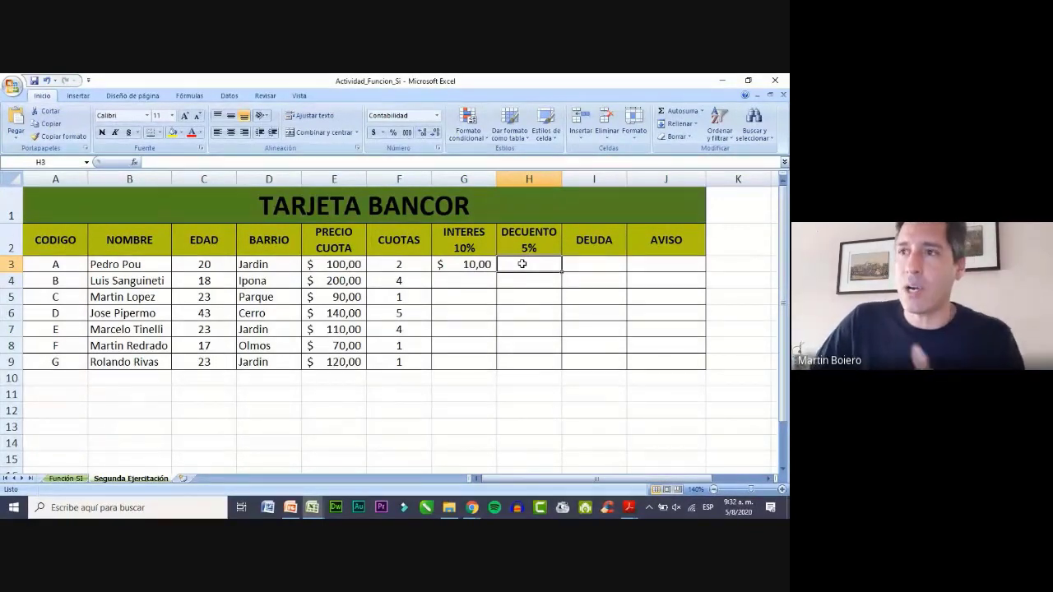
{"action": "left_click", "coordinate": [345, 264]}
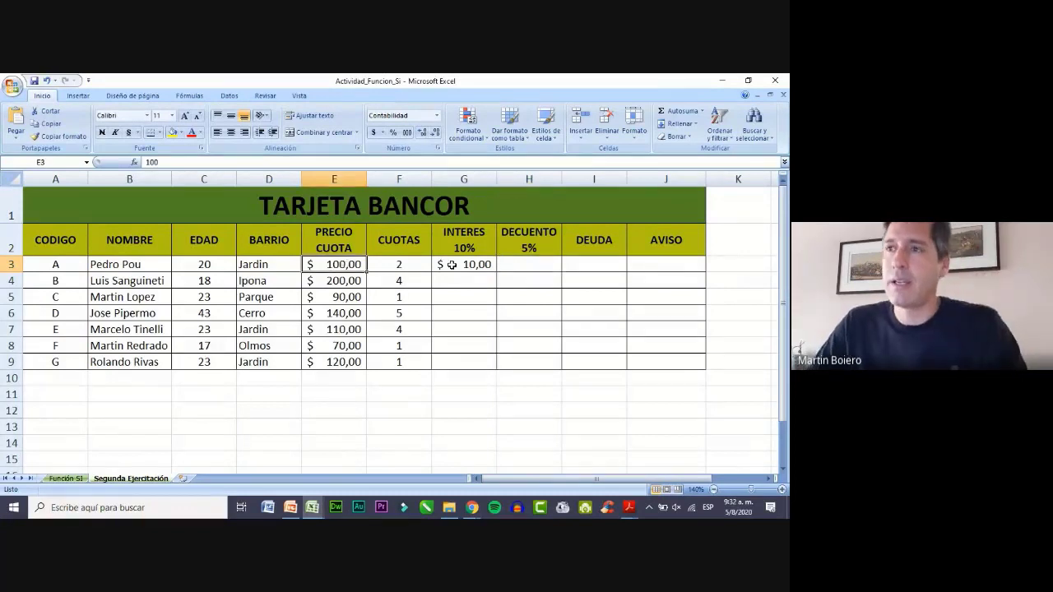
{"action": "double_click", "coordinate": [536, 266]}
{"action": "type", "text": "="}
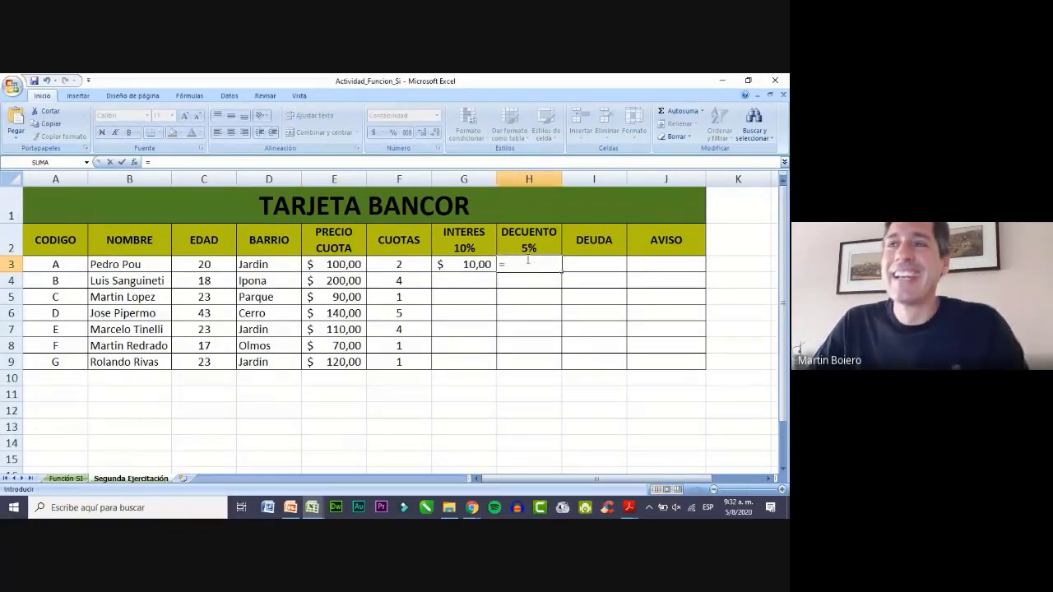
{"action": "left_click", "coordinate": [346, 263]}
{"action": "type", "text": "*"}
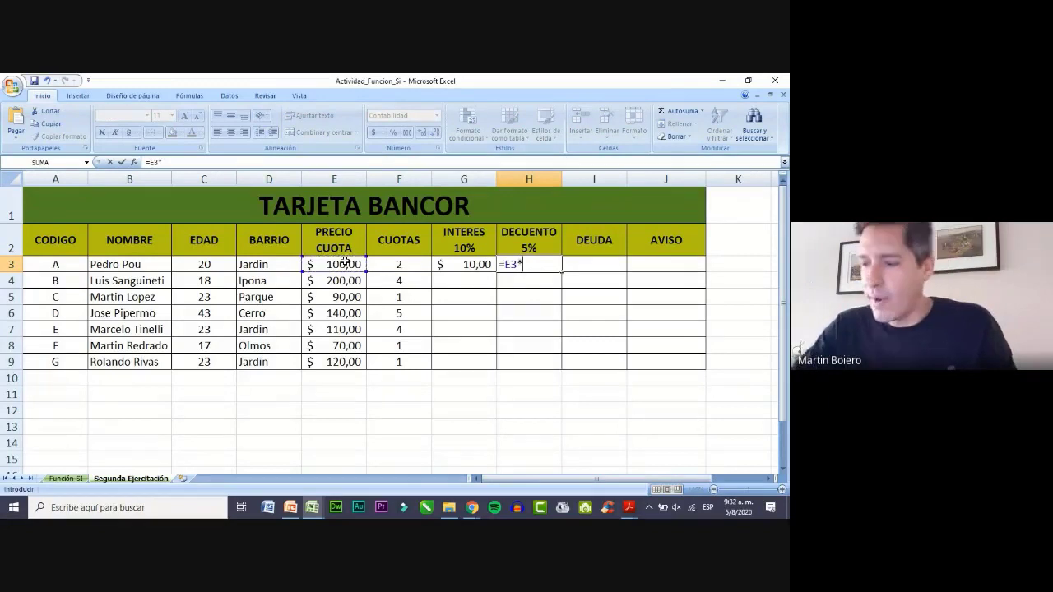
{"action": "type", "text": "5"}
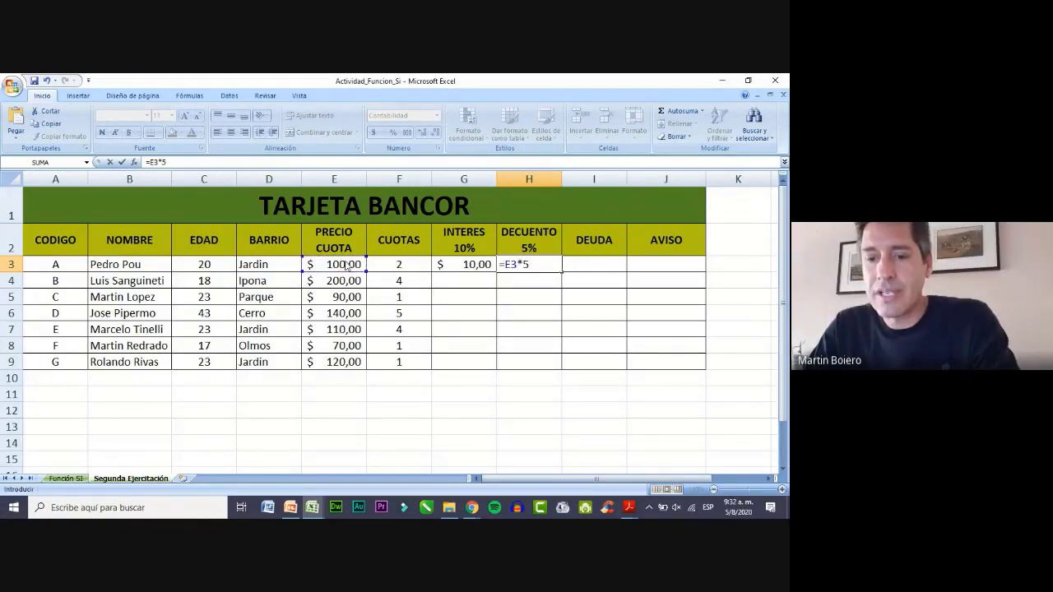
{"action": "type", "text": "%"}
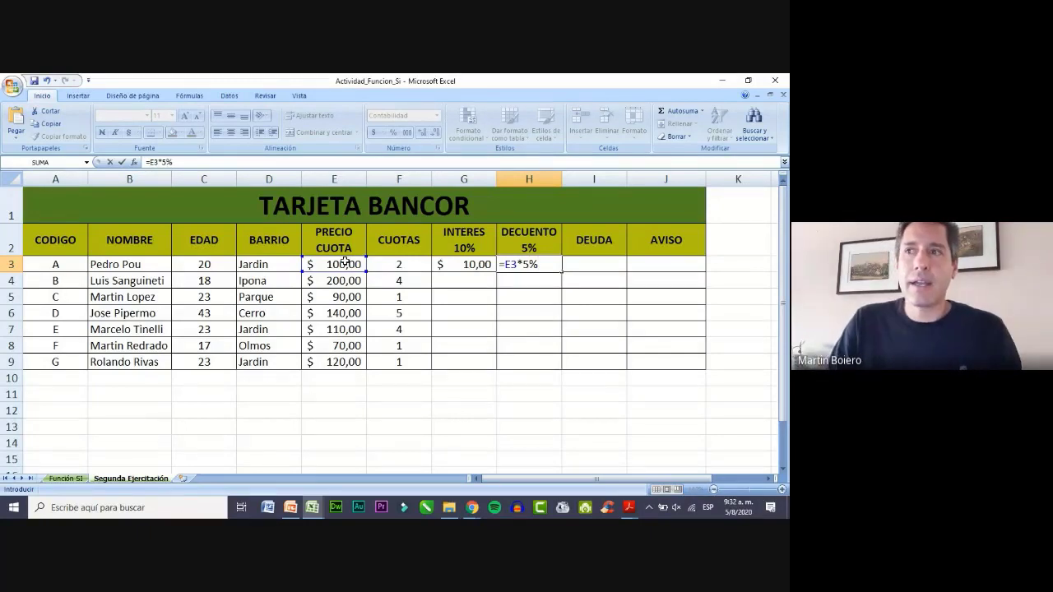
{"action": "key", "text": "Return"}
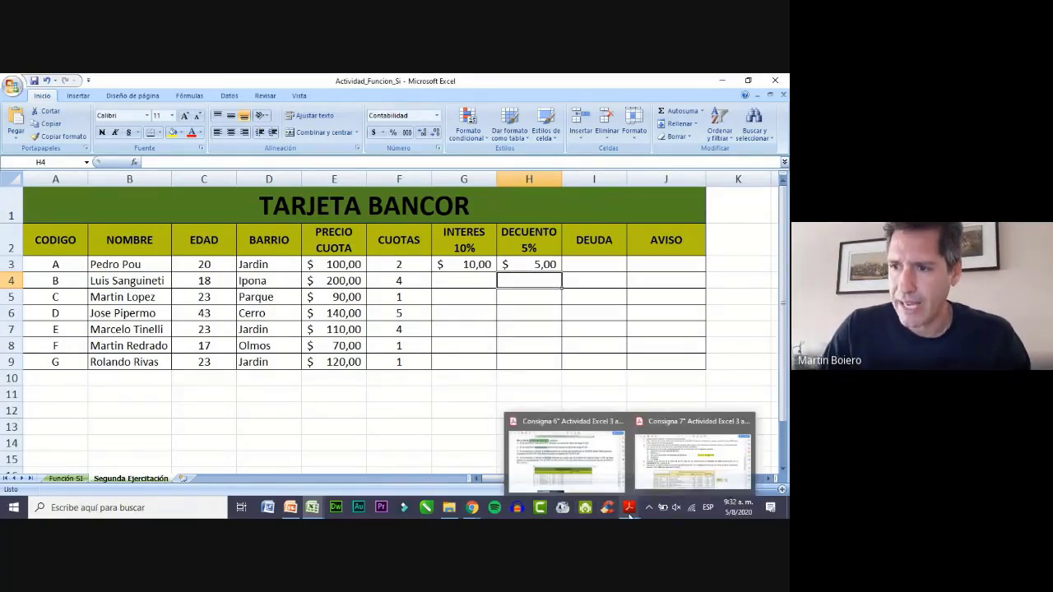
Switch to the Consigna 6° Actividad PDF and read the conditions of task 3 for AVISO and task 4 for DEUDA.
{"action": "mouse_move", "coordinate": [481, 512]}
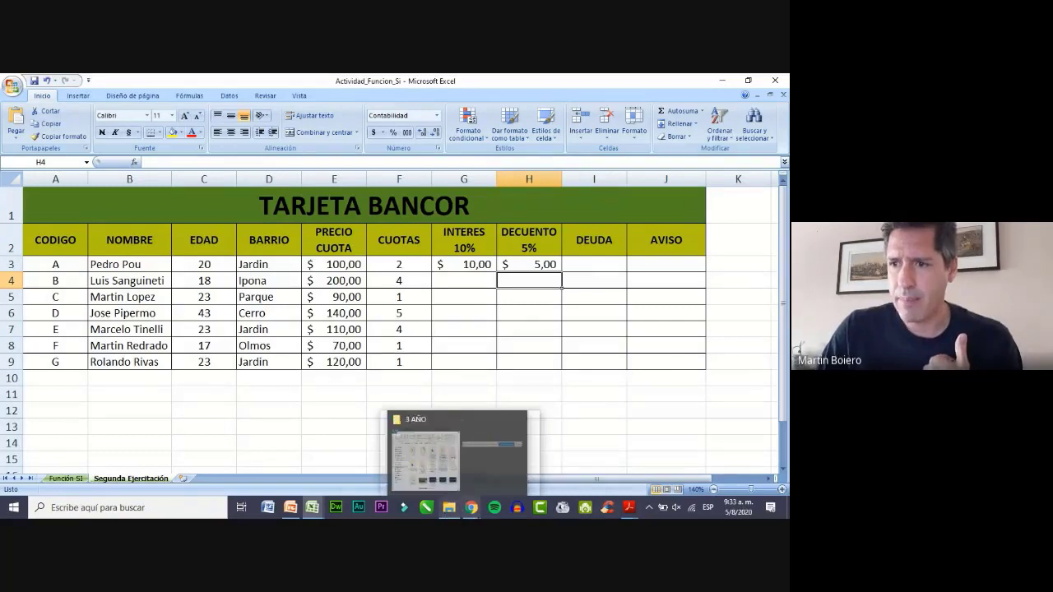
{"action": "mouse_move", "coordinate": [313, 508]}
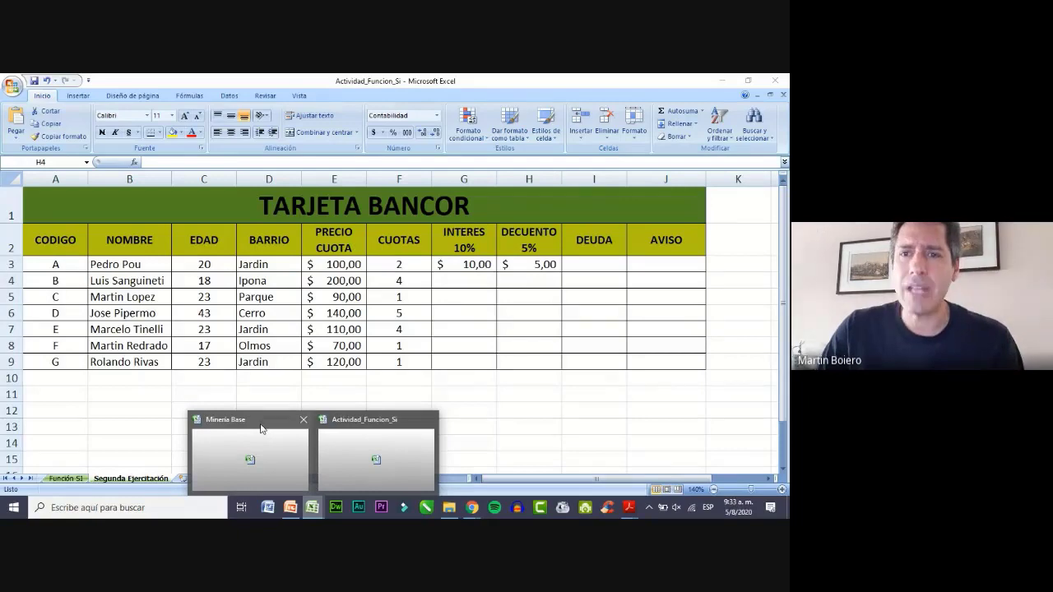
{"action": "left_click", "coordinate": [353, 423]}
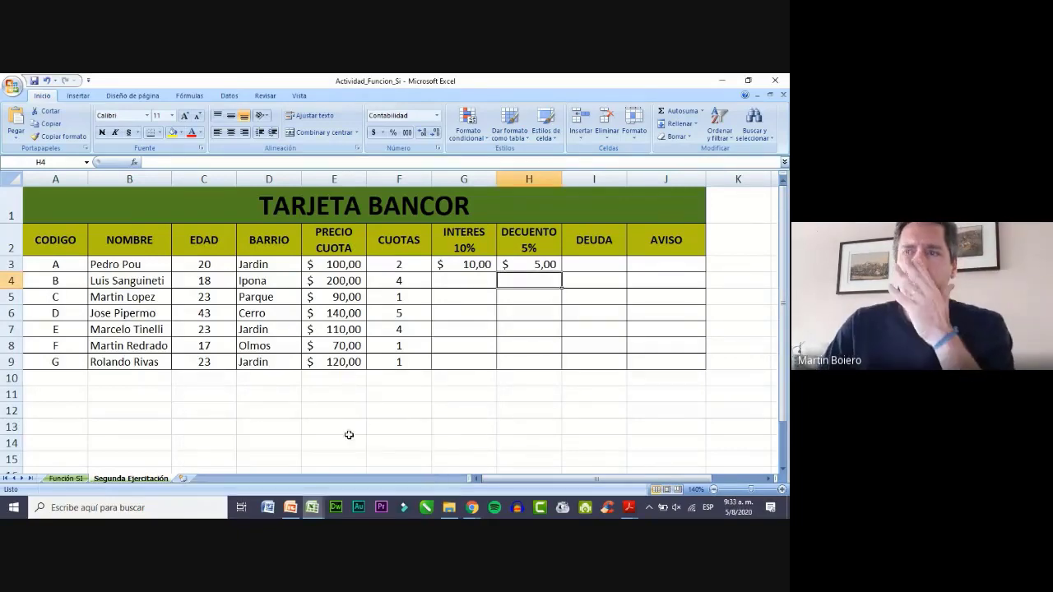
{"action": "left_click", "coordinate": [581, 466]}
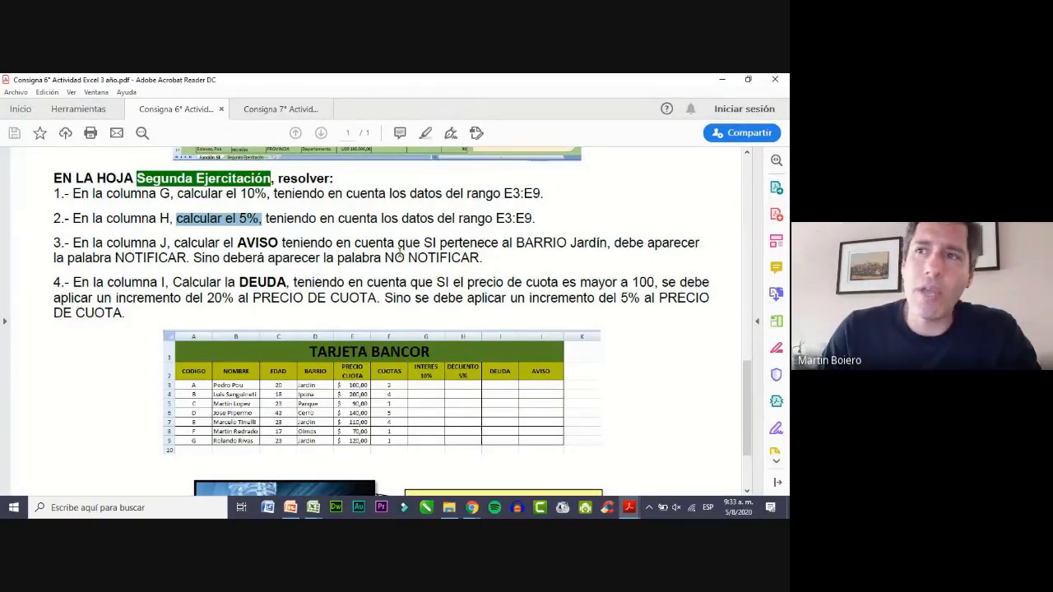
{"action": "left_click_drag", "start_coordinate": [423, 242], "coordinate": [499, 244]}
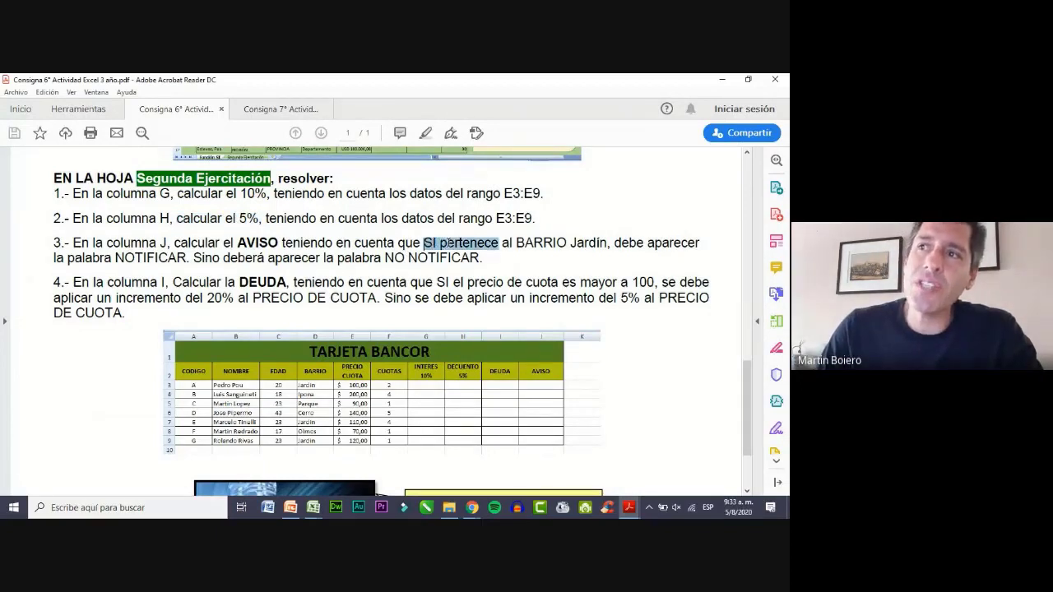
{"action": "left_click", "coordinate": [524, 243]}
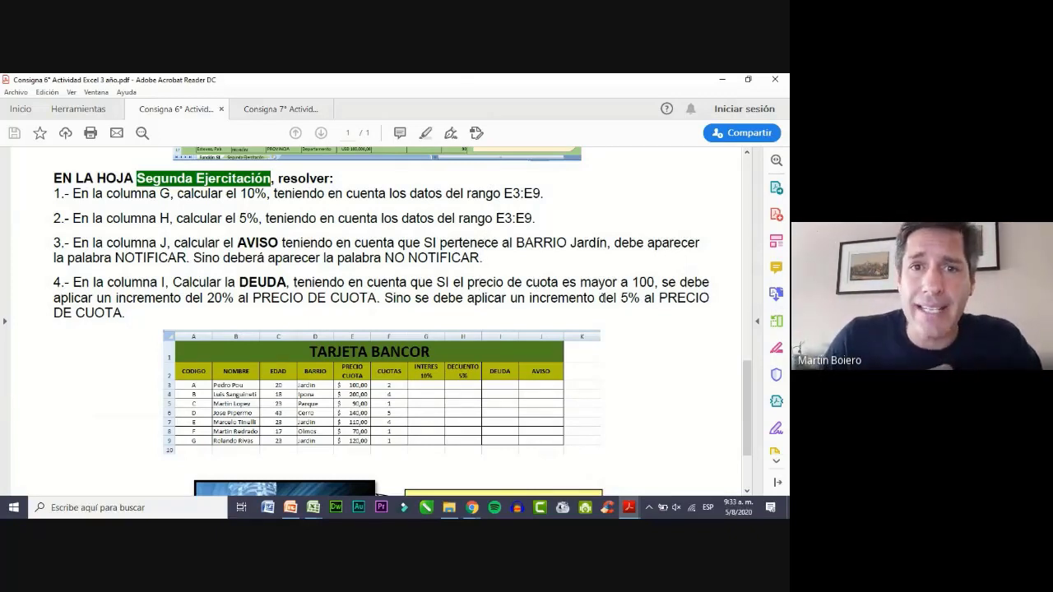
{"action": "double_click", "coordinate": [527, 284]}
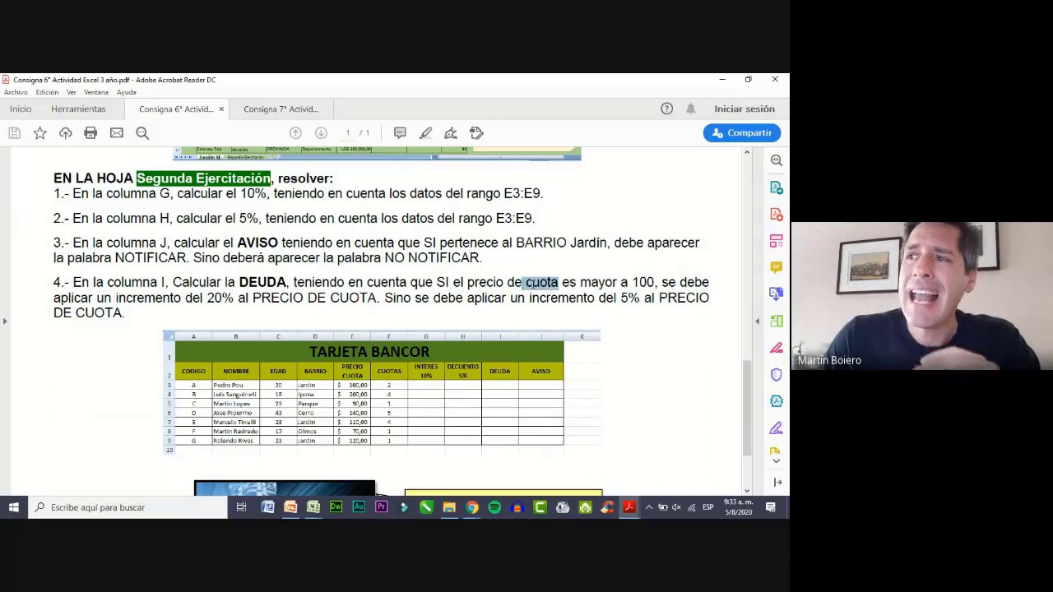
{"action": "left_click_drag", "start_coordinate": [527, 284], "coordinate": [657, 282]}
{"action": "mouse_move", "coordinate": [457, 468]}
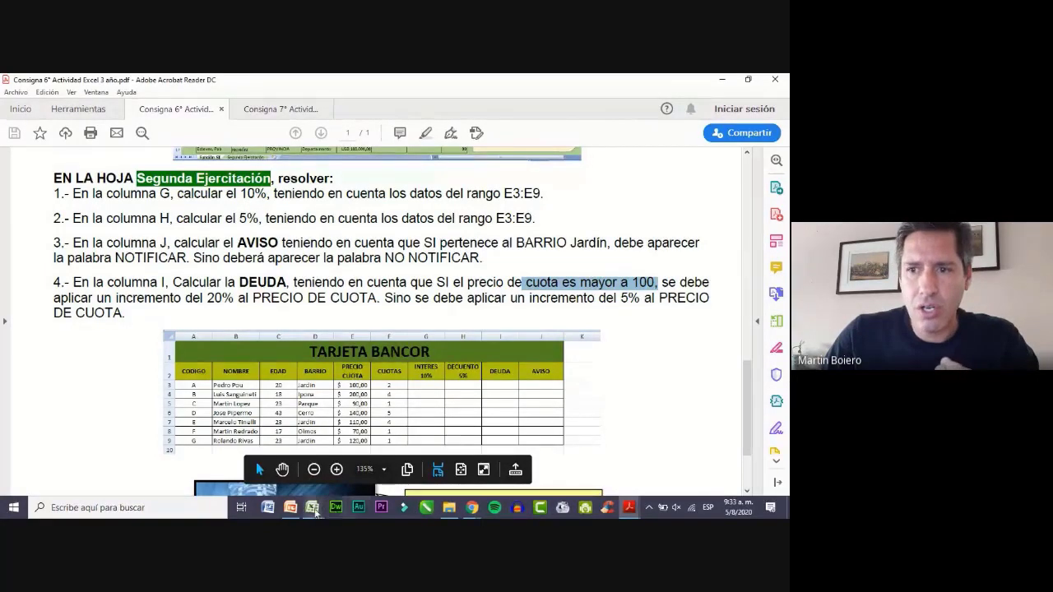
Return to the Actividad_Funcion_Si workbook in Excel and select AVISO cell J3.
{"action": "left_click", "coordinate": [315, 510]}
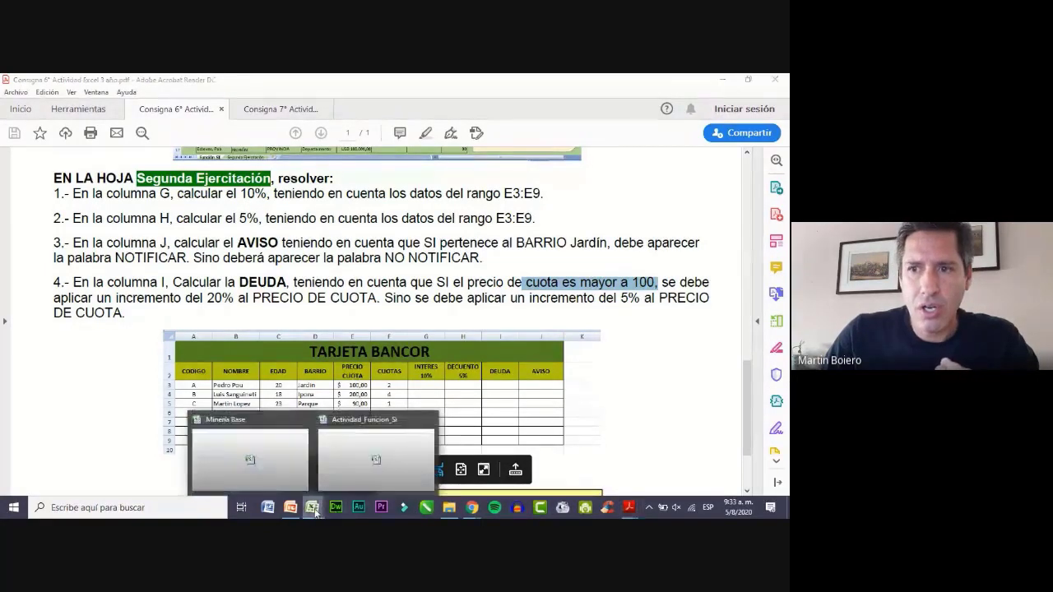
{"action": "left_click", "coordinate": [355, 436]}
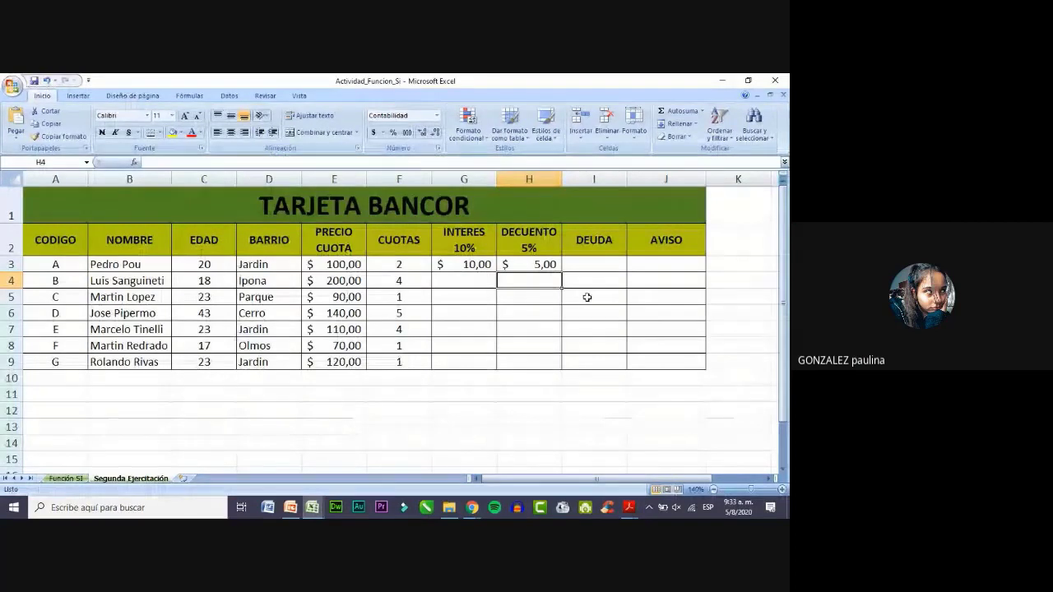
{"action": "left_click", "coordinate": [643, 267]}
{"action": "double_click", "coordinate": [644, 266]}
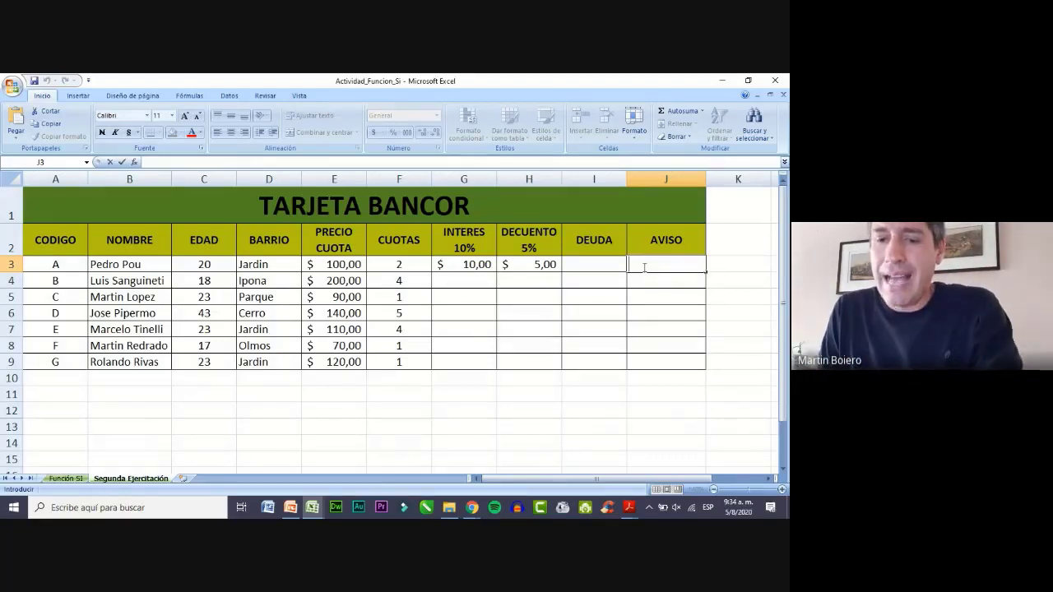
{"action": "type", "text": "\""}
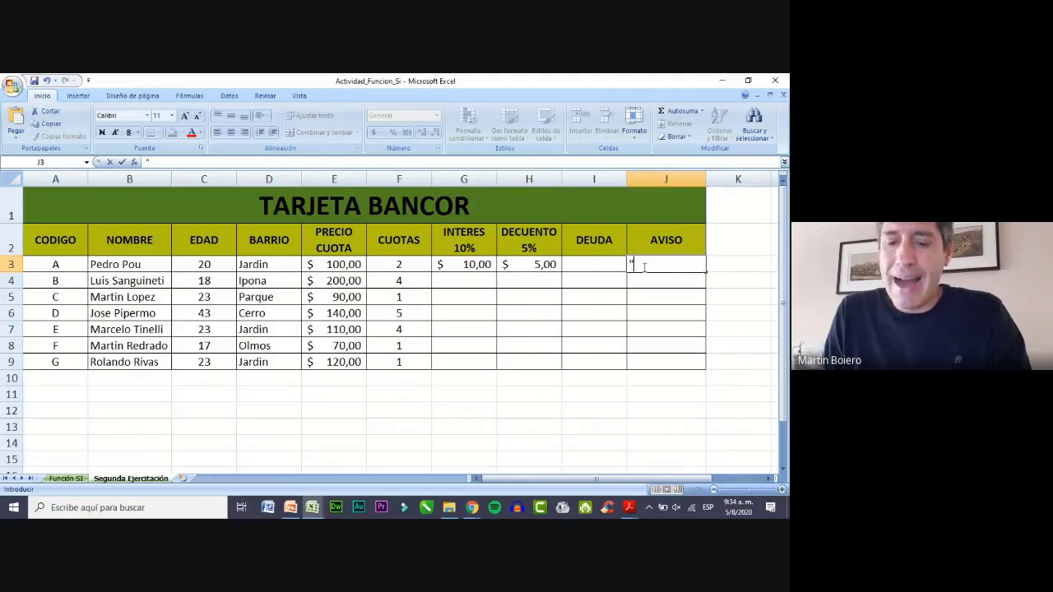
{"action": "type", "text": "<"}
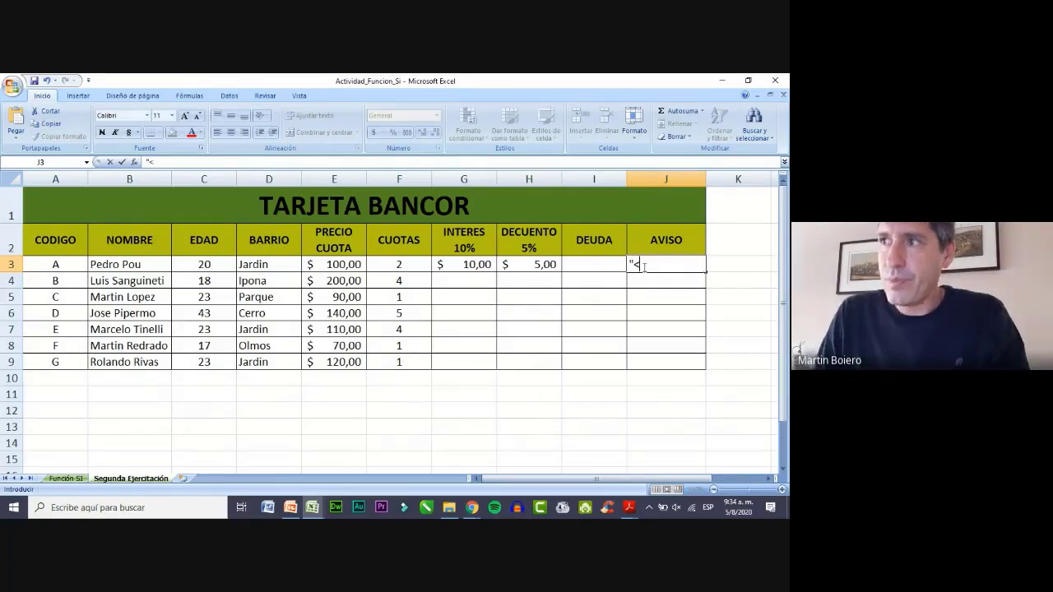
{"action": "key", "text": "BackSpace"}
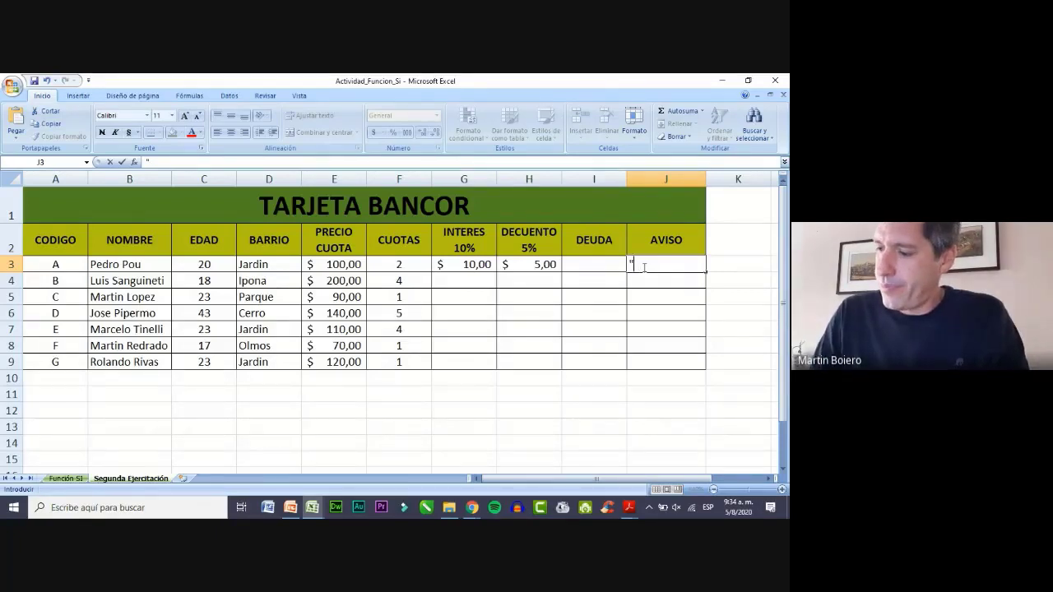
{"action": "type", "text": ">"}
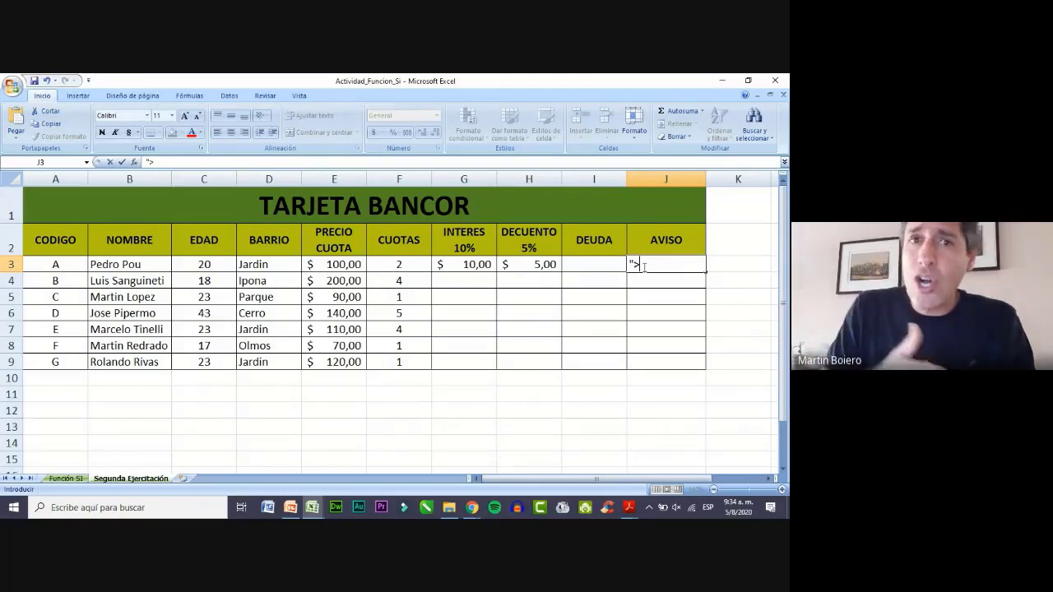
{"action": "type", "text": "100"}
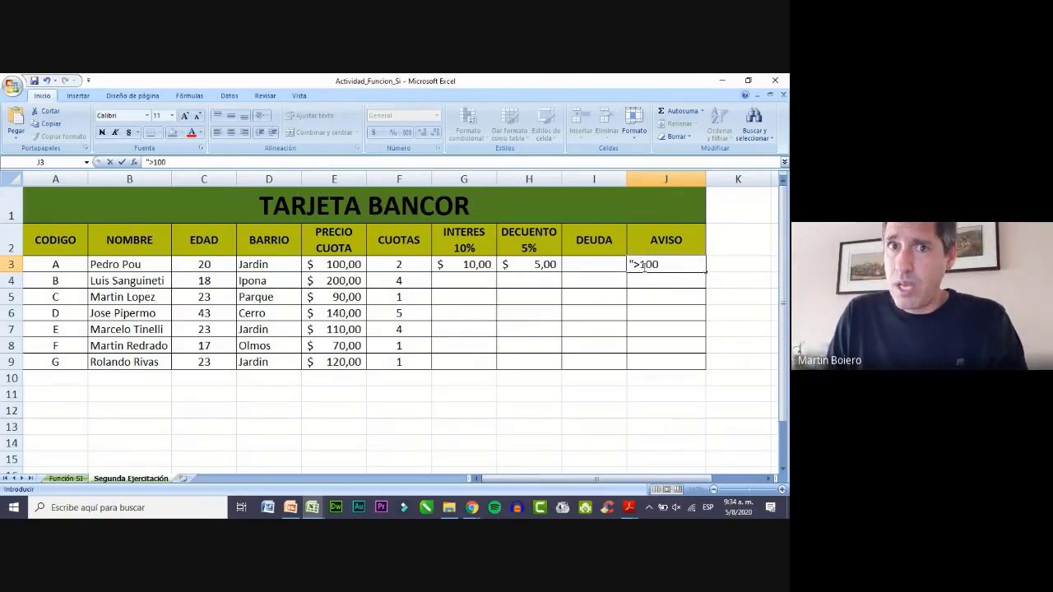
{"action": "type", "text": "\""}
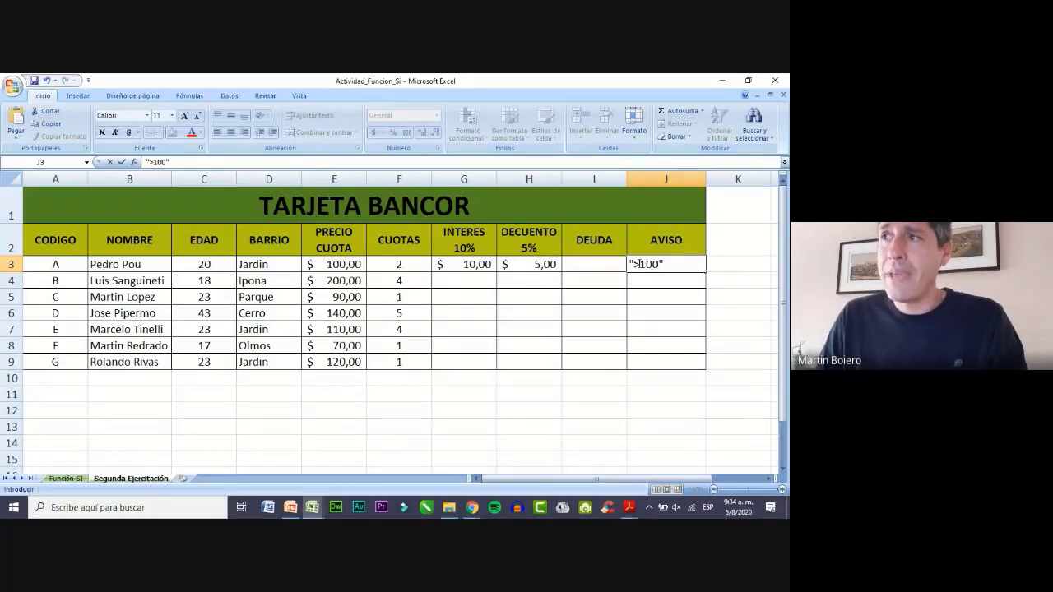
{"action": "left_click", "coordinate": [638, 264]}
{"action": "key", "text": "BackSpace"}
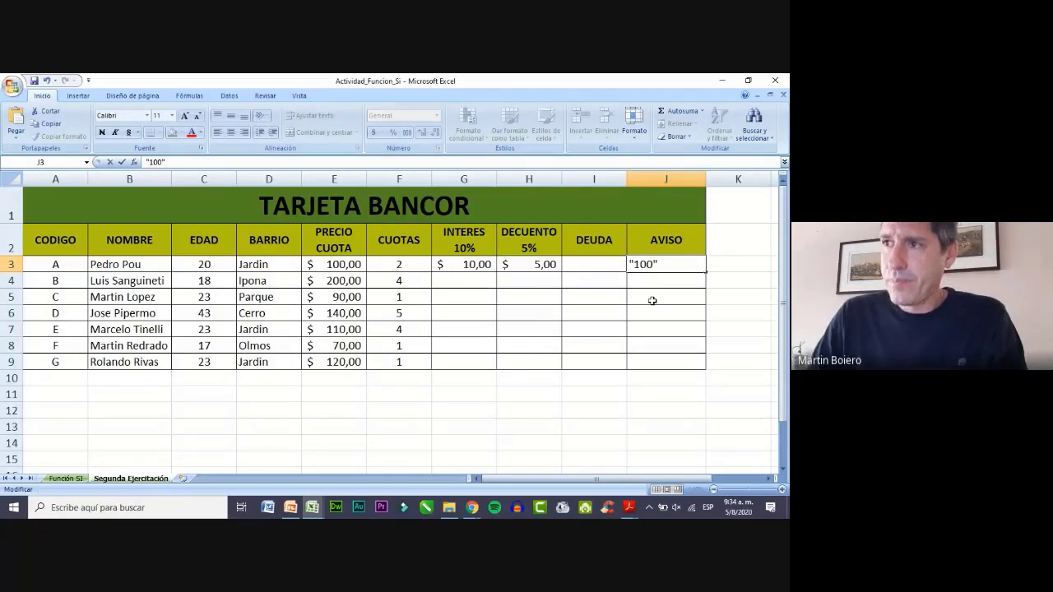
{"action": "type", "text": "<"}
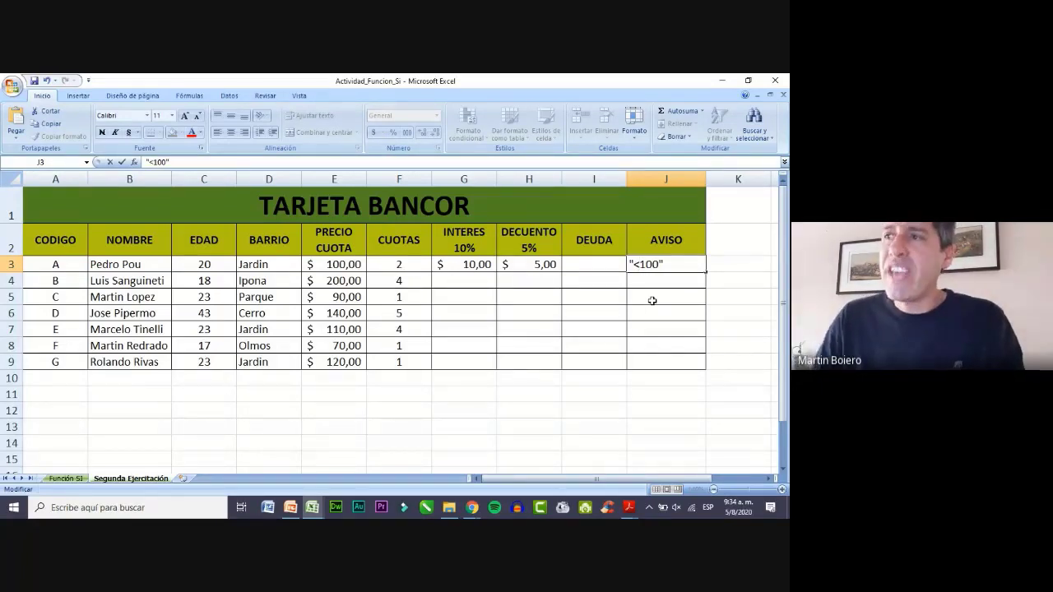
{"action": "left_click_drag", "start_coordinate": [632, 264], "coordinate": [638, 264]}
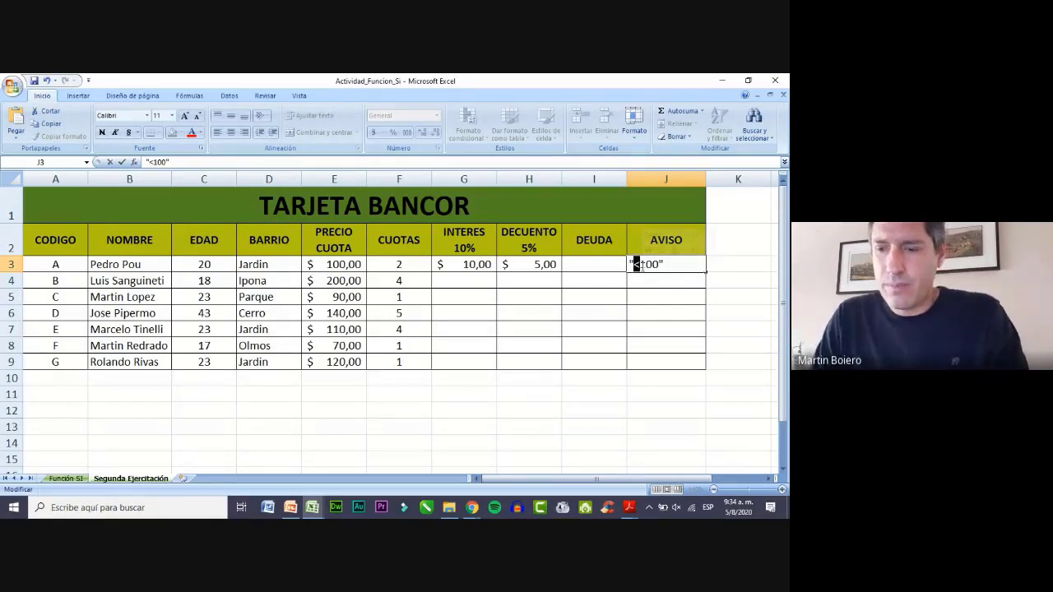
{"action": "type", "text": "="}
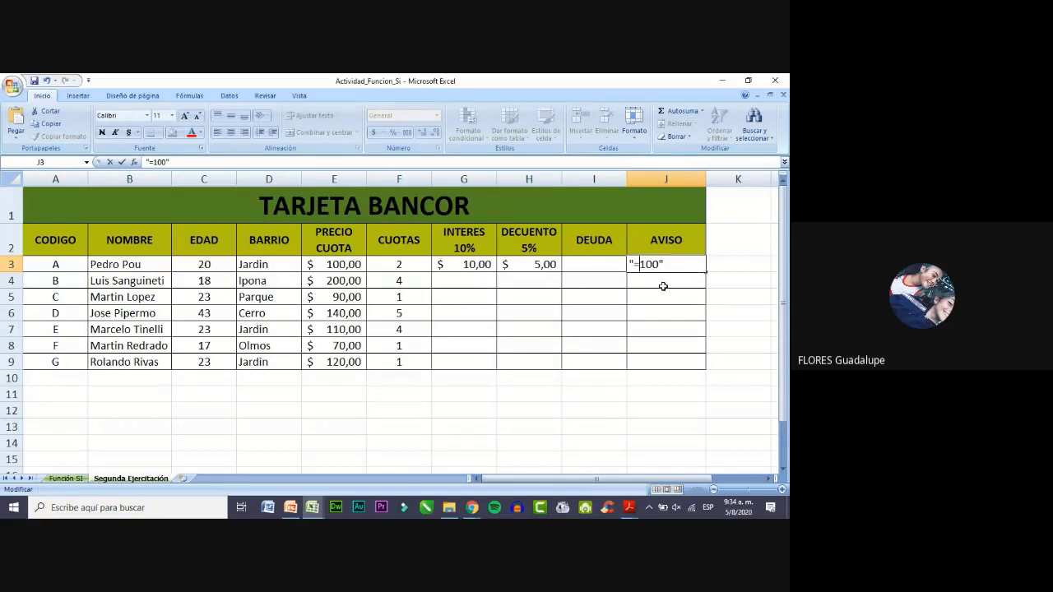
{"action": "key", "text": "Escape"}
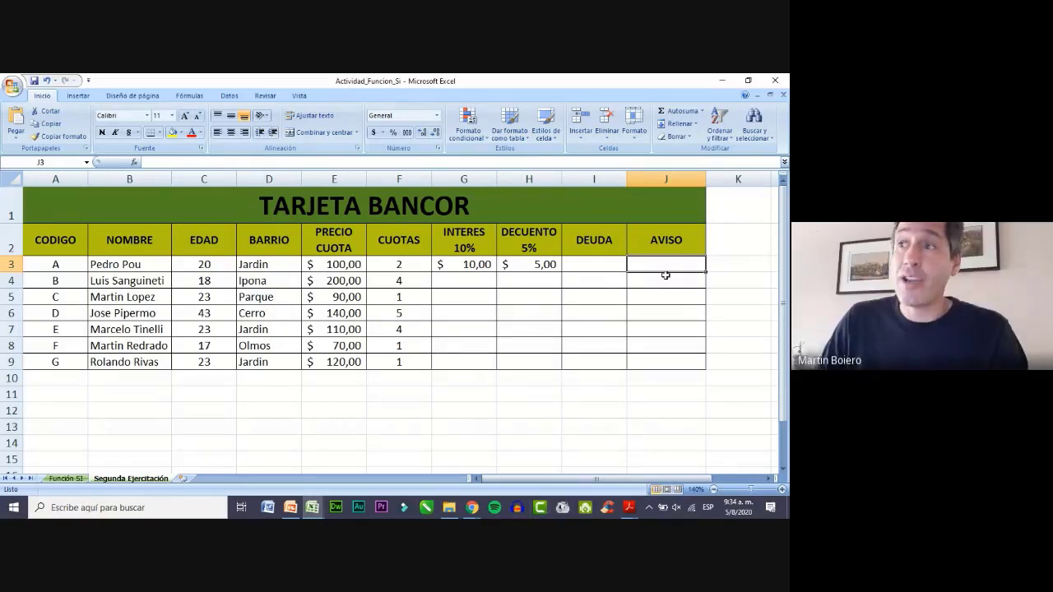
Enter =SI(D3="Jardin";"NOTIFICAR";"NO NOTIFICAR") in AVISO cell J3, referencing the BARRIO cell.
{"action": "type", "text": "="}
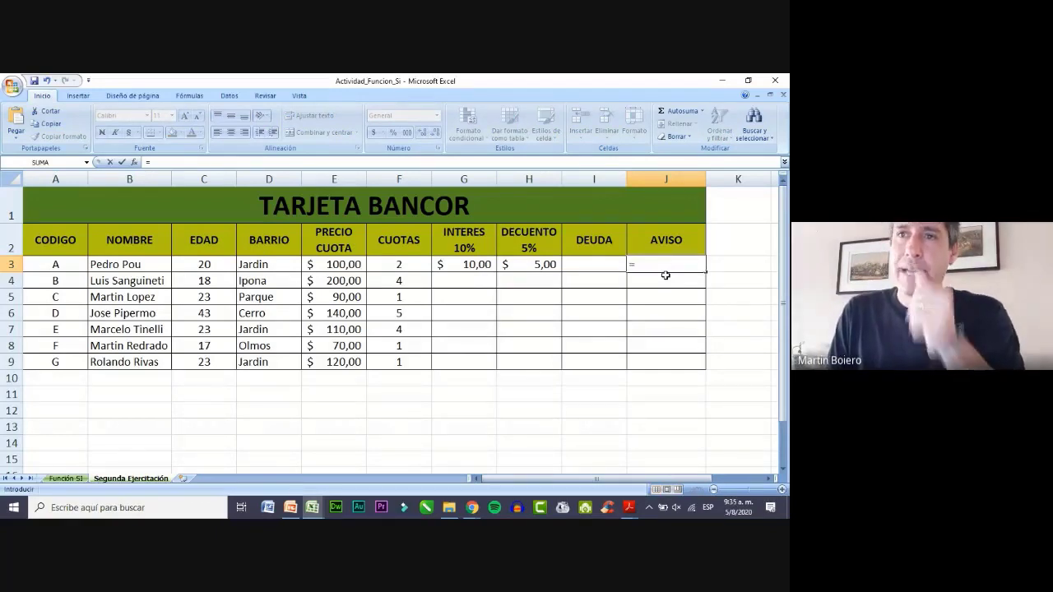
{"action": "type", "text": "SI"}
{"action": "double_click", "coordinate": [667, 281]}
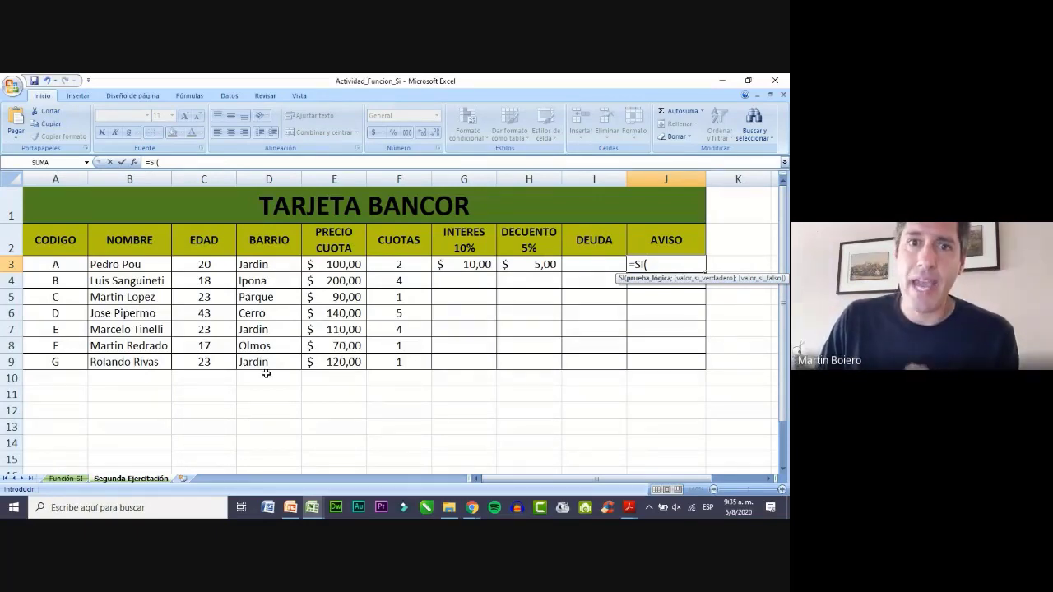
{"action": "left_click", "coordinate": [265, 264]}
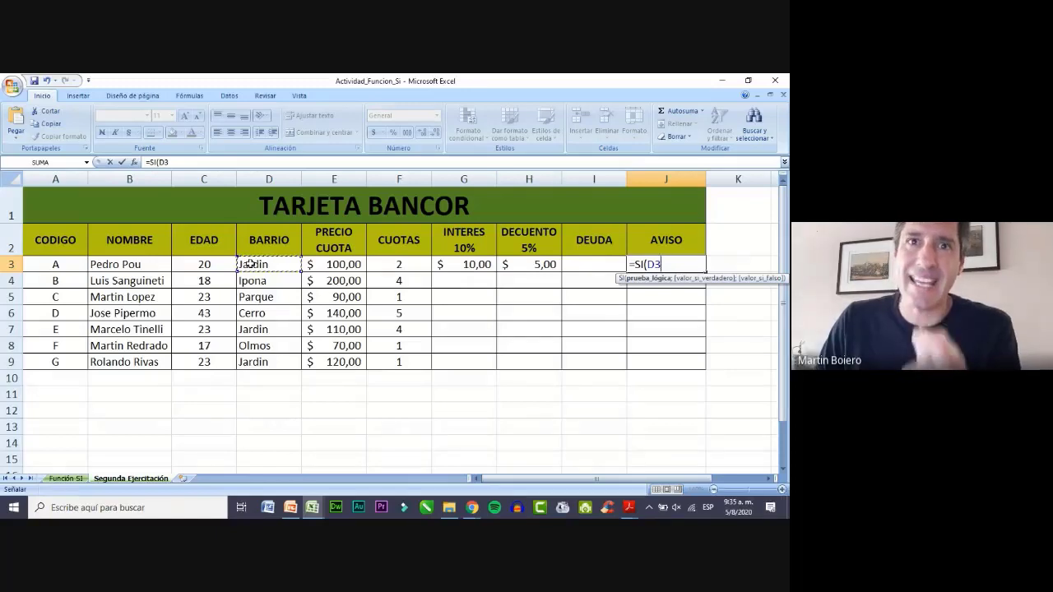
{"action": "type", "text": "="}
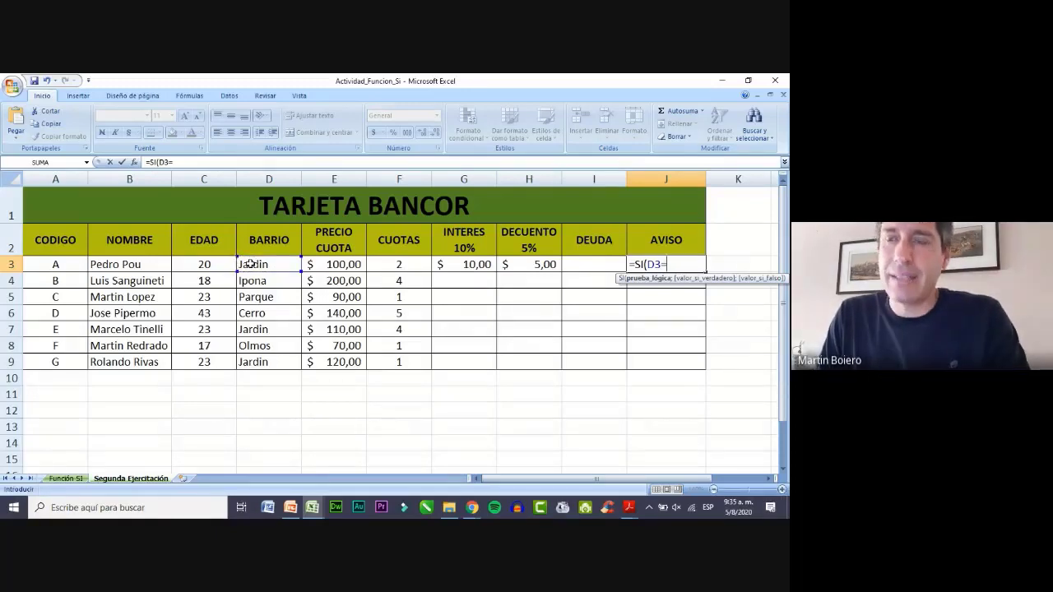
{"action": "type", "text": "\"j"}
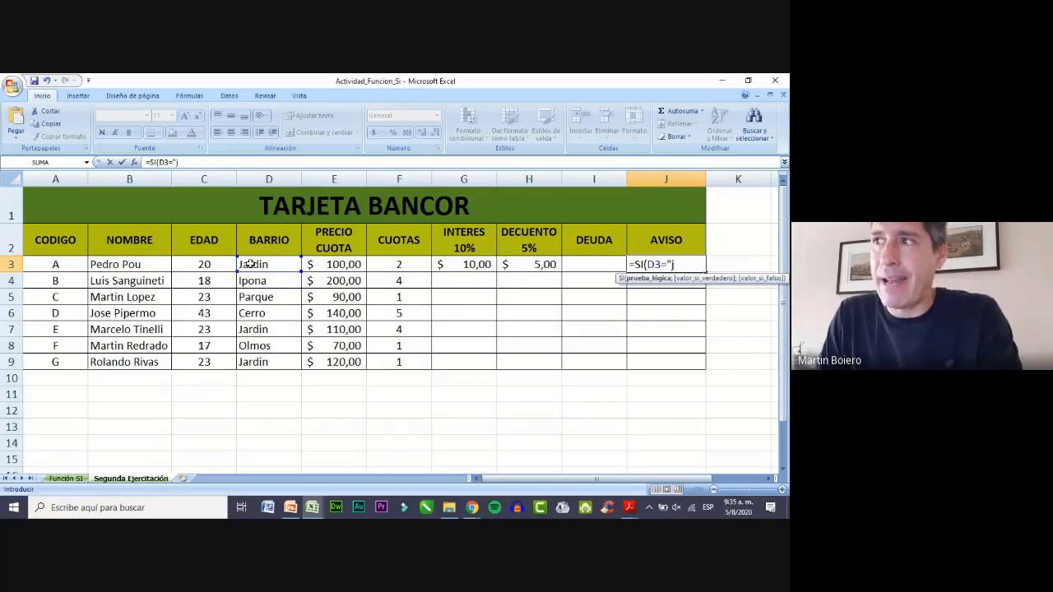
{"action": "type", "text": "ardin"}
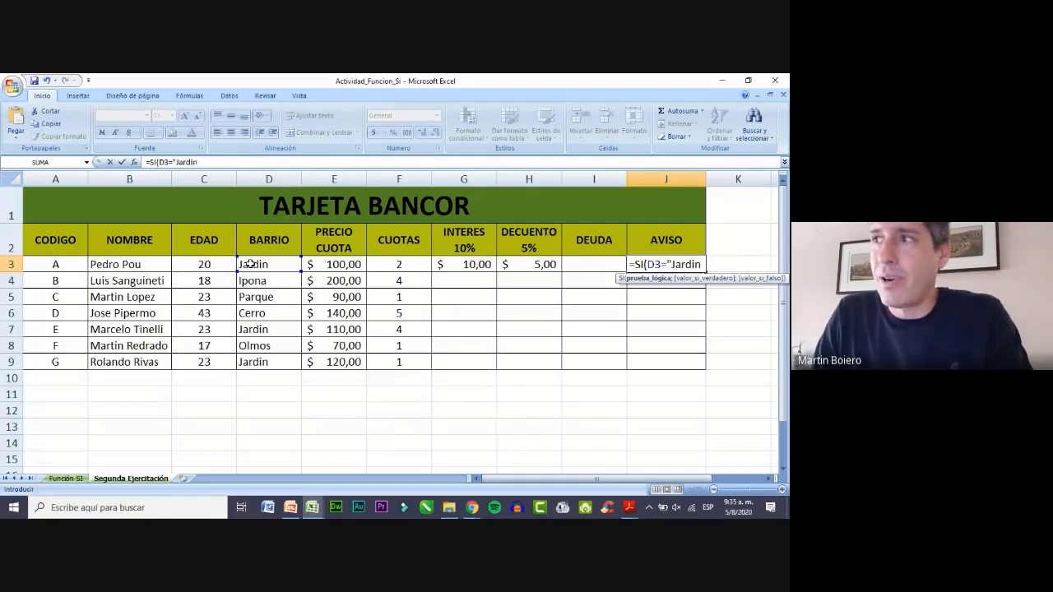
{"action": "type", "text": "\""}
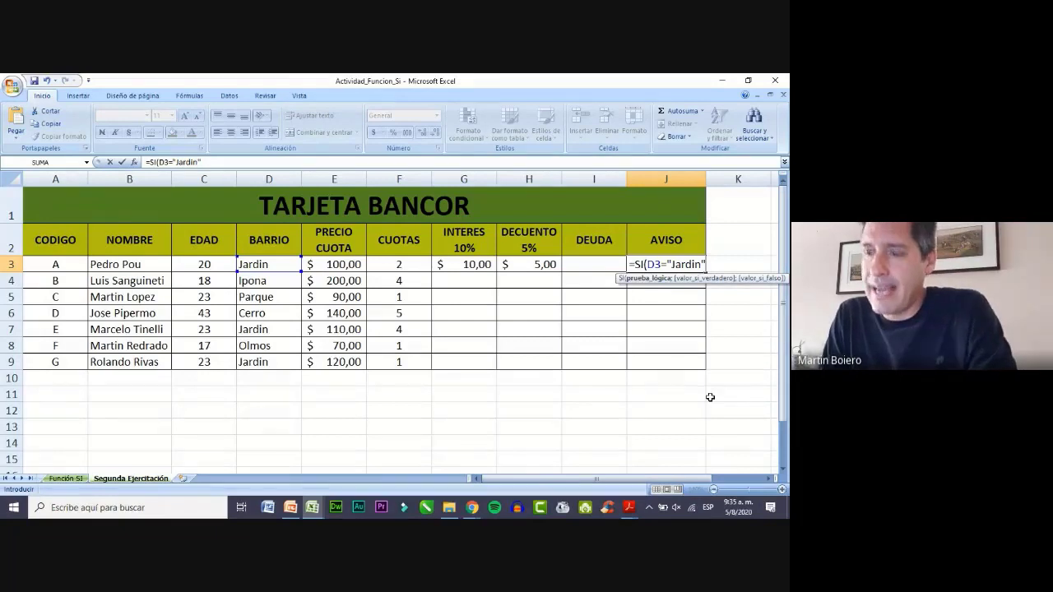
{"action": "type", "text": ";"}
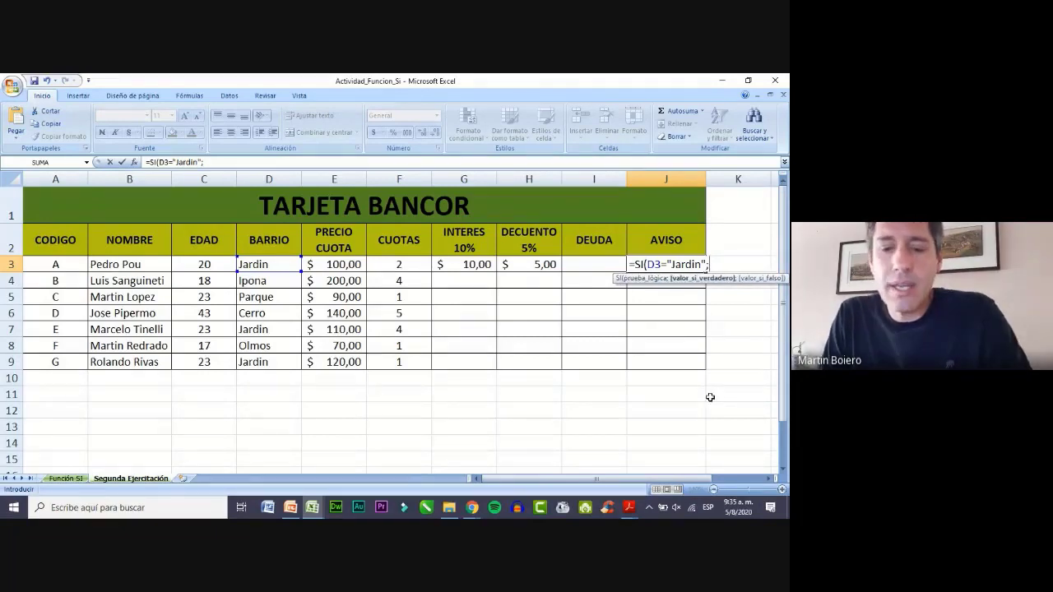
{"action": "type", "text": "\""}
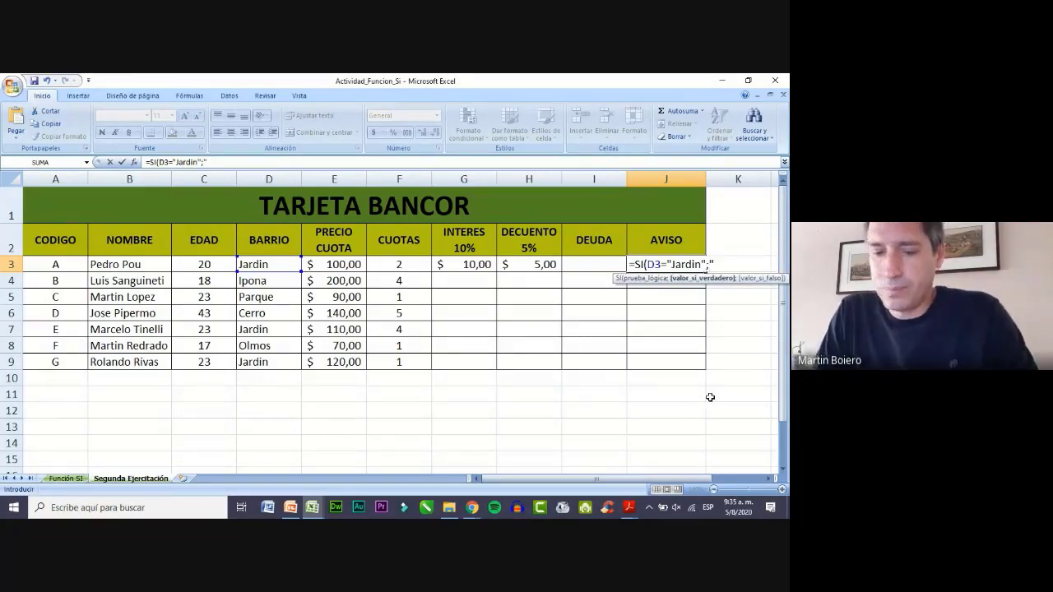
{"action": "type", "text": "NOTIFICA"}
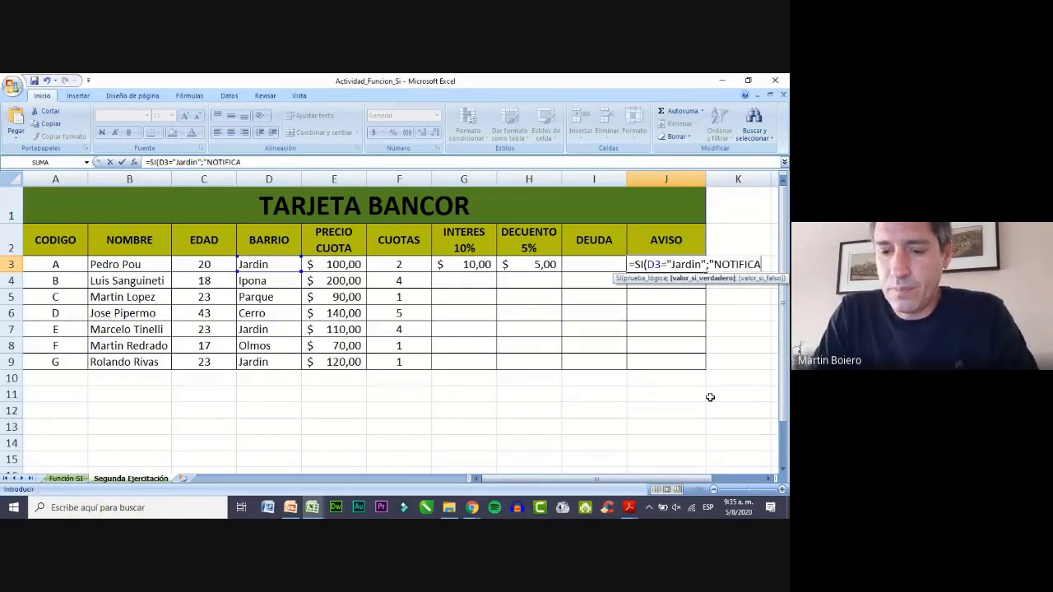
{"action": "type", "text": "R\";"}
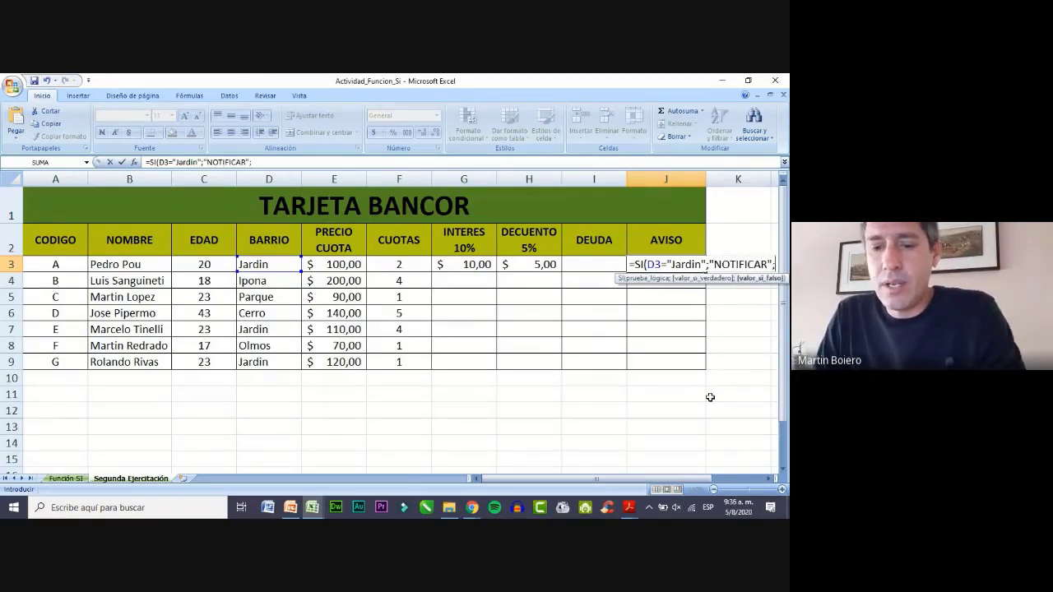
{"action": "type", "text": "\"NO N"}
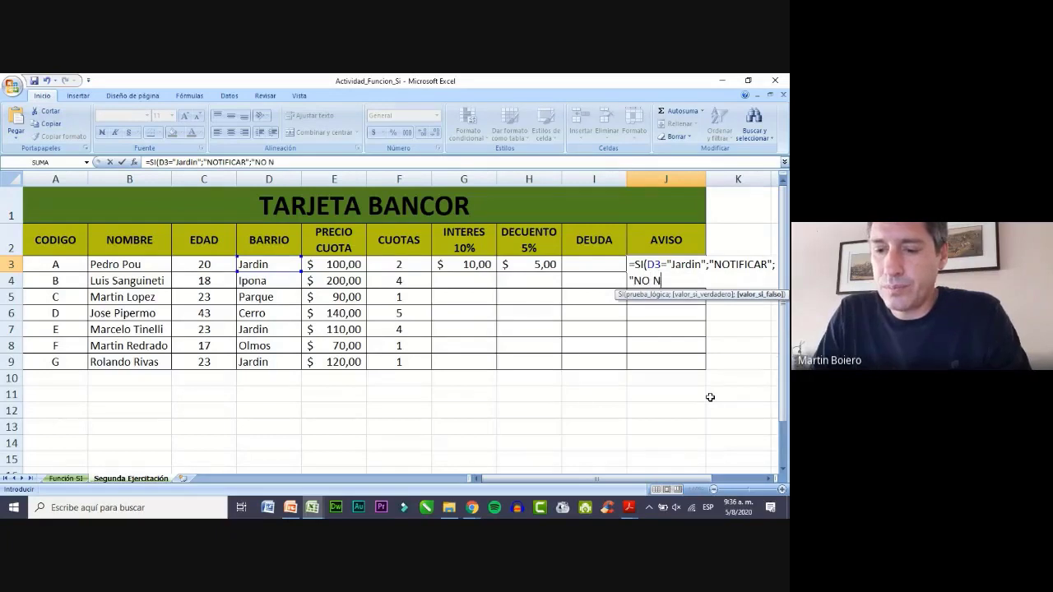
{"action": "type", "text": "OTIFICAR\""}
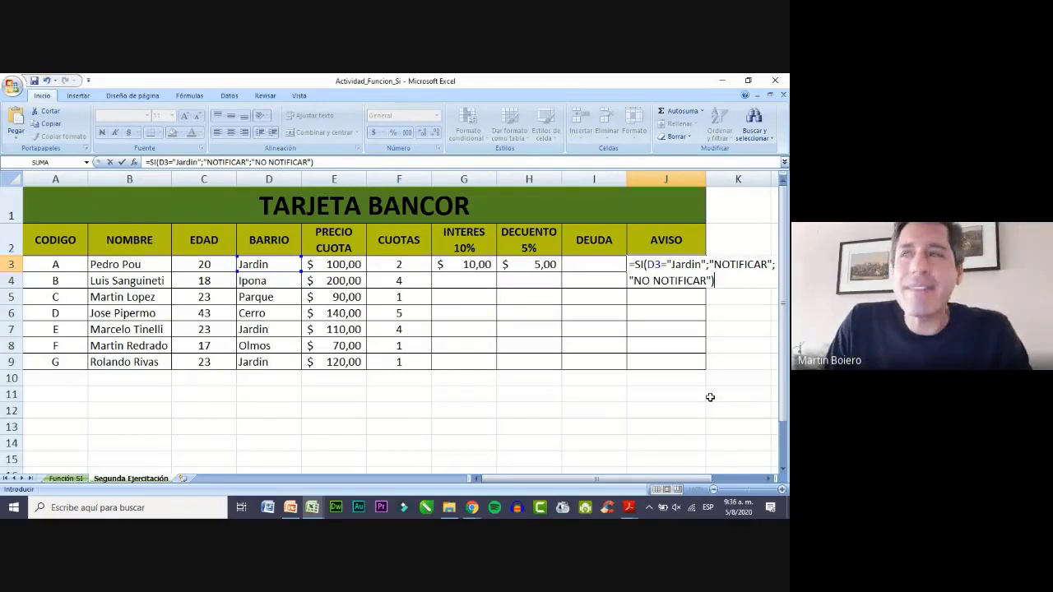
{"action": "key", "text": "Return"}
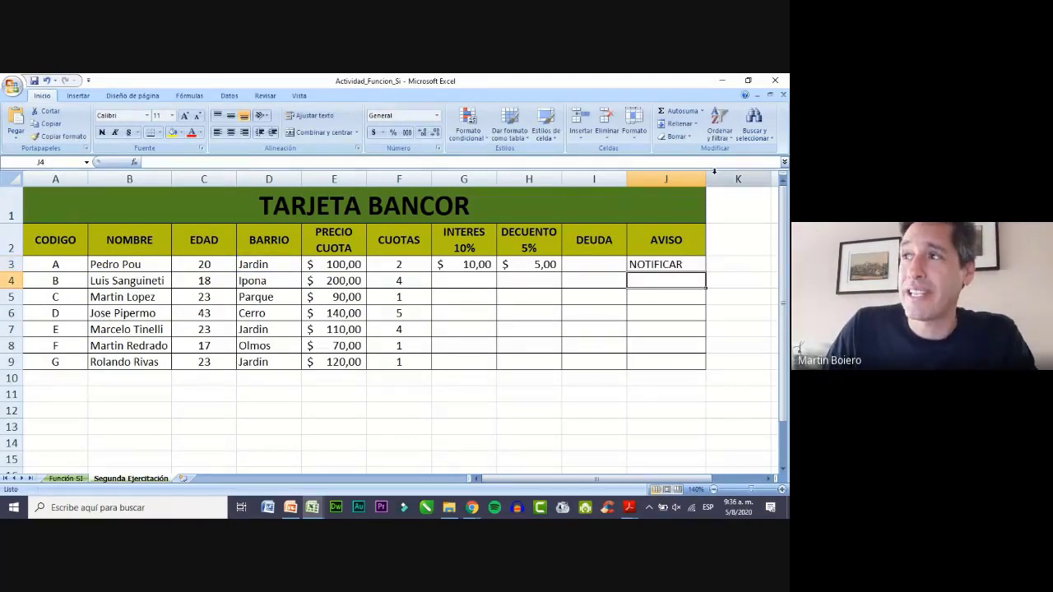
Widen the AVISO column J and narrow the DEUDA column I.
{"action": "left_click_drag", "start_coordinate": [703, 180], "coordinate": [758, 180]}
{"action": "left_click_drag", "start_coordinate": [625, 179], "coordinate": [593, 179]}
Try adding a trailing space after Jardin inside the quotation marks of the J3 formula.
{"action": "double_click", "coordinate": [646, 264]}
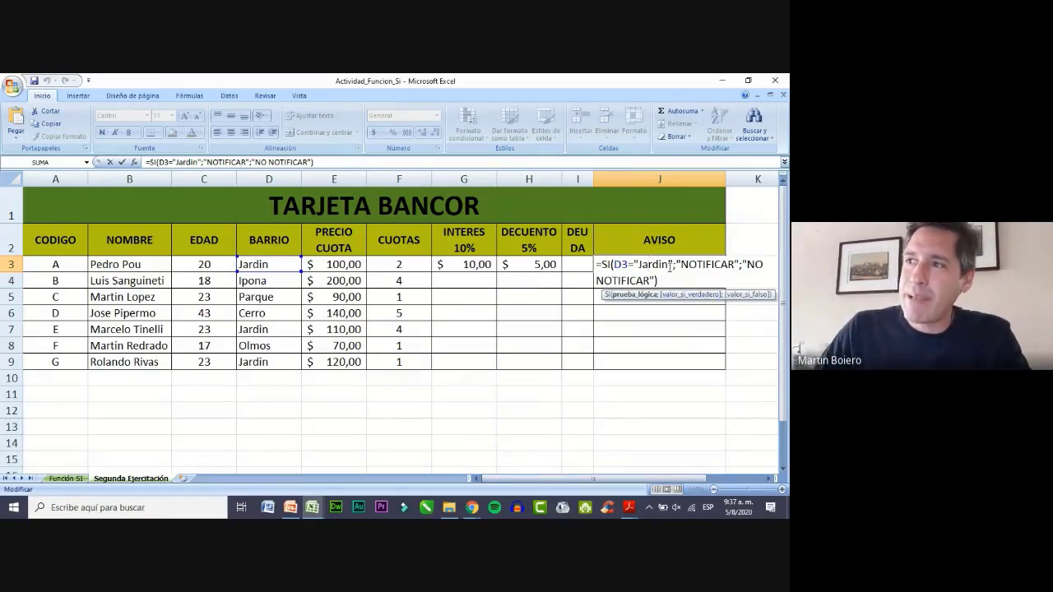
{"action": "left_click", "coordinate": [670, 264]}
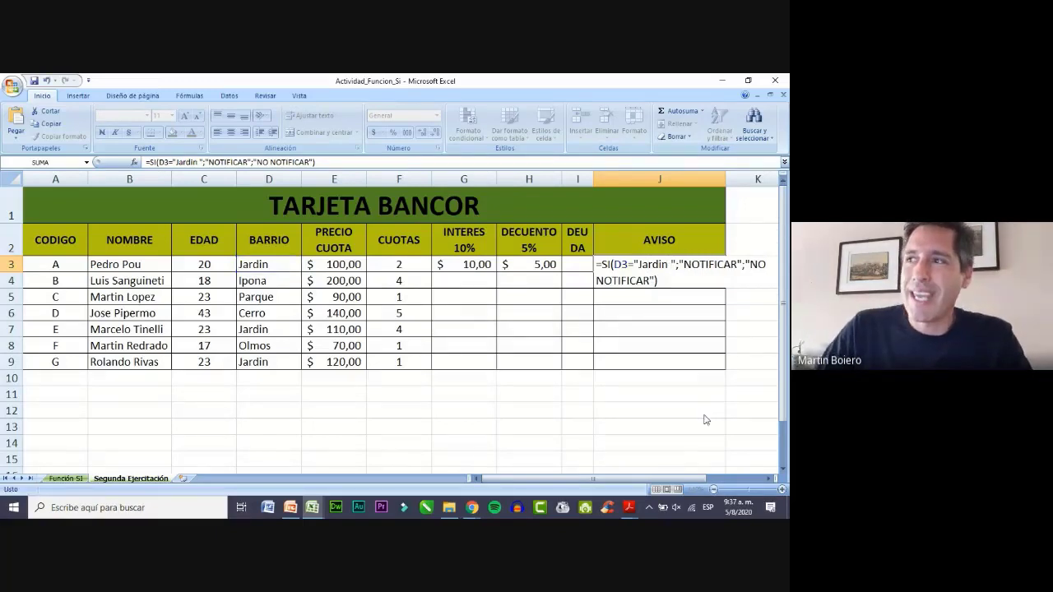
{"action": "key", "text": "Return"}
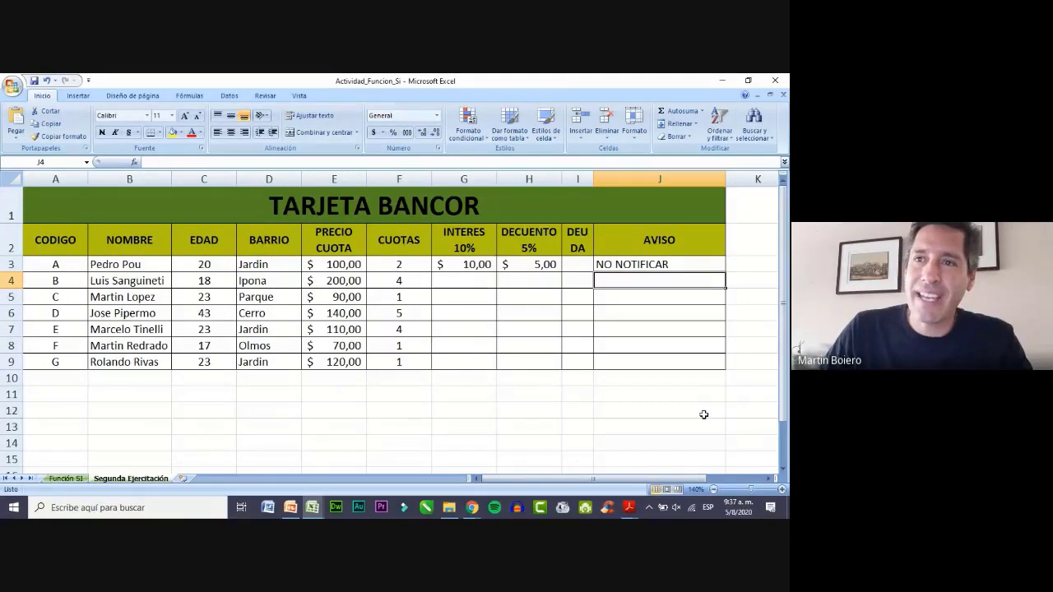
Remove the trailing space after Jardin from the J3 formula.
{"action": "double_click", "coordinate": [640, 267]}
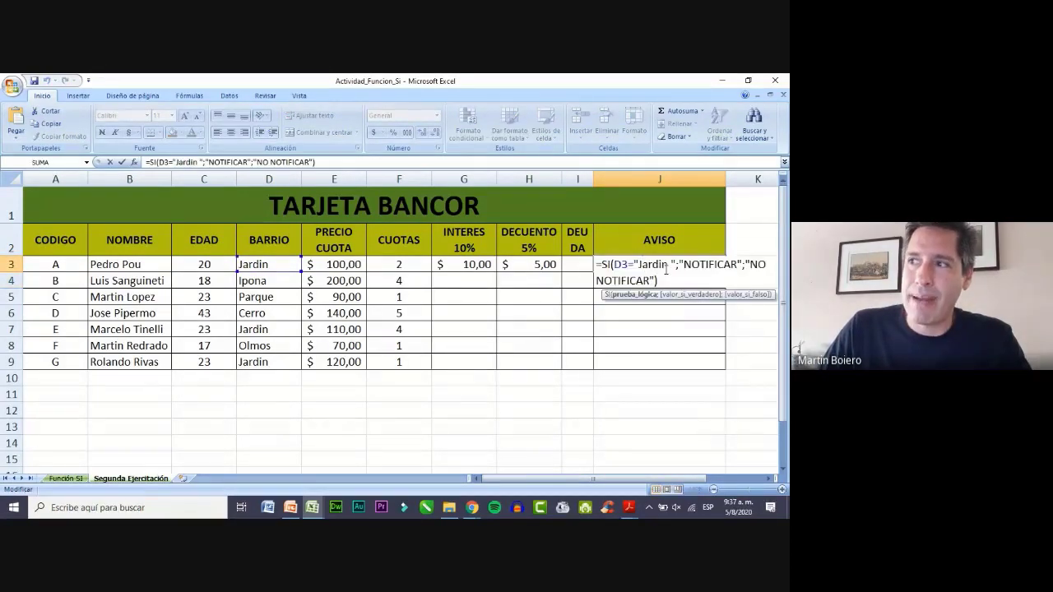
{"action": "left_click", "coordinate": [670, 265]}
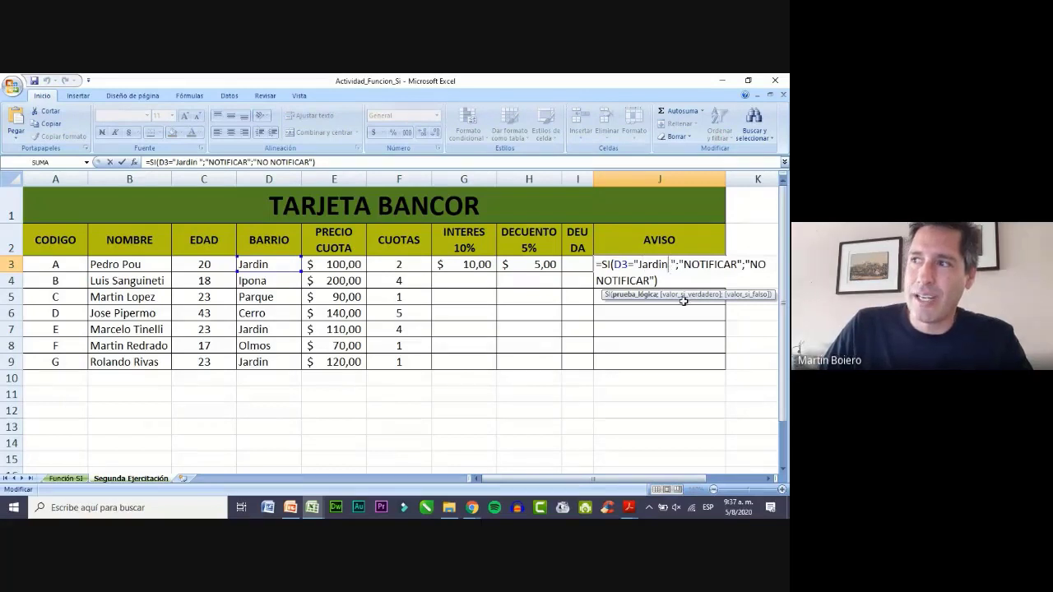
{"action": "key", "text": "BackSpace"}
{"action": "key", "text": "Return"}
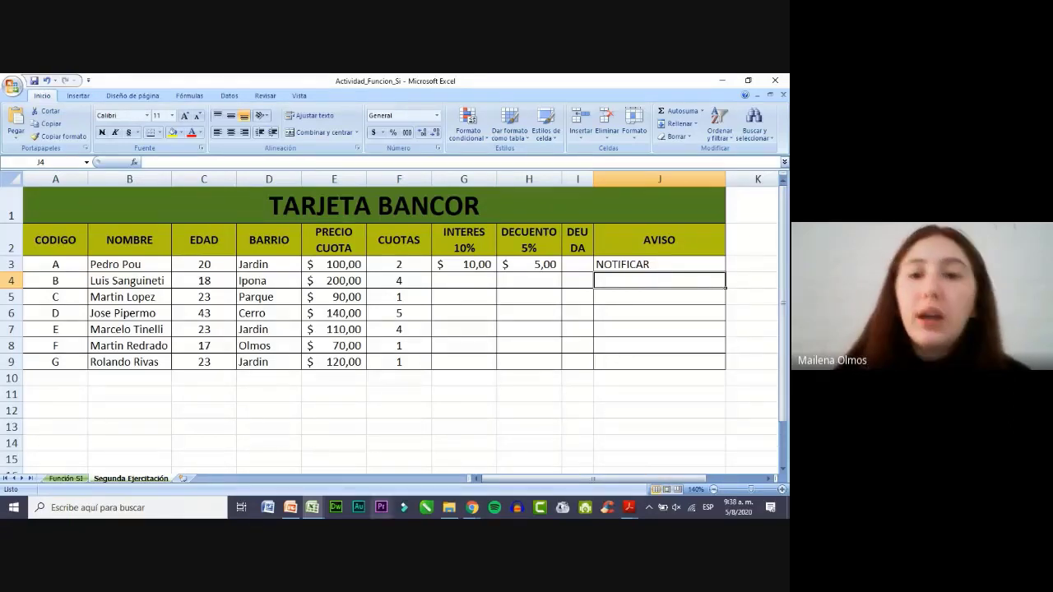
Switch to the Consigna 6° PDF in Adobe Acrobat Reader and review the four Segunda Ejercitación tasks and the TARJETA BANCOR sample table.
{"action": "left_click", "coordinate": [629, 507]}
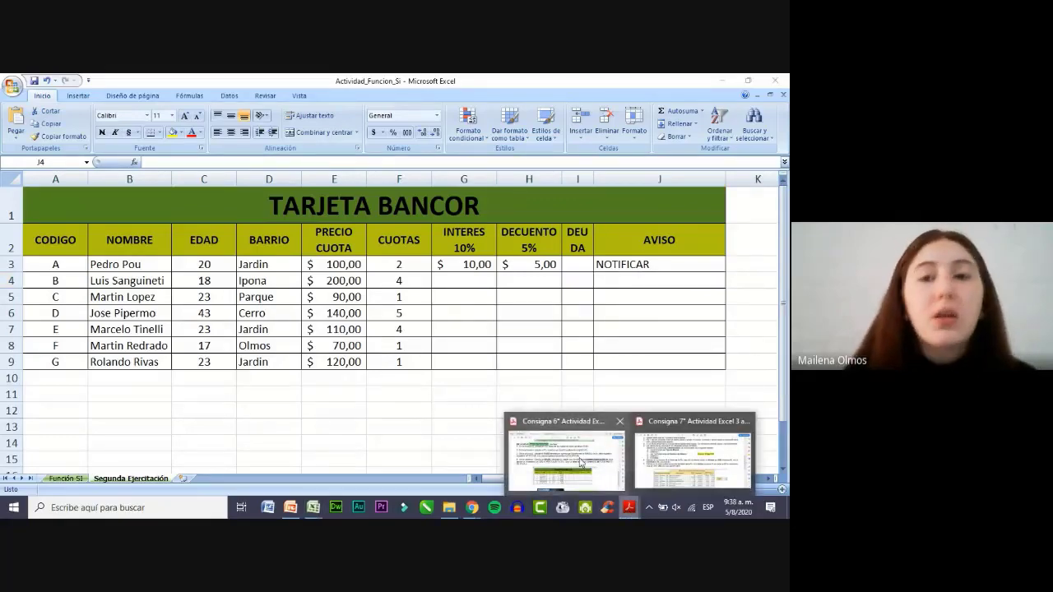
{"action": "mouse_move", "coordinate": [579, 463]}
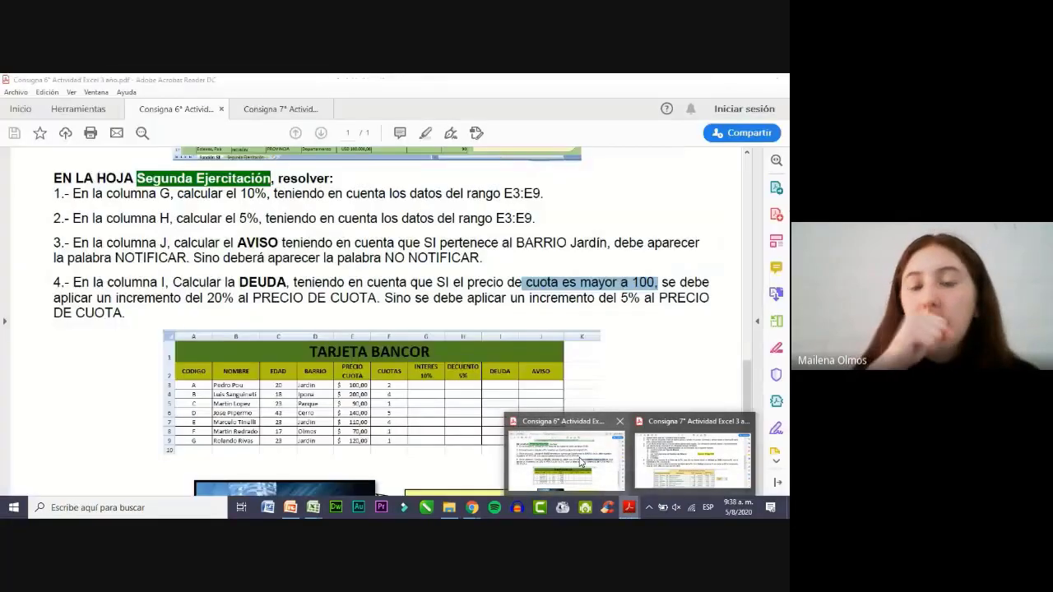
{"action": "left_click", "coordinate": [580, 462]}
{"action": "left_click", "coordinate": [303, 220]}
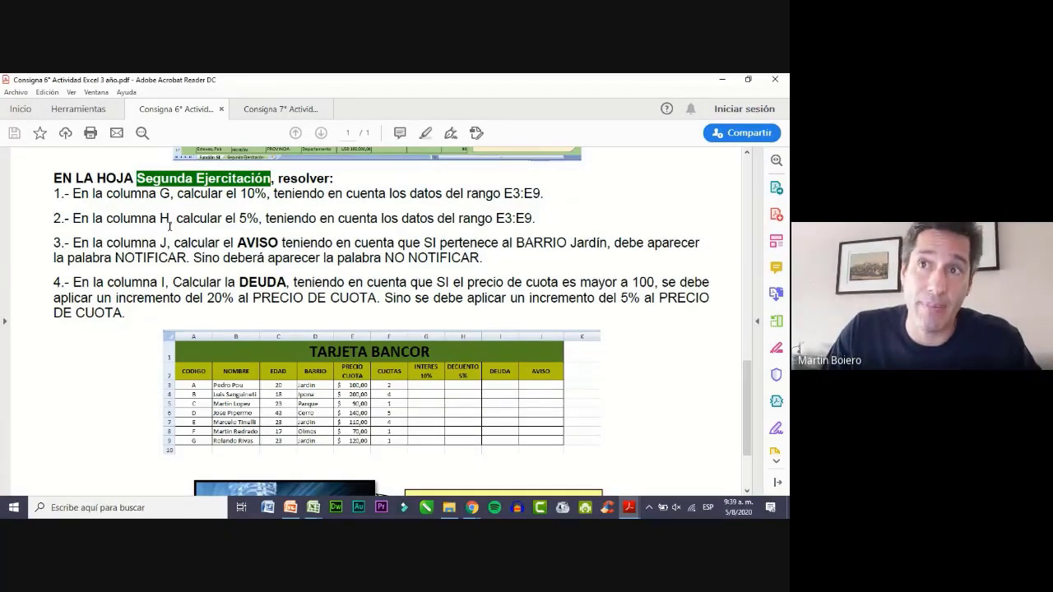
{"action": "left_click_drag", "start_coordinate": [177, 194], "coordinate": [270, 194]}
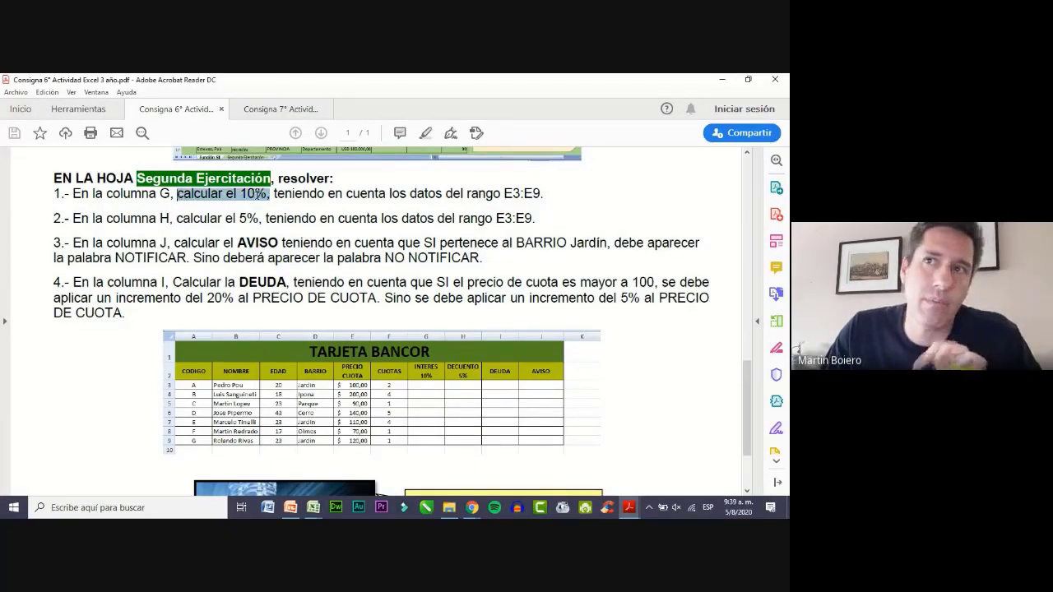
{"action": "left_click", "coordinate": [341, 306]}
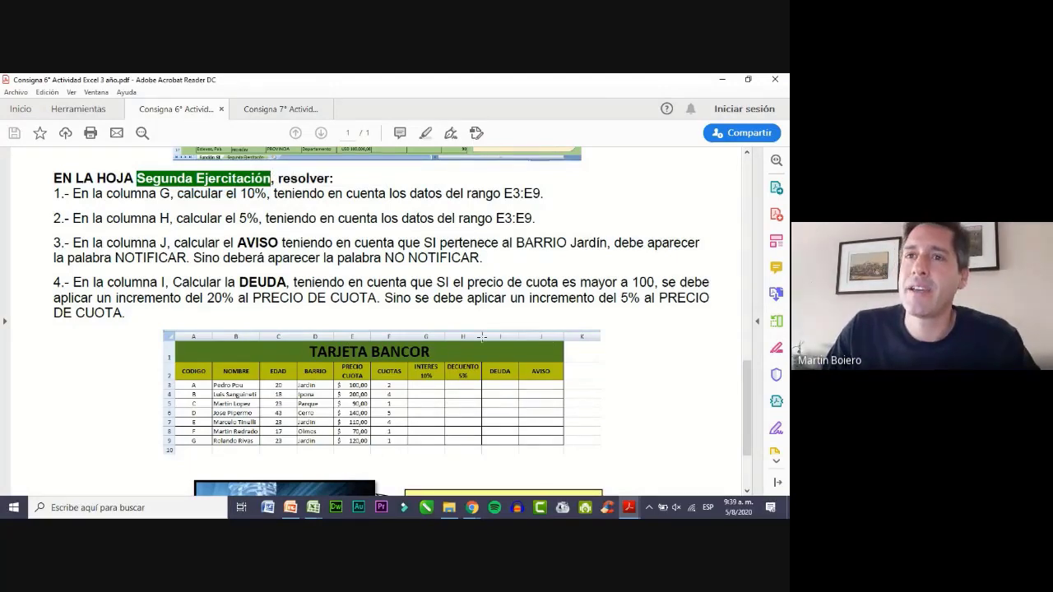
{"action": "scroll", "coordinate": [481, 337], "scroll_direction": "down", "scroll_amount": 2}
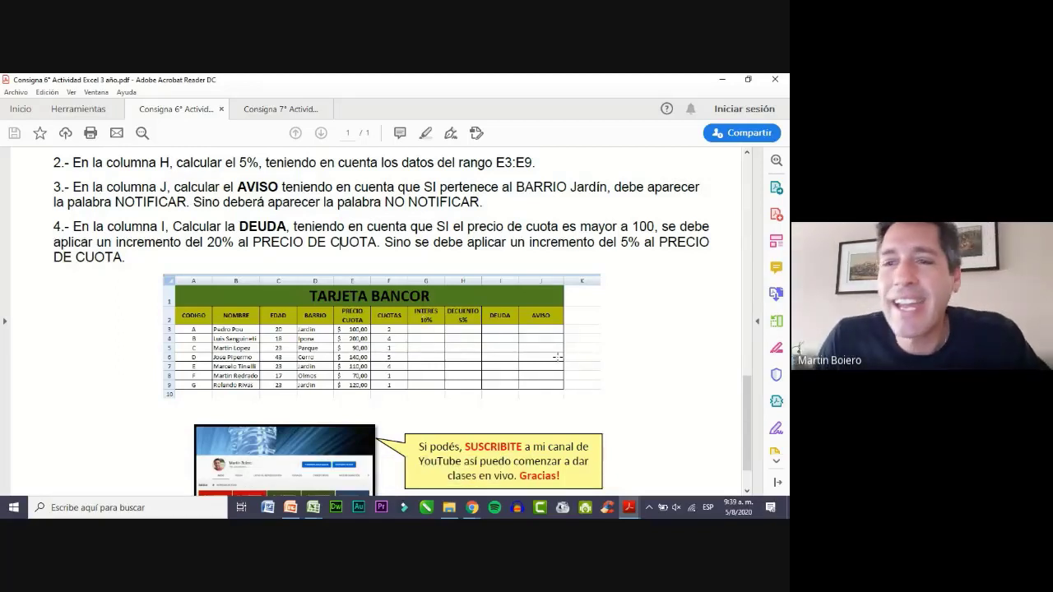
{"action": "scroll", "coordinate": [557, 357], "scroll_direction": "up", "scroll_amount": 1}
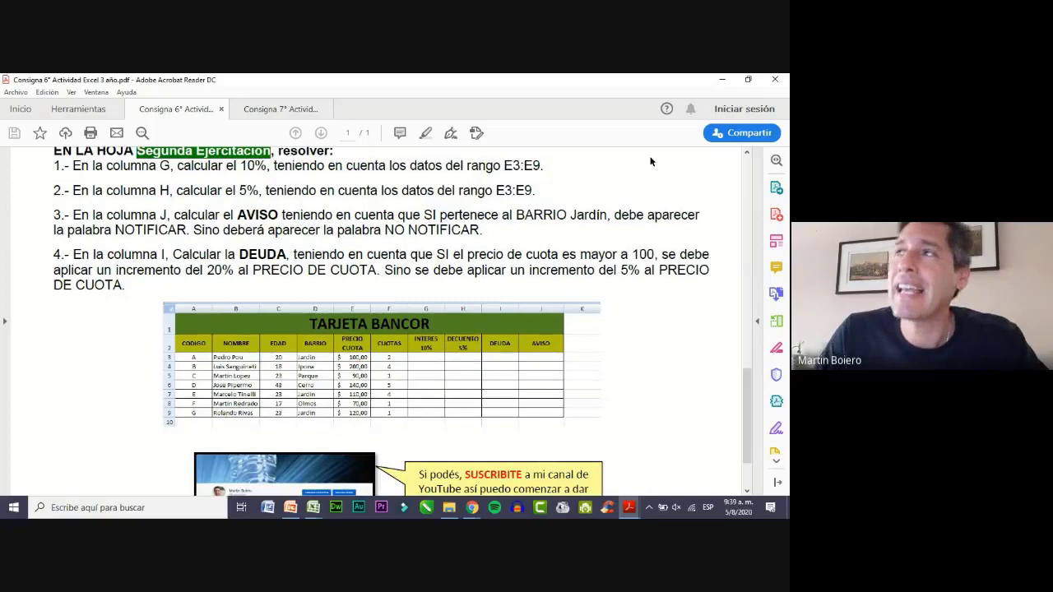
Switch to the Consigna 7° PDF and read through its introduction, delivery date, and the Minerales, Metalíferos and Yacimientos tasks.
{"action": "left_click", "coordinate": [721, 80]}
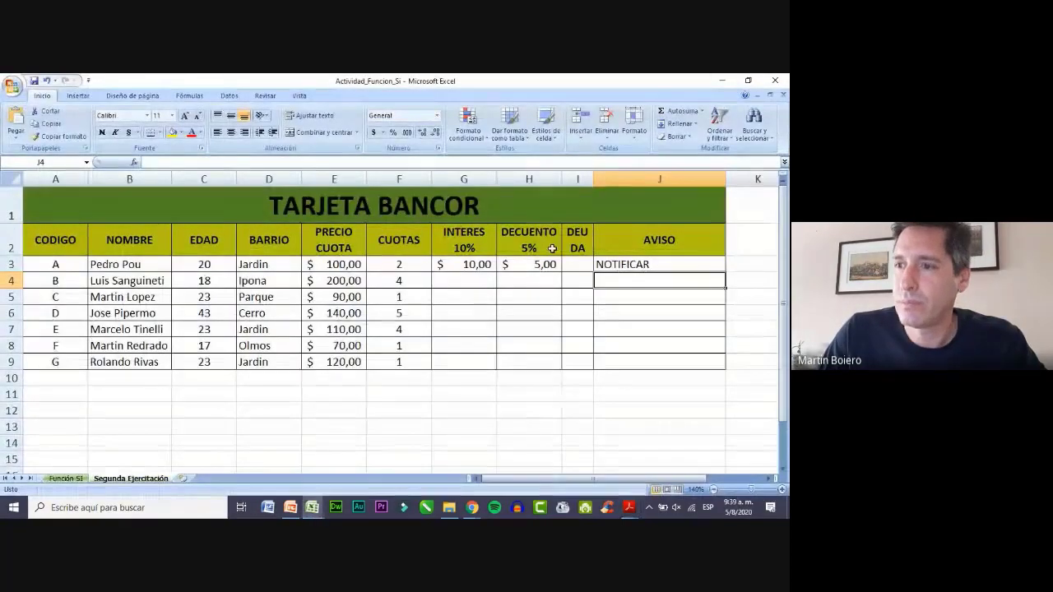
{"action": "left_click", "coordinate": [722, 81]}
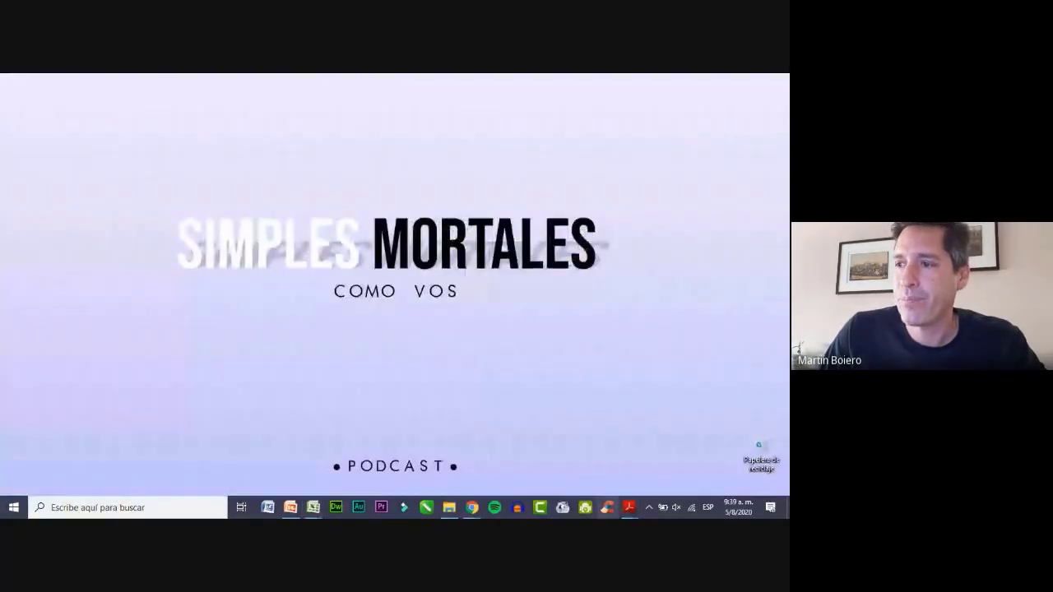
{"action": "mouse_move", "coordinate": [631, 504]}
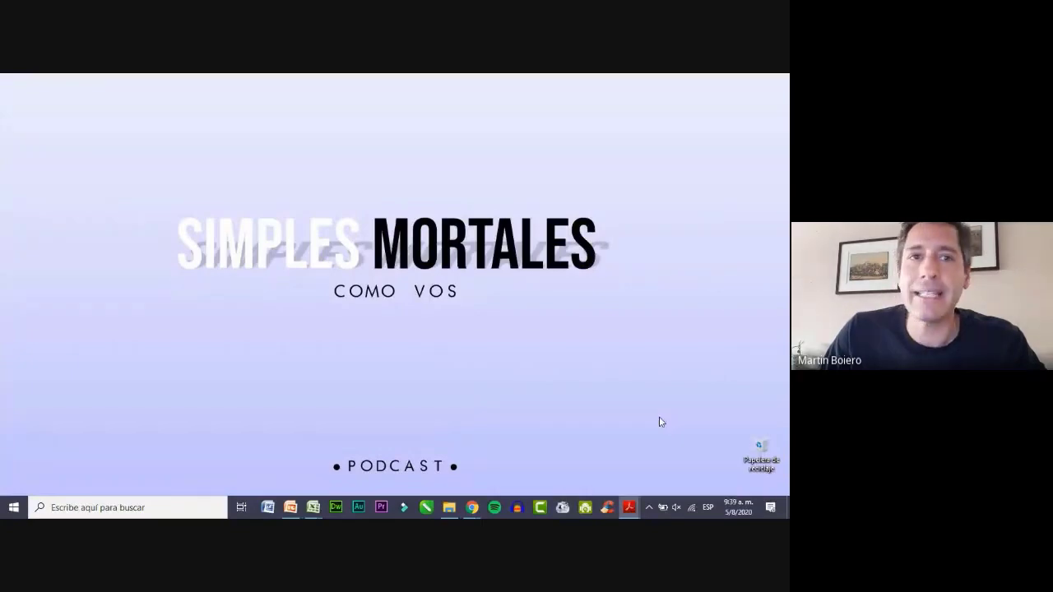
{"action": "key", "text": "alt+Tab"}
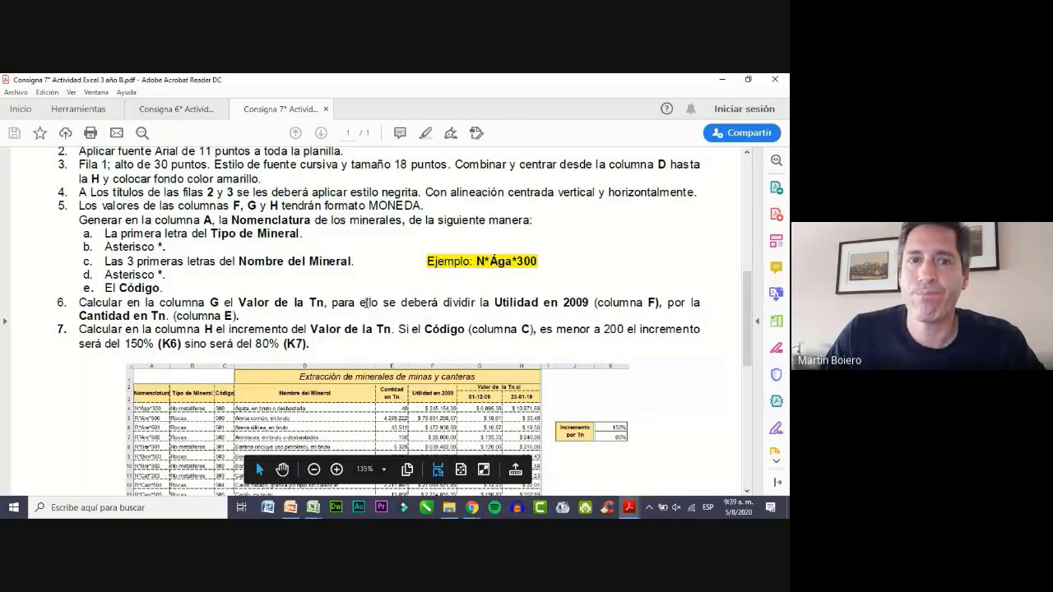
{"action": "scroll", "coordinate": [272, 334], "scroll_direction": "up", "scroll_amount": 2}
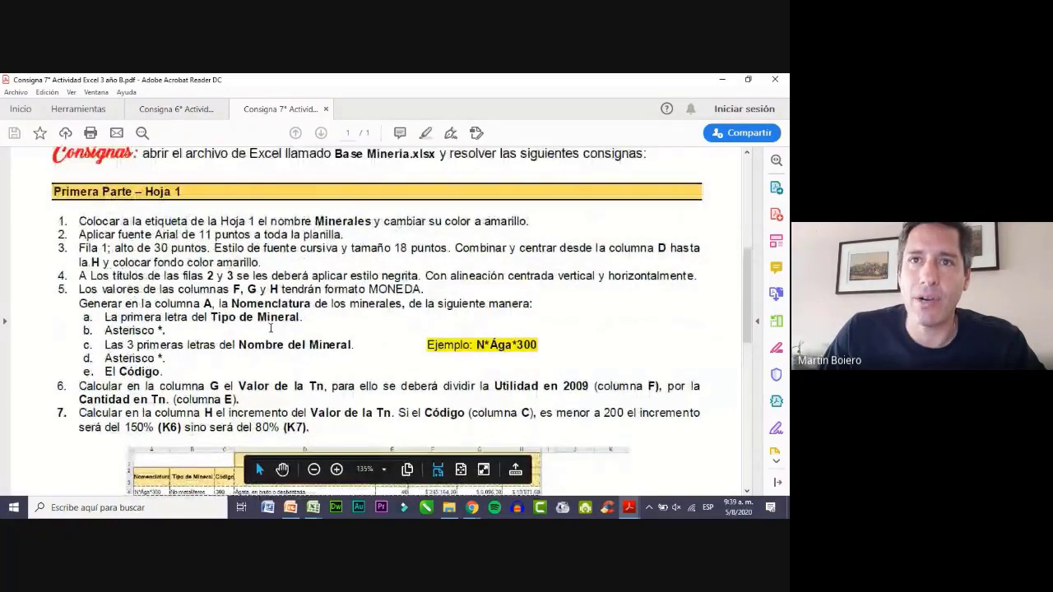
{"action": "scroll", "coordinate": [271, 328], "scroll_direction": "down", "scroll_amount": 8}
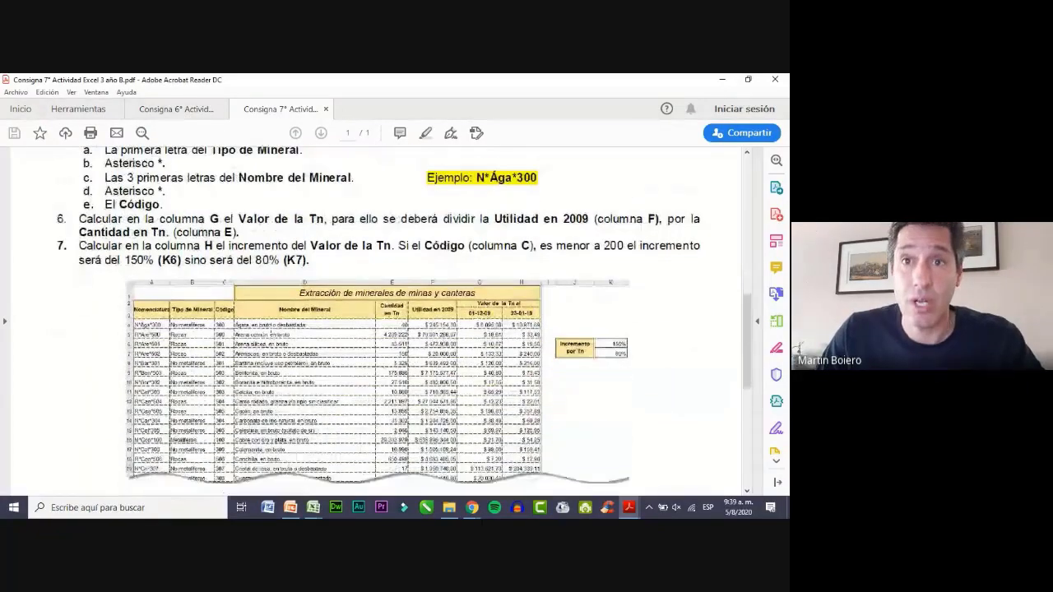
{"action": "scroll", "coordinate": [271, 333], "scroll_direction": "down", "scroll_amount": 4}
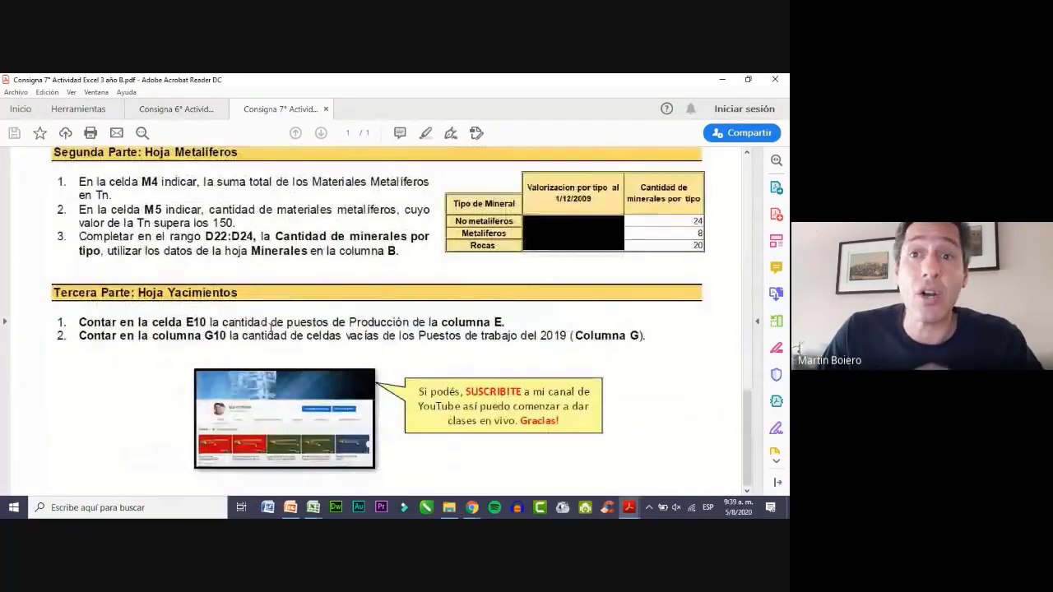
{"action": "scroll", "coordinate": [271, 333], "scroll_direction": "up", "scroll_amount": 8}
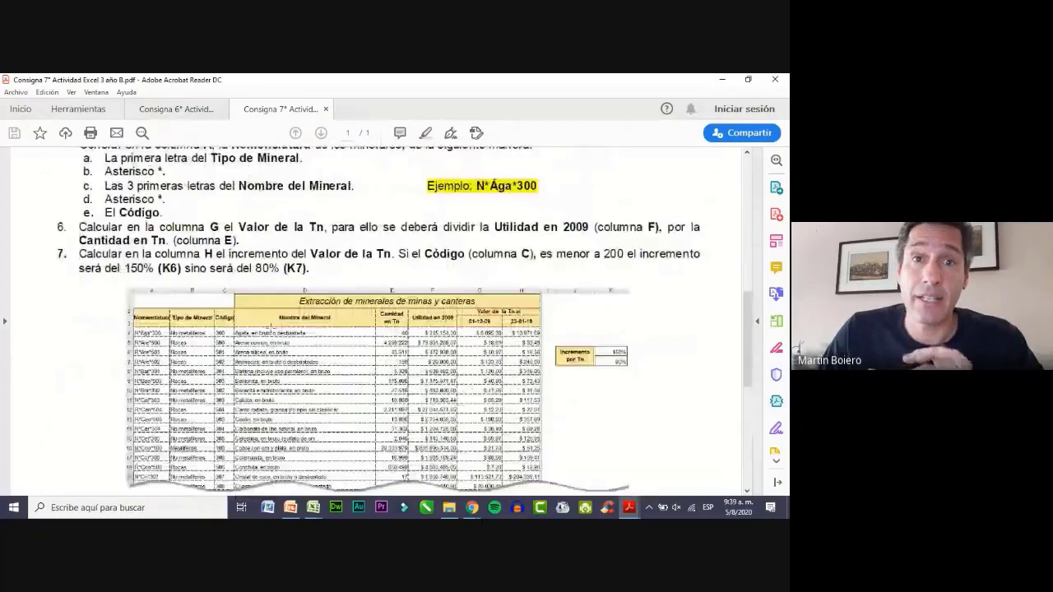
{"action": "scroll", "coordinate": [246, 362], "scroll_direction": "up", "scroll_amount": 8}
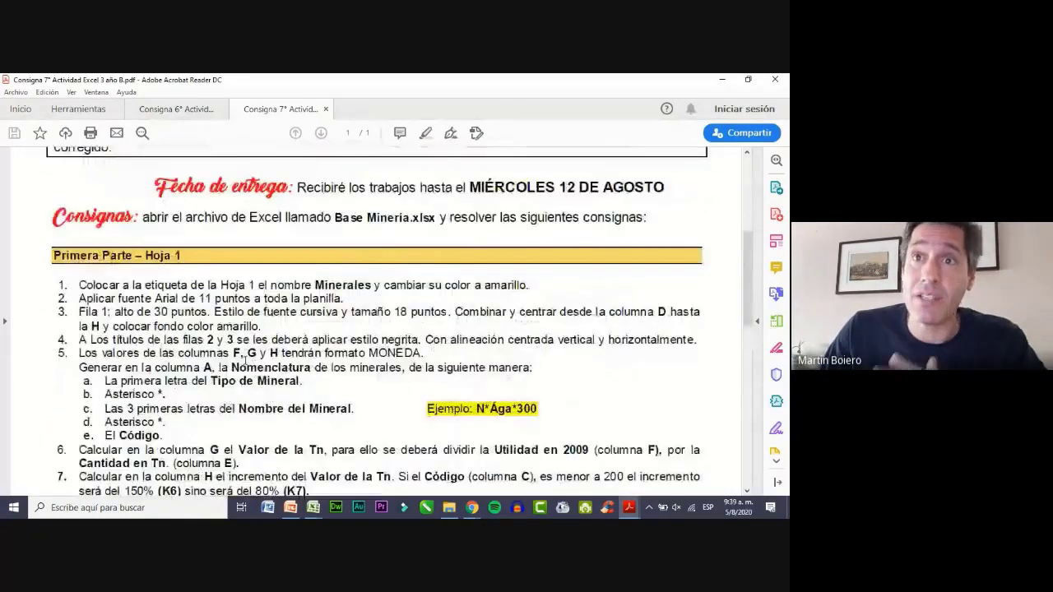
{"action": "scroll", "coordinate": [246, 365], "scroll_direction": "up", "scroll_amount": 4}
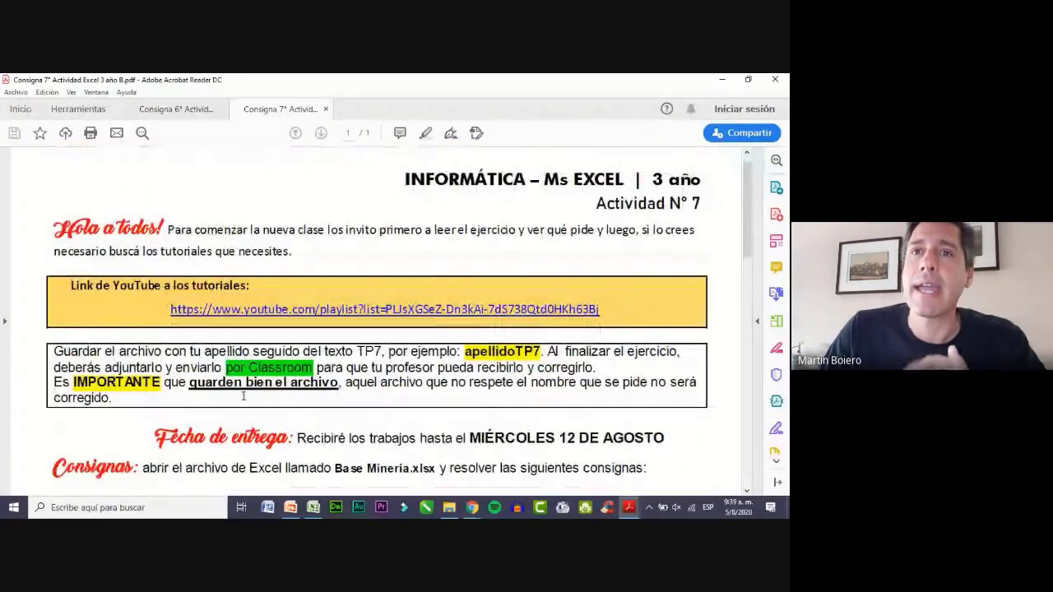
{"action": "scroll", "coordinate": [233, 427], "scroll_direction": "down", "scroll_amount": 3}
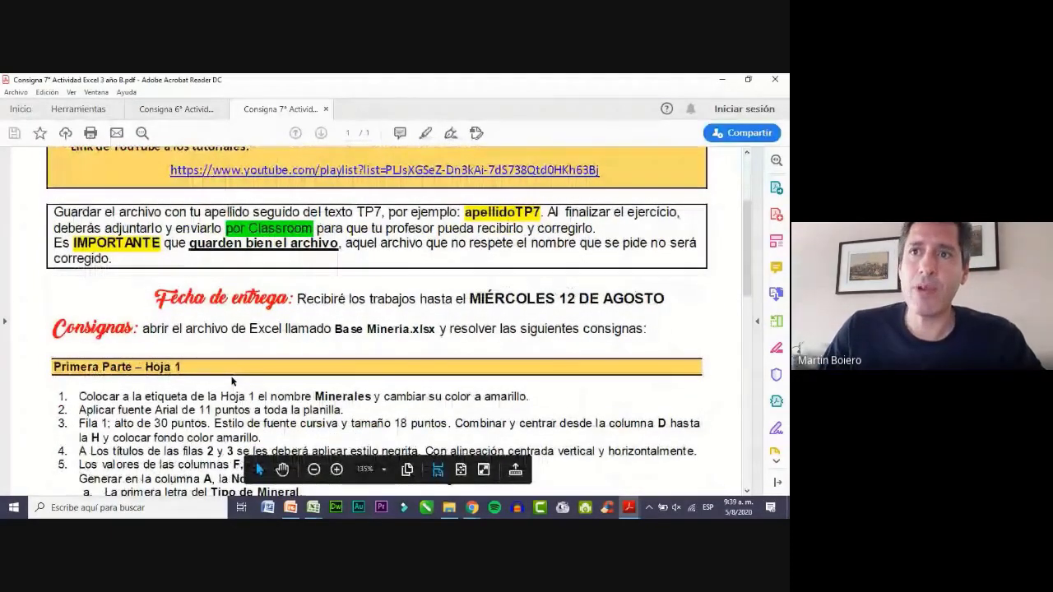
{"action": "scroll", "coordinate": [232, 380], "scroll_direction": "down", "scroll_amount": 3}
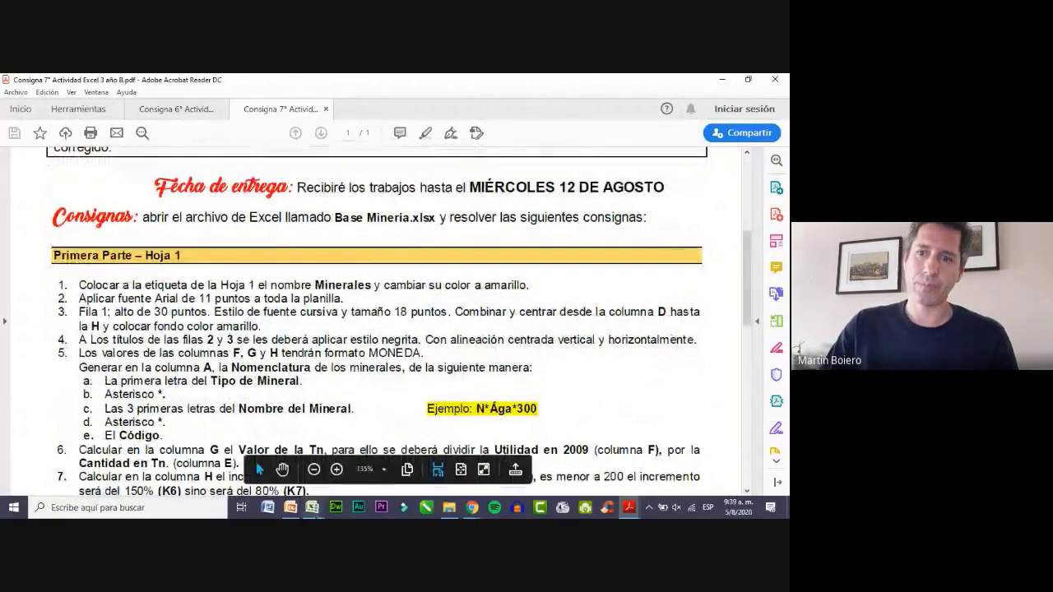
Look at the Minería Base workbook in Excel and examine task 1 of Primera Parte – Hoja 1 in the Consigna 7° PDF.
{"action": "left_click", "coordinate": [225, 414]}
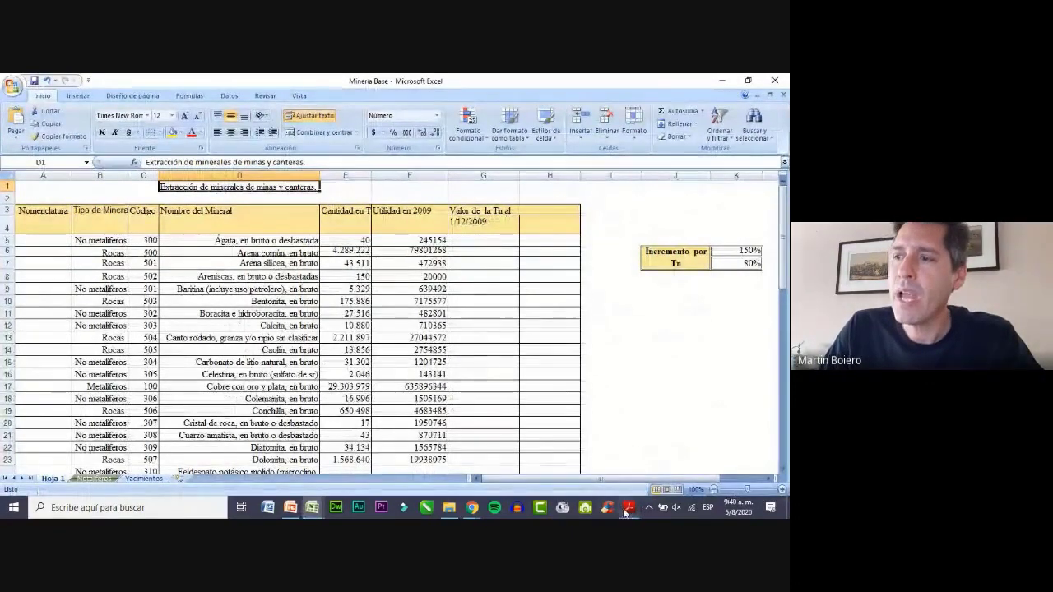
{"action": "mouse_move", "coordinate": [631, 508]}
{"action": "left_click", "coordinate": [661, 445]}
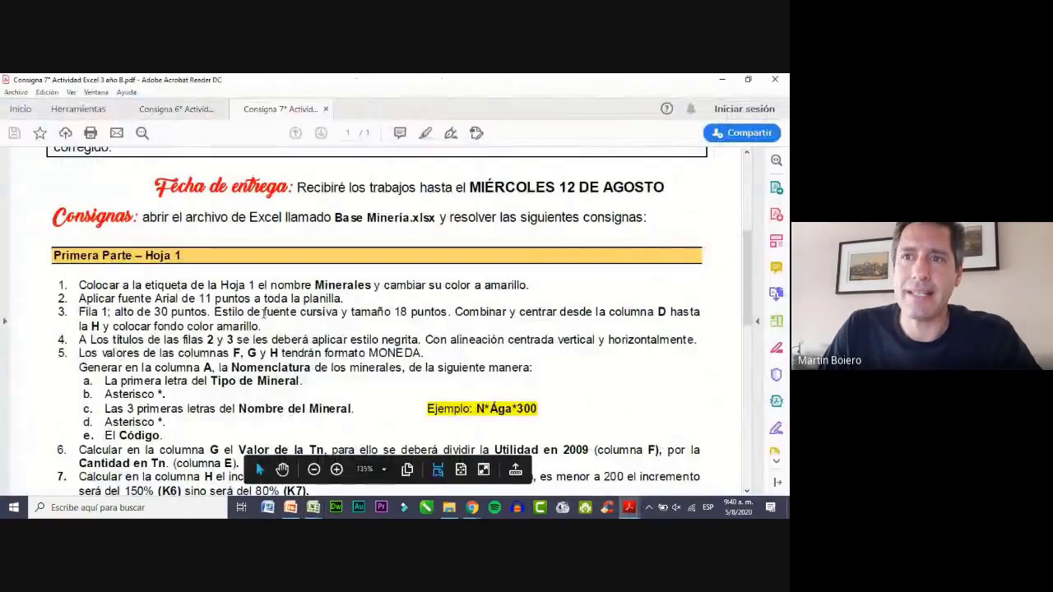
{"action": "scroll", "coordinate": [264, 313], "scroll_direction": "down", "scroll_amount": 2}
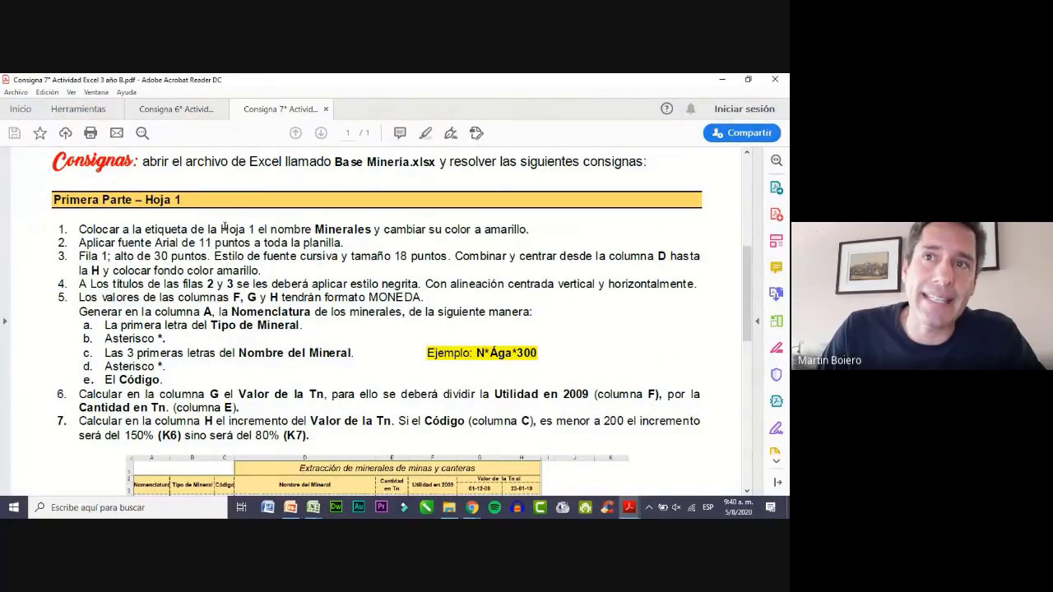
{"action": "left_click_drag", "start_coordinate": [144, 230], "coordinate": [371, 232]}
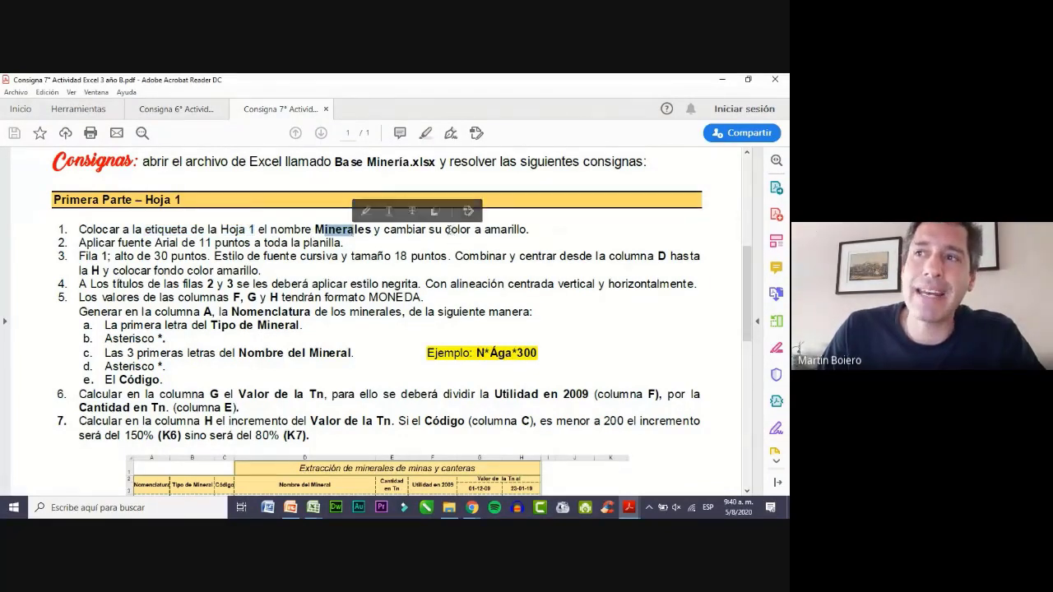
{"action": "left_click_drag", "start_coordinate": [445, 230], "coordinate": [528, 232]}
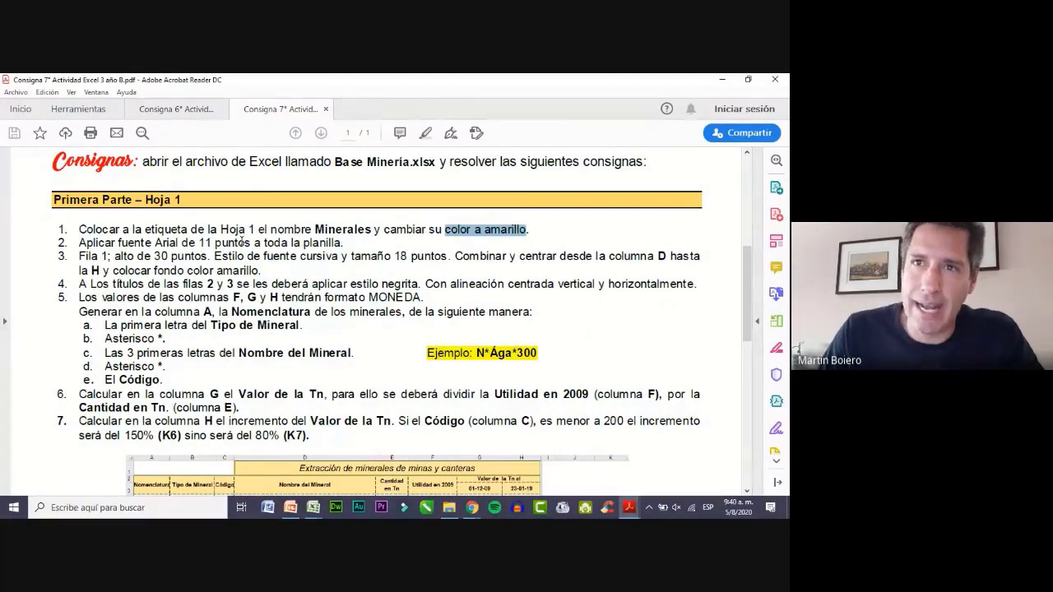
{"action": "left_click", "coordinate": [245, 241]}
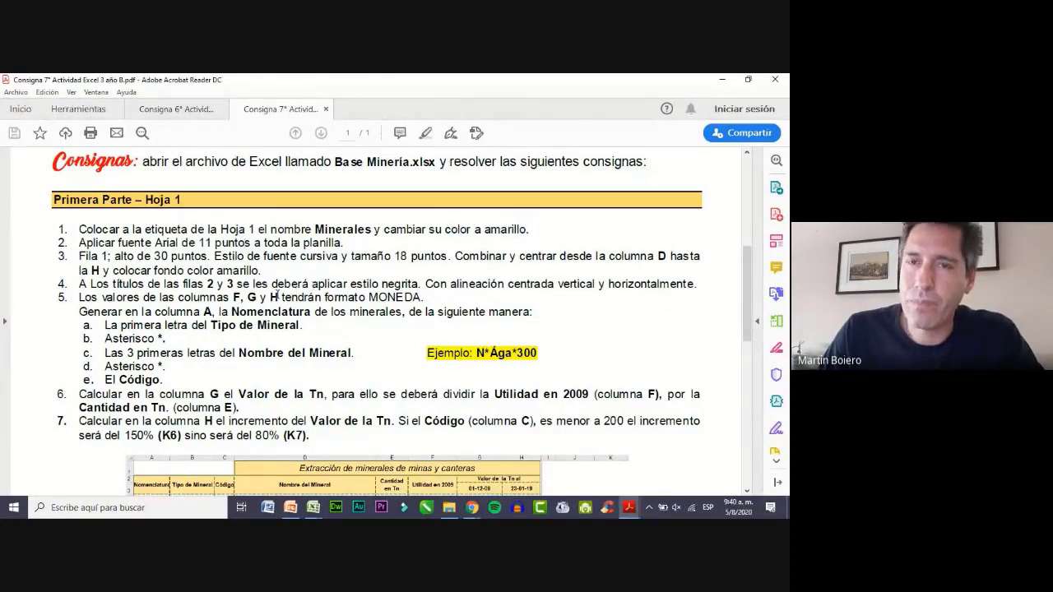
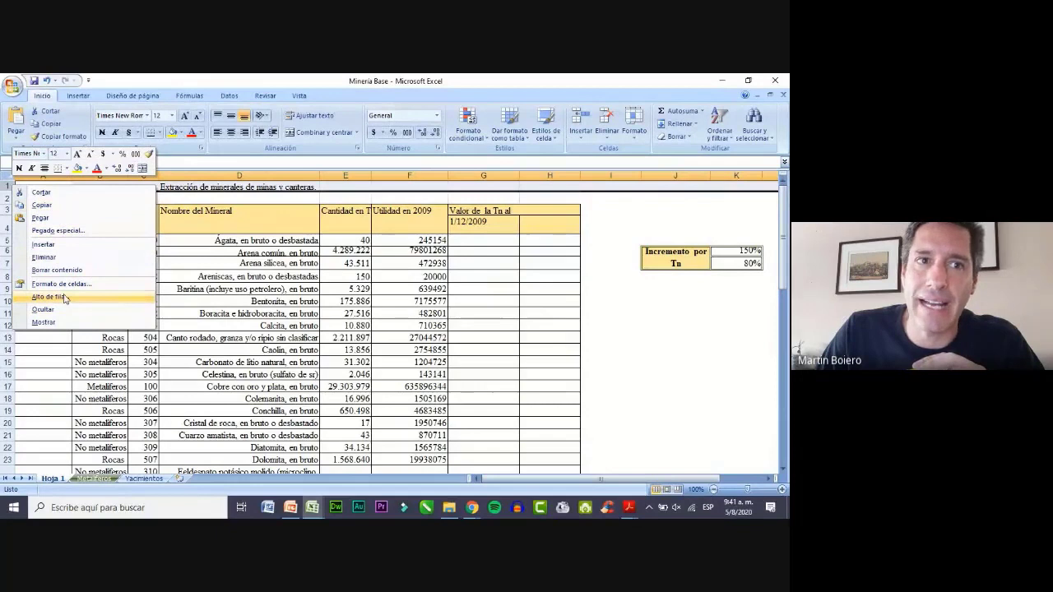
Set the height of row 1 on Hoja 1 of the Minería Base workbook in Excel to 30 points.
{"action": "left_click", "coordinate": [49, 297]}
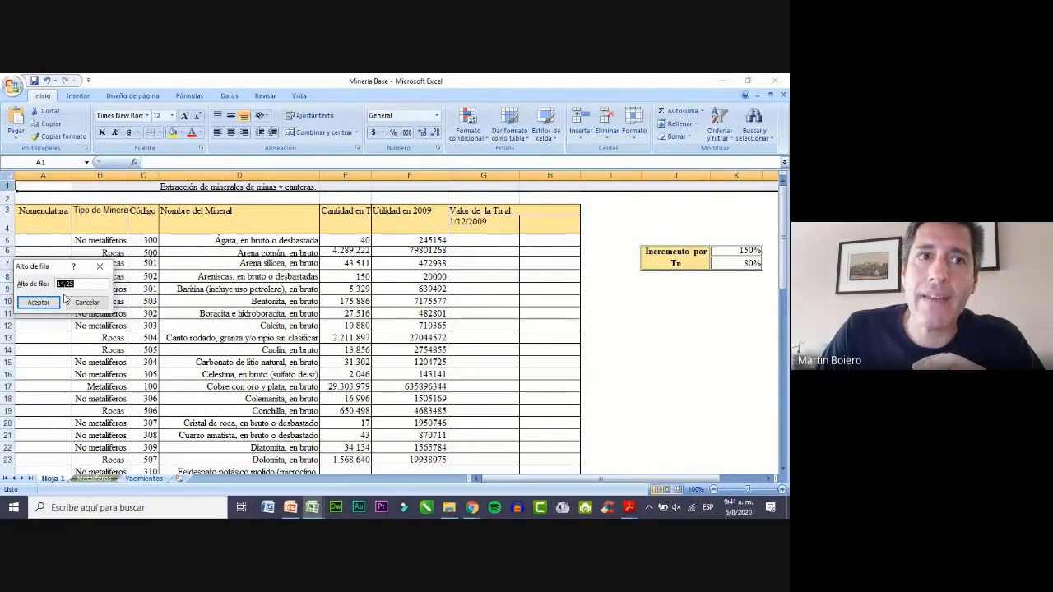
{"action": "type", "text": "3"}
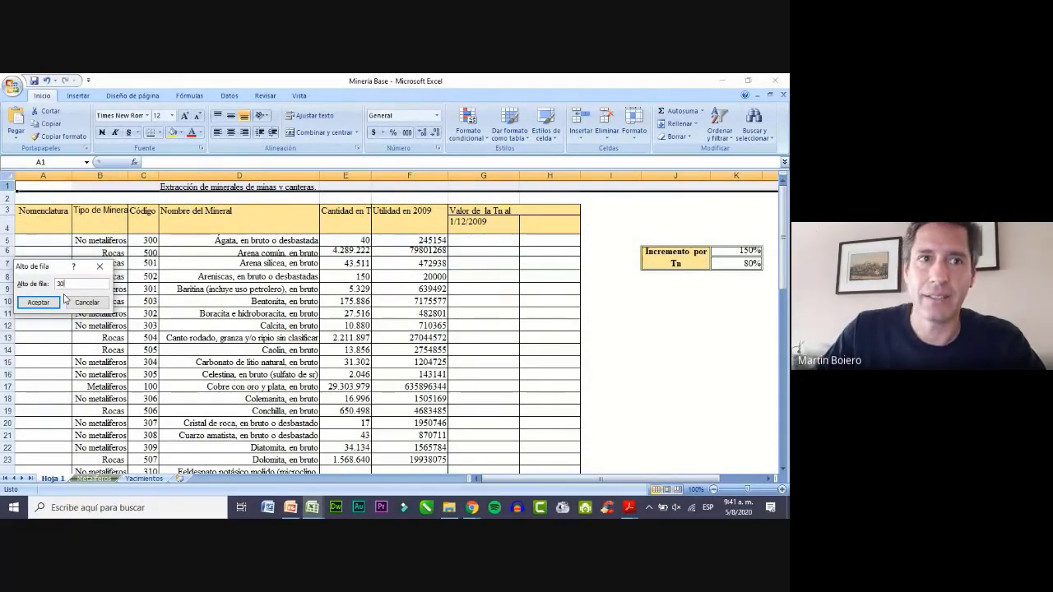
{"action": "type", "text": "0"}
{"action": "key", "text": "Return"}
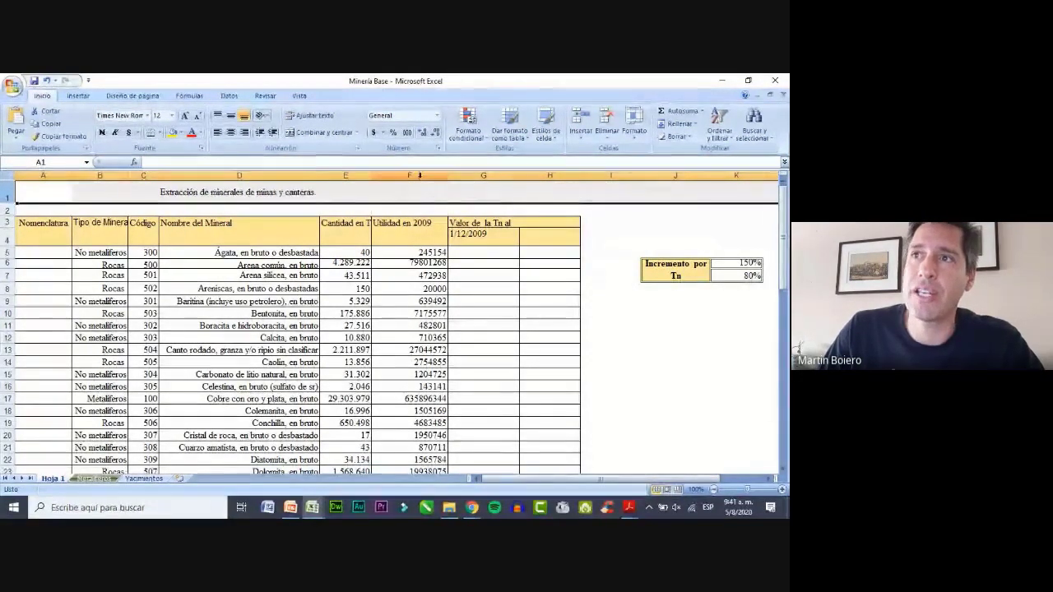
Check the column width setting of column F, Utilidad en 2009, without changing it.
{"action": "left_click", "coordinate": [433, 246]}
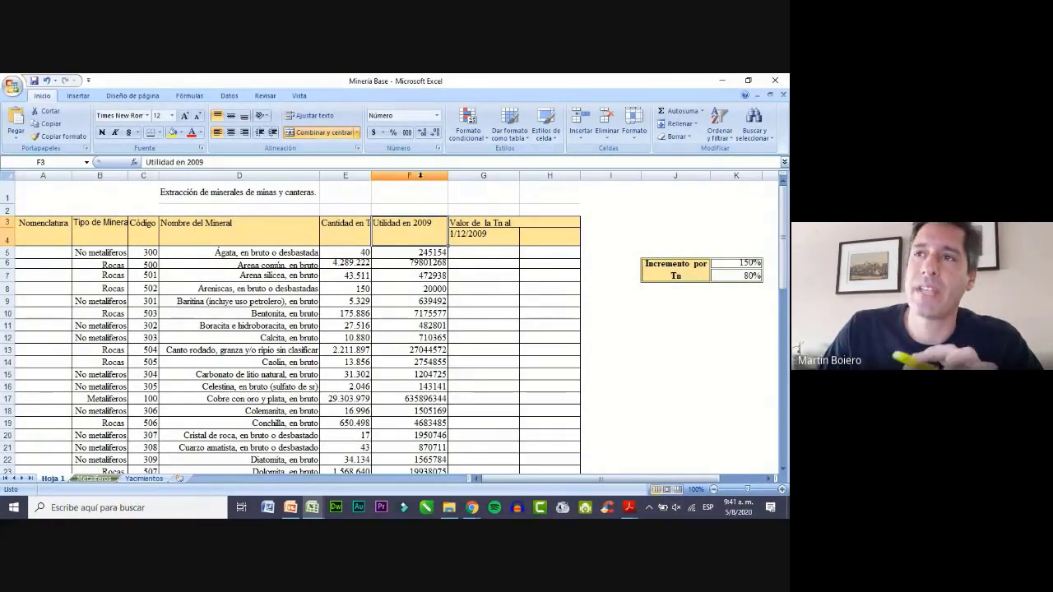
{"action": "left_click", "coordinate": [421, 175]}
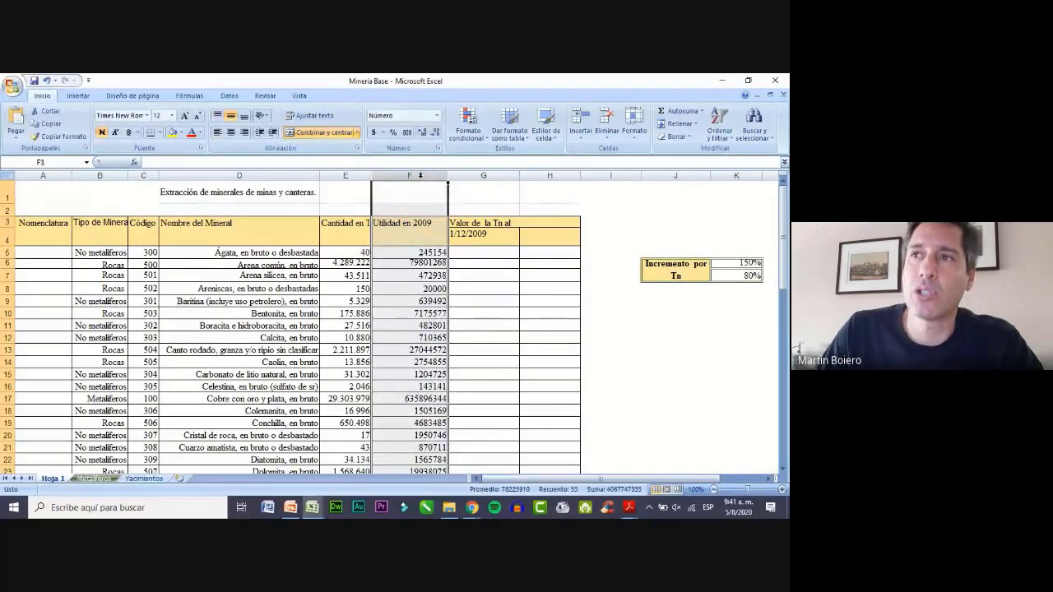
{"action": "right_click", "coordinate": [420, 175]}
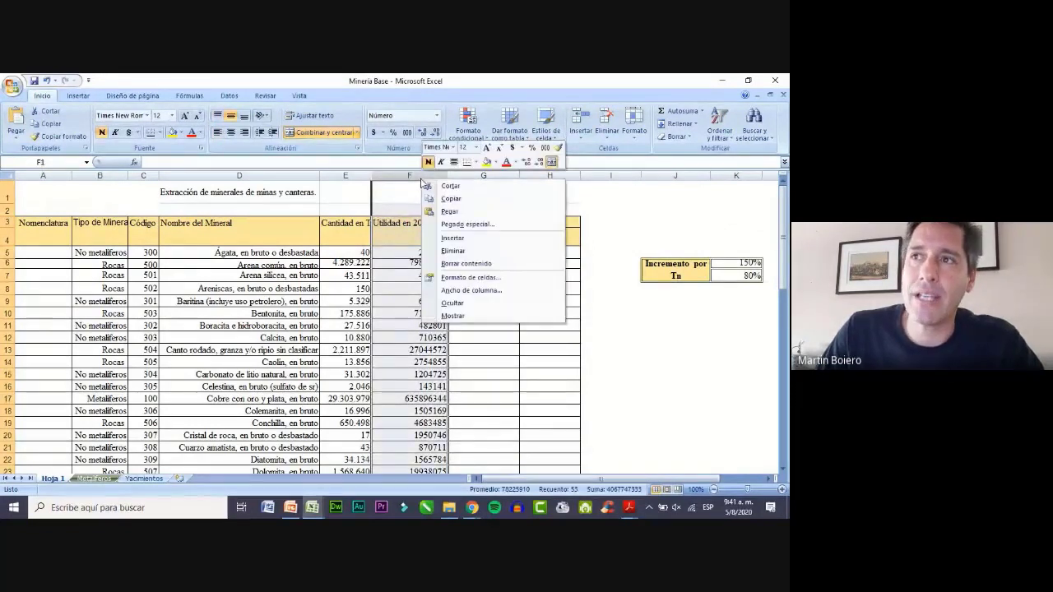
{"action": "left_click", "coordinate": [481, 291]}
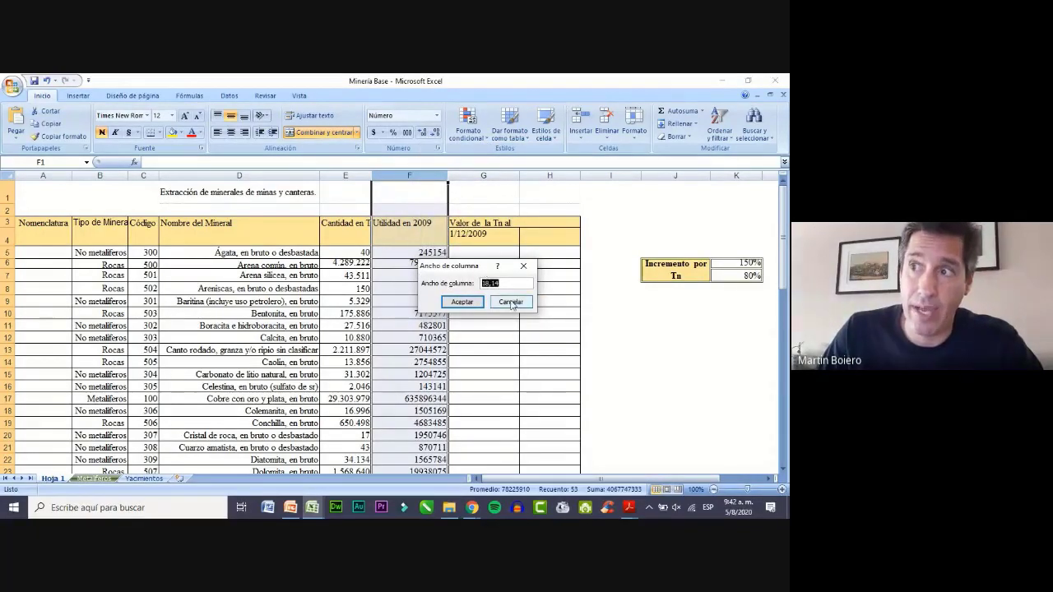
{"action": "left_click", "coordinate": [510, 302]}
{"action": "left_click", "coordinate": [468, 304]}
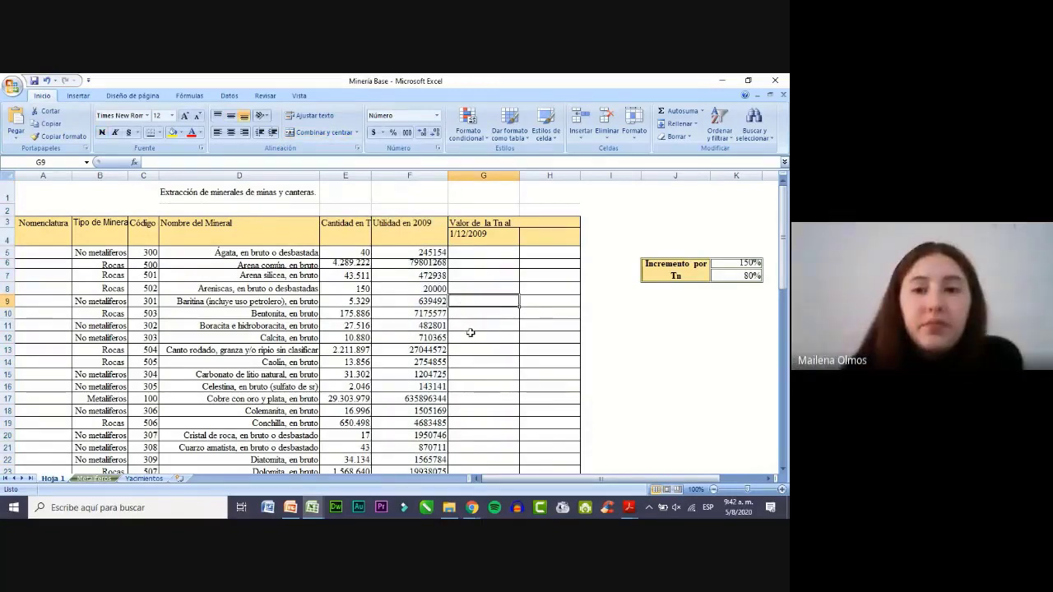
Switch to the Consigna 7° PDF and check tasks 2 and 3 of Primera Parte – Hoja 1.
{"action": "mouse_move", "coordinate": [629, 507]}
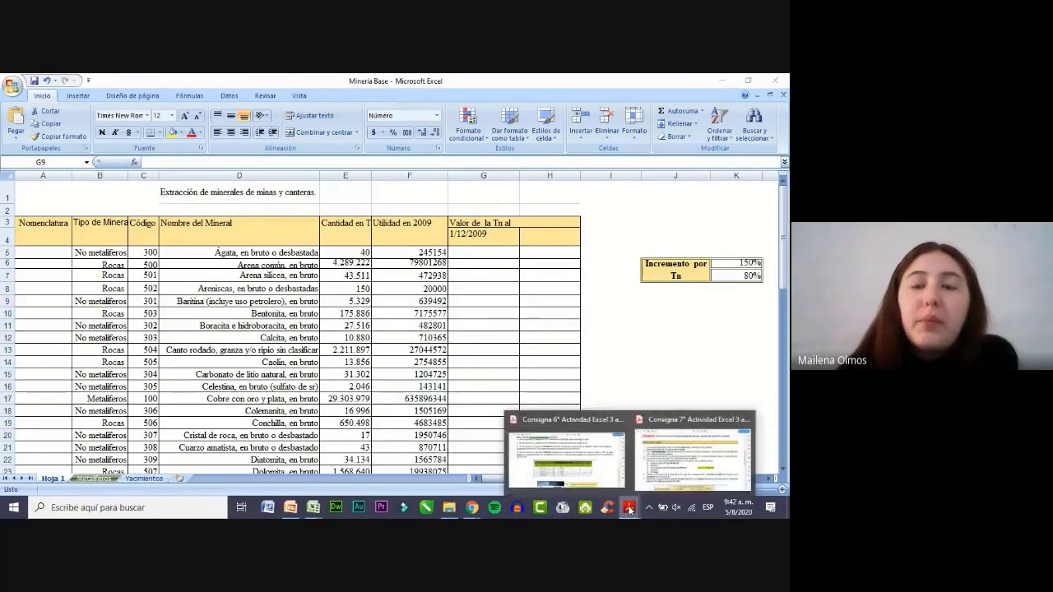
{"action": "mouse_move", "coordinate": [652, 468]}
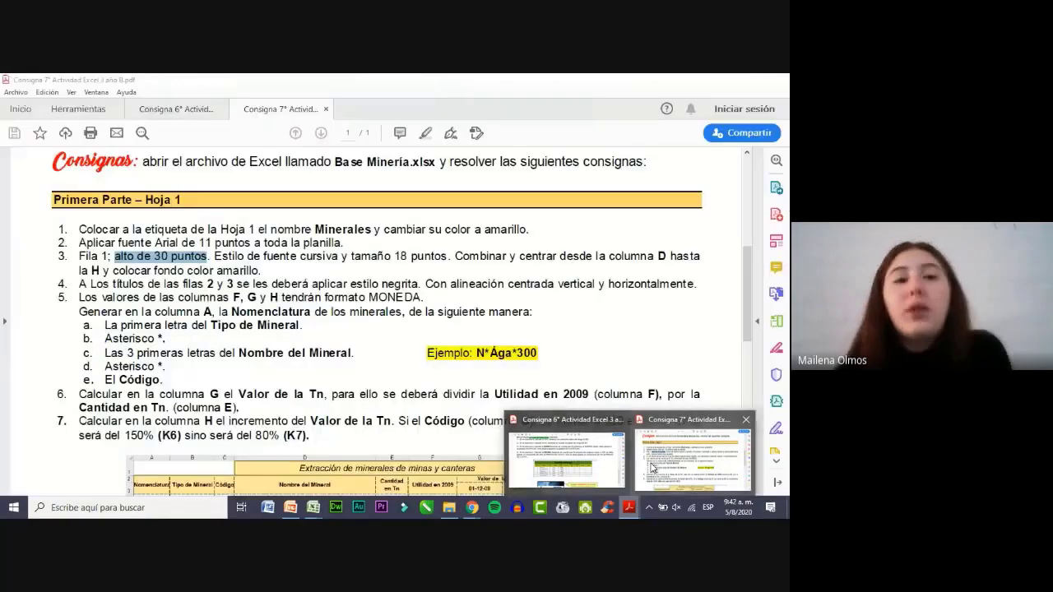
{"action": "left_click", "coordinate": [653, 467]}
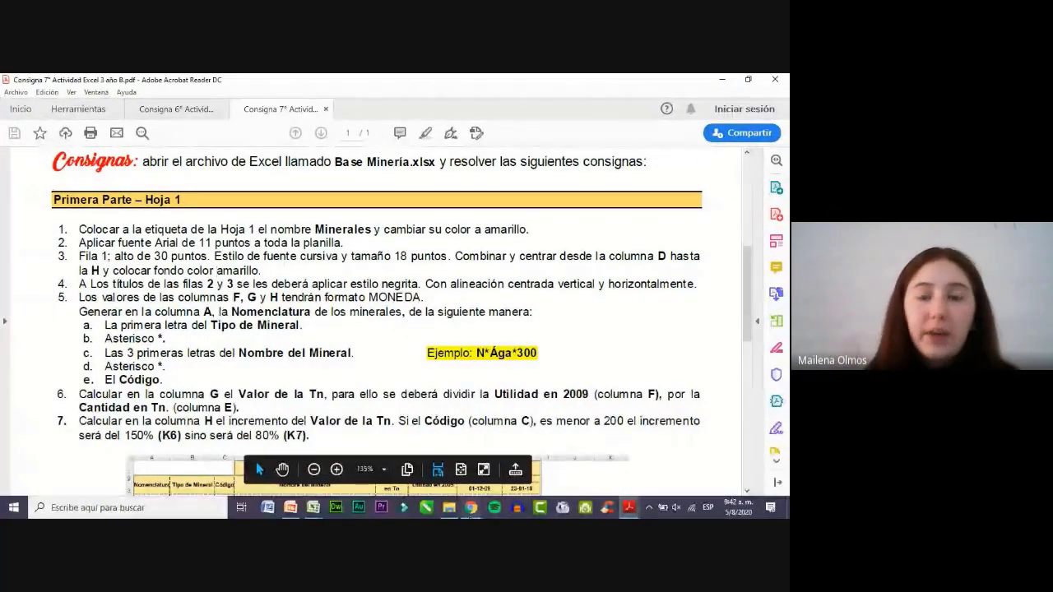
Return to the Minería Base workbook in Excel and set the font of columns A to K on Hoja 1 to Arial, size 11.
{"action": "mouse_move", "coordinate": [520, 510]}
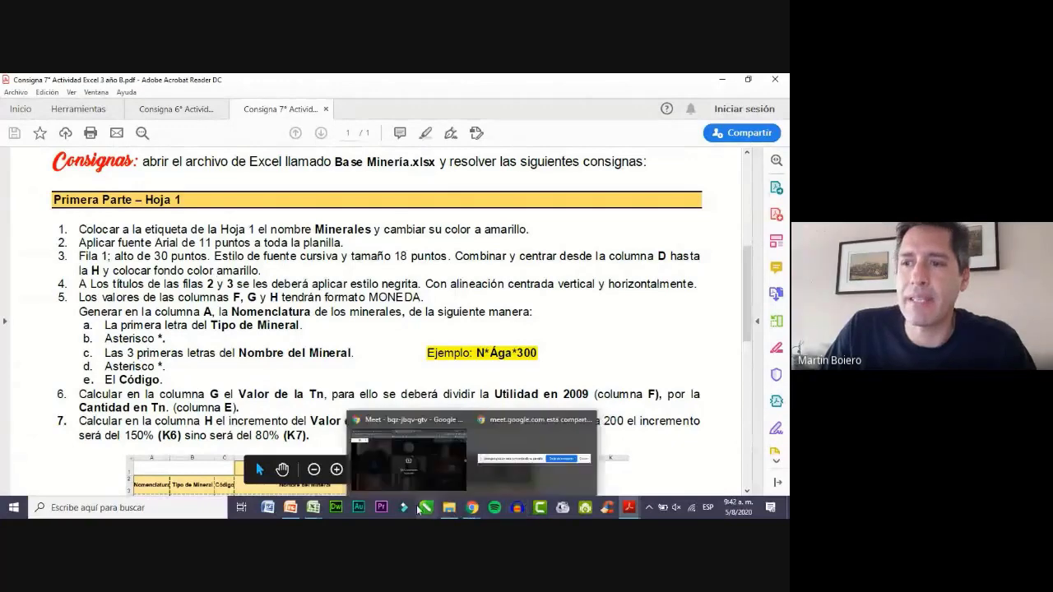
{"action": "mouse_move", "coordinate": [306, 510]}
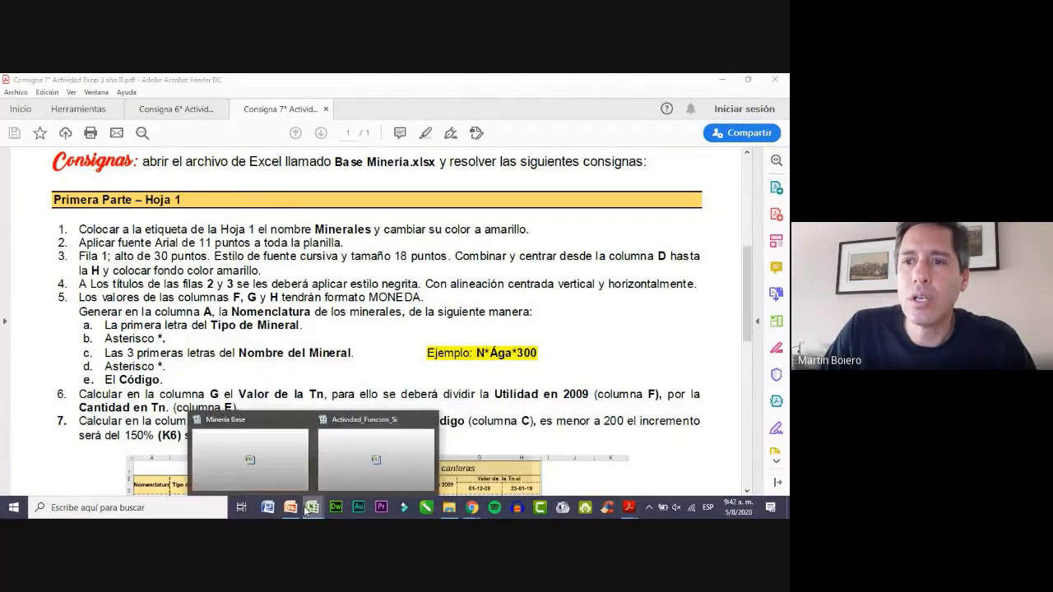
{"action": "left_click", "coordinate": [247, 444]}
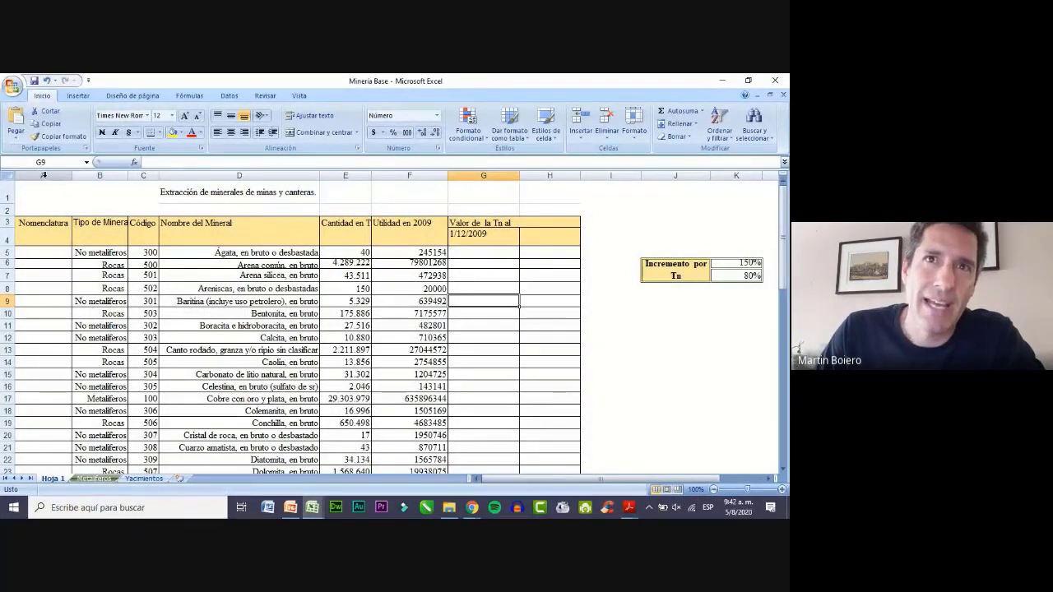
{"action": "left_click_drag", "start_coordinate": [43, 175], "coordinate": [734, 184]}
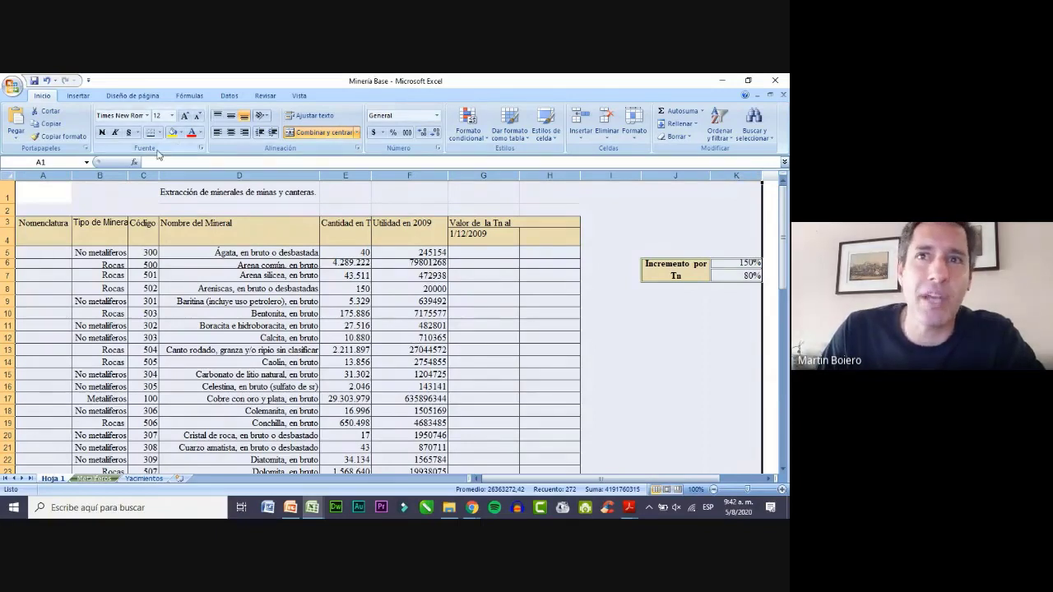
{"action": "left_click", "coordinate": [133, 222]}
{"action": "left_click_drag", "start_coordinate": [26, 190], "coordinate": [288, 116]}
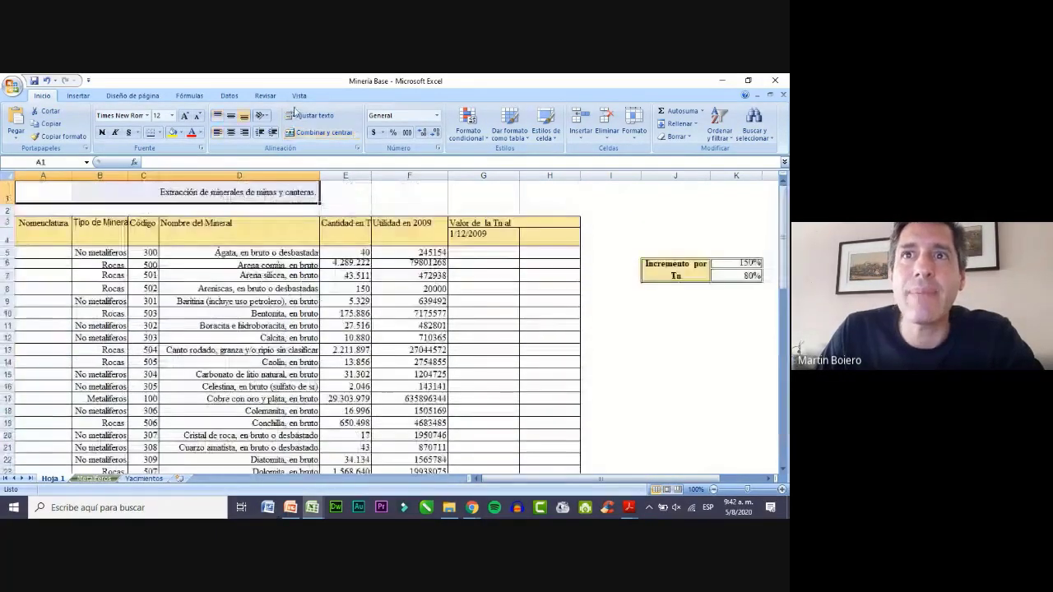
{"action": "left_click", "coordinate": [42, 191]}
{"action": "left_click_drag", "start_coordinate": [43, 174], "coordinate": [773, 175]}
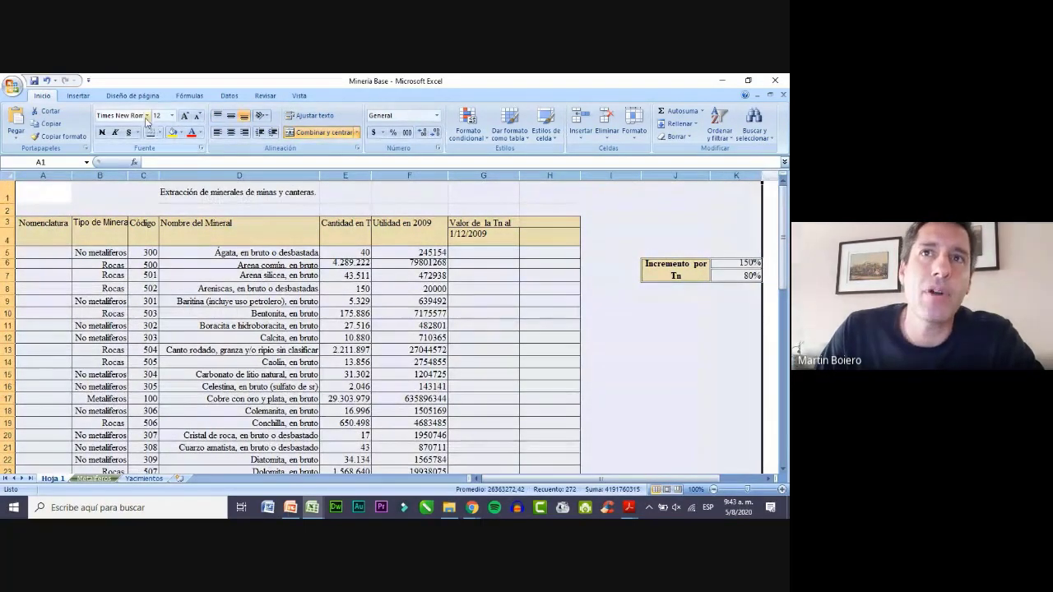
{"action": "left_click", "coordinate": [146, 116]}
{"action": "scroll", "coordinate": [205, 288], "scroll_direction": "down", "scroll_amount": 15}
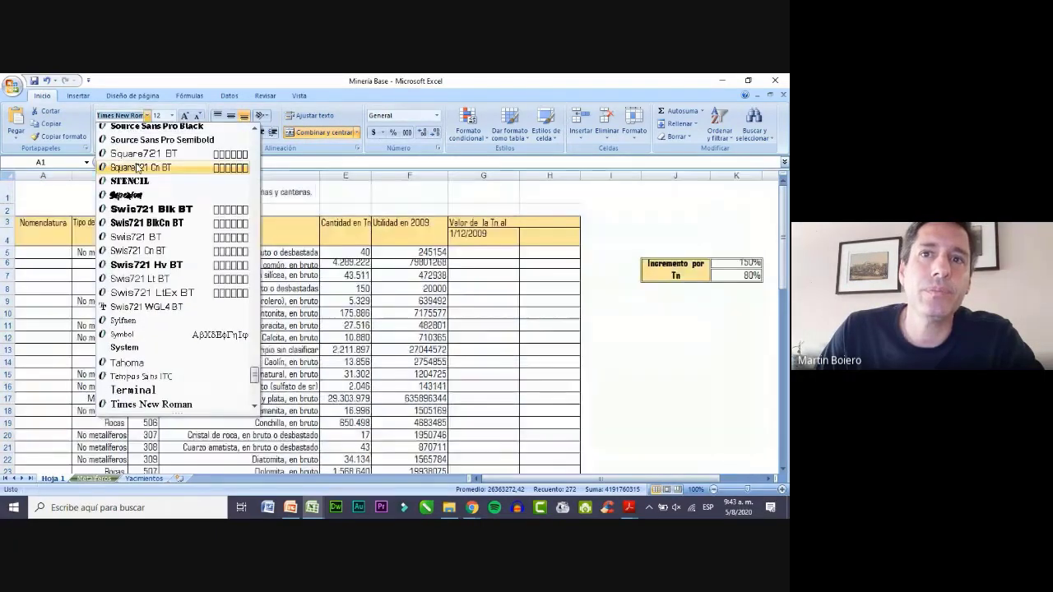
{"action": "scroll", "coordinate": [210, 146], "scroll_direction": "up", "scroll_amount": 15}
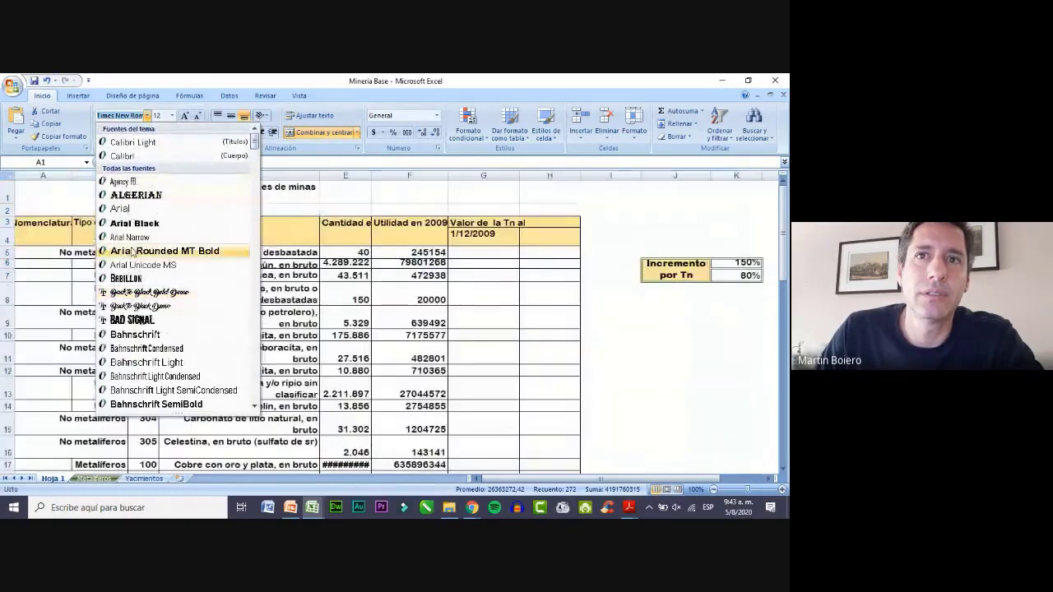
{"action": "left_click", "coordinate": [122, 209]}
{"action": "left_click", "coordinate": [199, 116]}
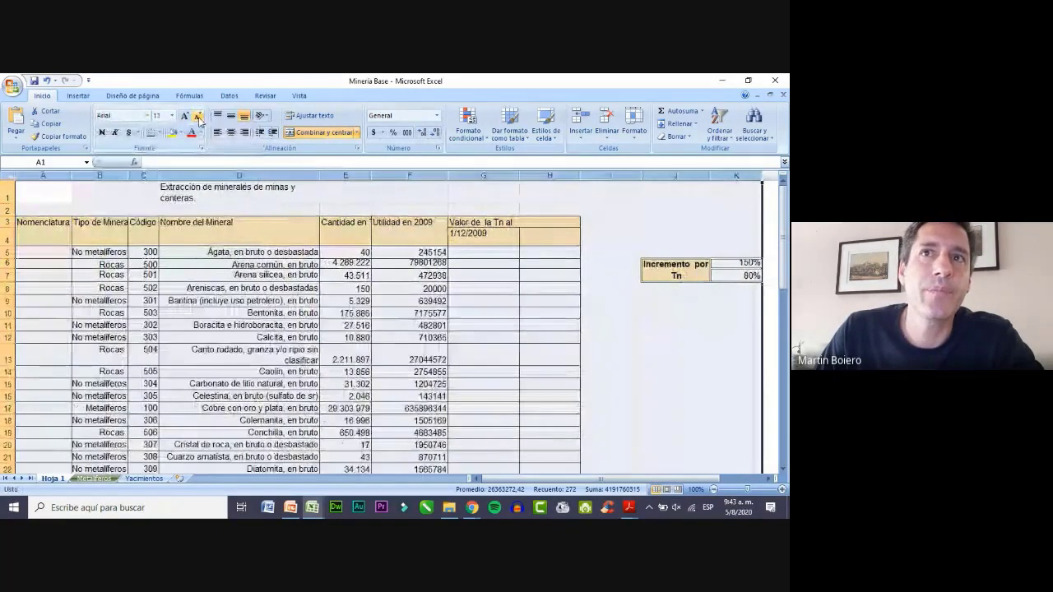
{"action": "left_click", "coordinate": [502, 251]}
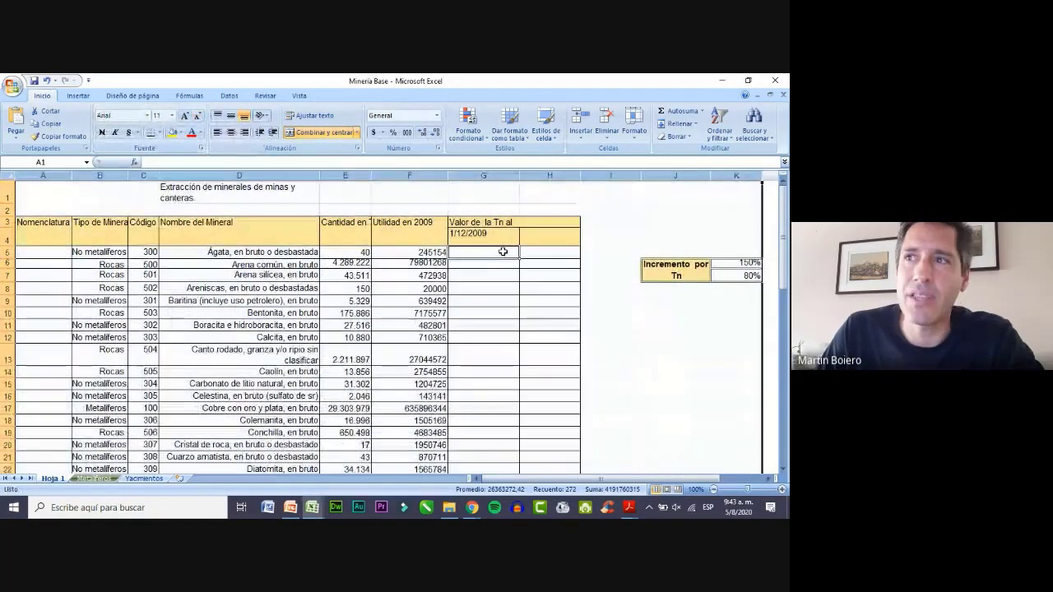
Check task 4 in the Consigna 7° PDF and, in Minería Base, make the Nombre del Mineral header bold and centred vertically and horizontally.
{"action": "left_click", "coordinate": [729, 83]}
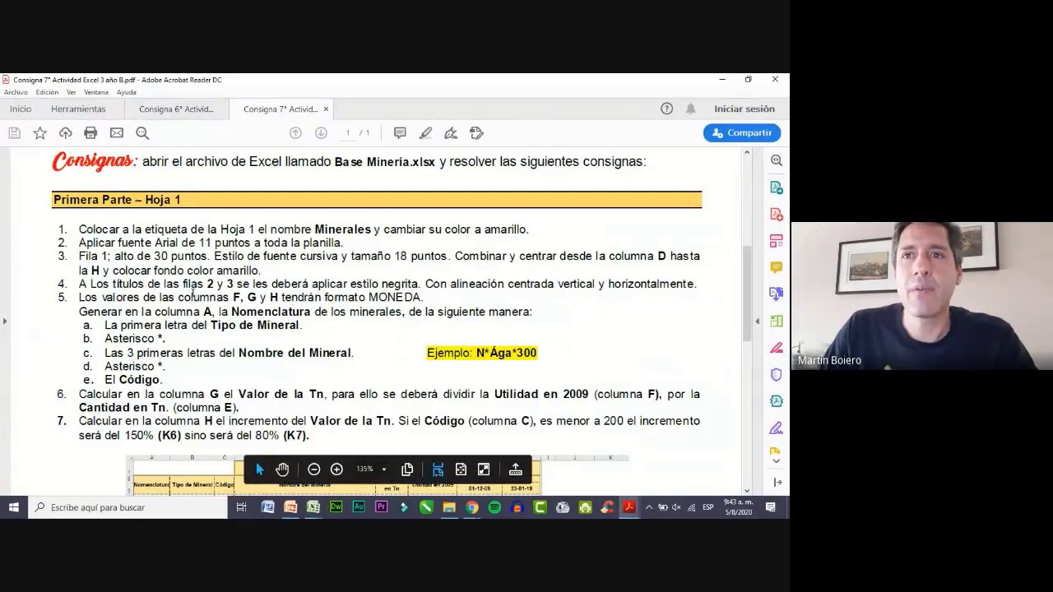
{"action": "scroll", "coordinate": [194, 294], "scroll_direction": "down", "scroll_amount": 1}
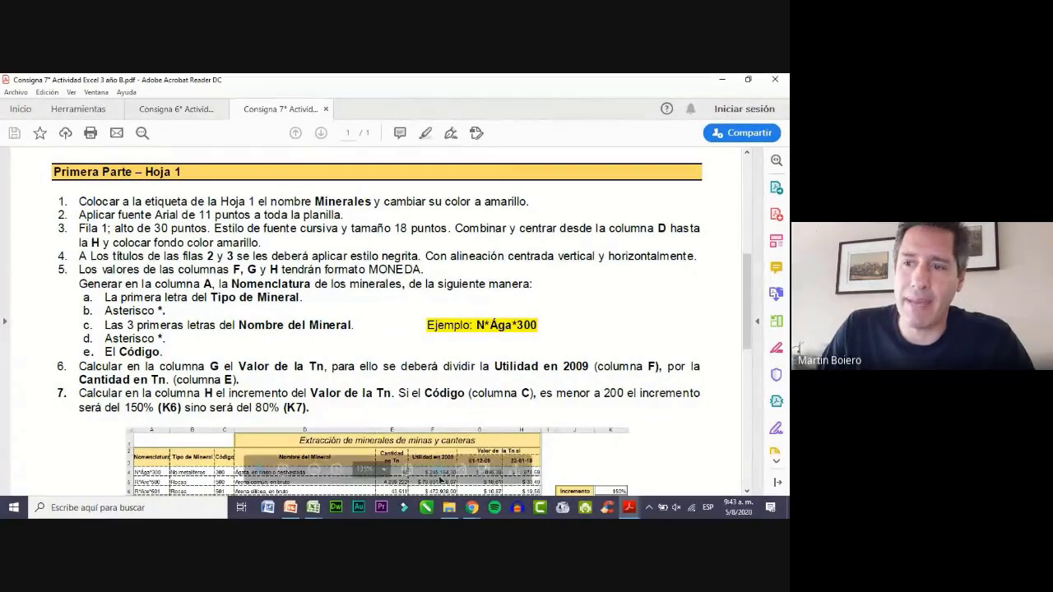
{"action": "left_click", "coordinate": [314, 508]}
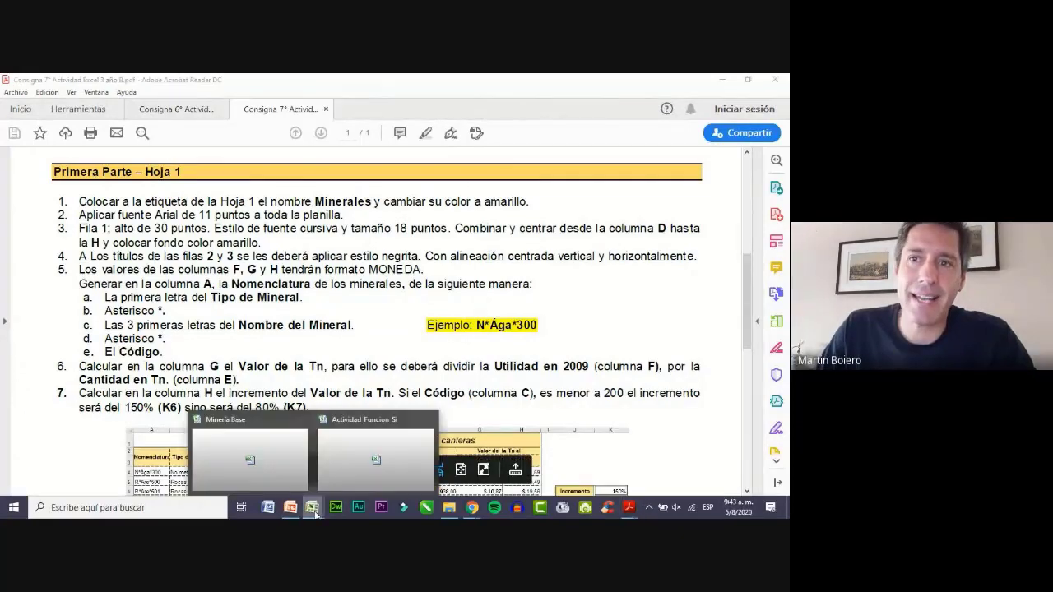
{"action": "left_click", "coordinate": [273, 467]}
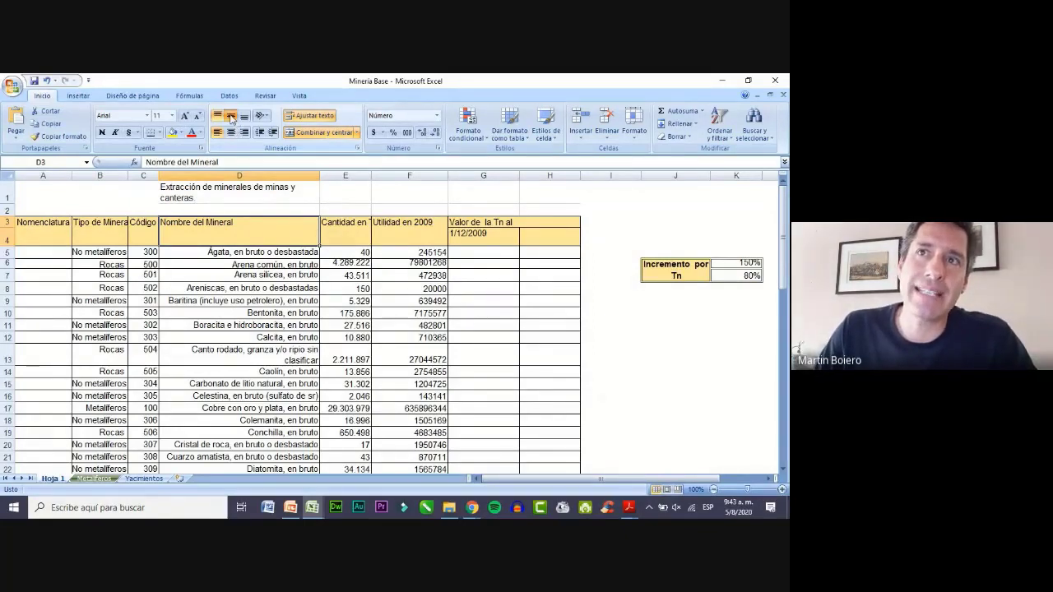
{"action": "left_click", "coordinate": [231, 117]}
{"action": "left_click", "coordinate": [231, 131]}
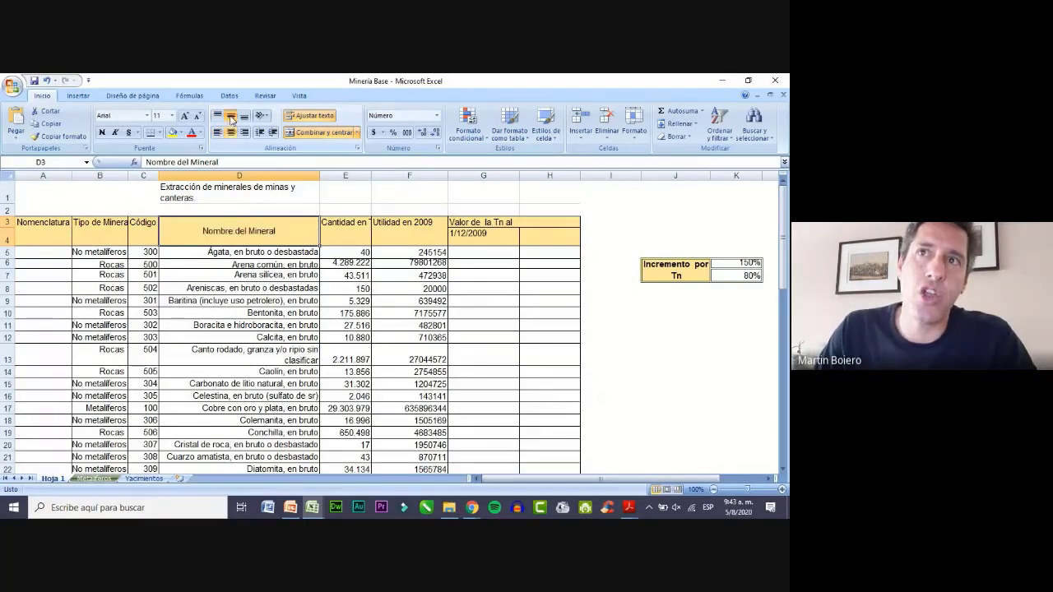
{"action": "left_click", "coordinate": [101, 133]}
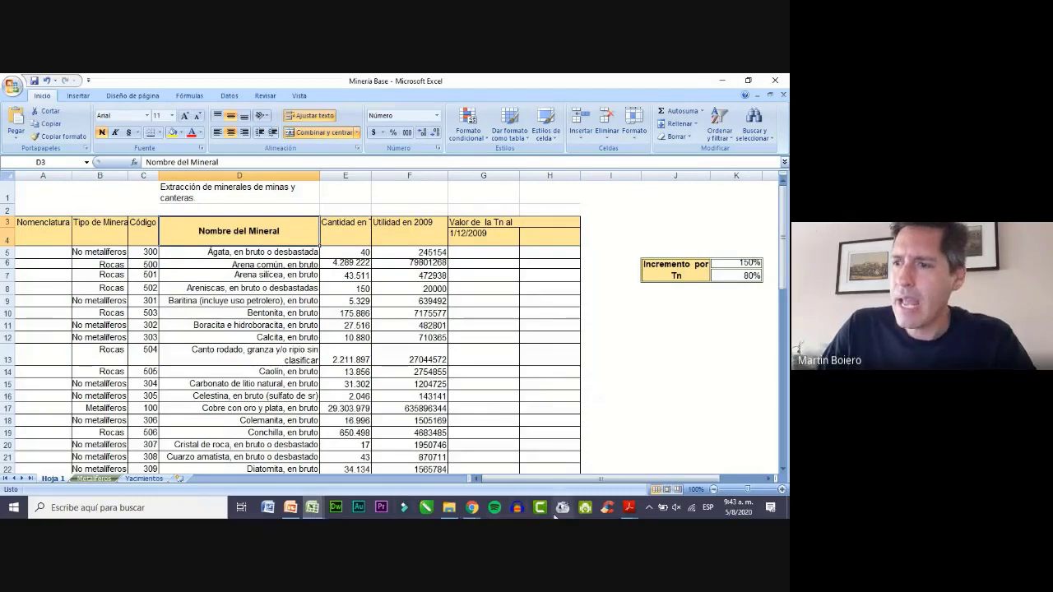
Switch to Adobe Acrobat Reader and close the Consigna 6° document, leaving the Consigna 7° PDF open.
{"action": "mouse_move", "coordinate": [633, 511]}
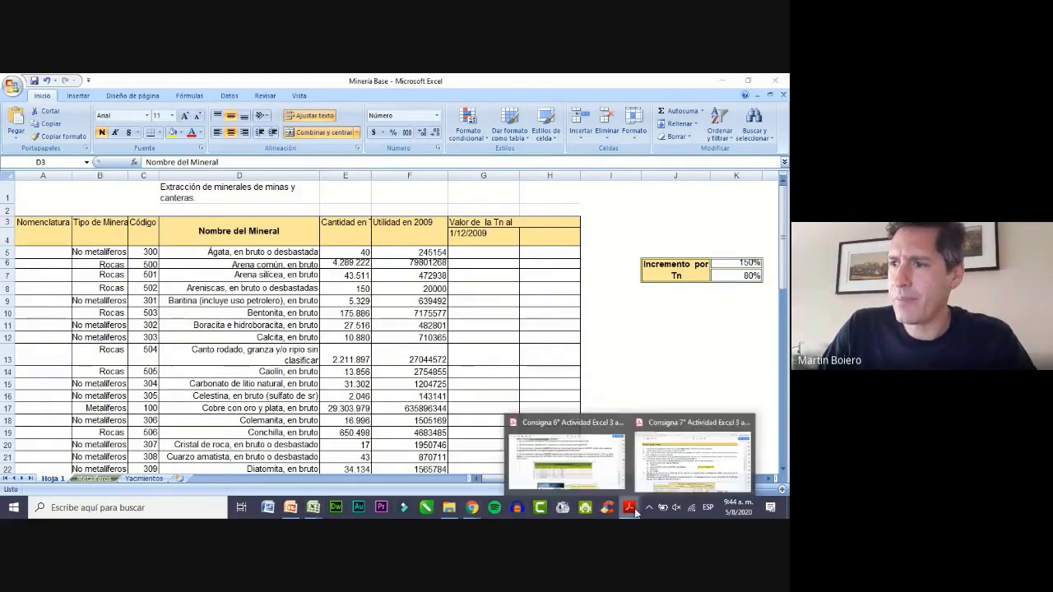
{"action": "left_click", "coordinate": [604, 475]}
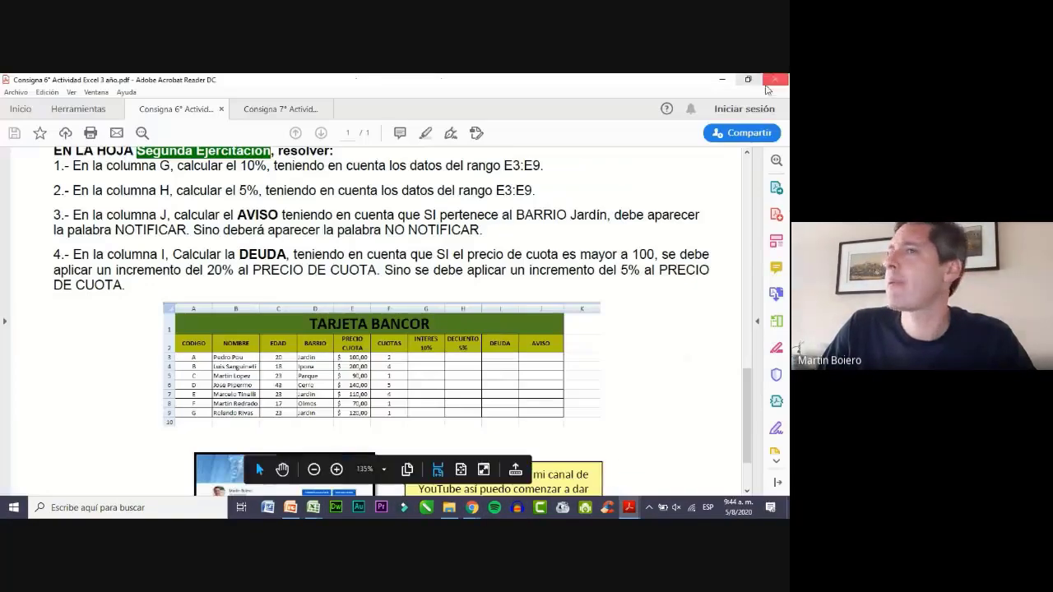
{"action": "left_click", "coordinate": [219, 109]}
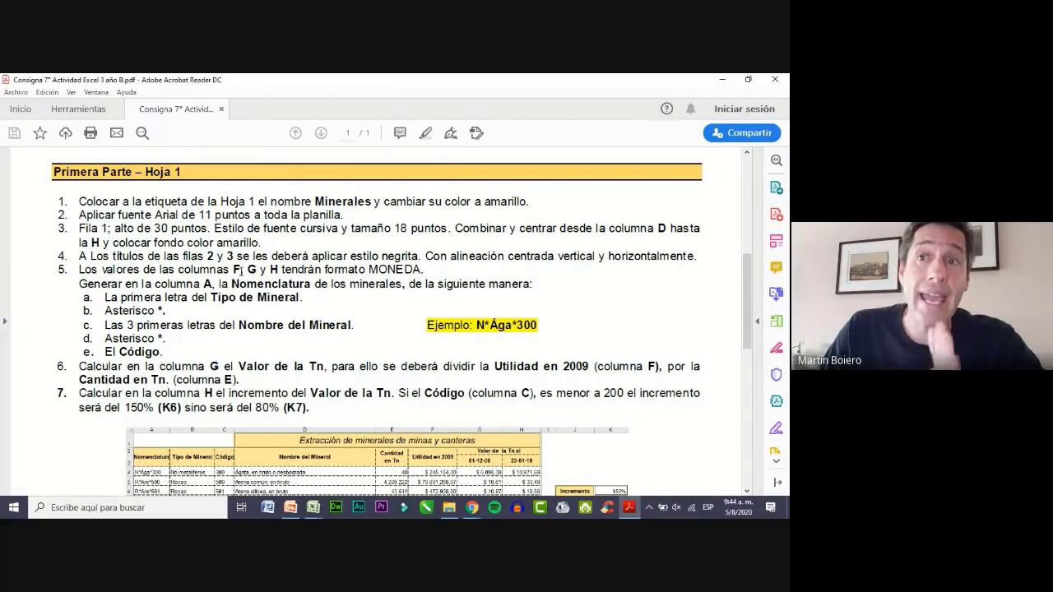
In Minería Base, format the values of columns F, G and H from row 5 down as Moneda, followed by the $ Español (Argentina) accounting format.
{"action": "left_click", "coordinate": [313, 510]}
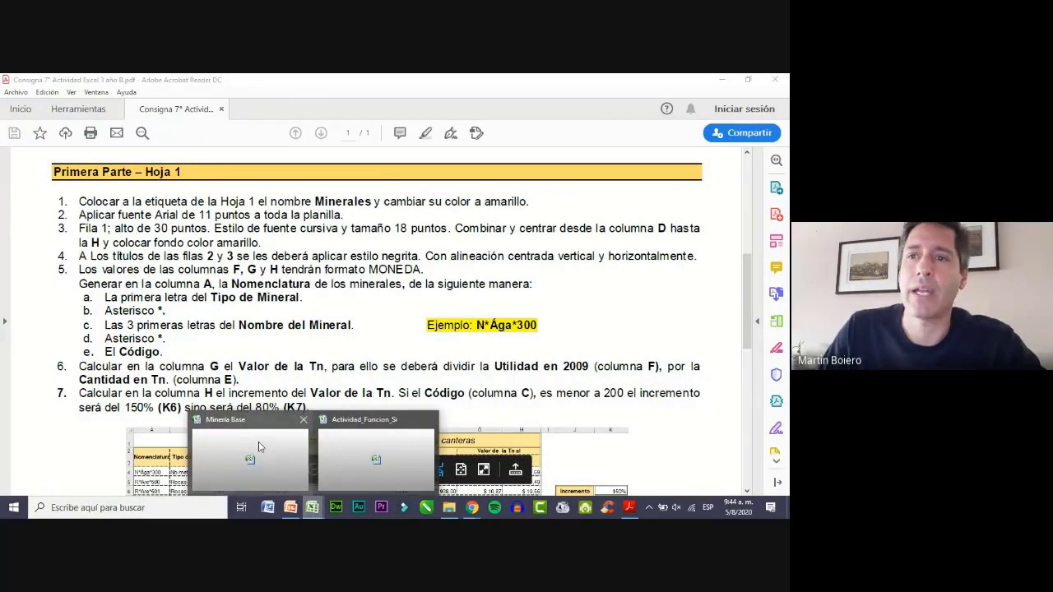
{"action": "left_click", "coordinate": [429, 421]}
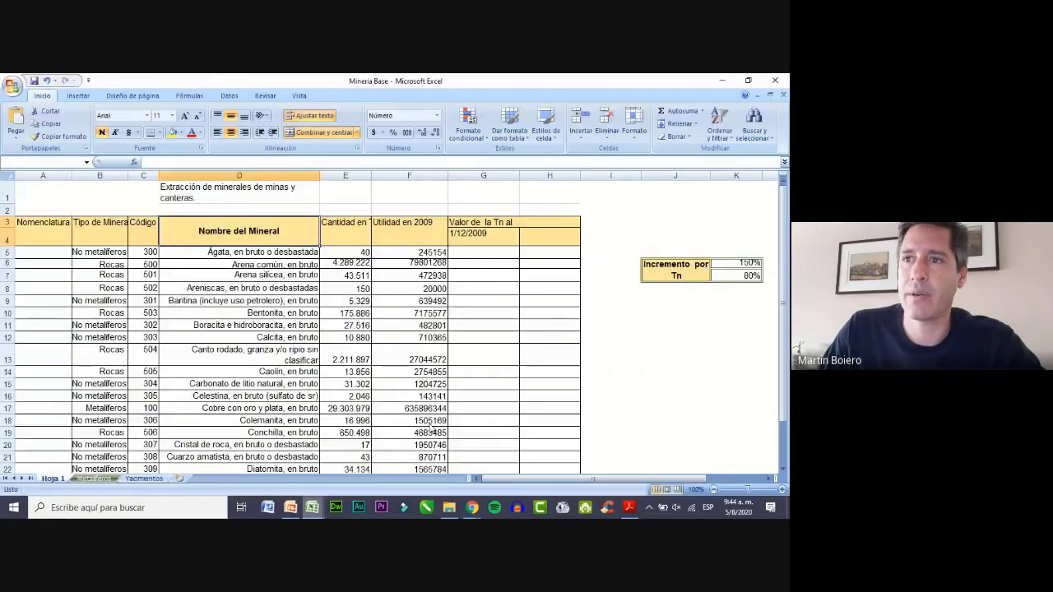
{"action": "left_click", "coordinate": [470, 276]}
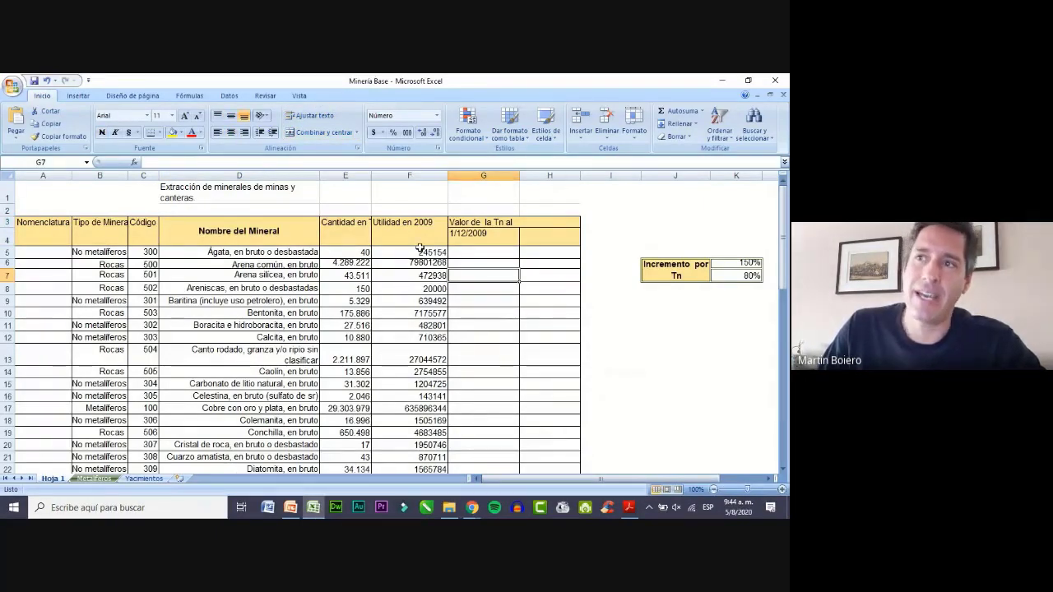
{"action": "left_click_drag", "start_coordinate": [422, 251], "coordinate": [528, 414]}
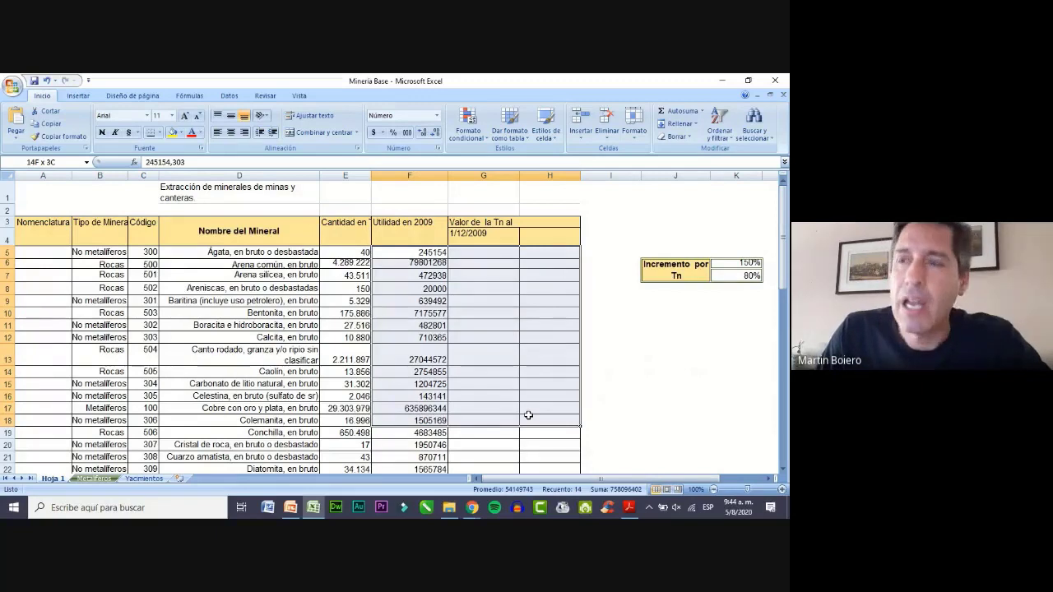
{"action": "left_click", "coordinate": [483, 252]}
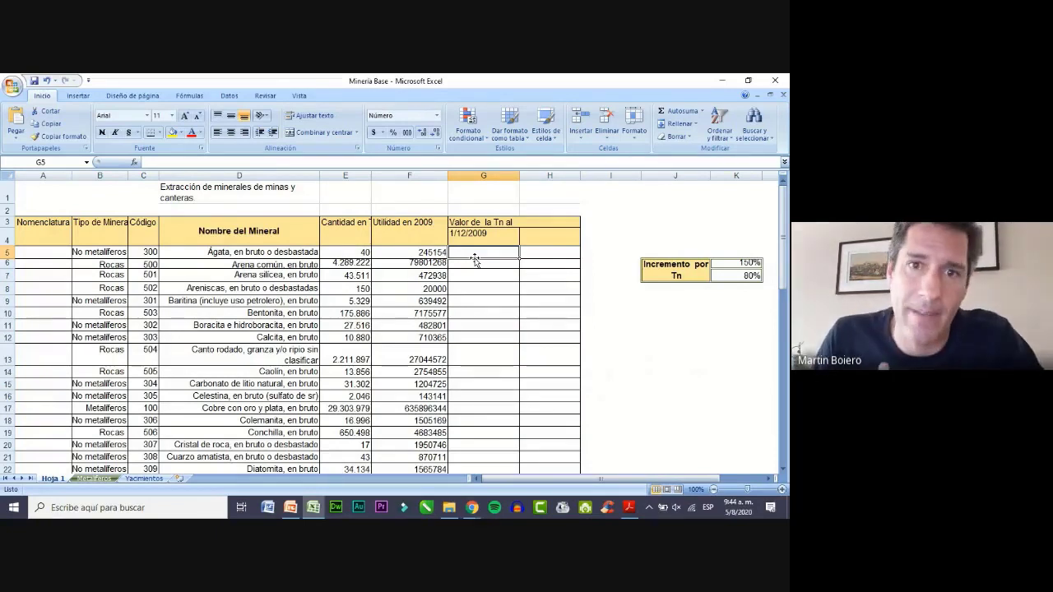
{"action": "left_click_drag", "start_coordinate": [415, 251], "coordinate": [524, 453]}
{"action": "scroll", "coordinate": [483, 207], "scroll_direction": "up", "scroll_amount": 4}
{"action": "scroll", "coordinate": [482, 208], "scroll_direction": "up", "scroll_amount": 7}
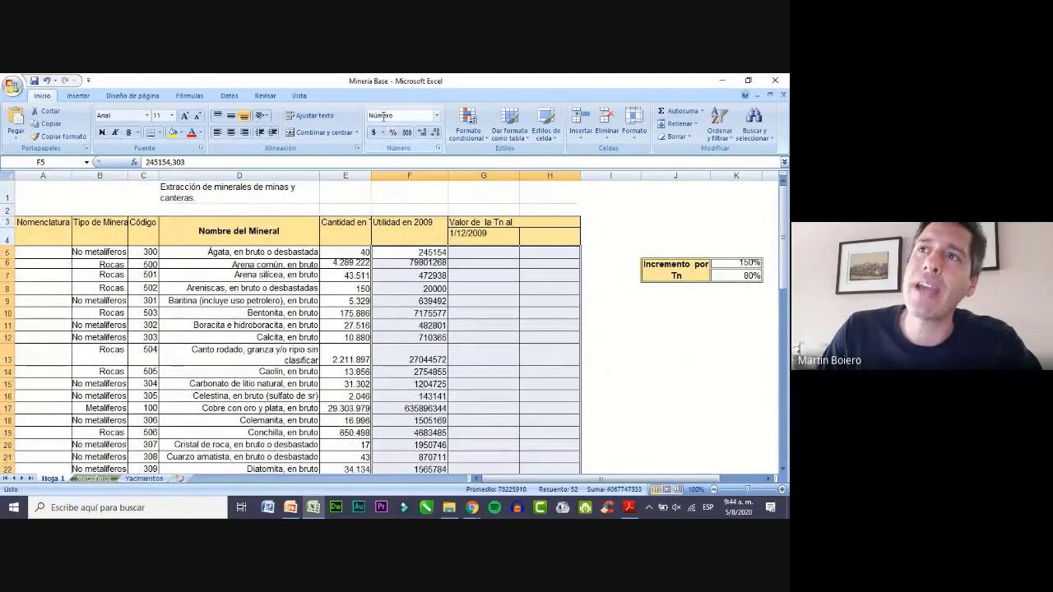
{"action": "left_click", "coordinate": [437, 116]}
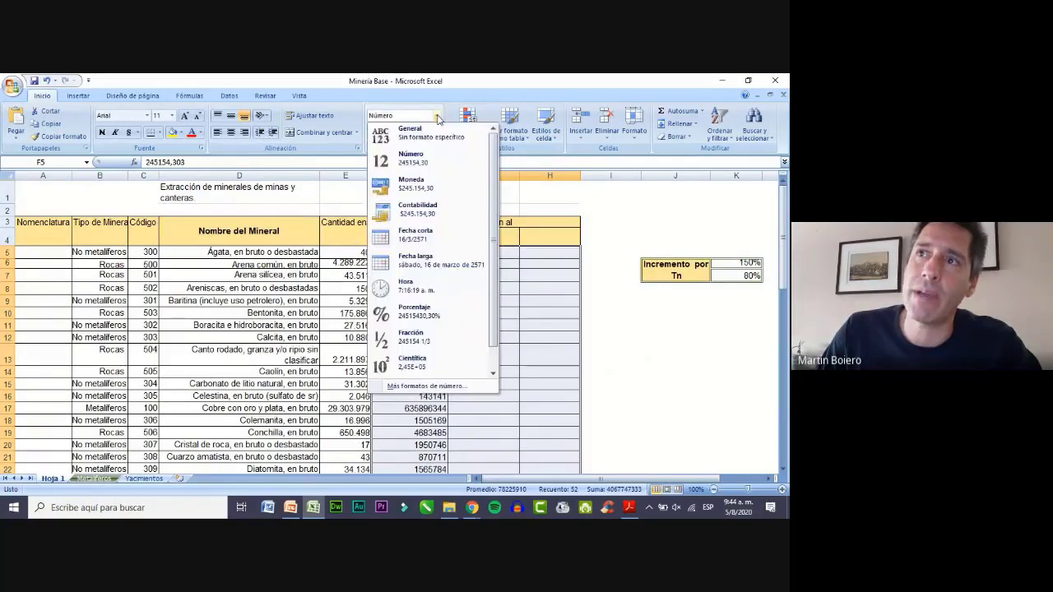
{"action": "left_click", "coordinate": [424, 189]}
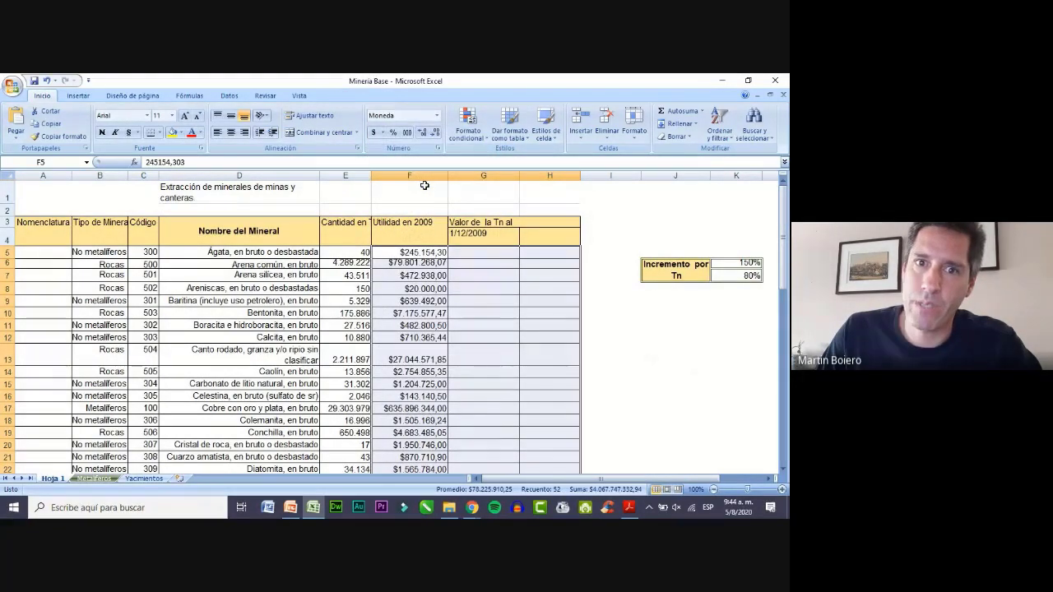
{"action": "left_click", "coordinate": [382, 133]}
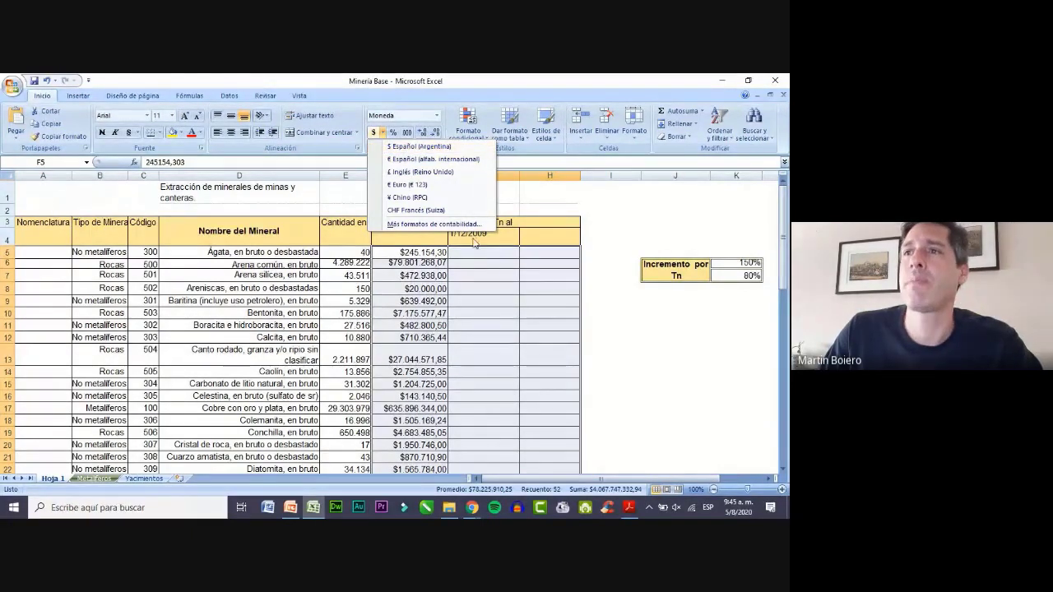
{"action": "left_click", "coordinate": [419, 147]}
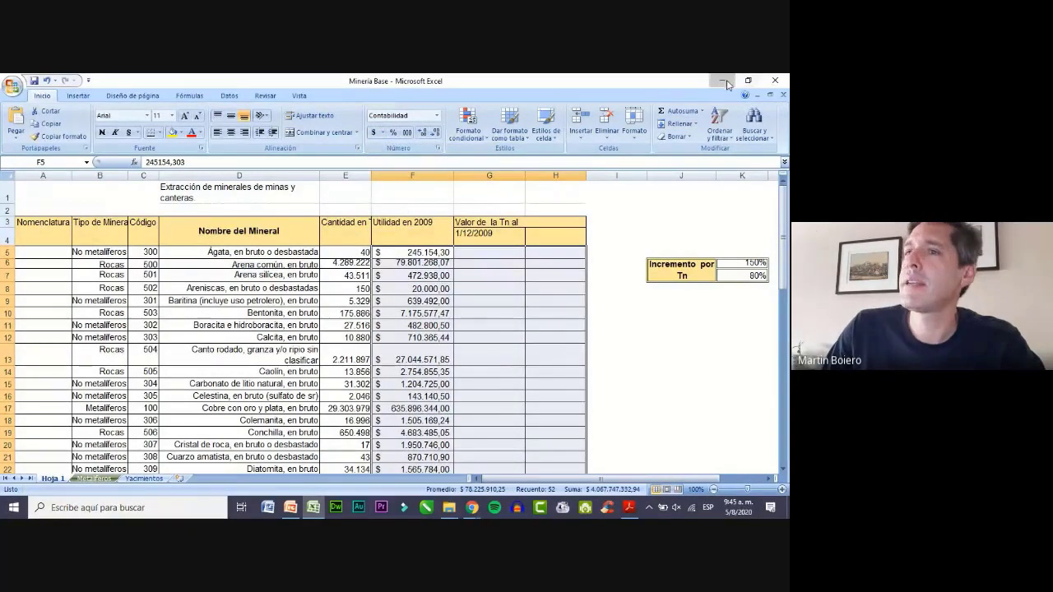
Switch to the Consigna 7° PDF and read the instructions for generating the Nomenclatura in column A.
{"action": "left_click", "coordinate": [723, 81]}
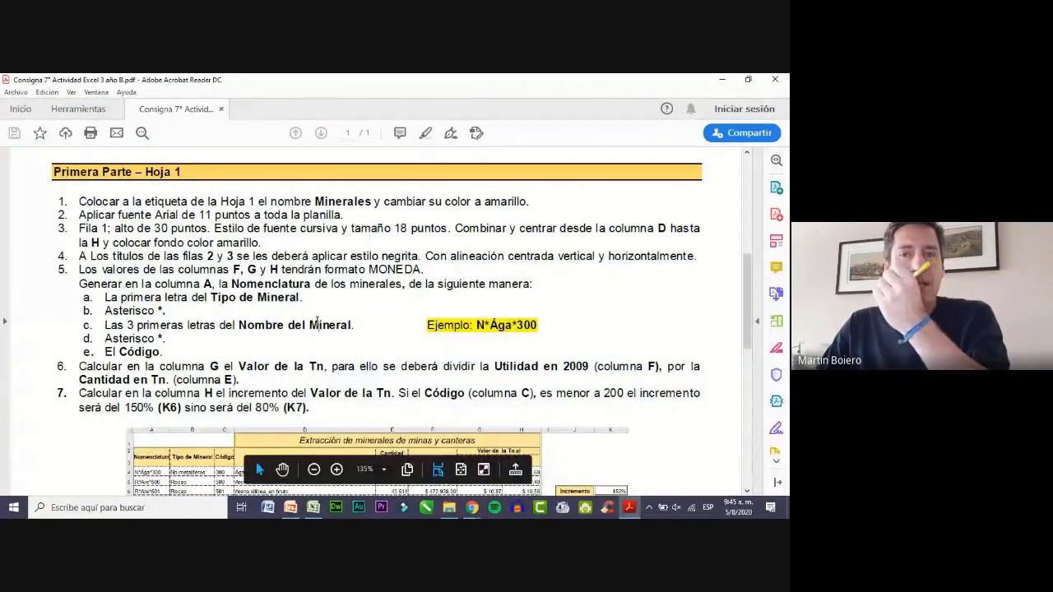
{"action": "scroll", "coordinate": [132, 261], "scroll_direction": "down", "scroll_amount": 1}
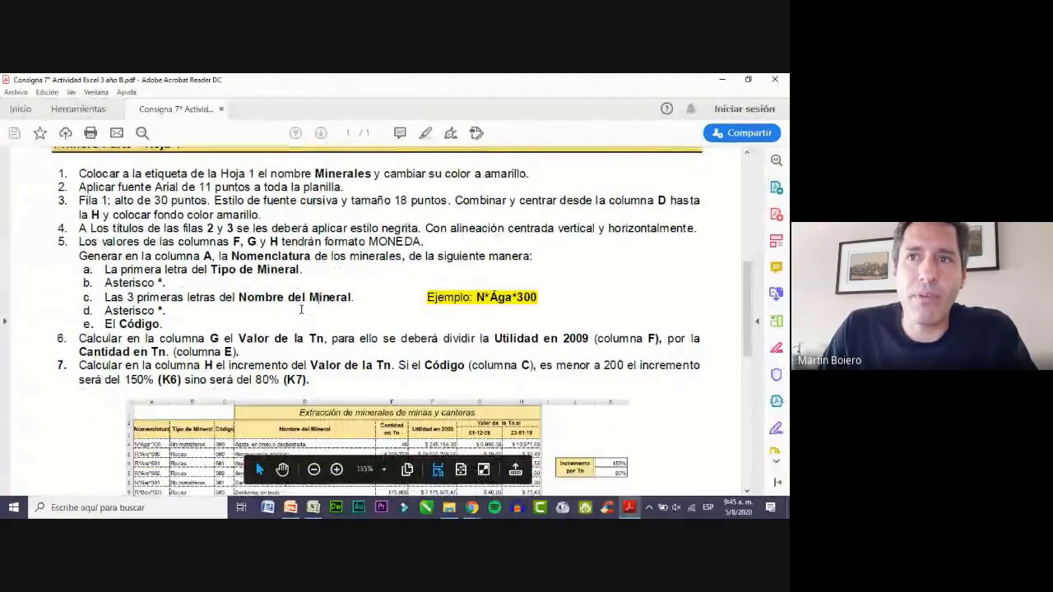
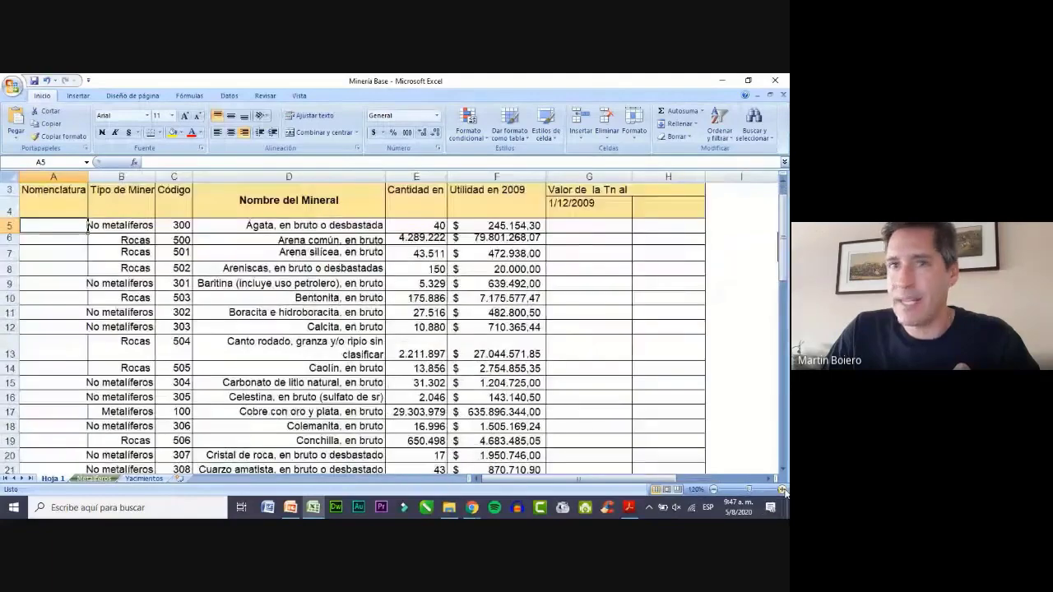
Start a CONCATENAR formula in cell A5 of Hoja 1, under the Nomenclatura header.
{"action": "left_click", "coordinate": [783, 489]}
{"action": "left_click", "coordinate": [783, 490]}
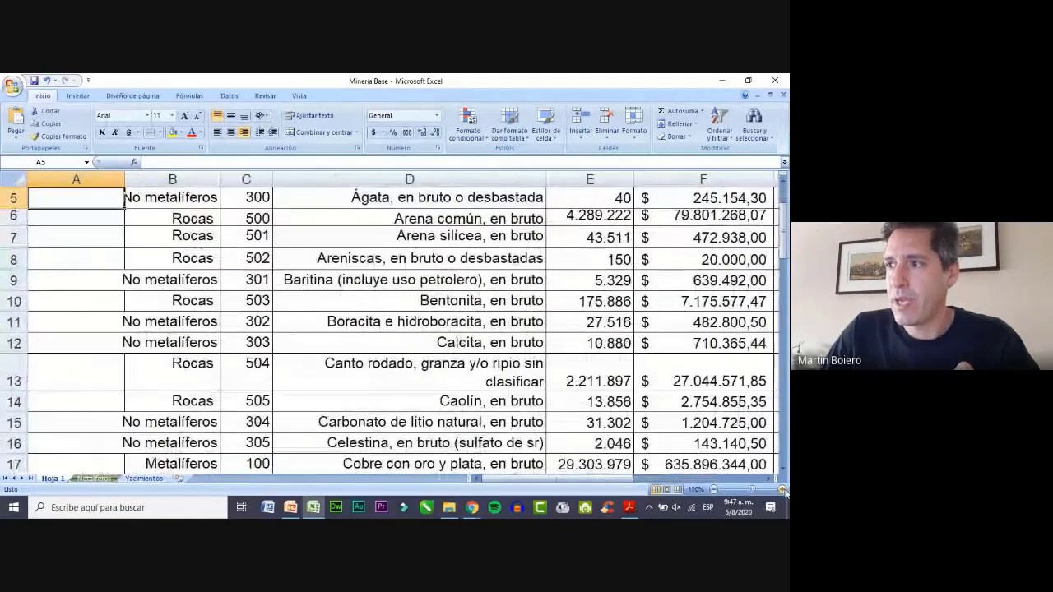
{"action": "scroll", "coordinate": [267, 275], "scroll_direction": "up", "scroll_amount": 2}
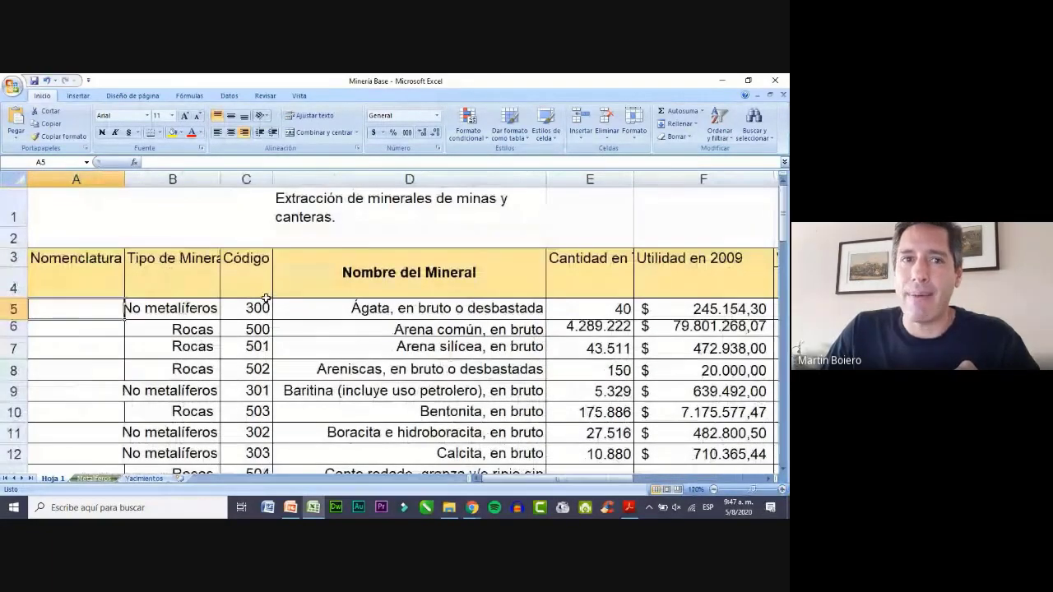
{"action": "scroll", "coordinate": [266, 298], "scroll_direction": "down", "scroll_amount": 1}
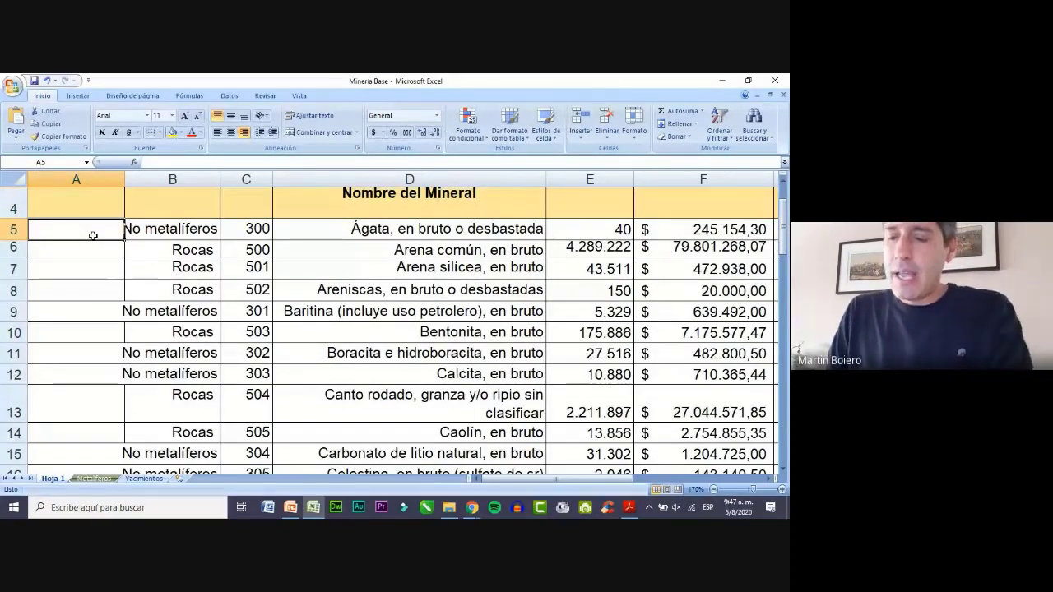
{"action": "type", "text": "="}
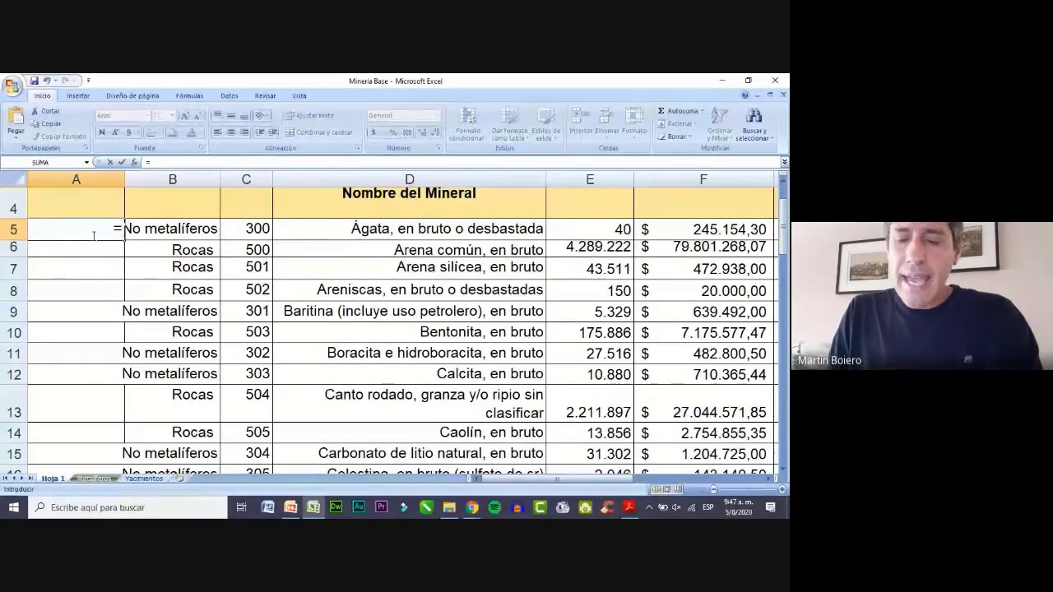
{"action": "type", "text": "co"}
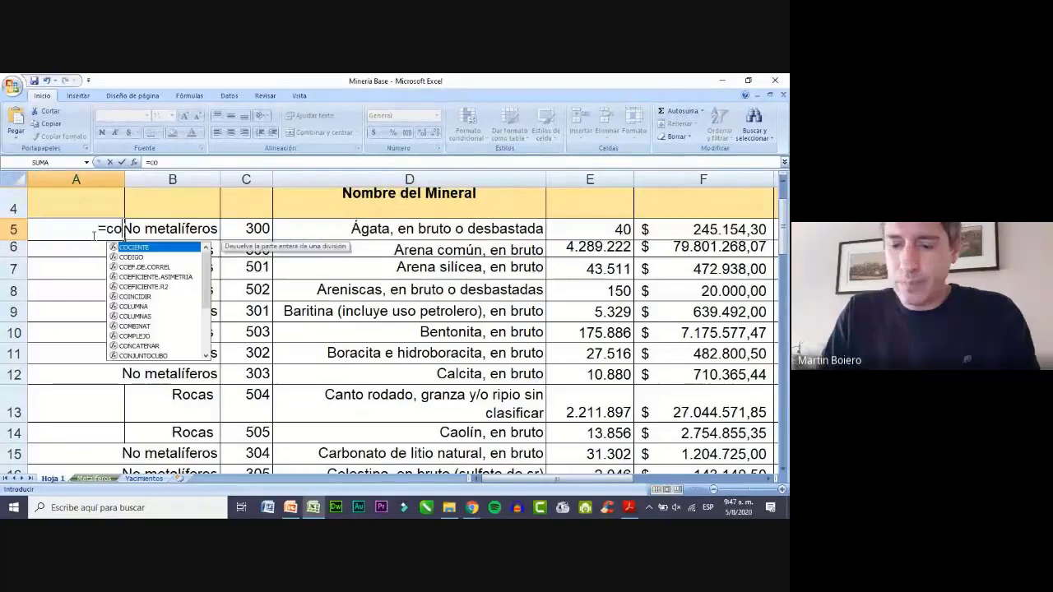
{"action": "type", "text": "ncatenar"}
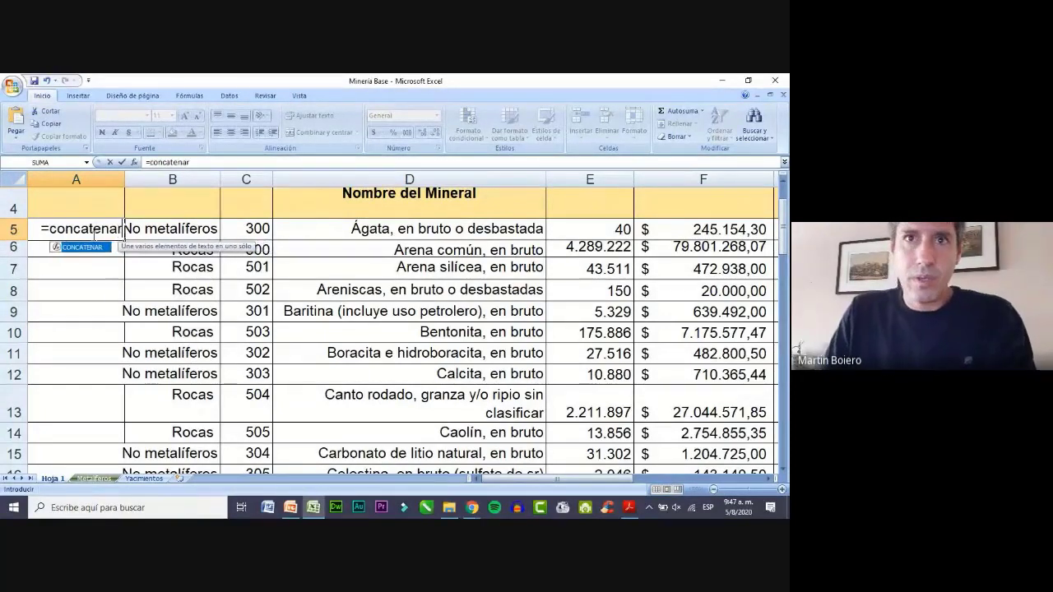
{"action": "type", "text": "("}
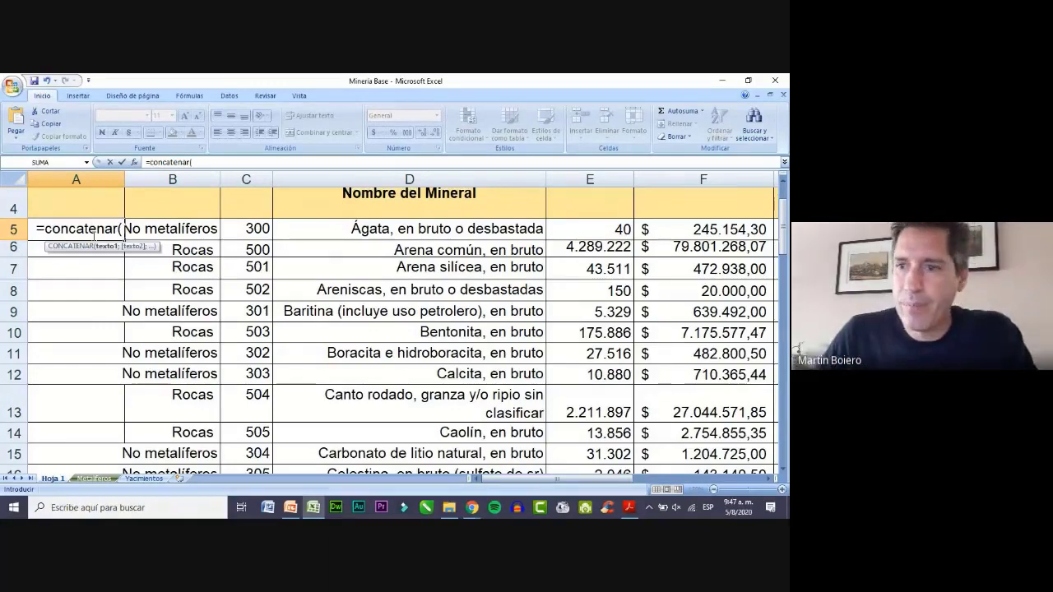
Check the Nomenclatura instructions in the Consigna 7° PDF and, in Minería Base, complete the A5 formula as =CONCATENAR(IZQUIERDA(B5;1)), accepting the proposed correction.
{"action": "left_click", "coordinate": [629, 509]}
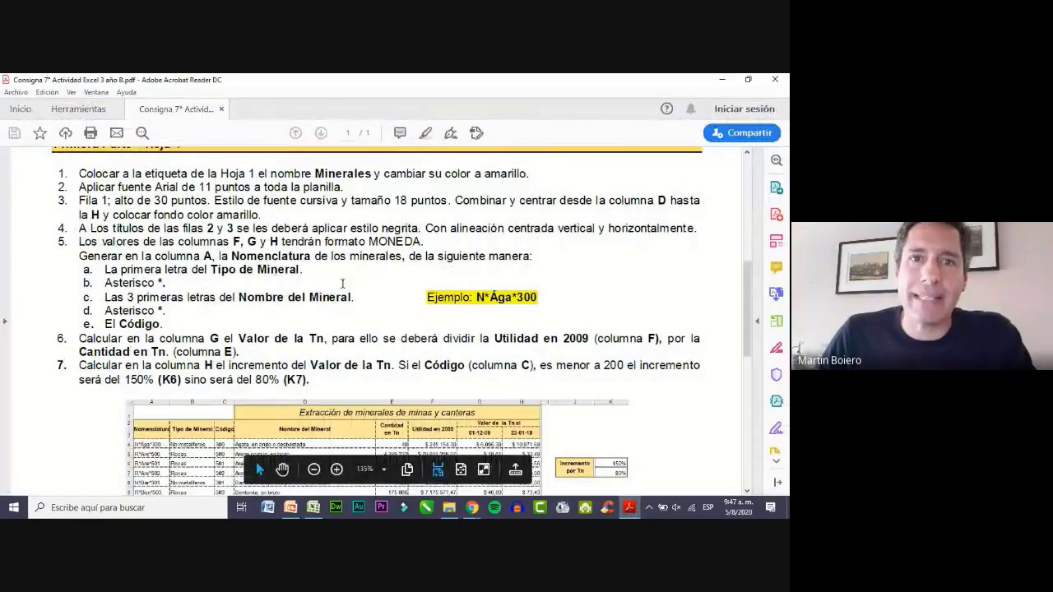
{"action": "key", "text": "alt+Tab"}
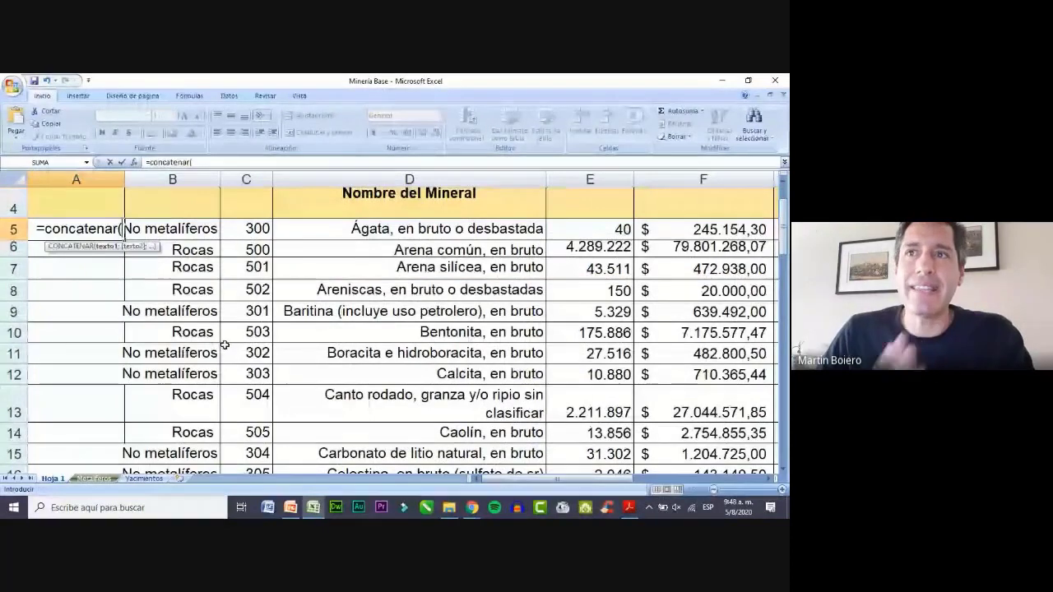
{"action": "scroll", "coordinate": [255, 306], "scroll_direction": "up", "scroll_amount": 1}
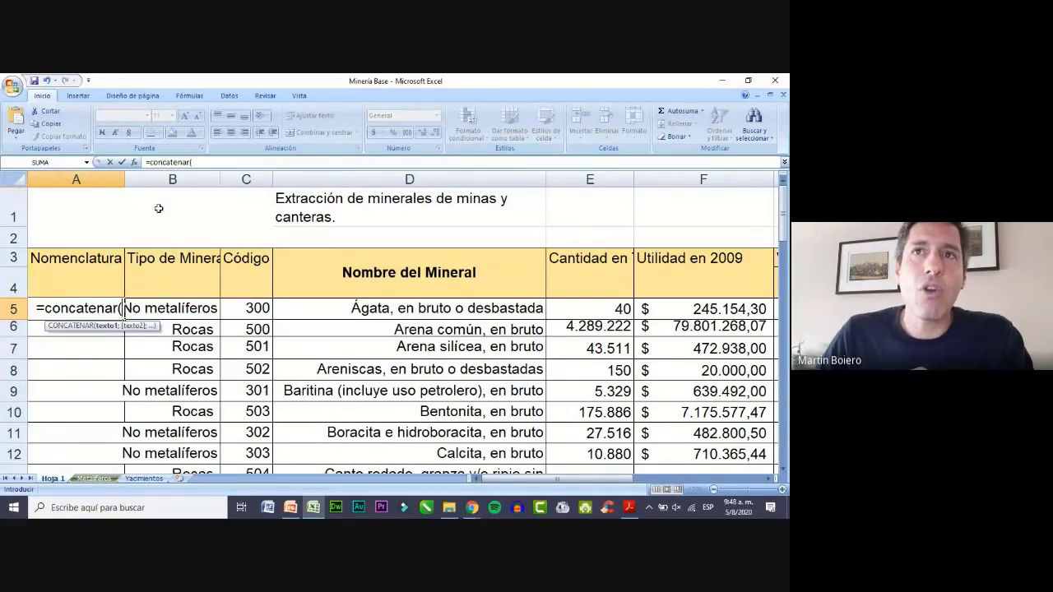
{"action": "scroll", "coordinate": [179, 323], "scroll_direction": "down", "scroll_amount": 1}
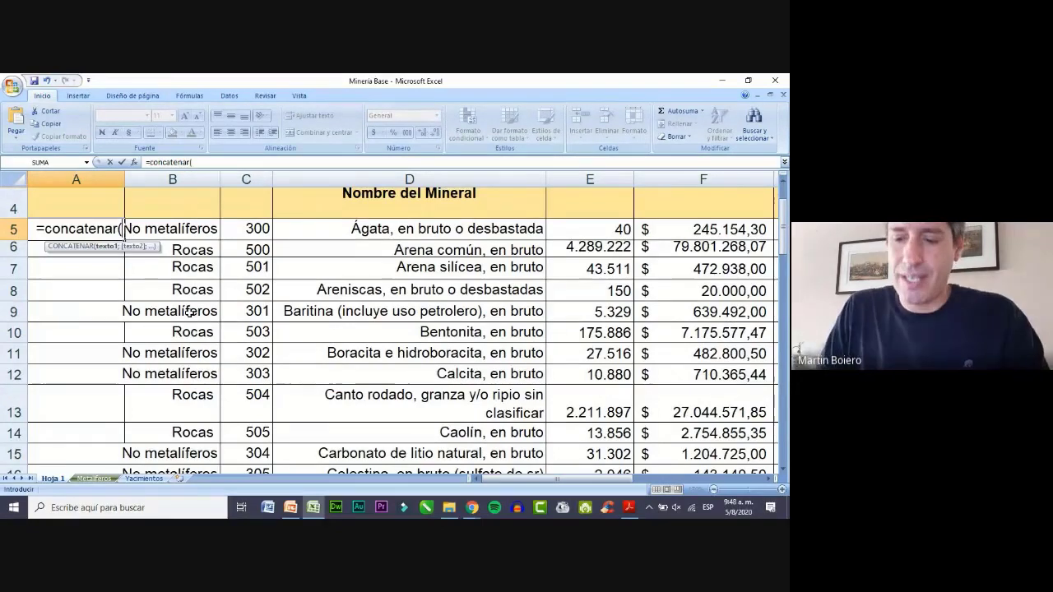
{"action": "type", "text": "izquierda"}
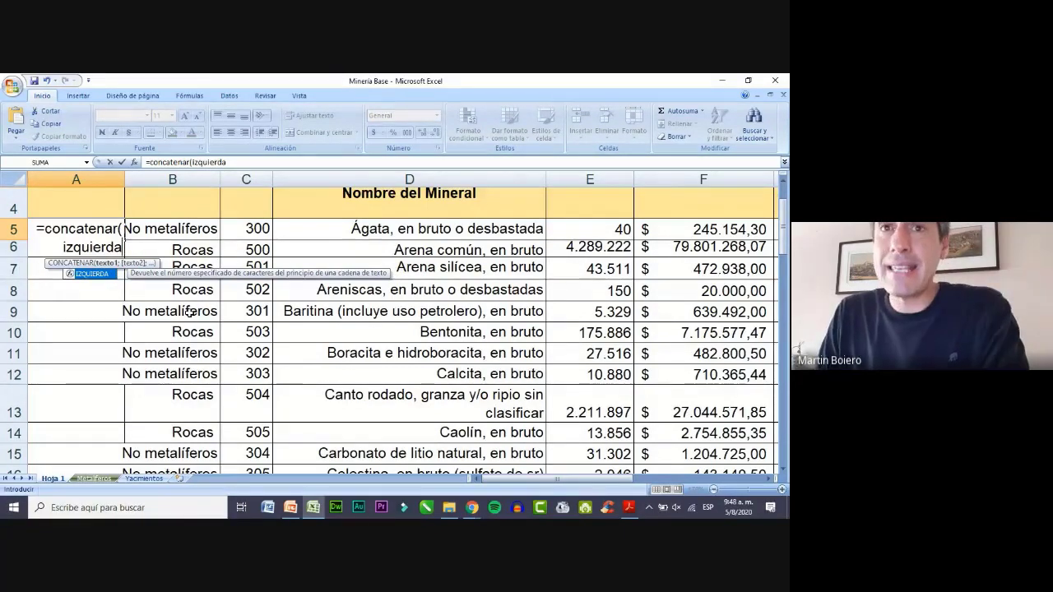
{"action": "type", "text": "("}
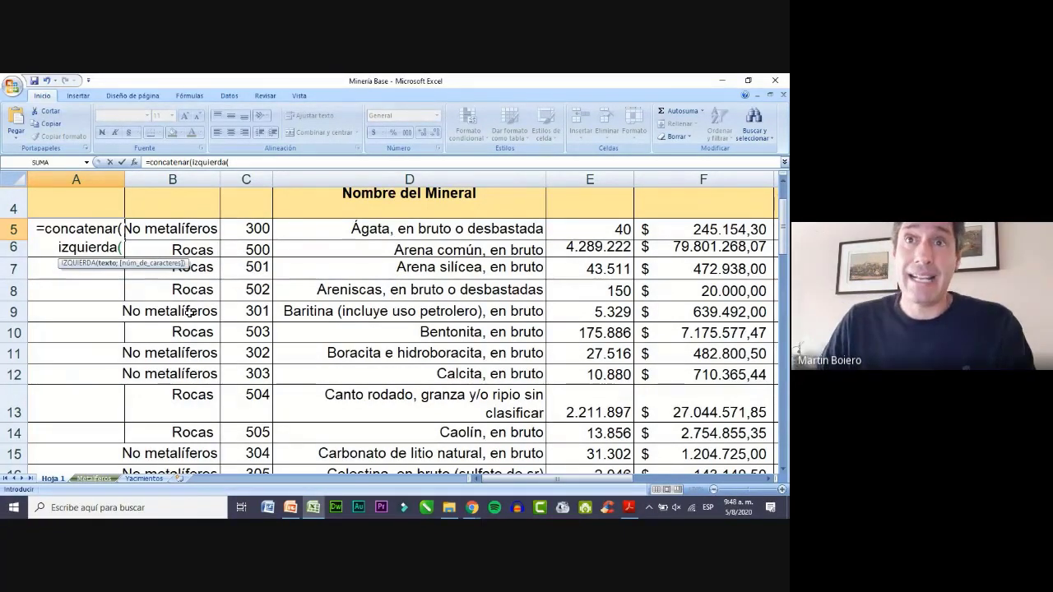
{"action": "left_click", "coordinate": [213, 237]}
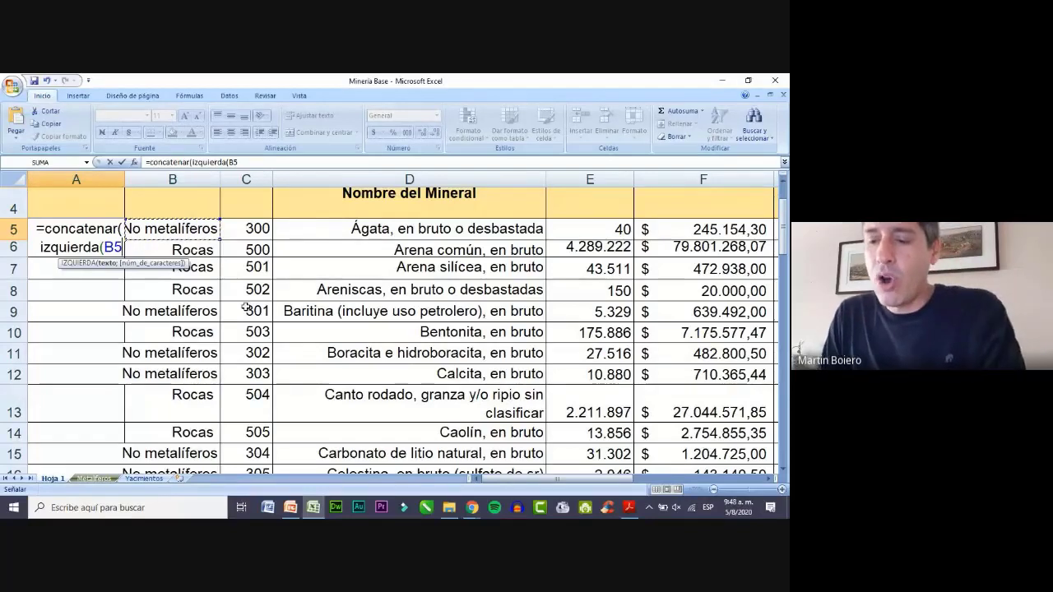
{"action": "type", "text": ";"}
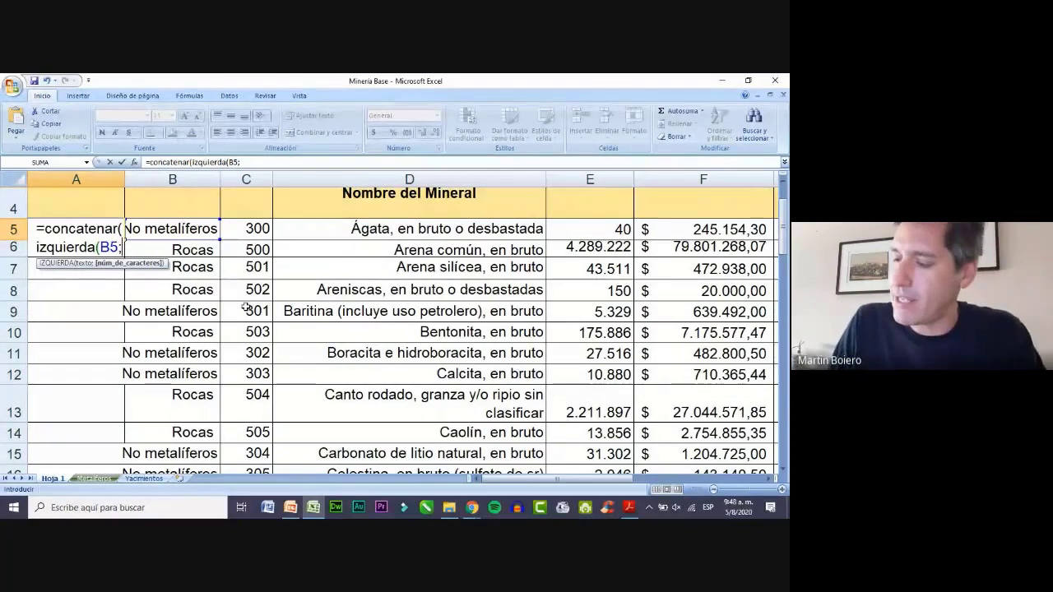
{"action": "type", "text": "1"}
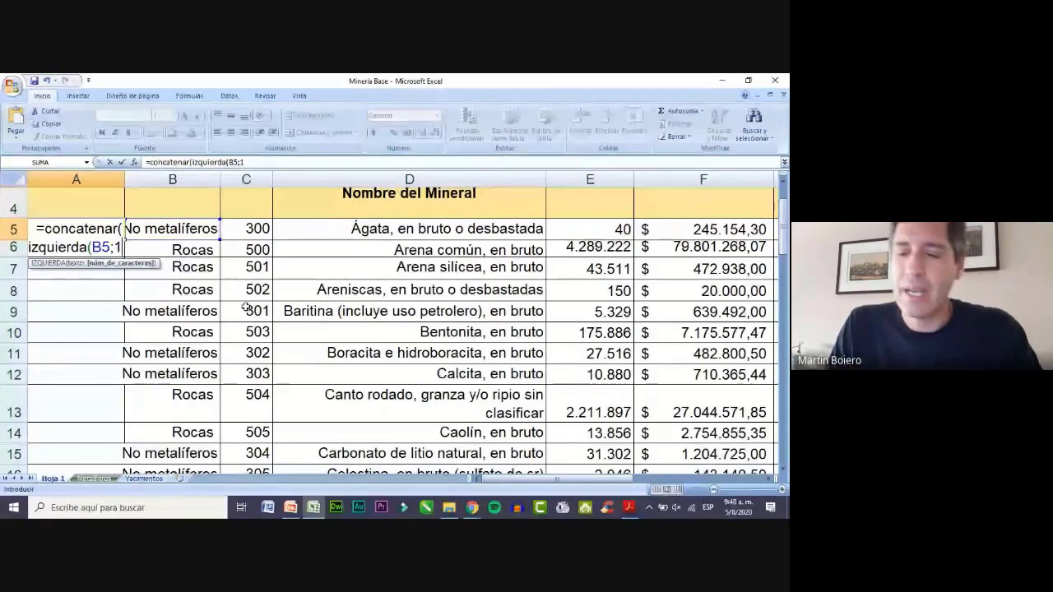
{"action": "type", "text": ")"}
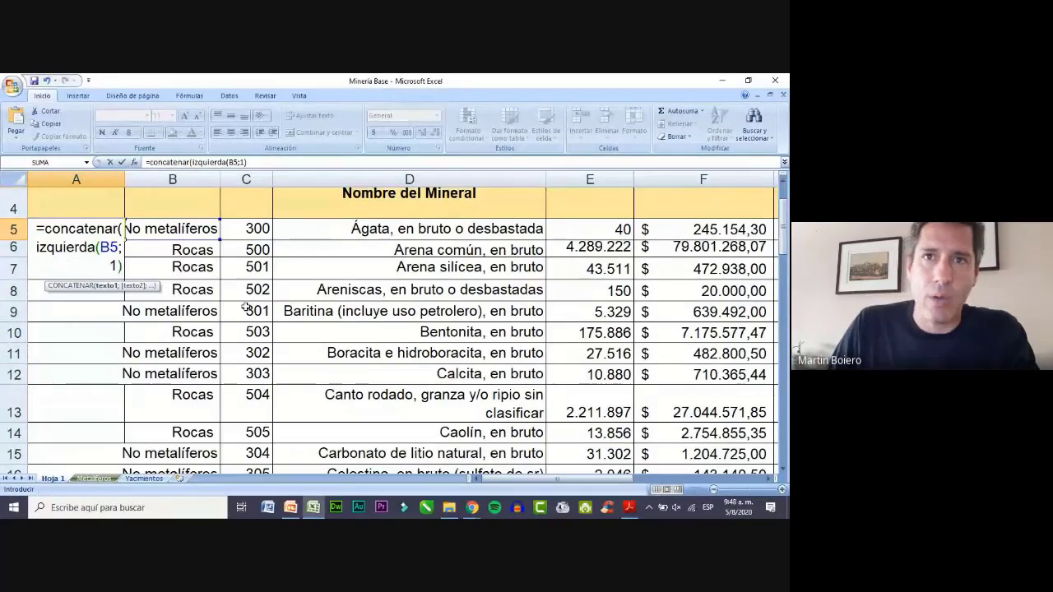
{"action": "key", "text": "Return"}
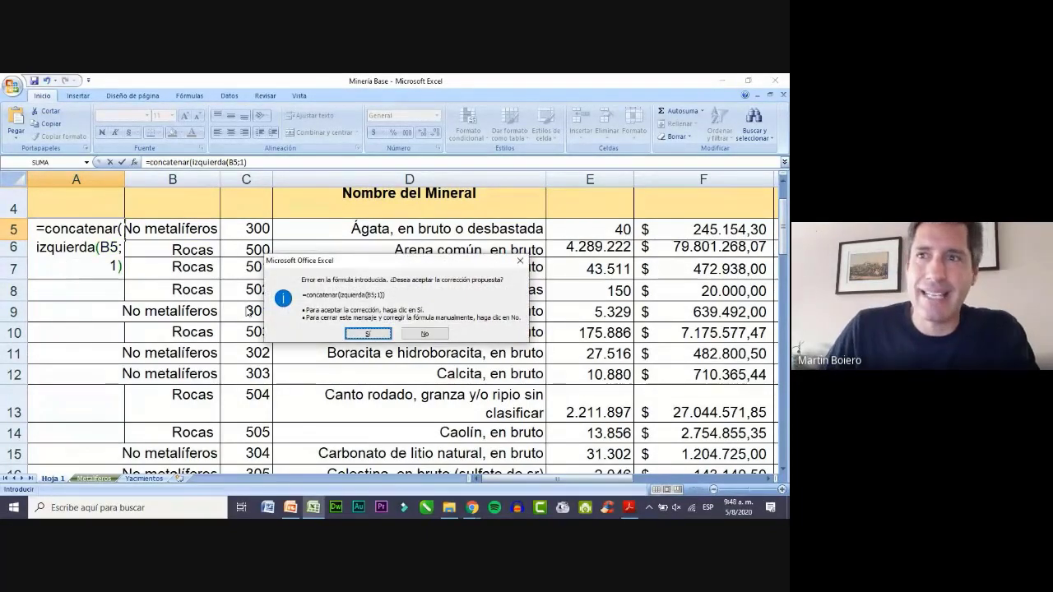
{"action": "key", "text": "Return"}
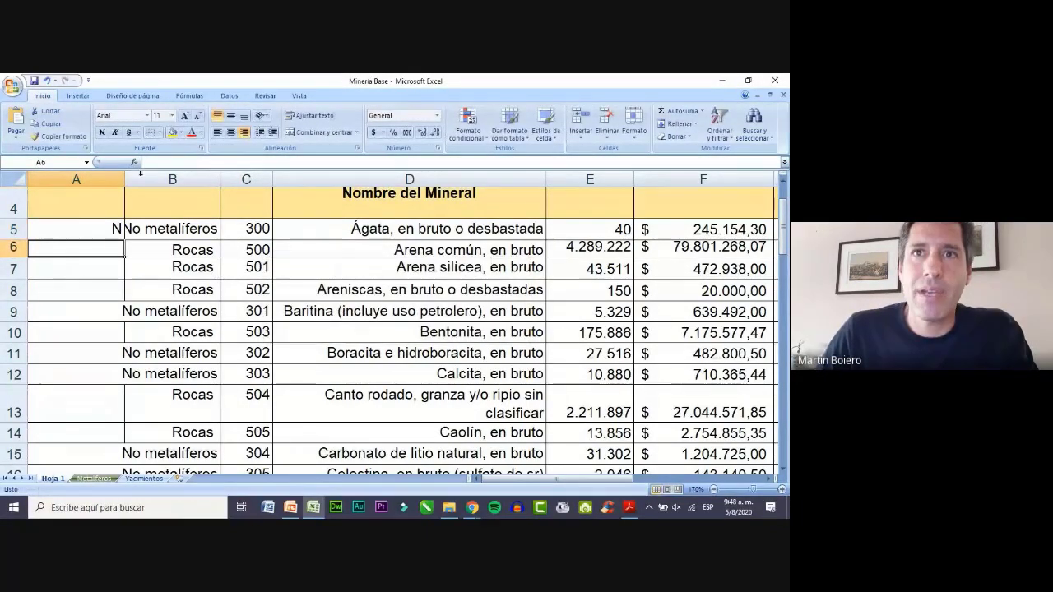
Widen column A and, checking the Consigna 7° PDF, add "*" as the second text of the CONCATENAR formula in A5 of Minería Base.
{"action": "left_click_drag", "start_coordinate": [124, 179], "coordinate": [324, 180]}
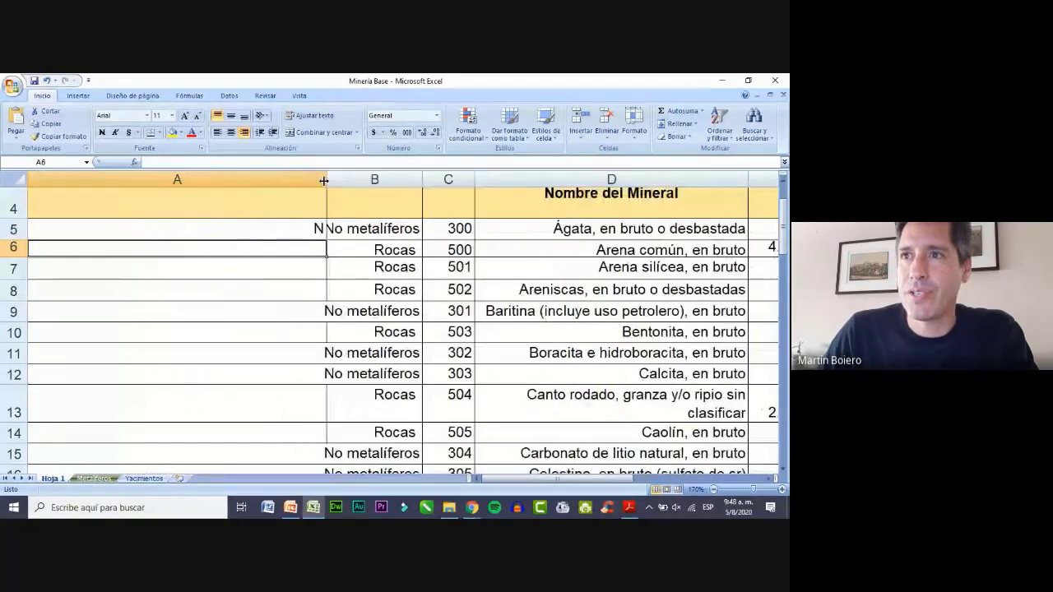
{"action": "double_click", "coordinate": [270, 229]}
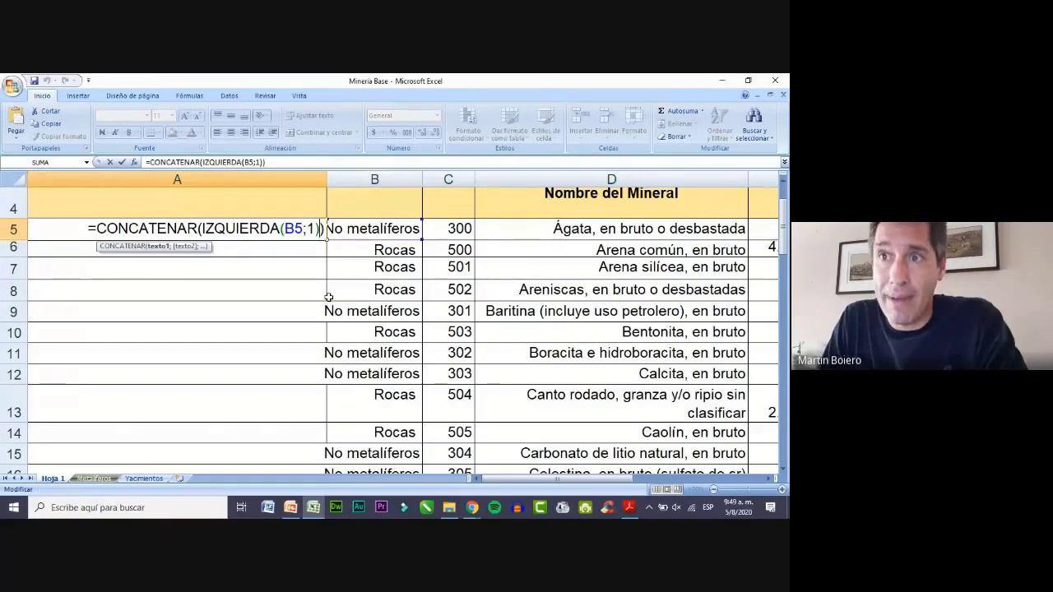
{"action": "type", "text": ";"}
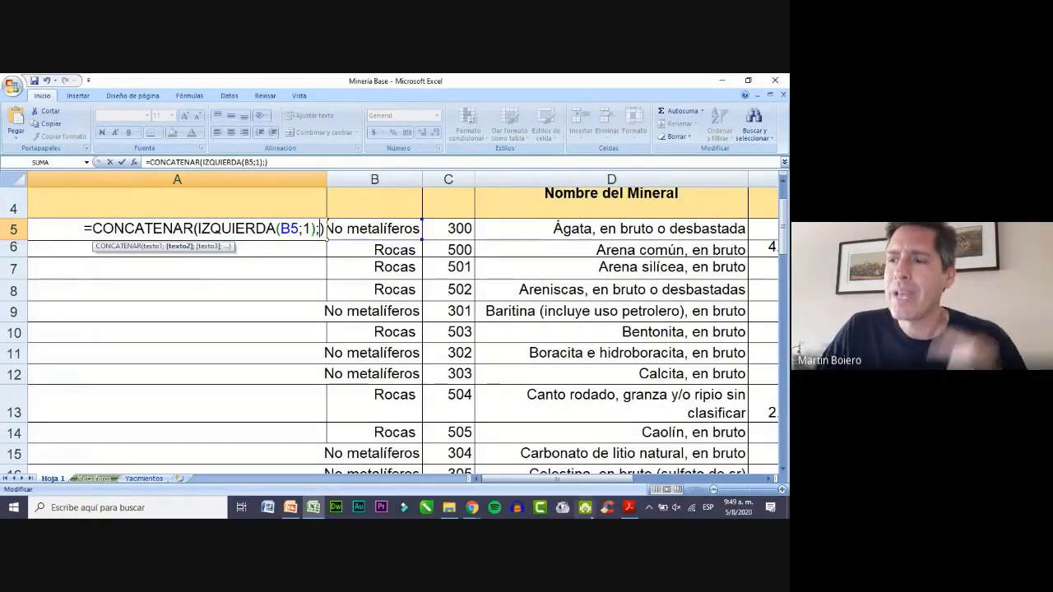
{"action": "left_click", "coordinate": [630, 508]}
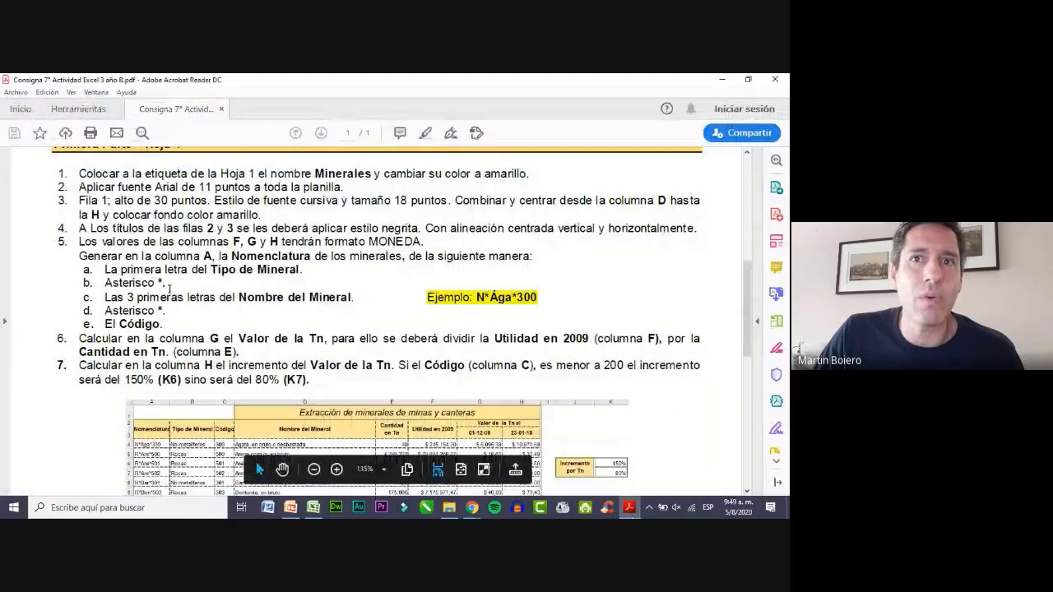
{"action": "left_click", "coordinate": [723, 81]}
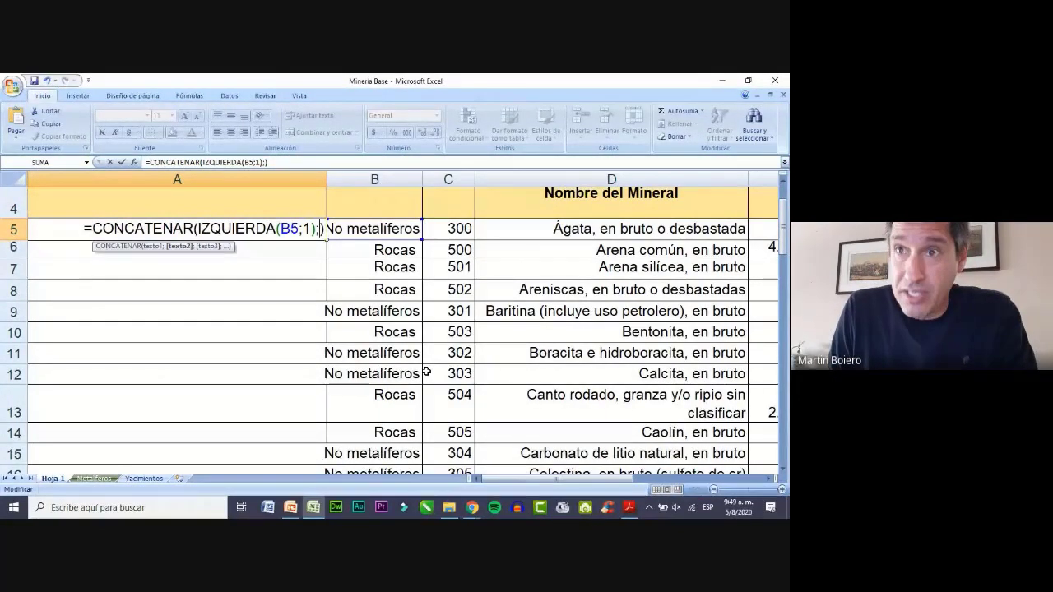
{"action": "type", "text": "\""}
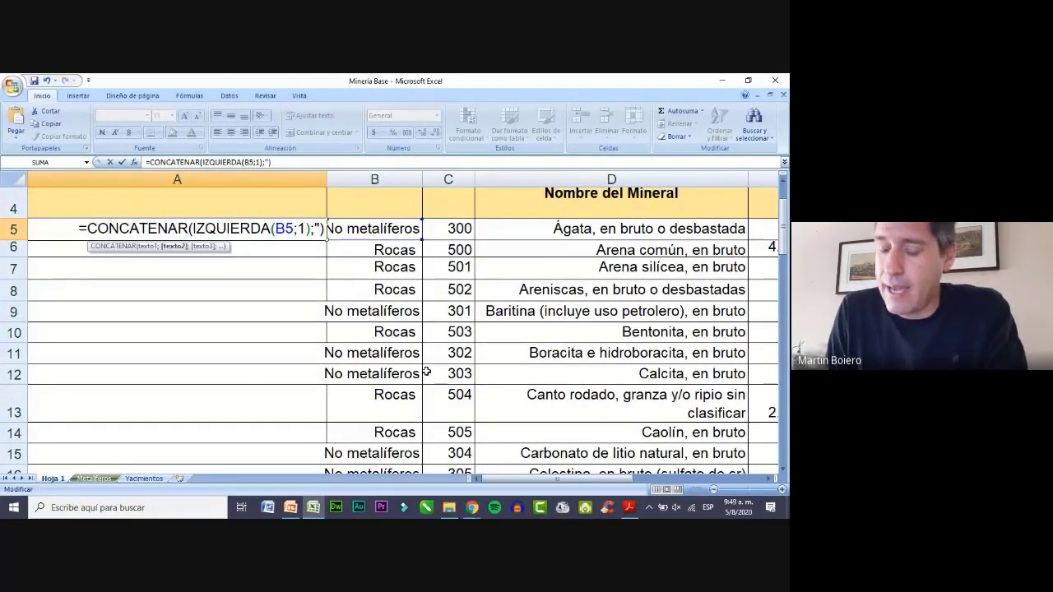
{"action": "type", "text": "*\""}
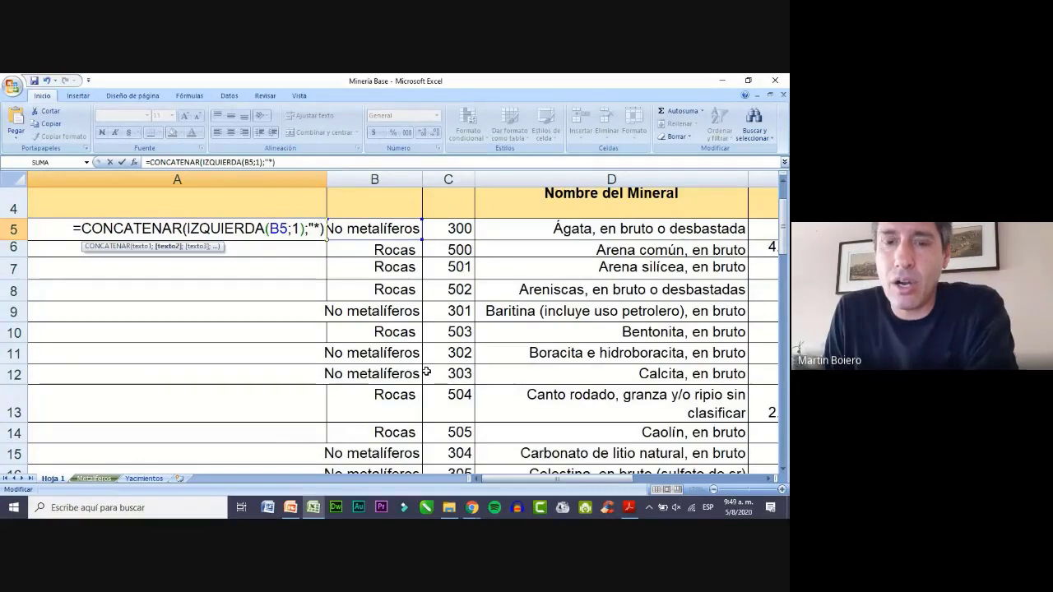
Complete the "*" argument in A5's CONCATENAR formula with a semicolon after it, consulting the assignment PDF in Acrobat Reader for the next element.
{"action": "type", "text": "\""}
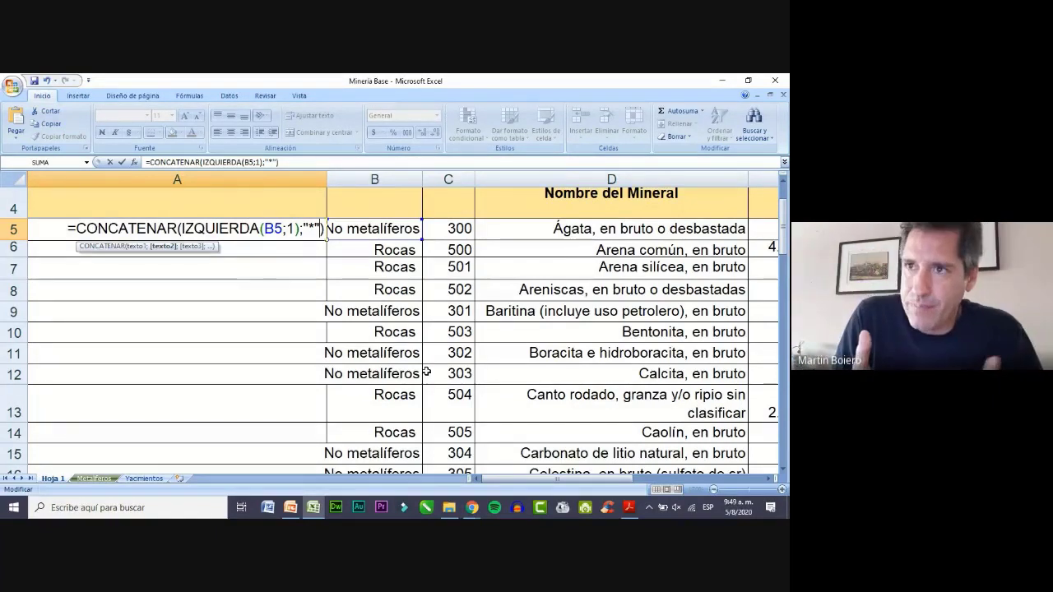
{"action": "type", "text": ";"}
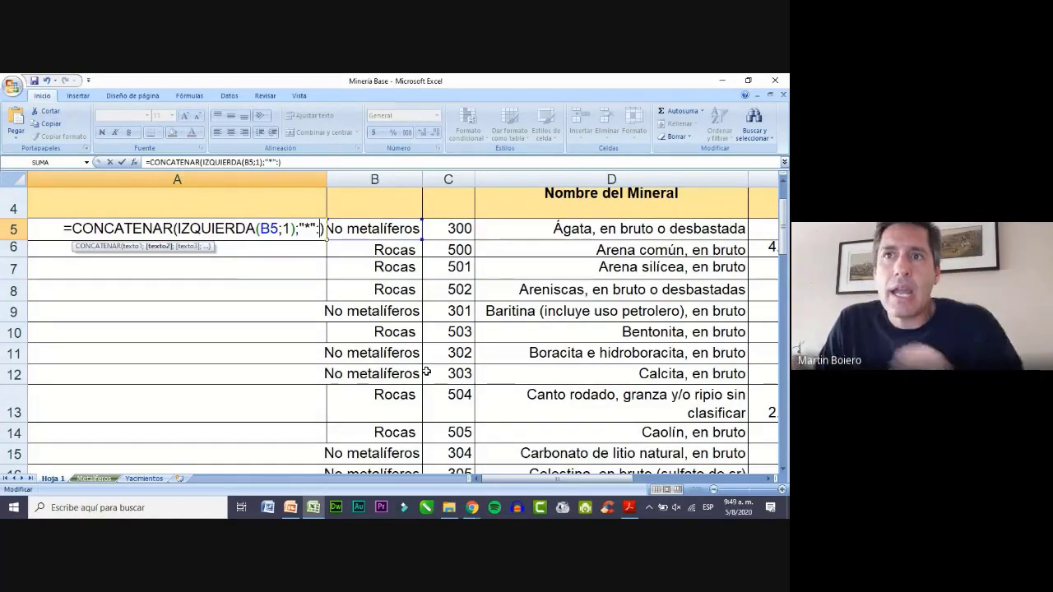
{"action": "left_click", "coordinate": [629, 509]}
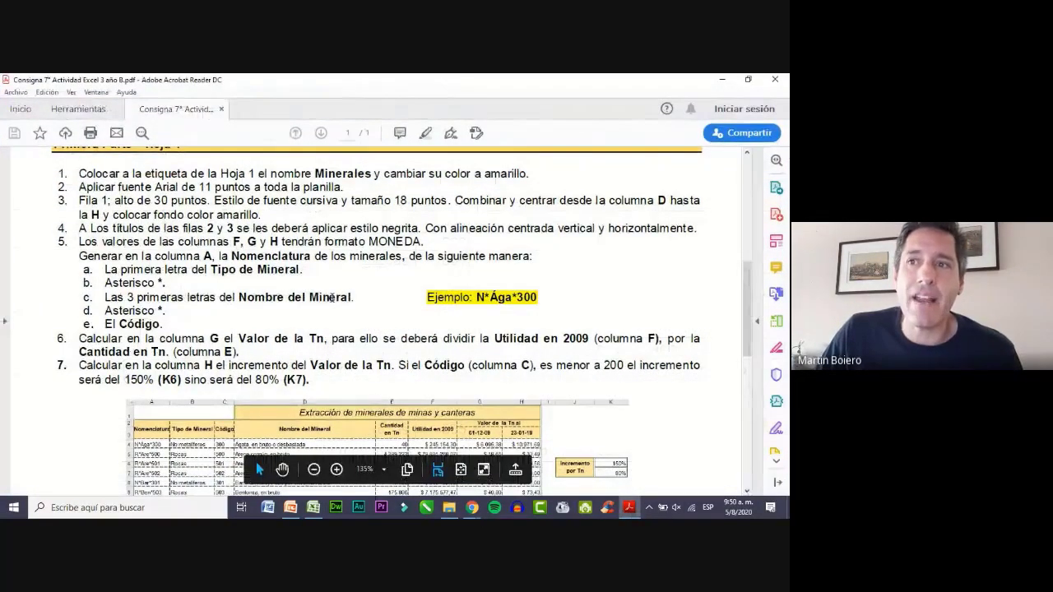
{"action": "left_click", "coordinate": [719, 81]}
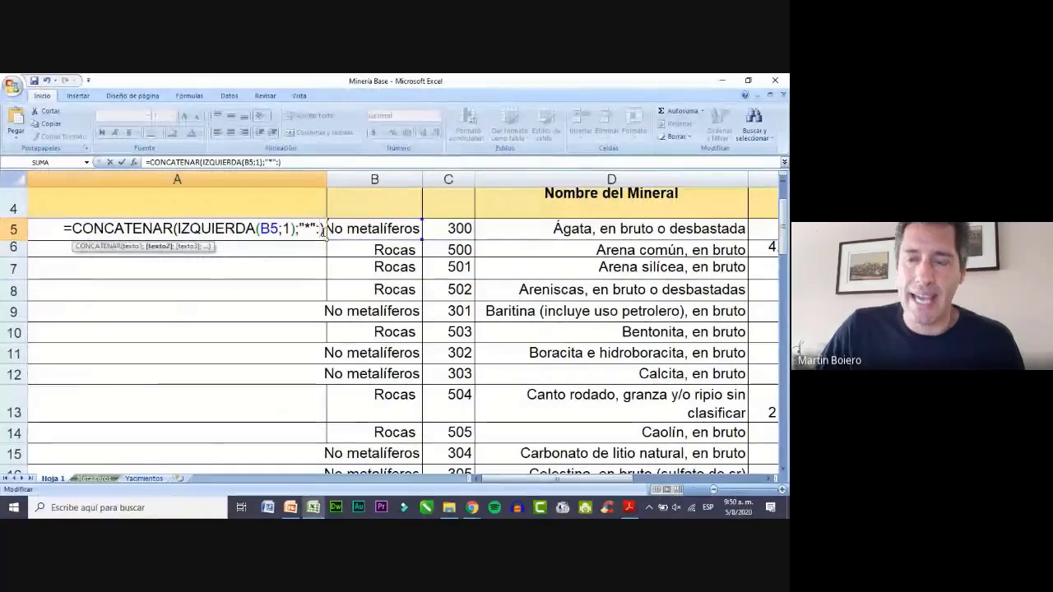
{"action": "type", "text": ";"}
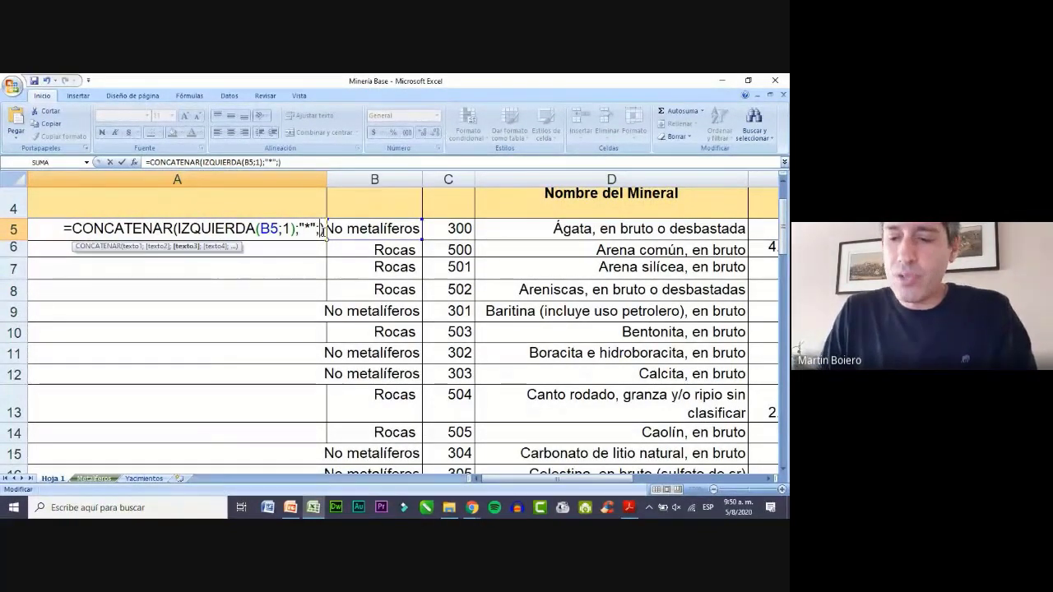
{"action": "type", "text": "izquierda"}
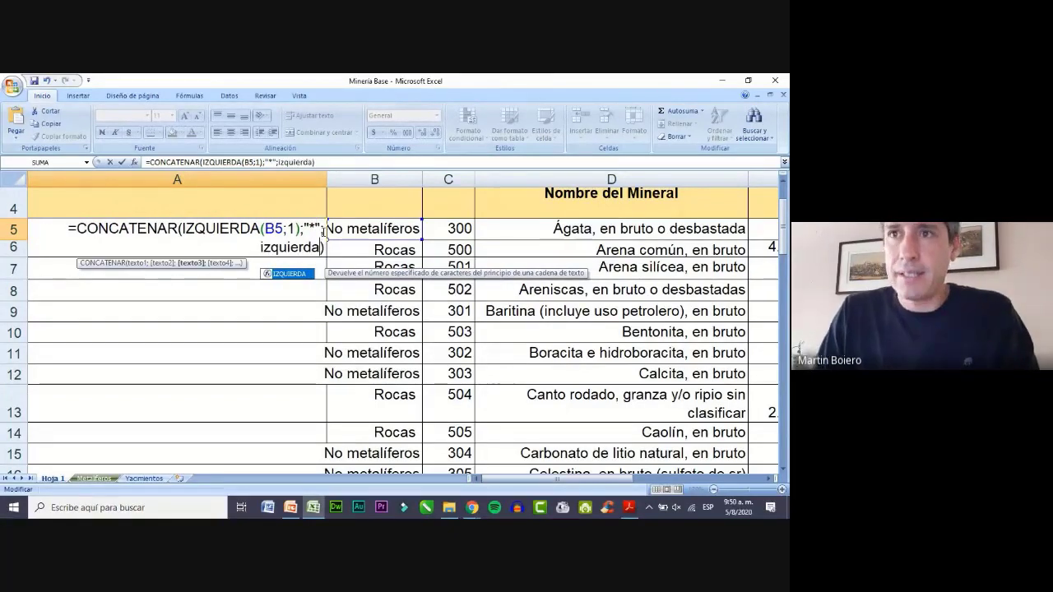
{"action": "key", "text": "BackSpace"}
{"action": "key", "text": "BackSpace"}
{"action": "key", "text": "BackSpace"}
{"action": "key", "text": "BackSpace"}
{"action": "key", "text": "BackSpace"}
{"action": "key", "text": "BackSpace"}
{"action": "key", "text": "BackSpace"}
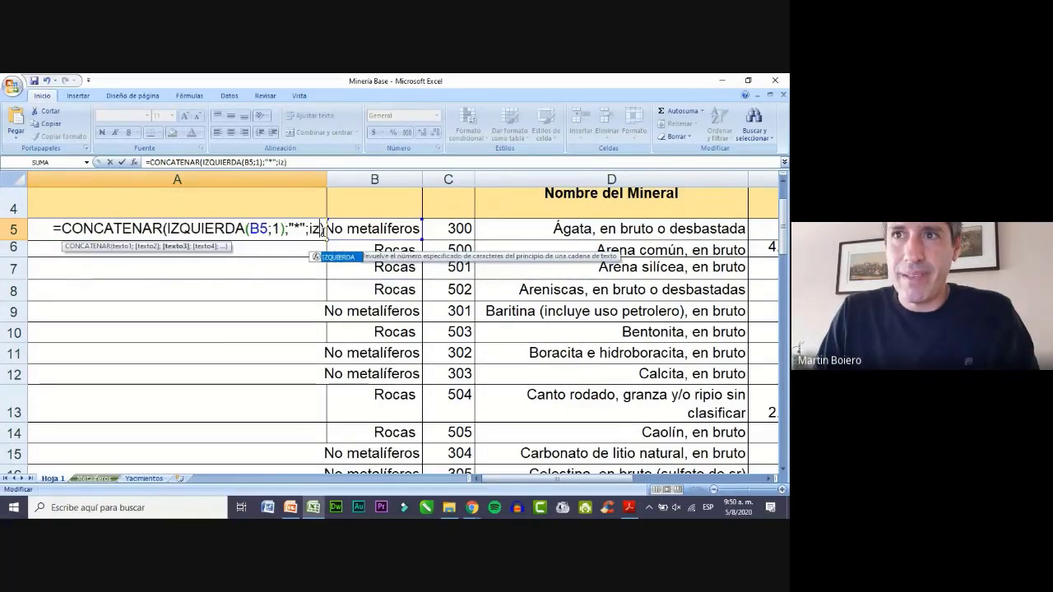
{"action": "key", "text": "BackSpace"}
{"action": "key", "text": "BackSpace"}
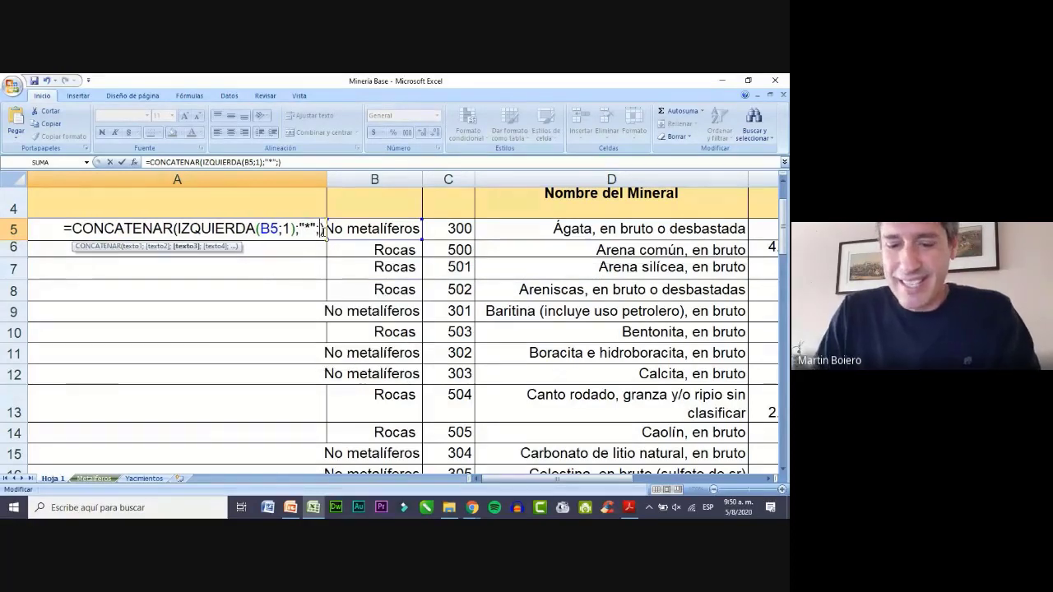
Add IZQUIERDA(D5;3) as the third argument of the CONCATENAR formula, followed by a semicolon.
{"action": "type", "text": "IZQUIERDA"}
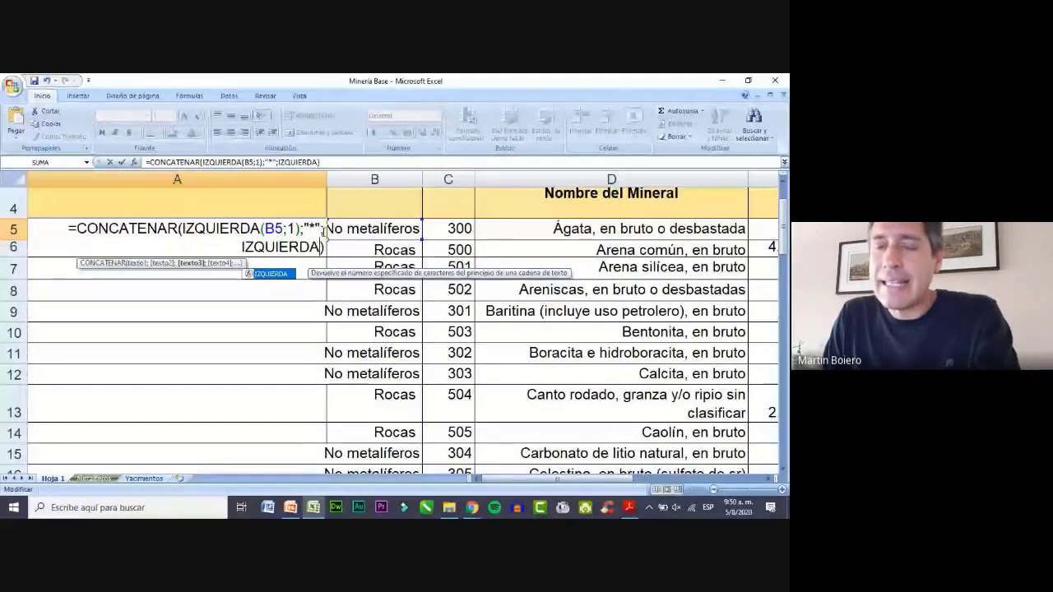
{"action": "type", "text": "("}
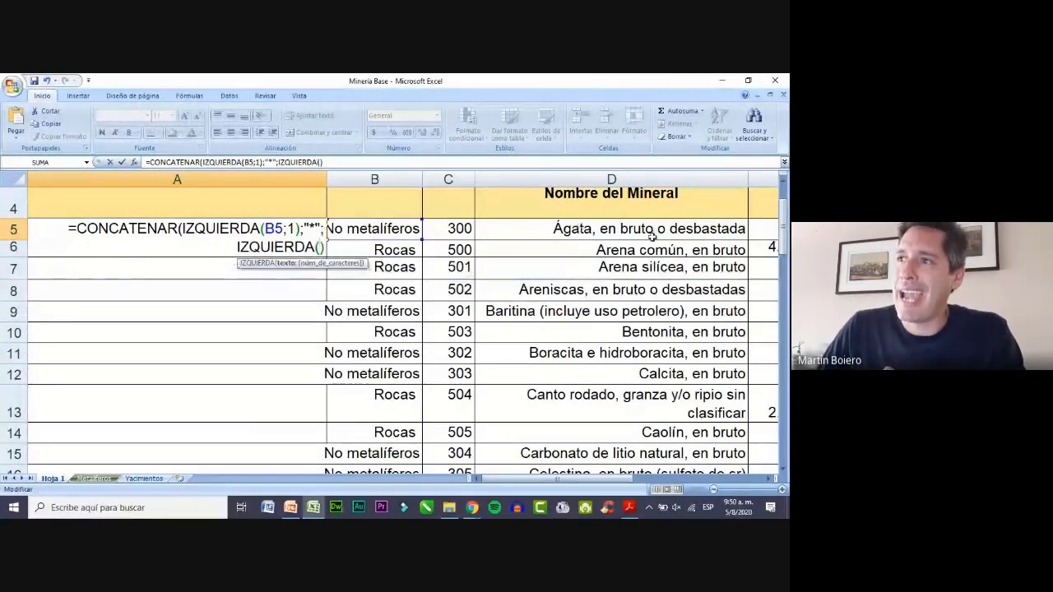
{"action": "left_click", "coordinate": [651, 233]}
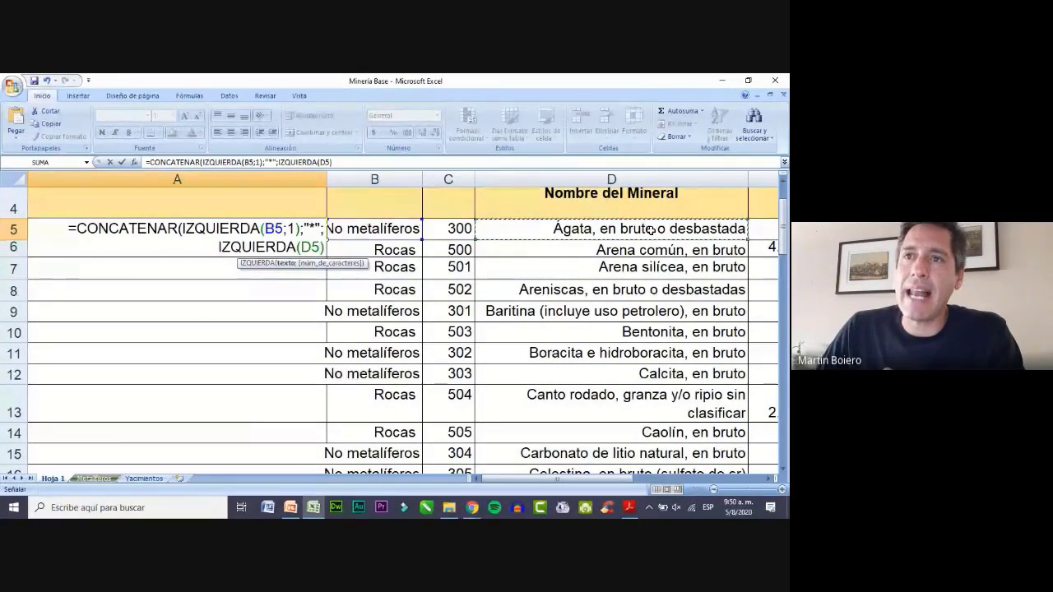
{"action": "type", "text": ";"}
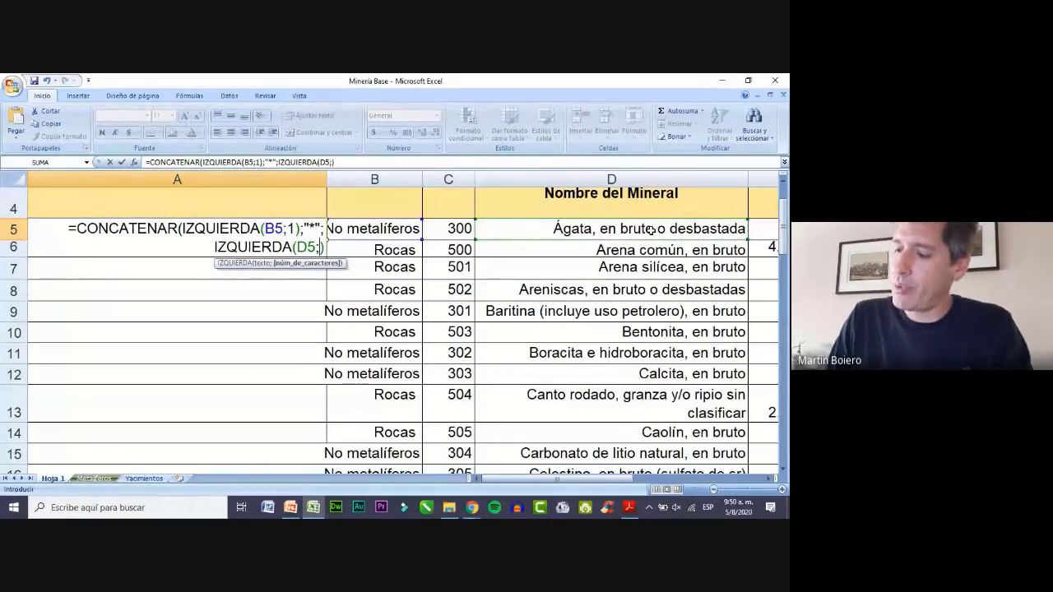
{"action": "type", "text": "3)"}
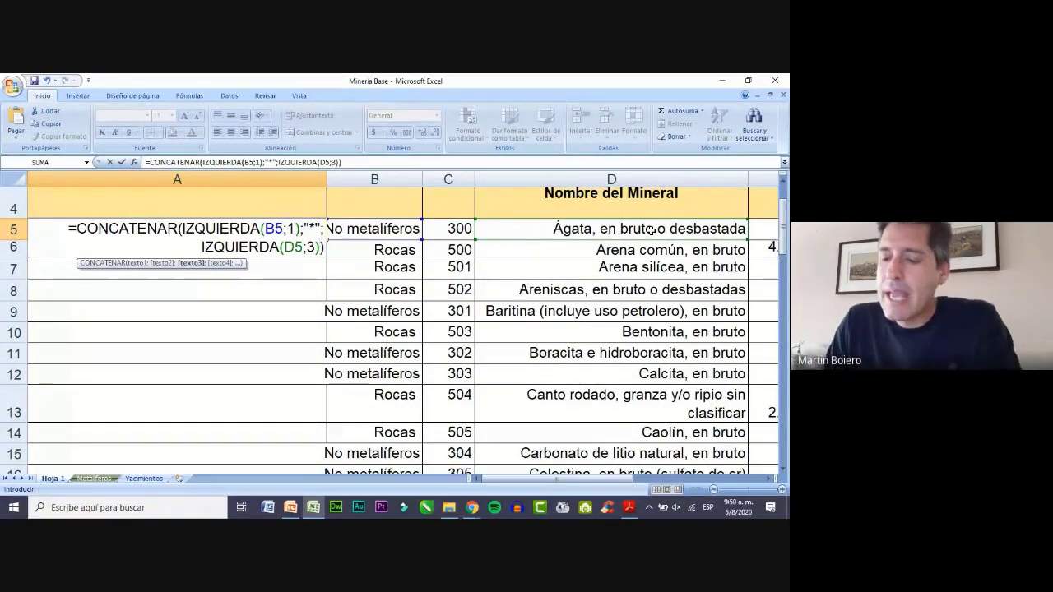
{"action": "type", "text": ";"}
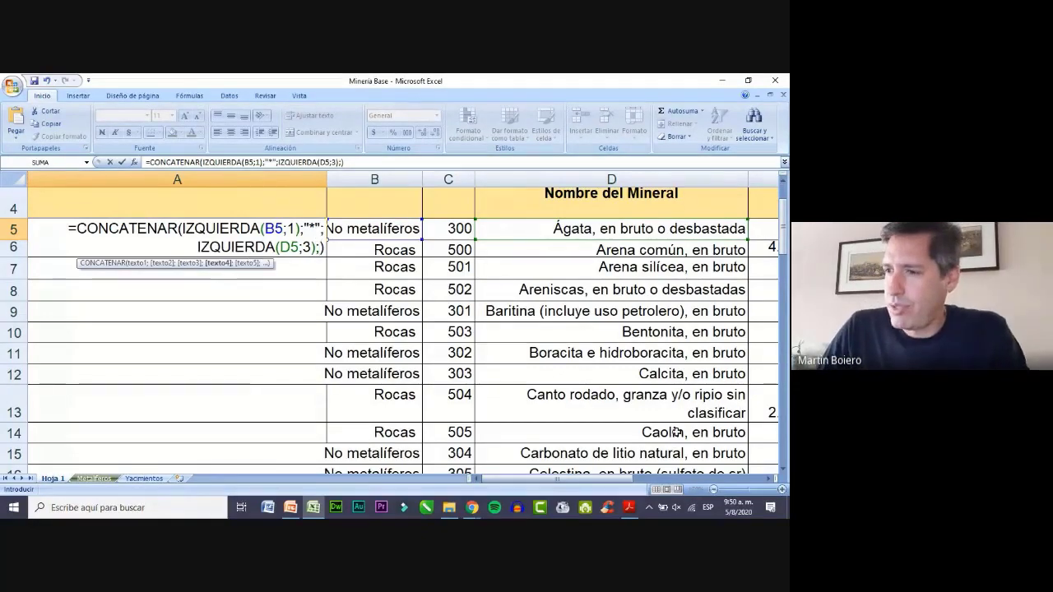
Check the assignment PDF in Acrobat Reader, and add a second "*" argument and a semicolon to the formula back in Excel.
{"action": "left_click", "coordinate": [633, 508]}
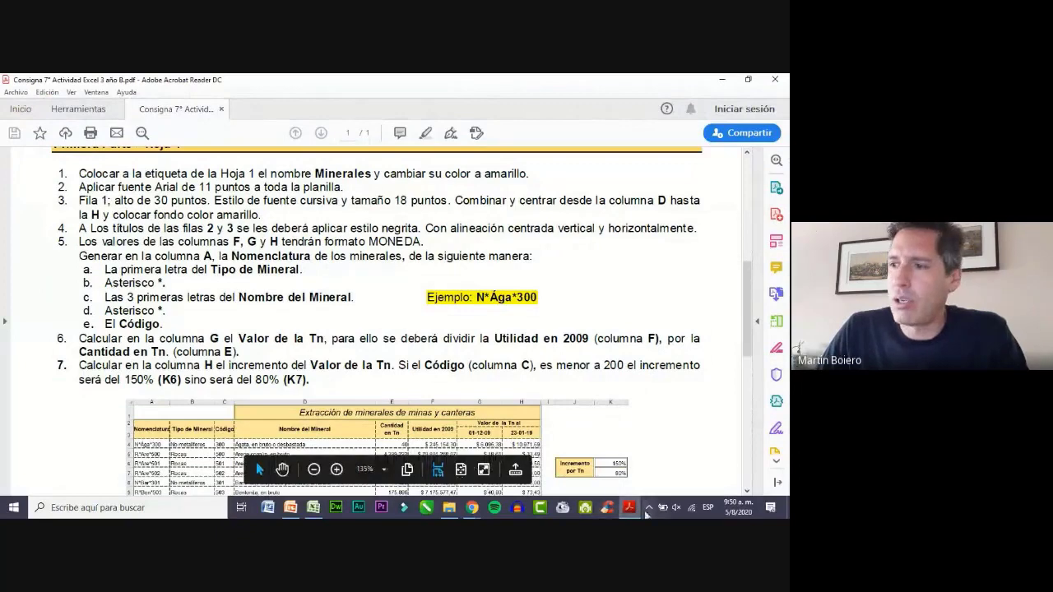
{"action": "key", "text": "alt+Tab"}
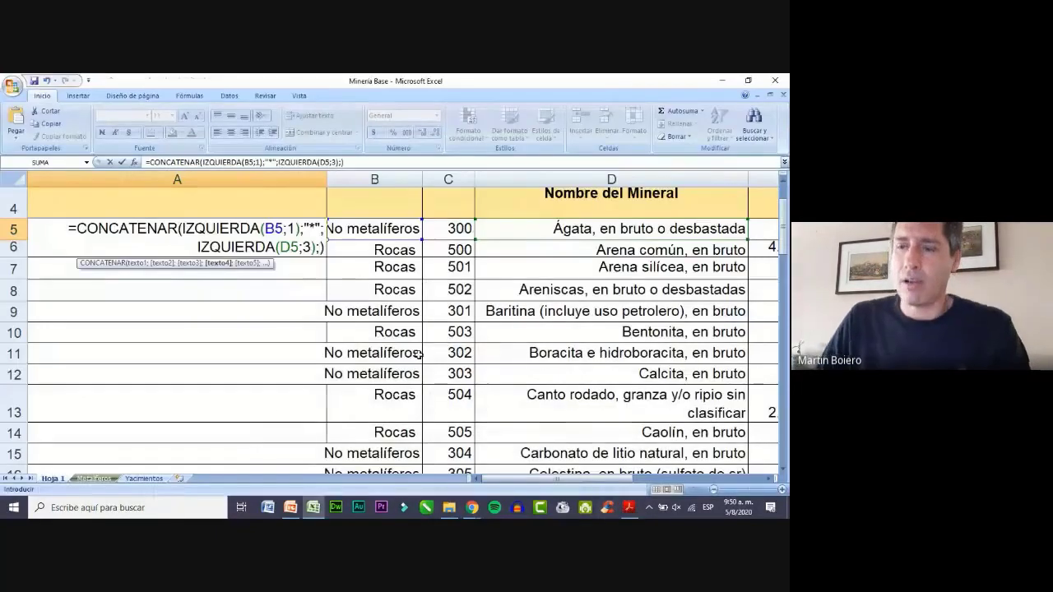
{"action": "type", "text": "\"*\""}
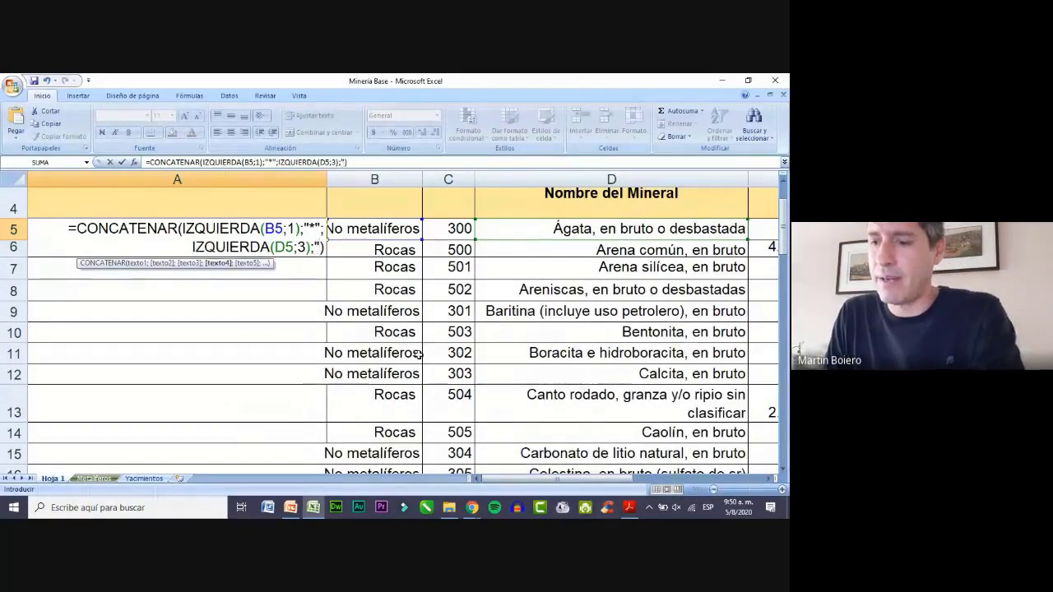
{"action": "type", "text": "\""}
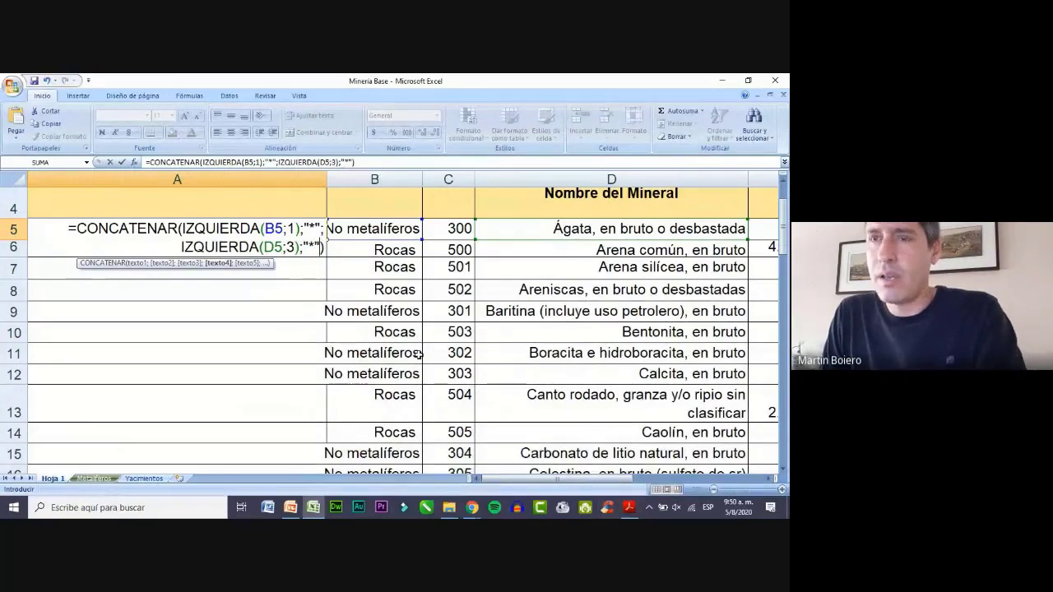
{"action": "type", "text": ";"}
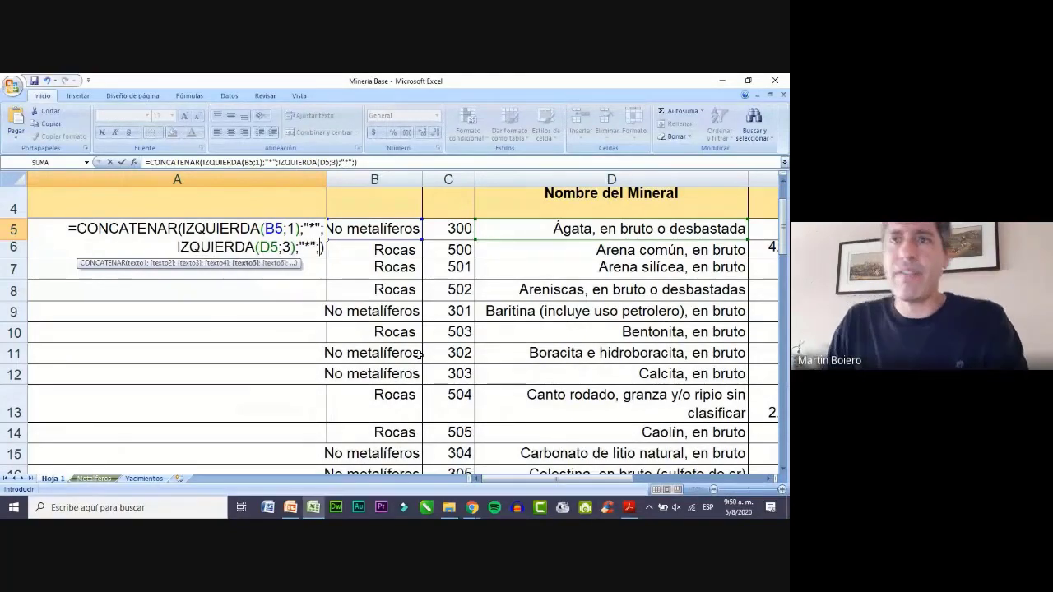
Check the last nomenclature element in the assignment PDF and finish the formula in Excel with the mineral's code, C5, as the final argument.
{"action": "left_click", "coordinate": [629, 508]}
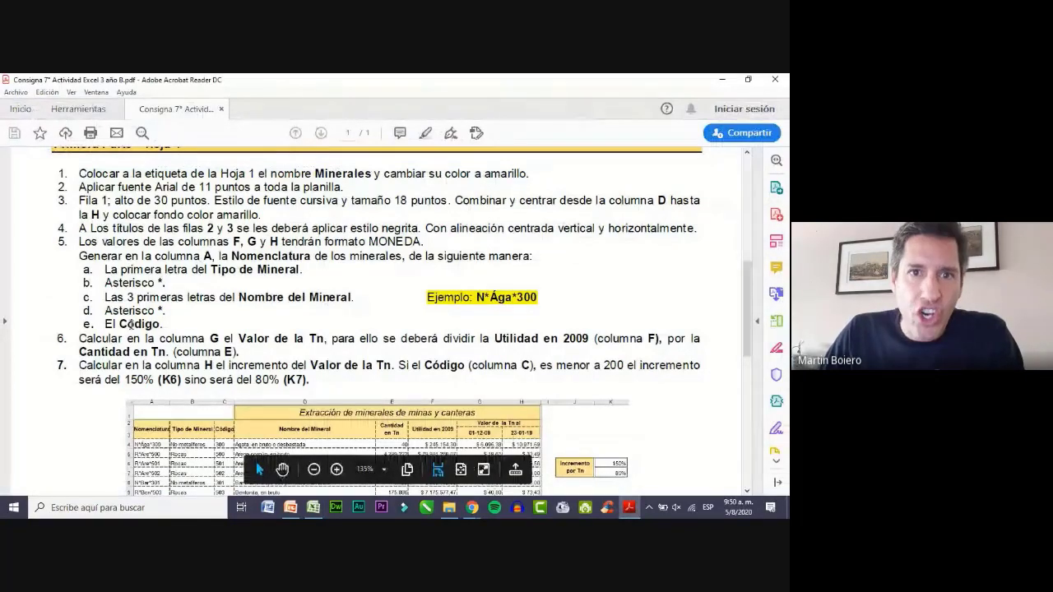
{"action": "left_click", "coordinate": [629, 508]}
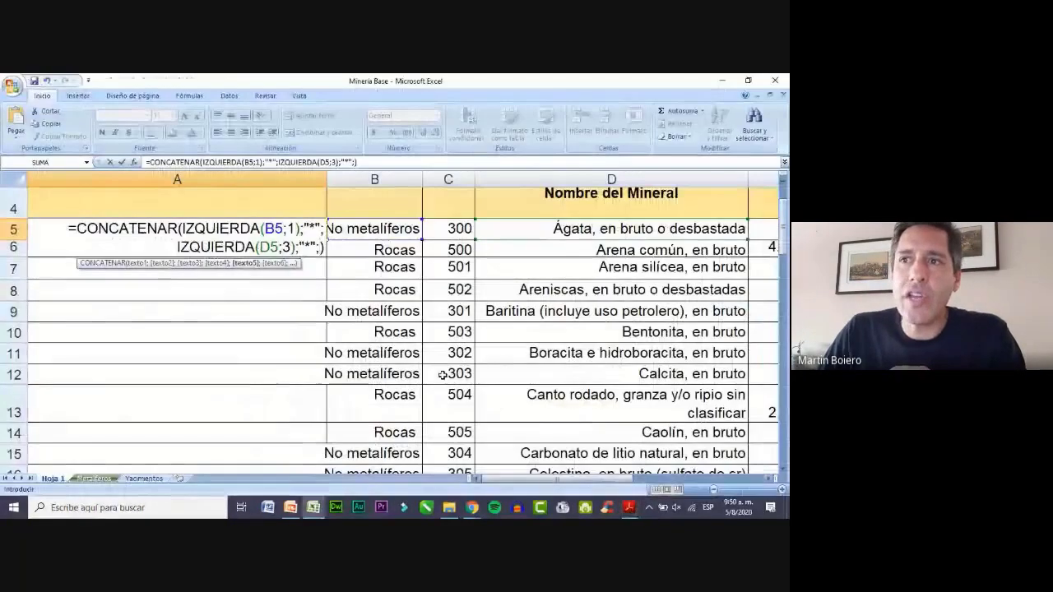
{"action": "left_click", "coordinate": [454, 228]}
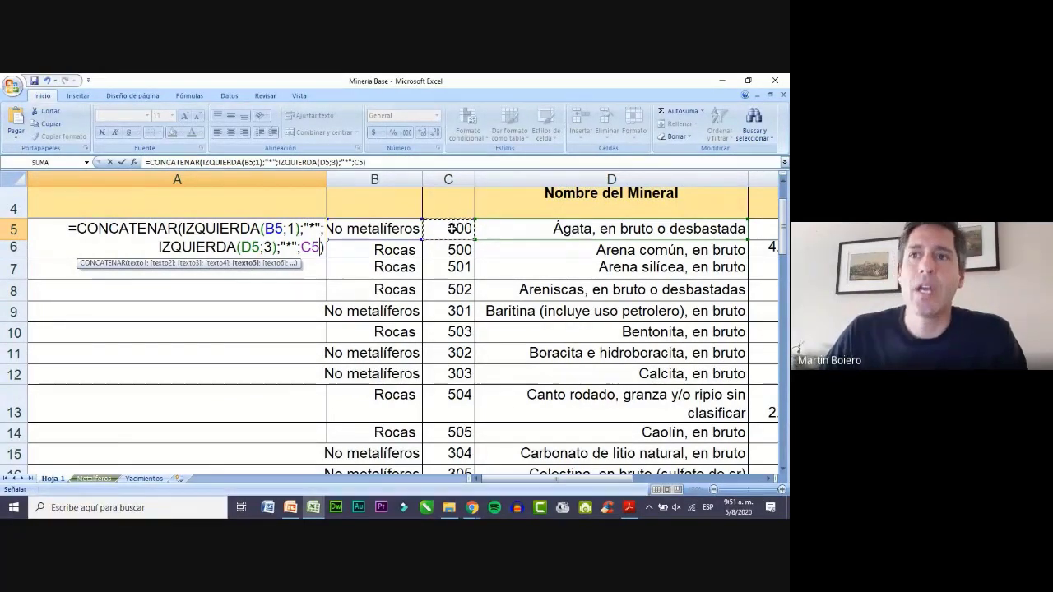
{"action": "key", "text": "Return"}
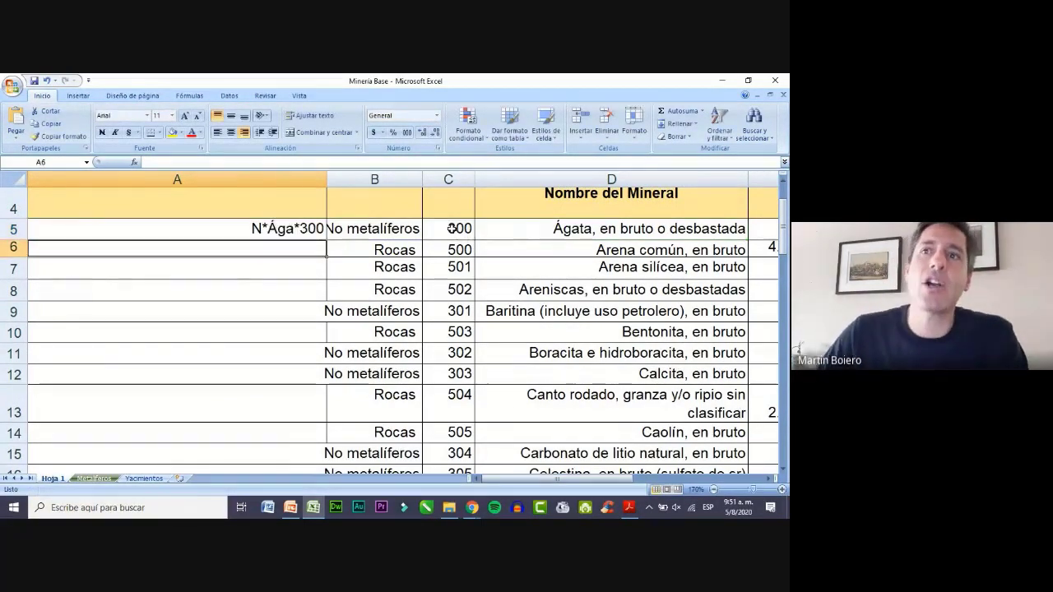
Review the arguments of the completed nomenclature formula in A5, leaving it as it is.
{"action": "key", "text": "Up"}
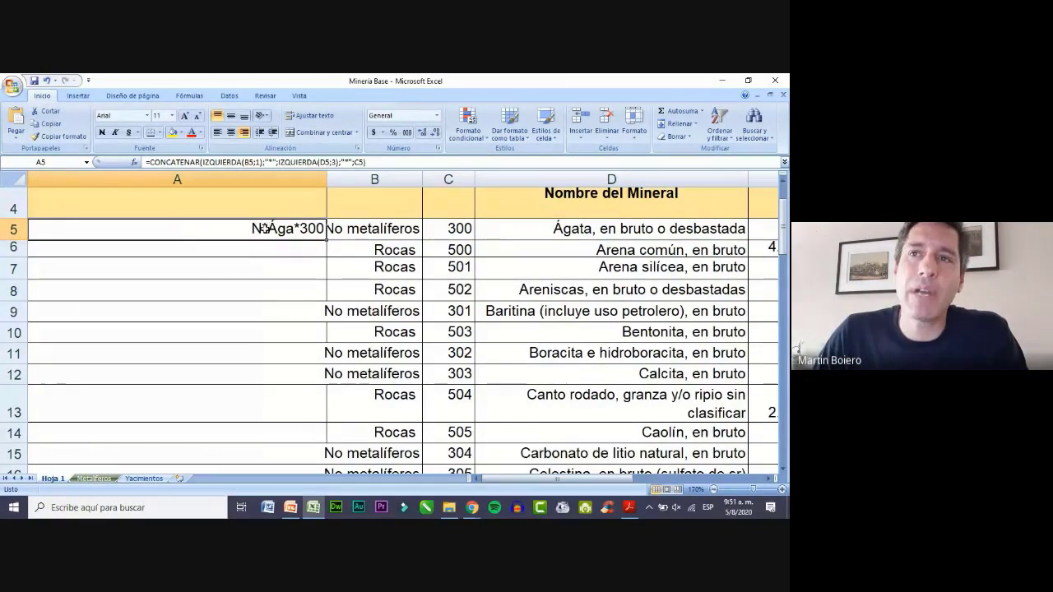
{"action": "double_click", "coordinate": [321, 232]}
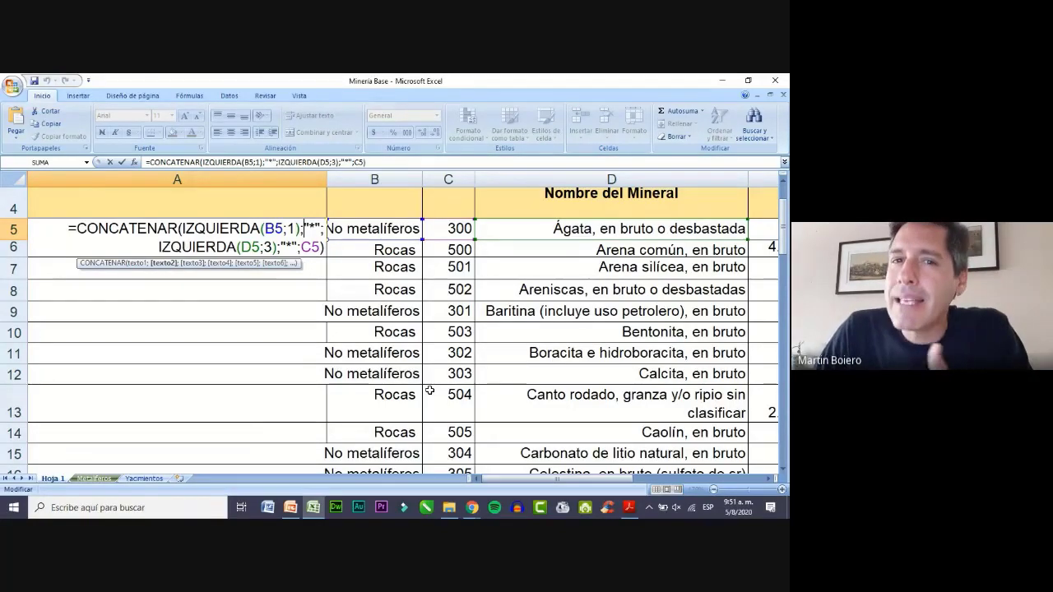
{"action": "key", "text": "Return"}
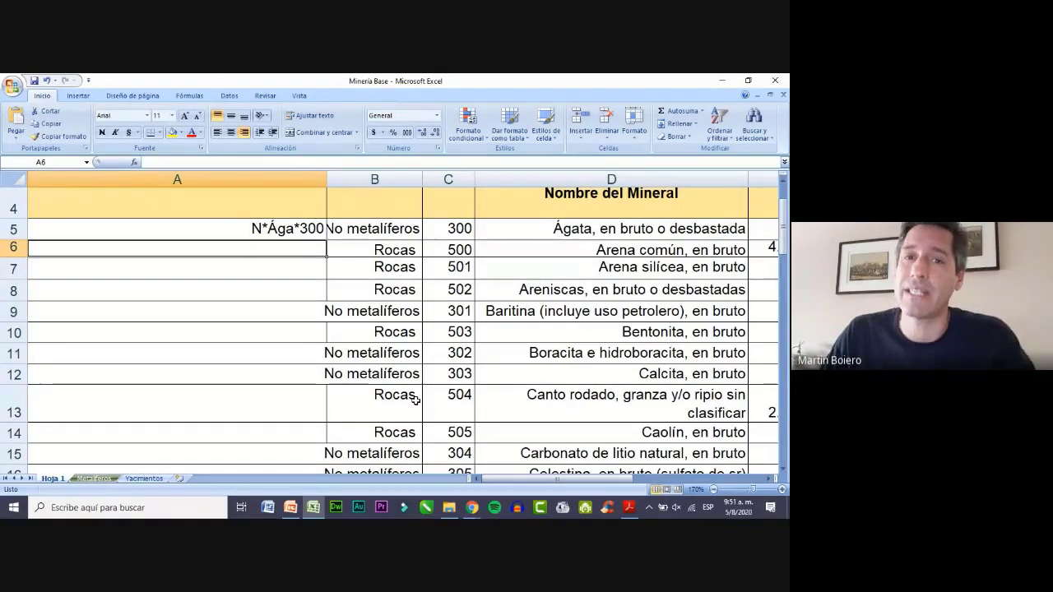
Read the remaining instructions and the sample table in the assignment PDF in Acrobat Reader, and return to Excel.
{"action": "left_click", "coordinate": [630, 508]}
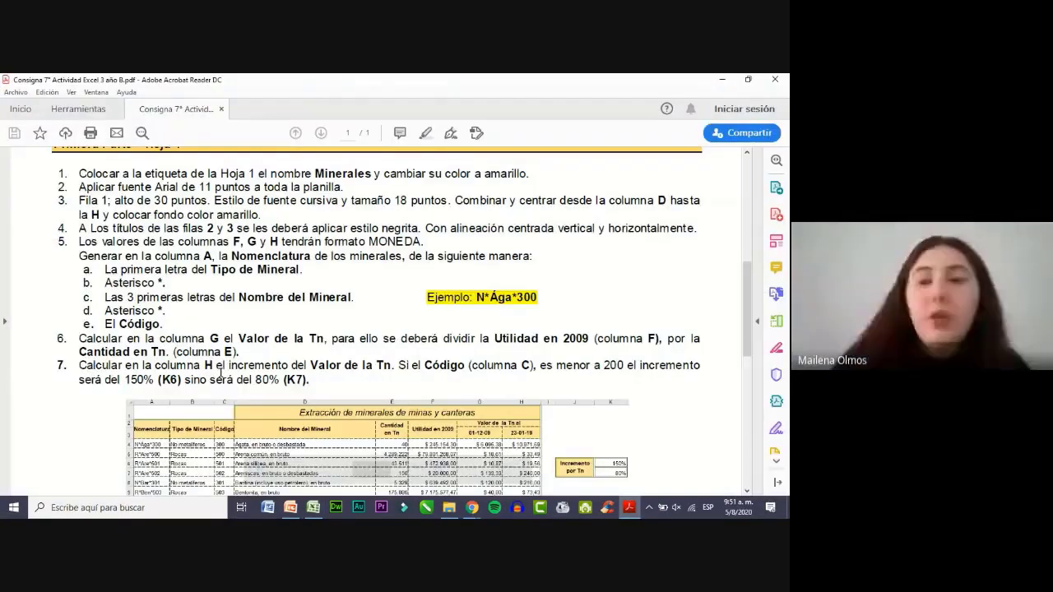
{"action": "scroll", "coordinate": [196, 341], "scroll_direction": "down", "scroll_amount": 1}
{"action": "scroll", "coordinate": [195, 341], "scroll_direction": "down", "scroll_amount": 2}
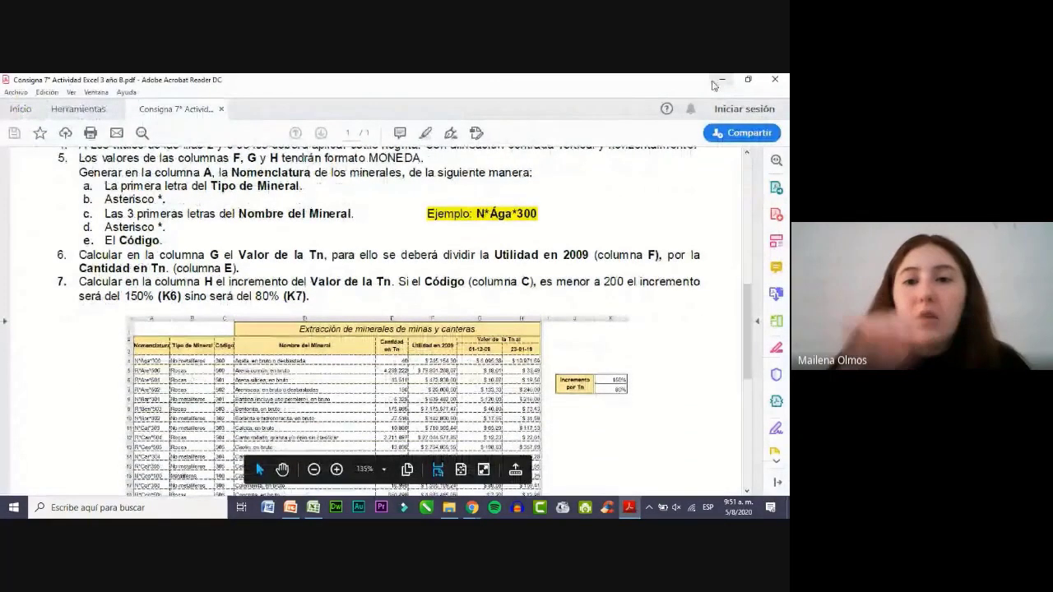
{"action": "left_click", "coordinate": [732, 79]}
Widen column A until the whole CONCATENAR formula in A5 fits on one line when the cell is opened for editing.
{"action": "left_click", "coordinate": [325, 229]}
{"action": "double_click", "coordinate": [325, 229]}
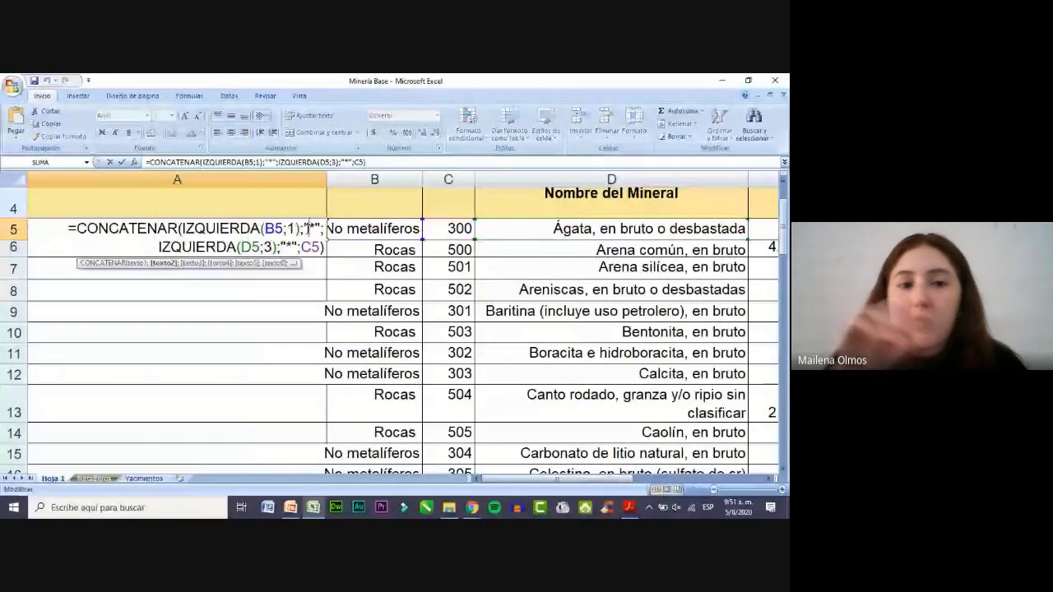
{"action": "key", "text": "Return"}
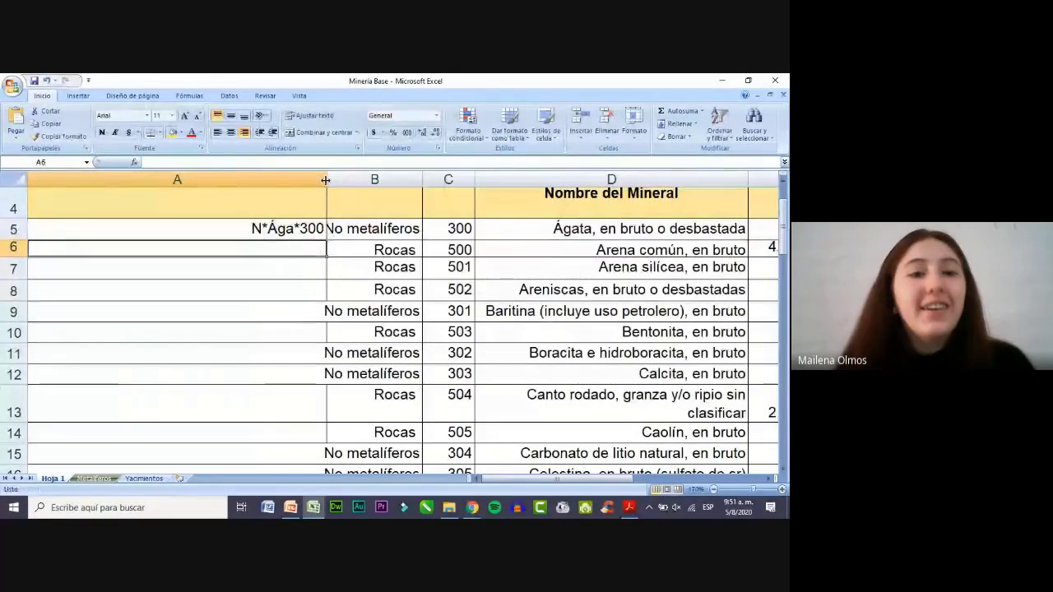
{"action": "left_click_drag", "start_coordinate": [326, 179], "coordinate": [424, 179]}
{"action": "left_click", "coordinate": [357, 225]}
{"action": "double_click", "coordinate": [357, 225]}
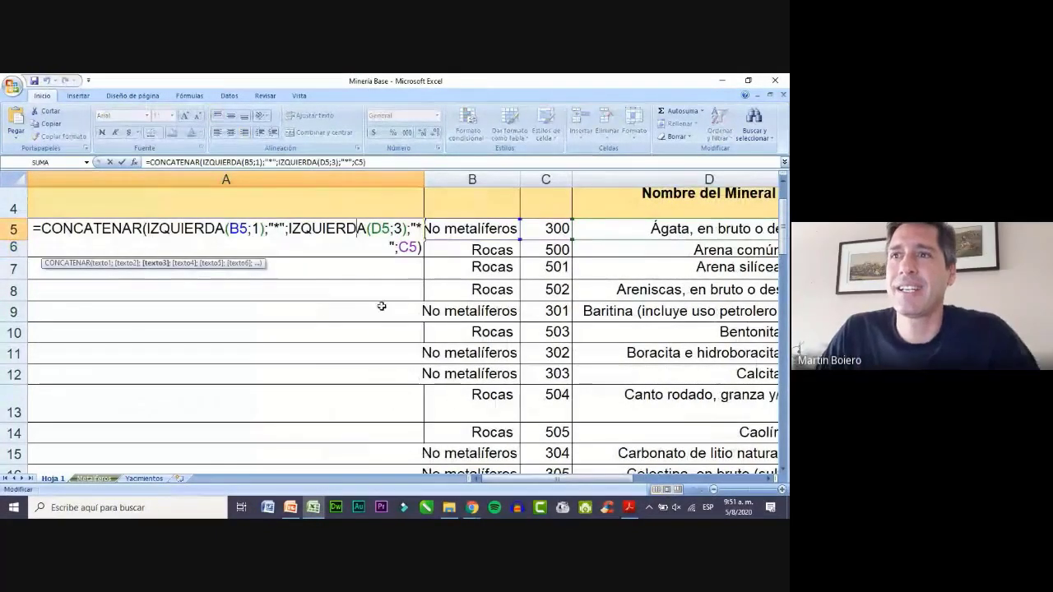
{"action": "key", "text": "Return"}
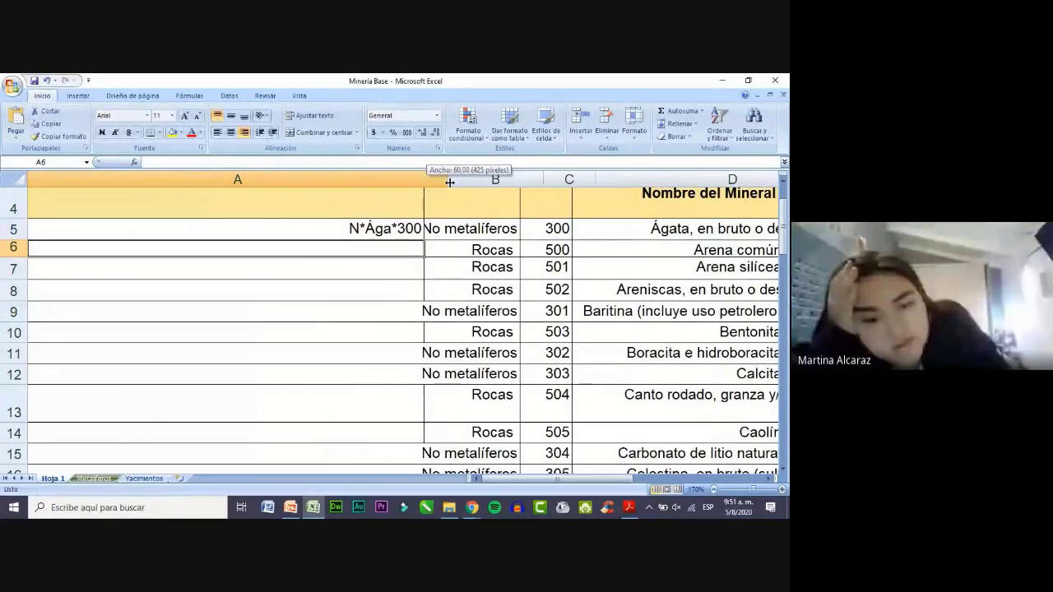
{"action": "left_click_drag", "start_coordinate": [425, 179], "coordinate": [455, 179]}
{"action": "double_click", "coordinate": [427, 228]}
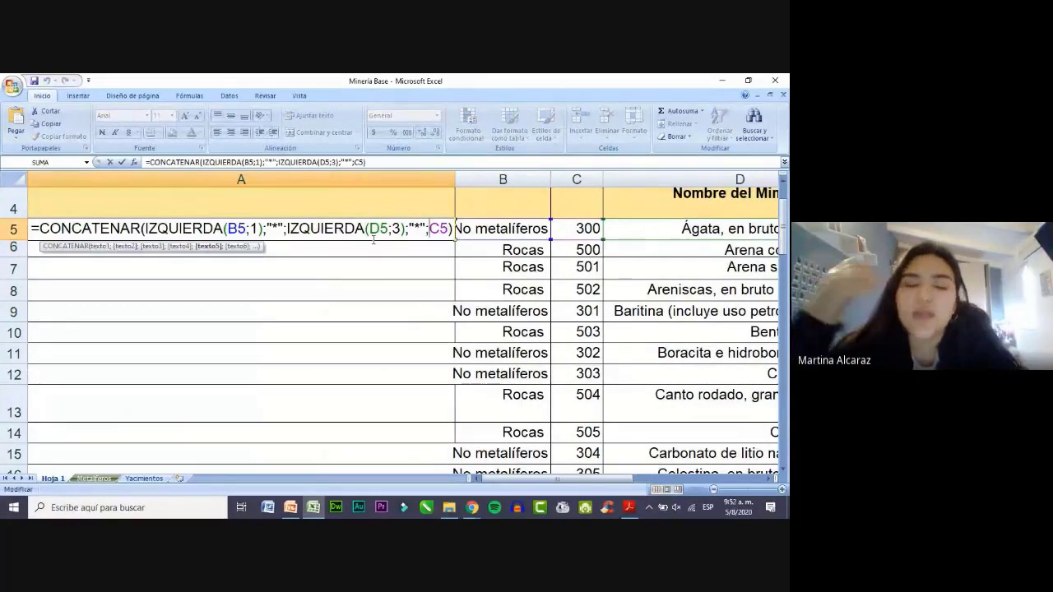
{"action": "left_click", "coordinate": [33, 231]}
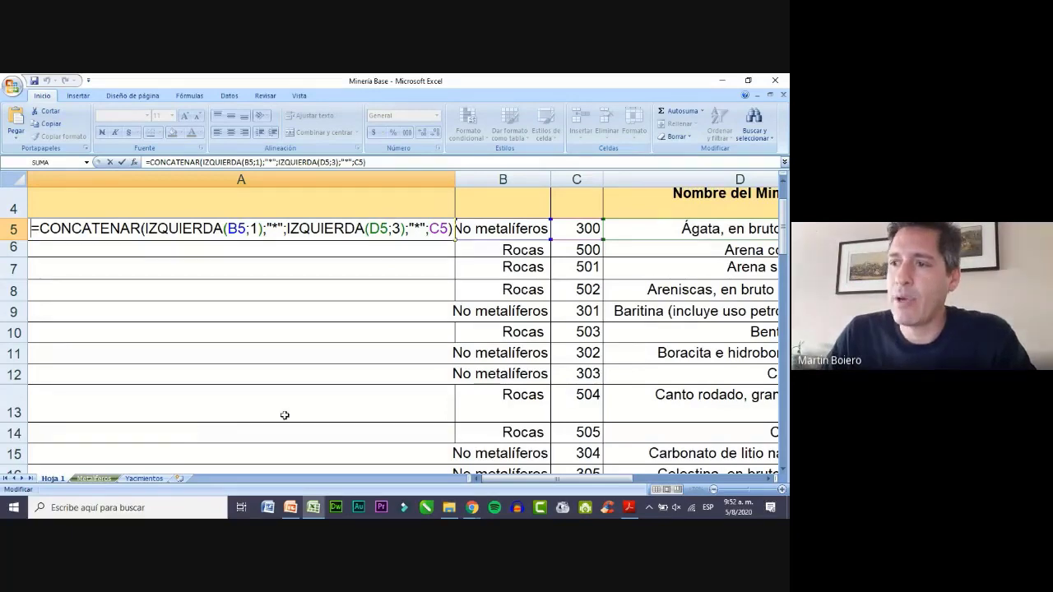
{"action": "mouse_move", "coordinate": [631, 509]}
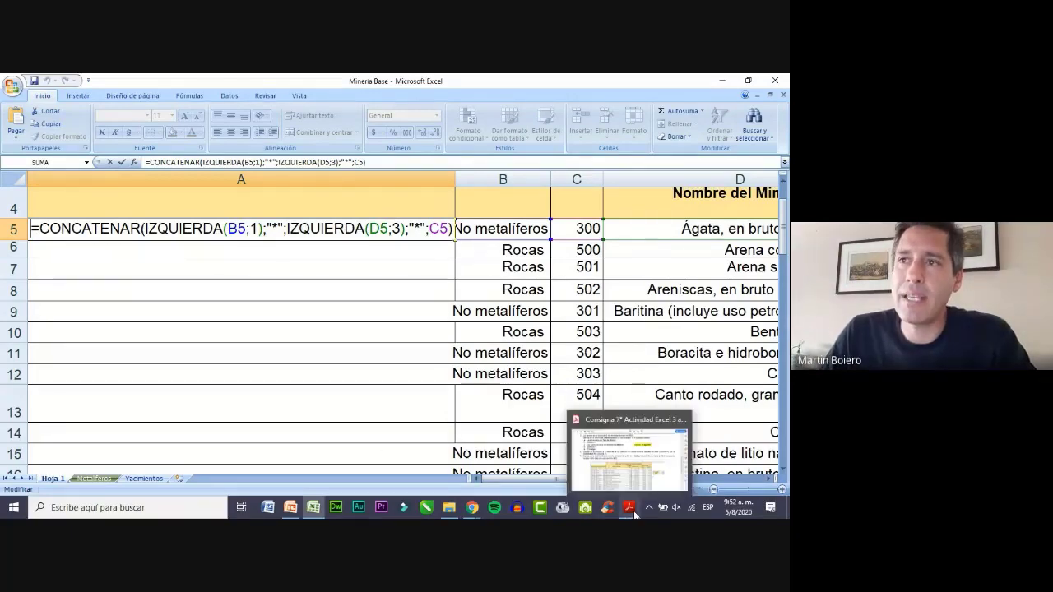
Read instructions 6 and 7 on the Valor de la Tn calculations and the sample table in the assignment PDF in Acrobat Reader.
{"action": "left_click", "coordinate": [634, 512]}
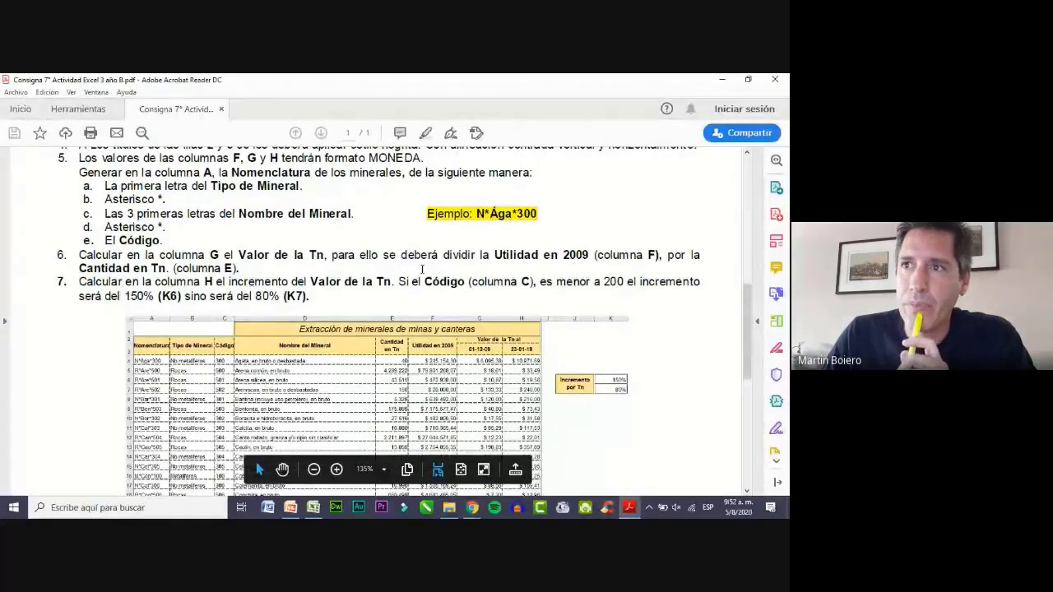
{"action": "scroll", "coordinate": [417, 267], "scroll_direction": "down", "scroll_amount": 1}
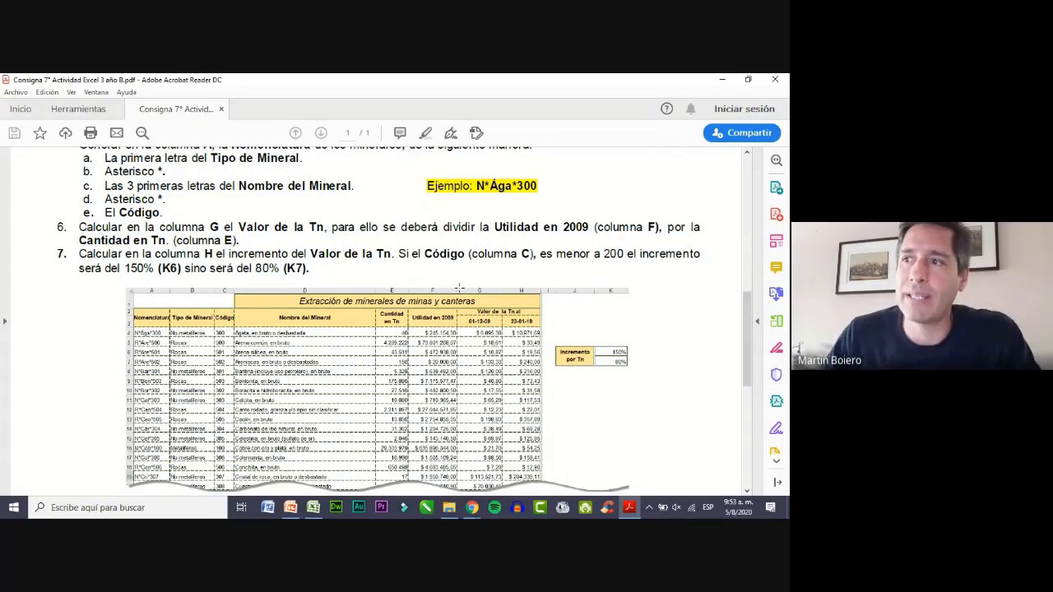
{"action": "mouse_move", "coordinate": [423, 483]}
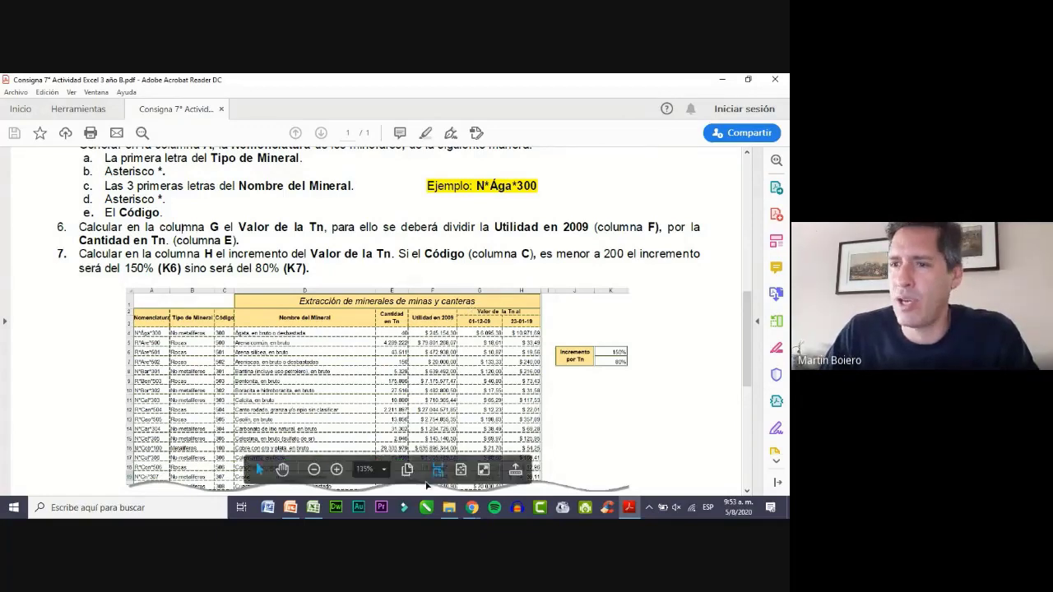
{"action": "left_click", "coordinate": [336, 470]}
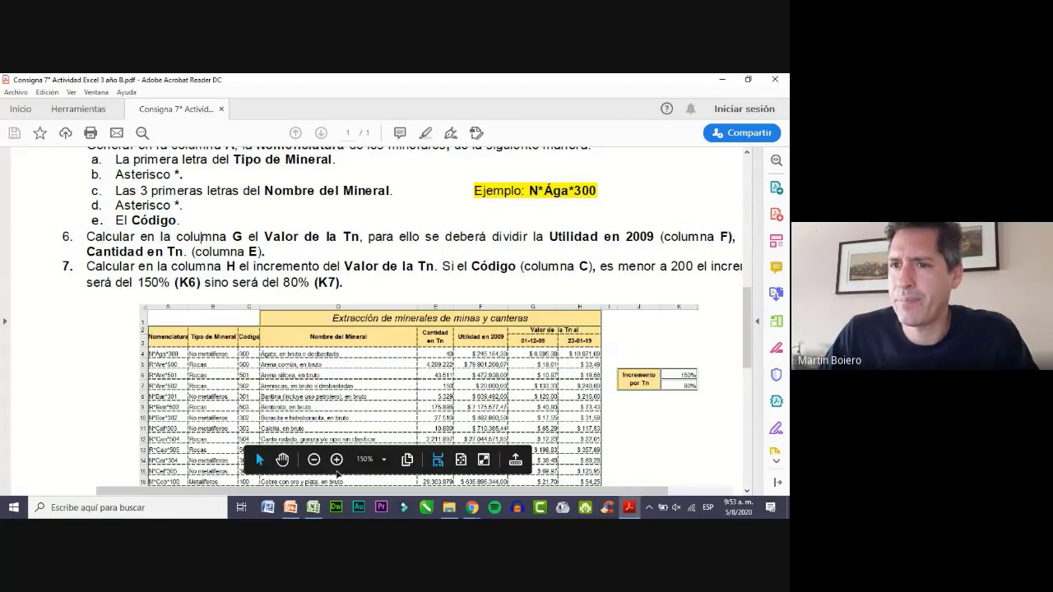
{"action": "left_click", "coordinate": [338, 463]}
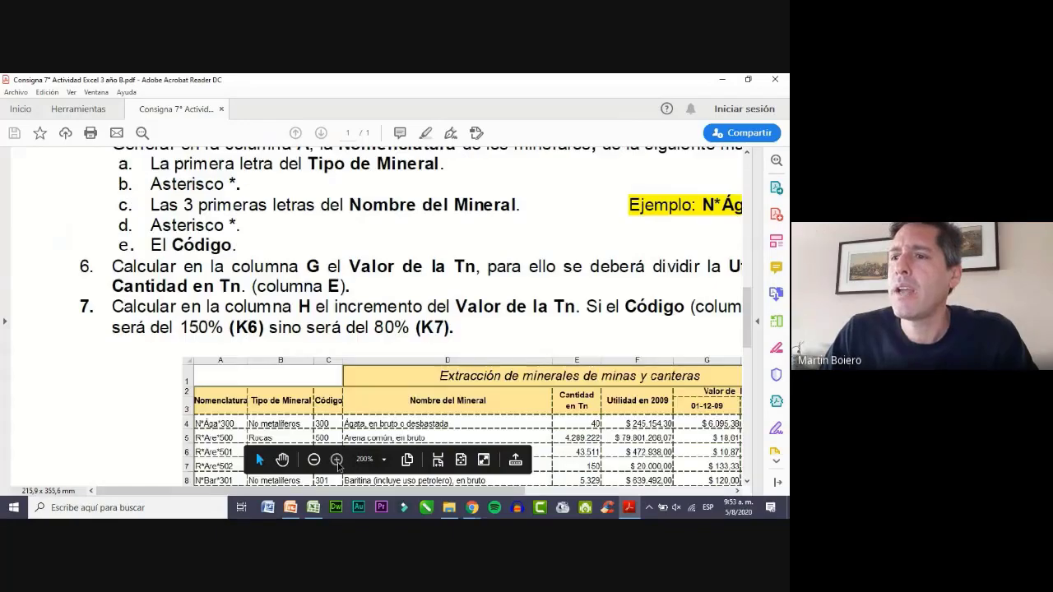
{"action": "scroll", "coordinate": [338, 463], "scroll_direction": "down", "scroll_amount": 5}
{"action": "left_click_drag", "start_coordinate": [518, 491], "coordinate": [619, 491]}
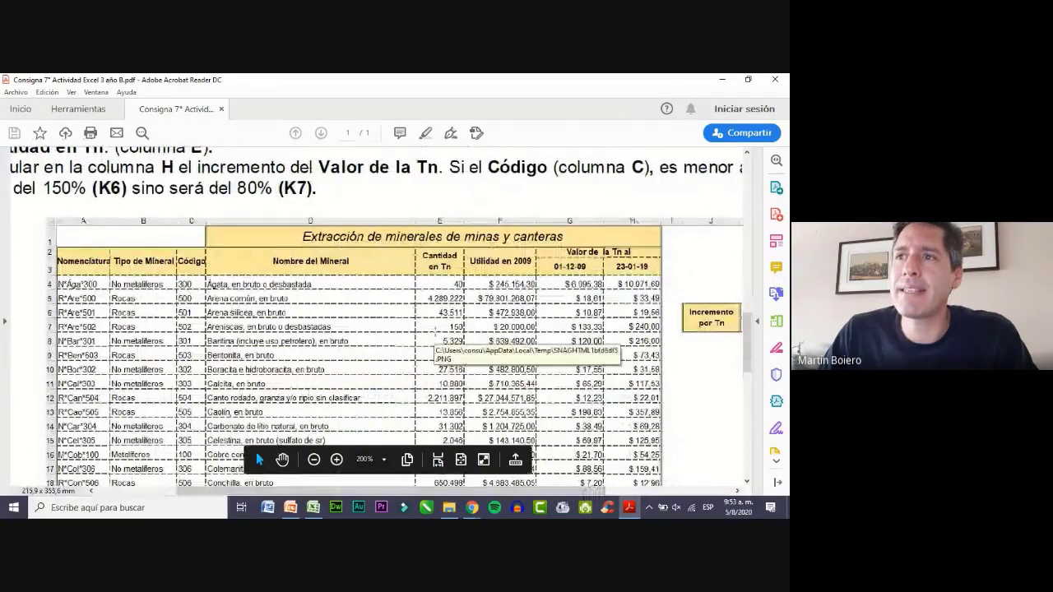
{"action": "scroll", "coordinate": [435, 332], "scroll_direction": "up", "scroll_amount": 1}
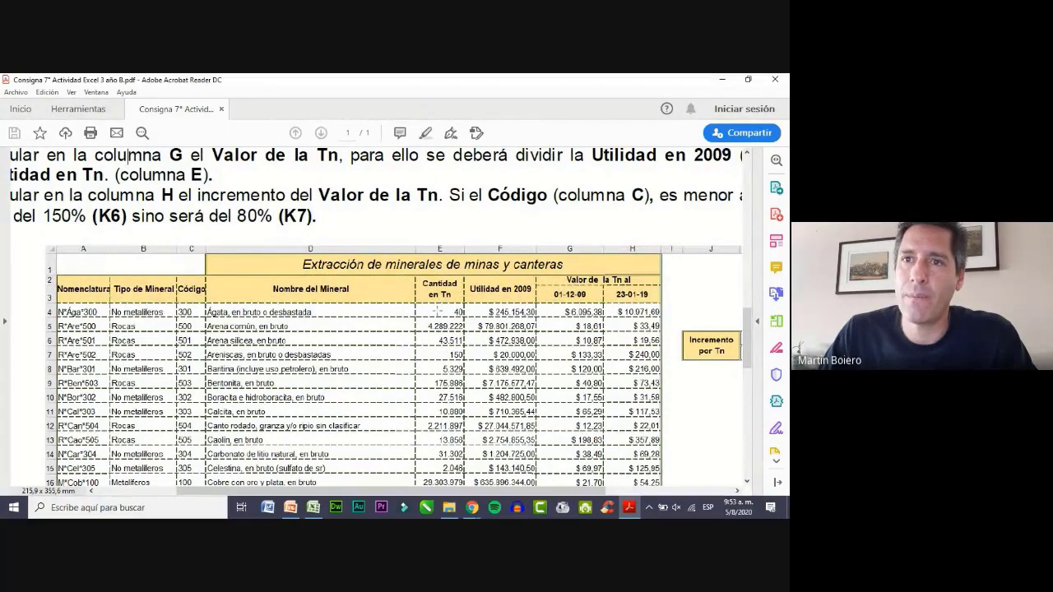
{"action": "scroll", "coordinate": [438, 312], "scroll_direction": "up", "scroll_amount": 1}
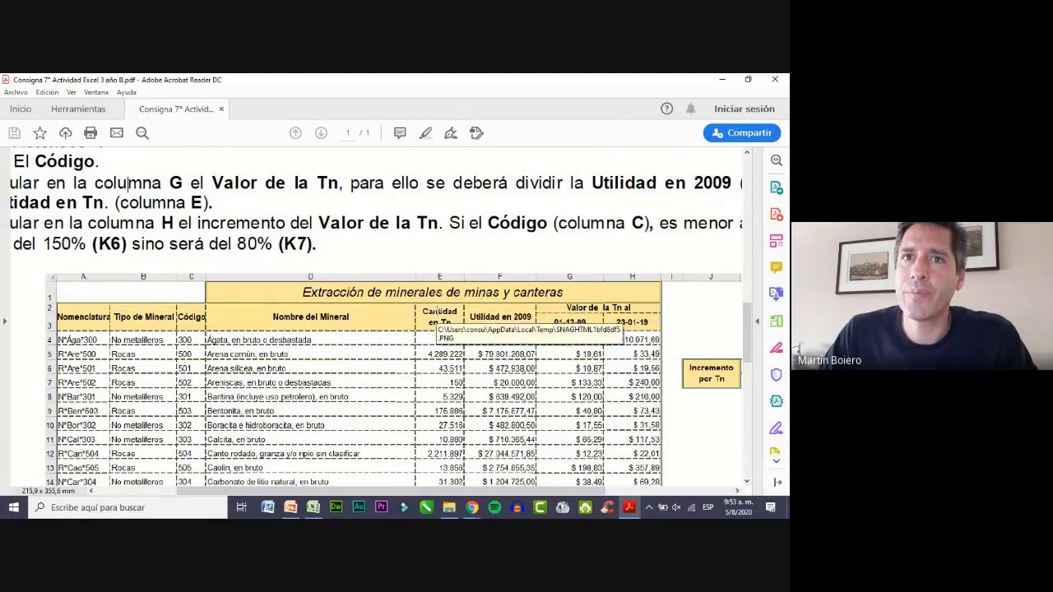
{"action": "scroll", "coordinate": [338, 322], "scroll_direction": "up", "scroll_amount": 1}
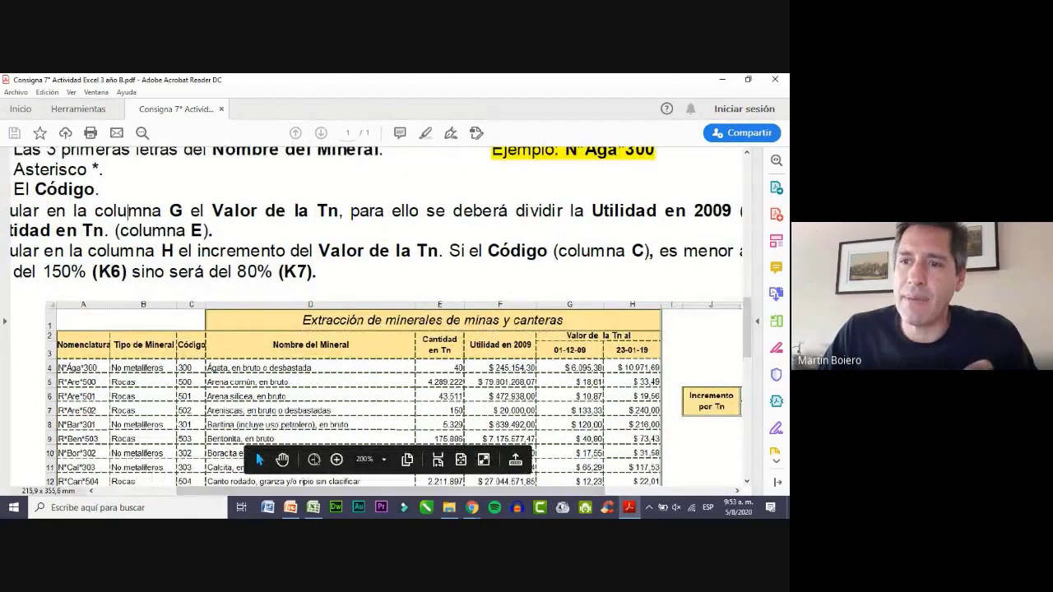
{"action": "left_click", "coordinate": [314, 459]}
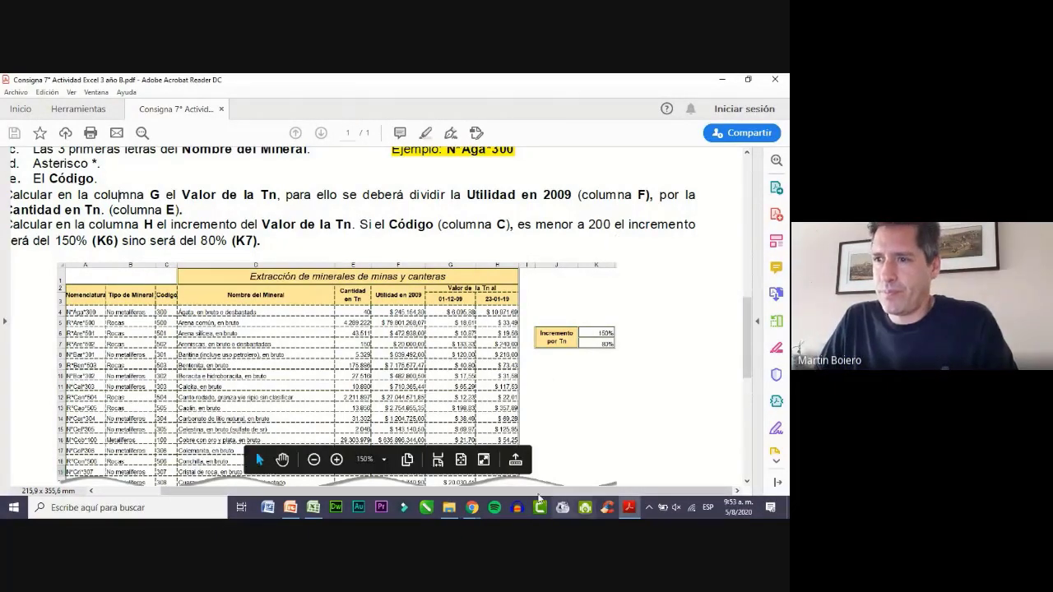
{"action": "left_click_drag", "start_coordinate": [473, 492], "coordinate": [449, 497]}
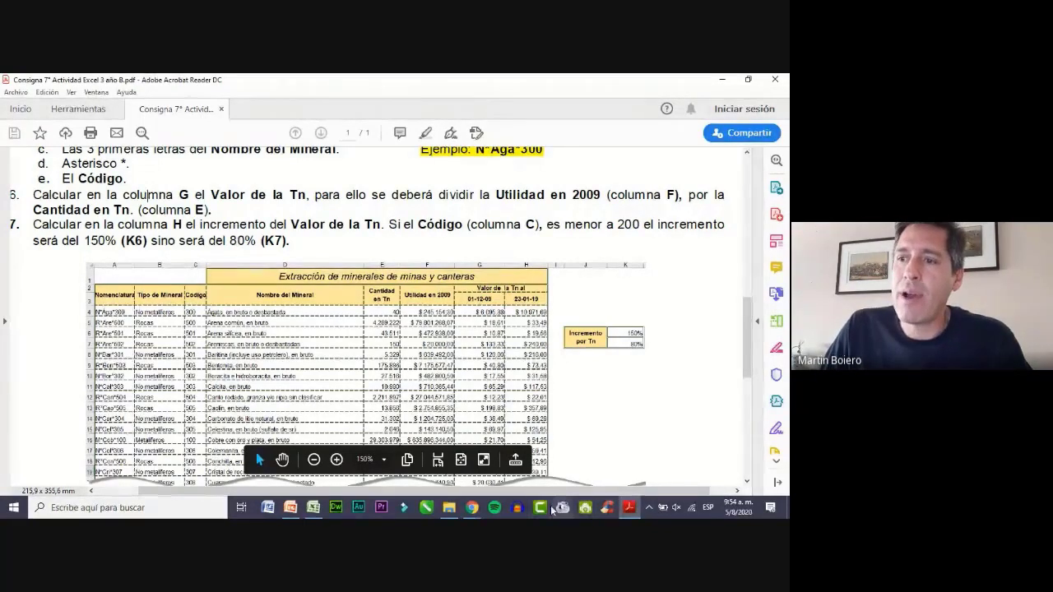
Return to Excel, commit the nomenclature formula in A5 and fit column A's width to its contents.
{"action": "left_click", "coordinate": [314, 509]}
{"action": "key", "text": "Return"}
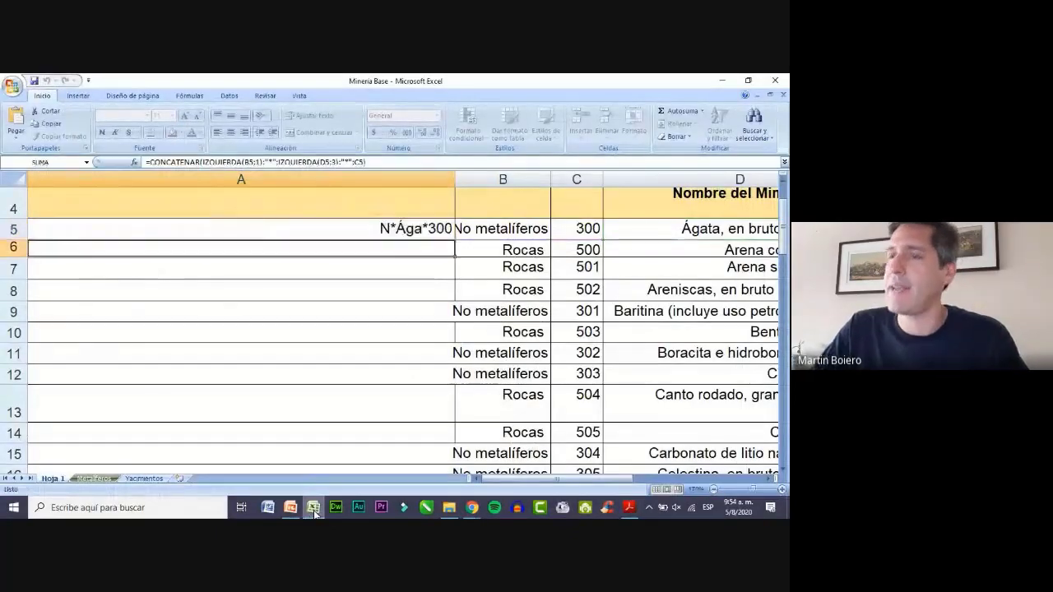
{"action": "double_click", "coordinate": [453, 180]}
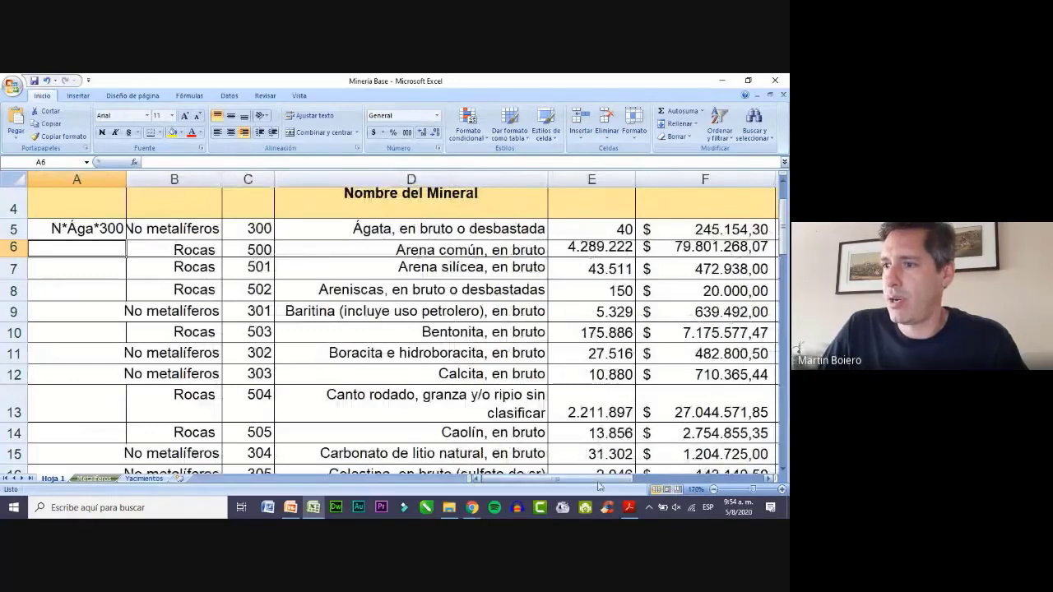
Narrow column G so that column H sits closer to the mineral data.
{"action": "left_click_drag", "start_coordinate": [599, 483], "coordinate": [634, 484]}
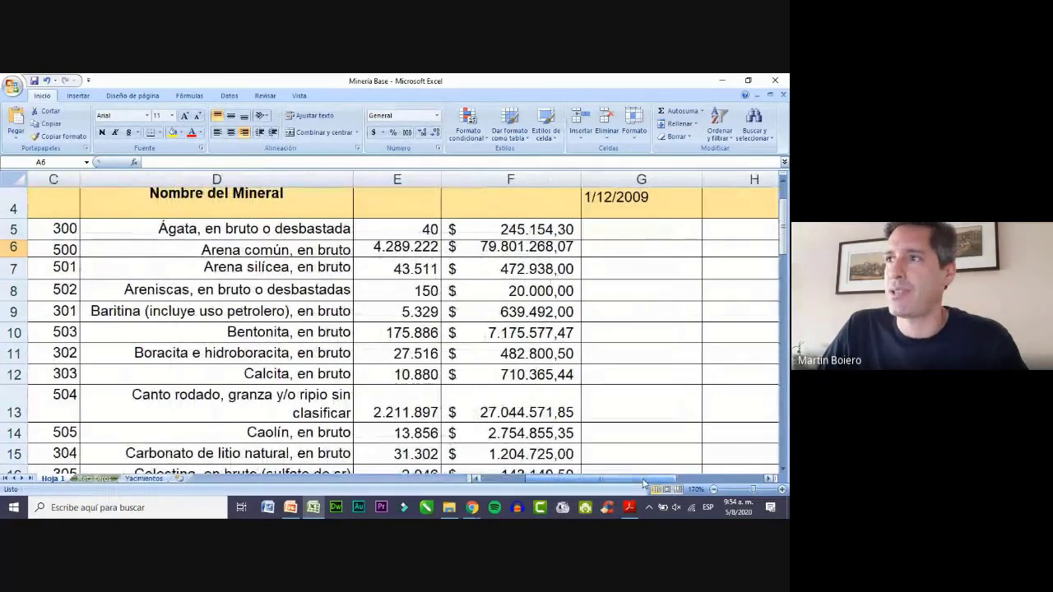
{"action": "left_click", "coordinate": [734, 238]}
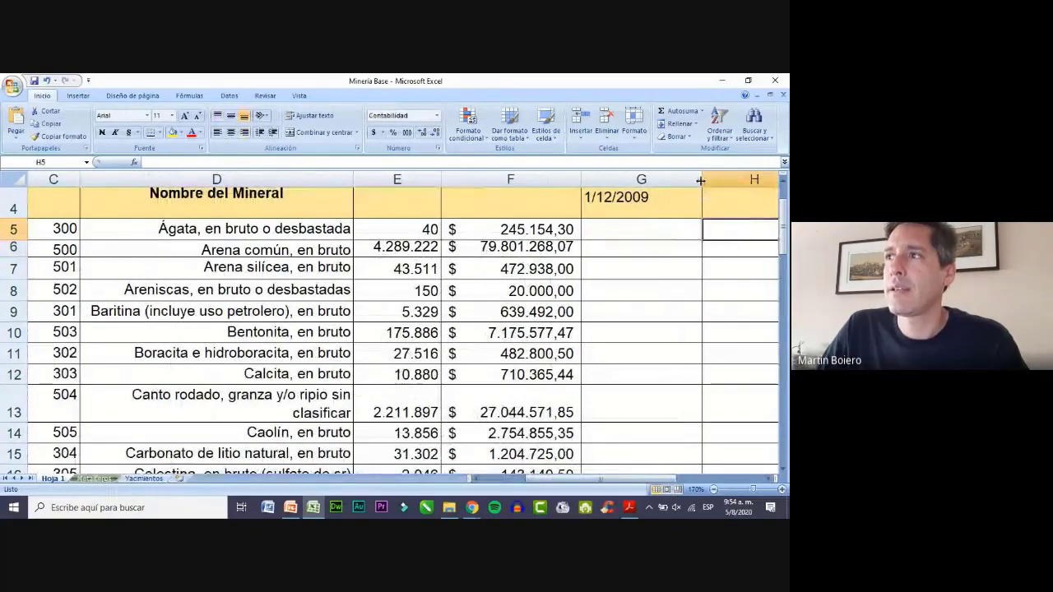
{"action": "left_click_drag", "start_coordinate": [701, 179], "coordinate": [612, 181]}
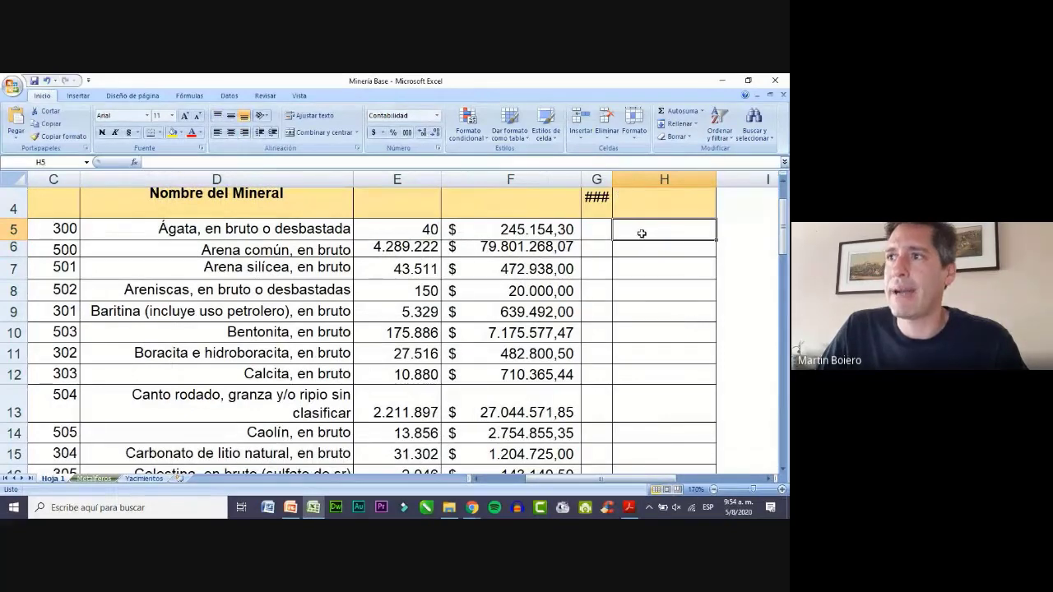
Start the increment formula in H5 with the SI function, leaving its arguments open.
{"action": "left_click", "coordinate": [64, 231]}
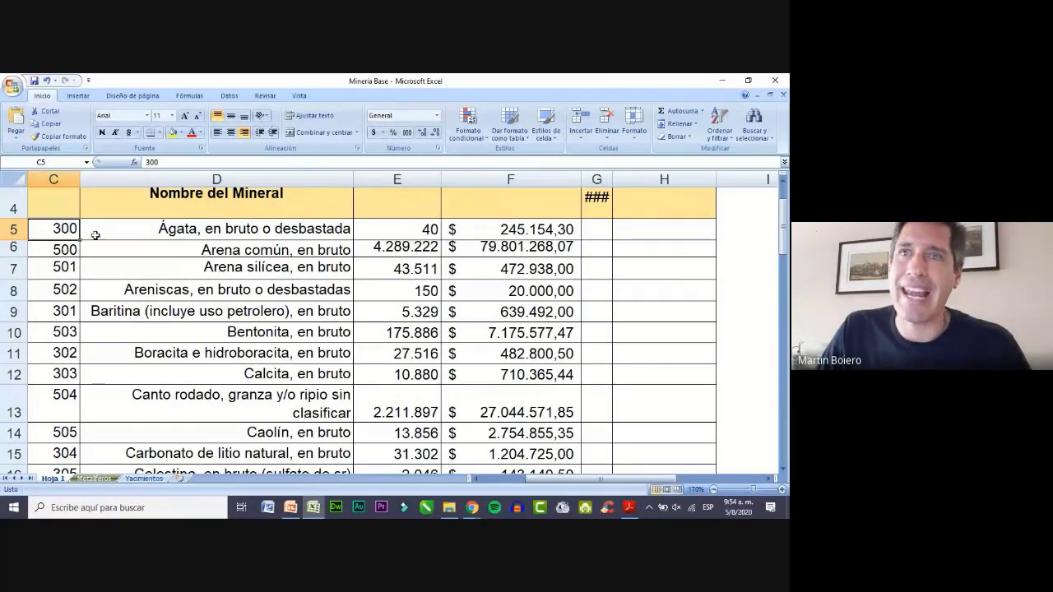
{"action": "left_click", "coordinate": [624, 234]}
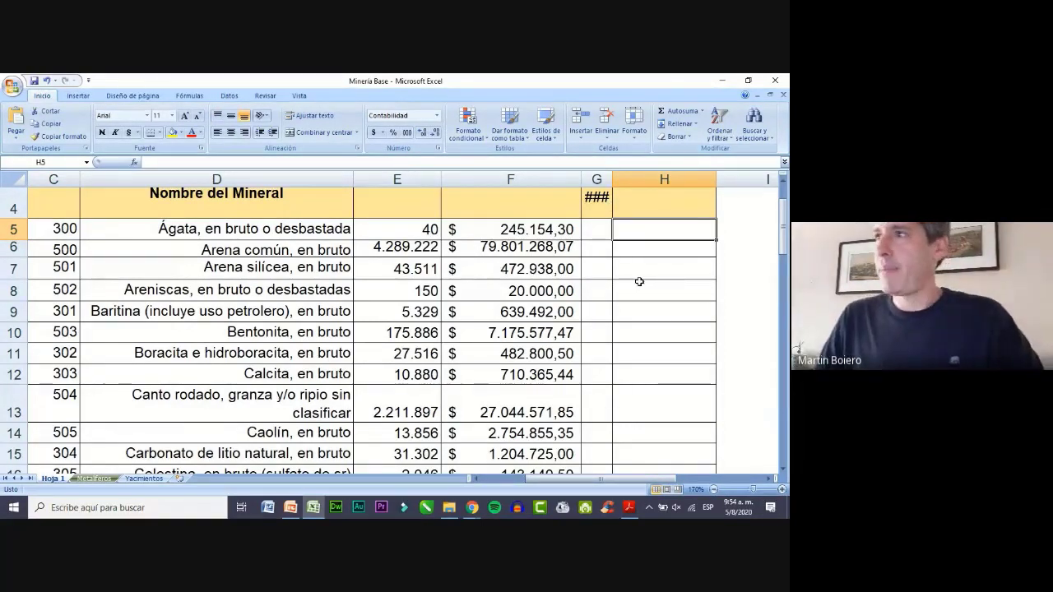
{"action": "left_click", "coordinate": [783, 181]}
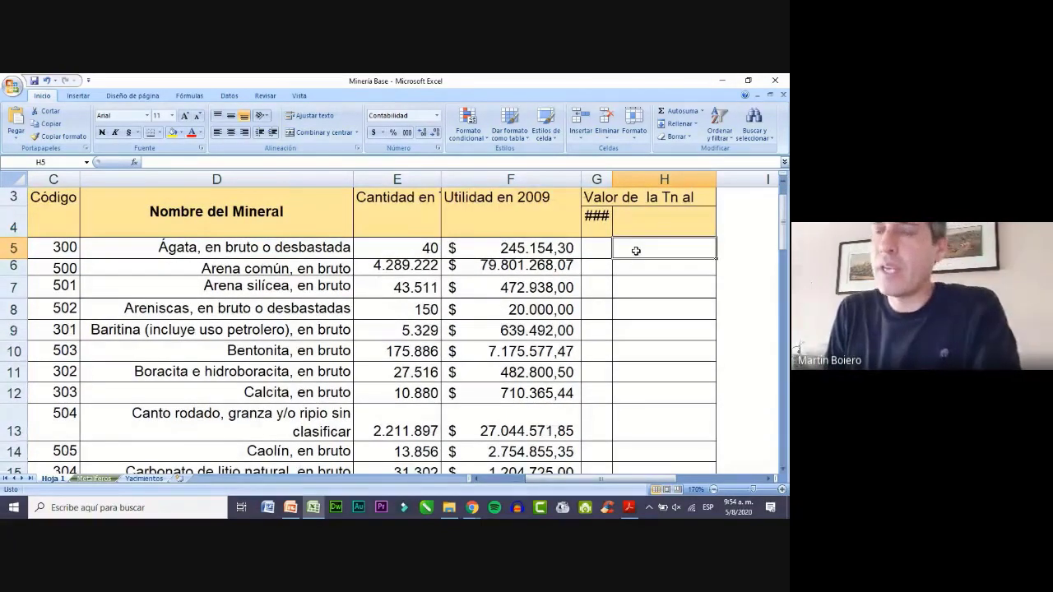
{"action": "type", "text": "=SI"}
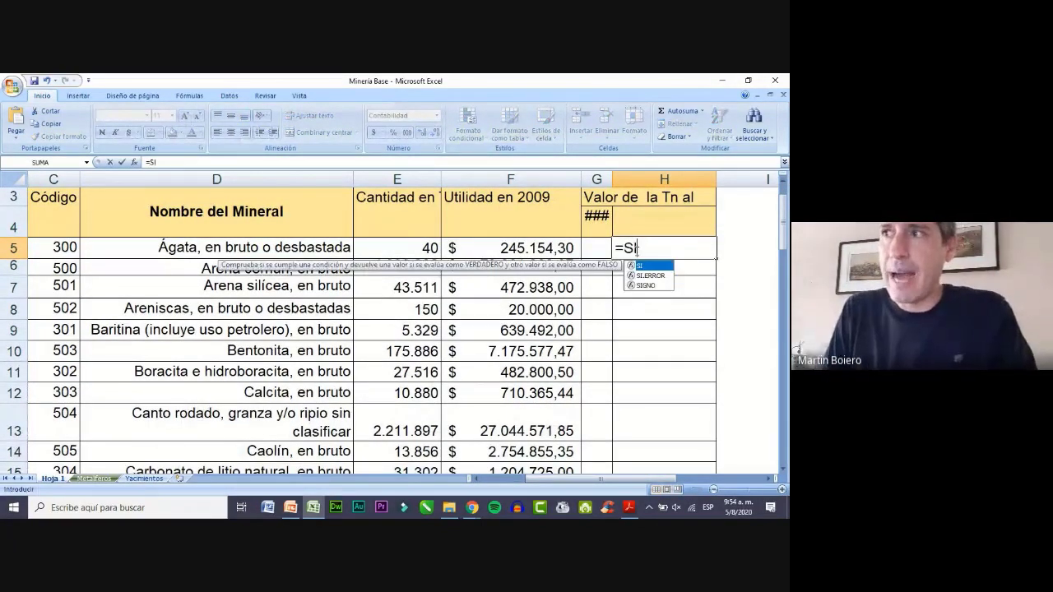
{"action": "type", "text": "("}
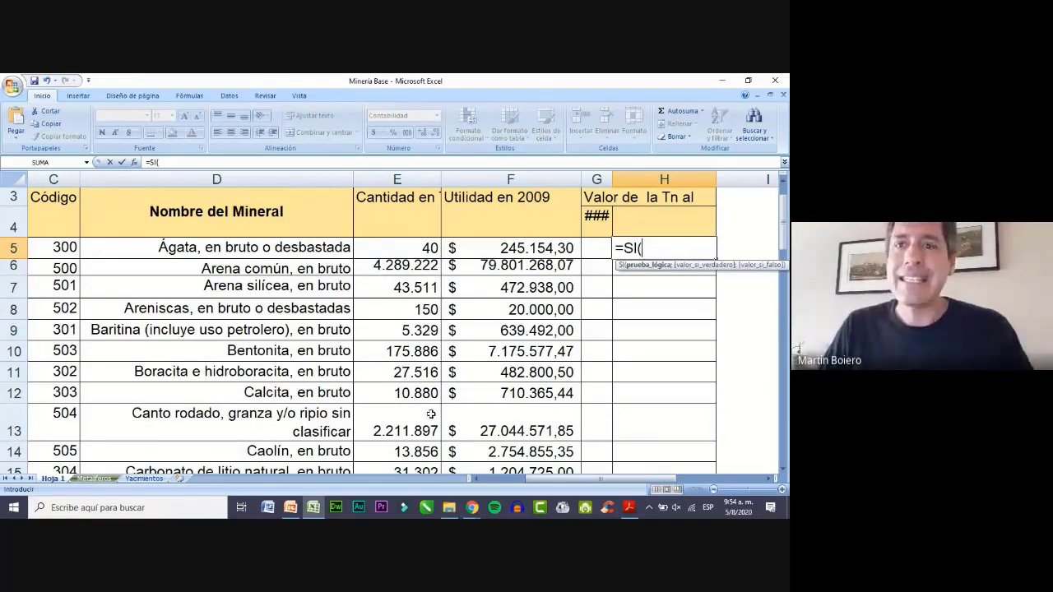
Check the code condition of instruction 7 in the assignment PDF and enter C5<200 as the SI function's logical test in Excel.
{"action": "left_click", "coordinate": [628, 508]}
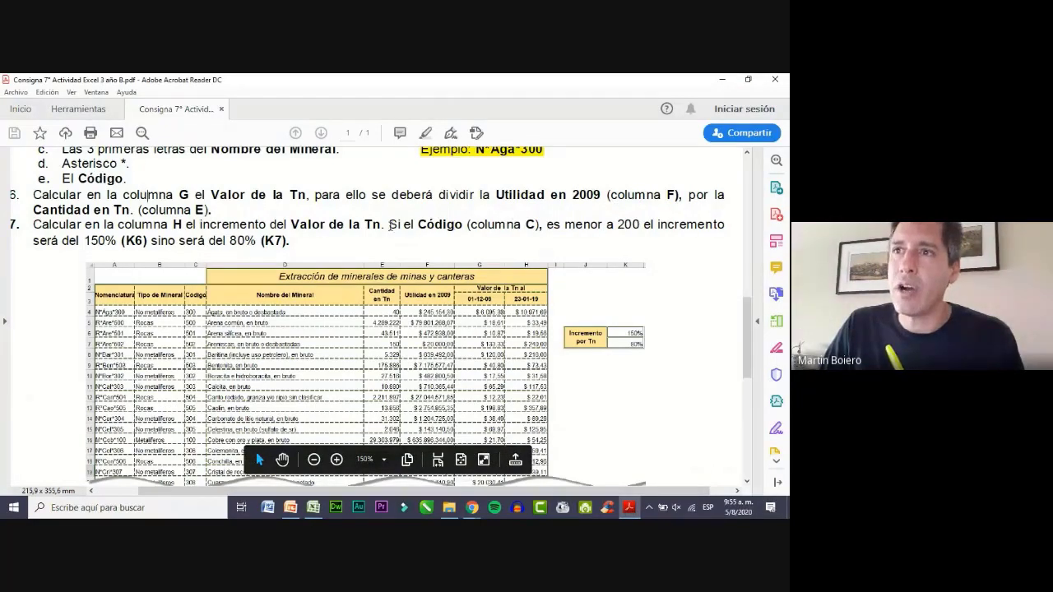
{"action": "left_click_drag", "start_coordinate": [391, 225], "coordinate": [639, 225]}
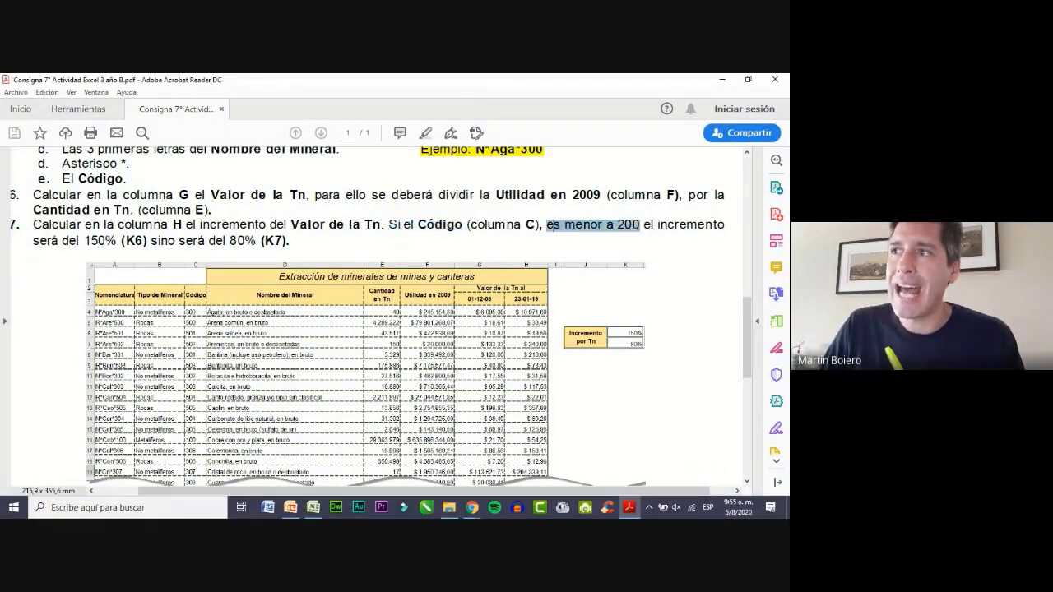
{"action": "left_click", "coordinate": [716, 80]}
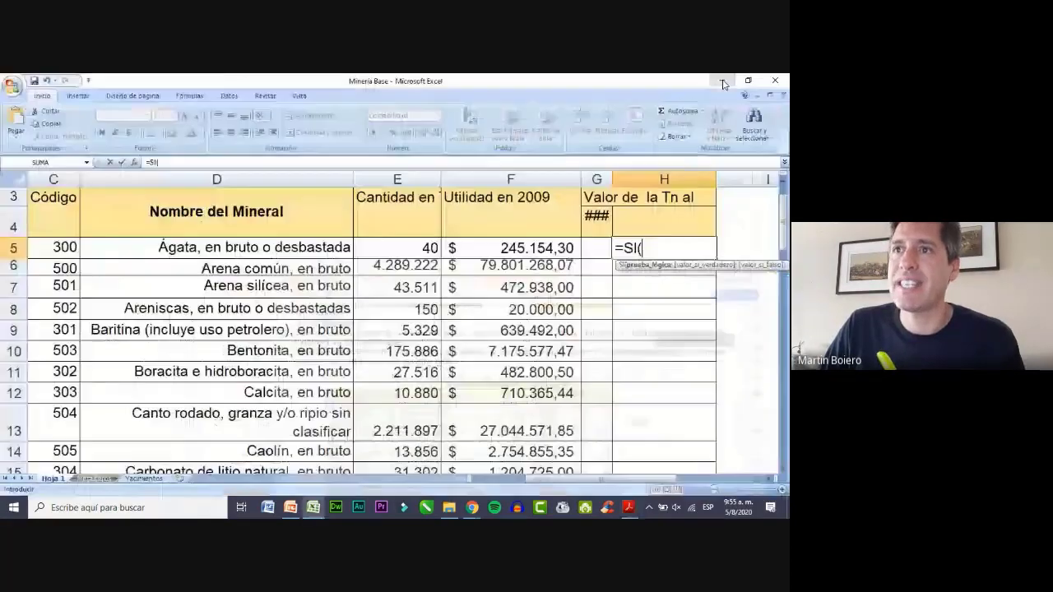
{"action": "left_click", "coordinate": [58, 247]}
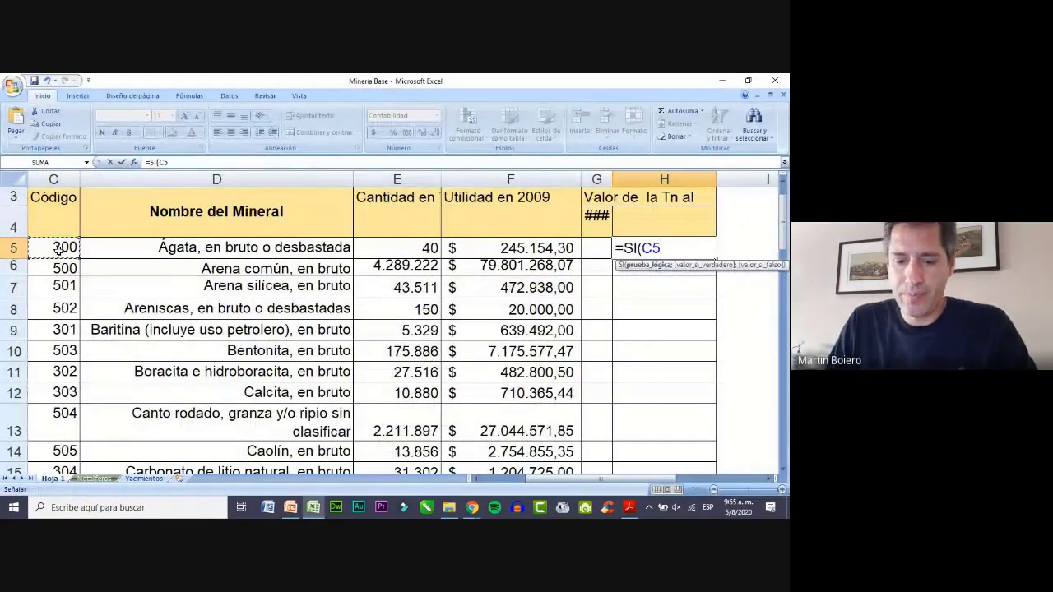
{"action": "type", "text": "<"}
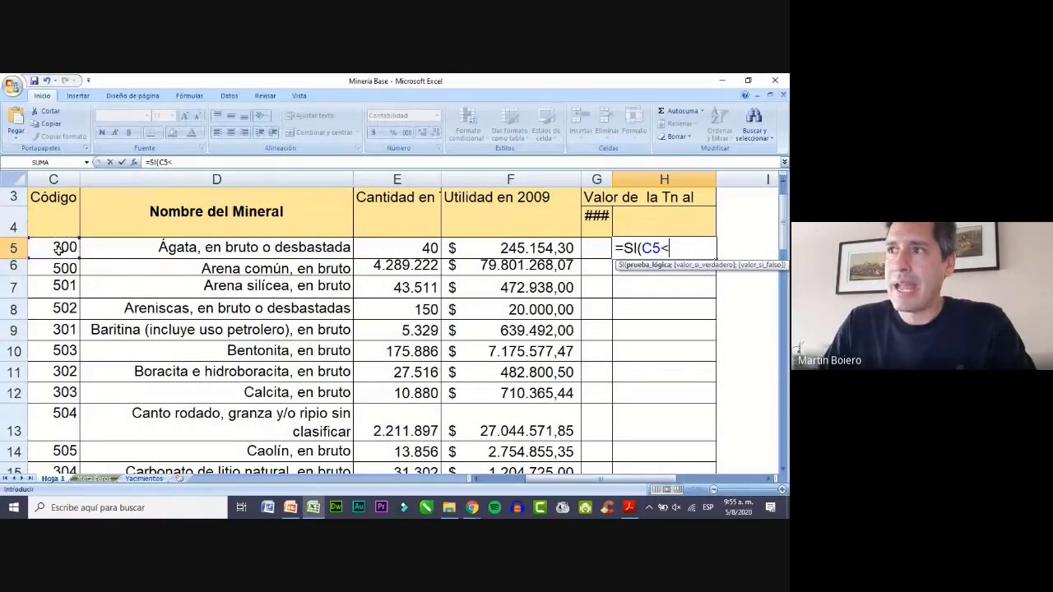
{"action": "type", "text": "200"}
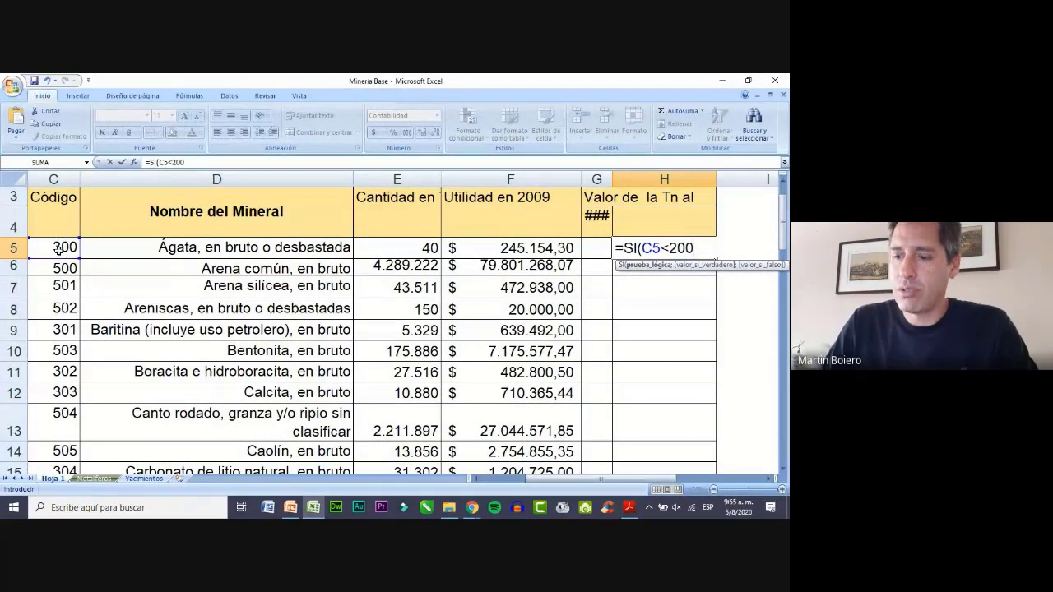
{"action": "type", "text": ";"}
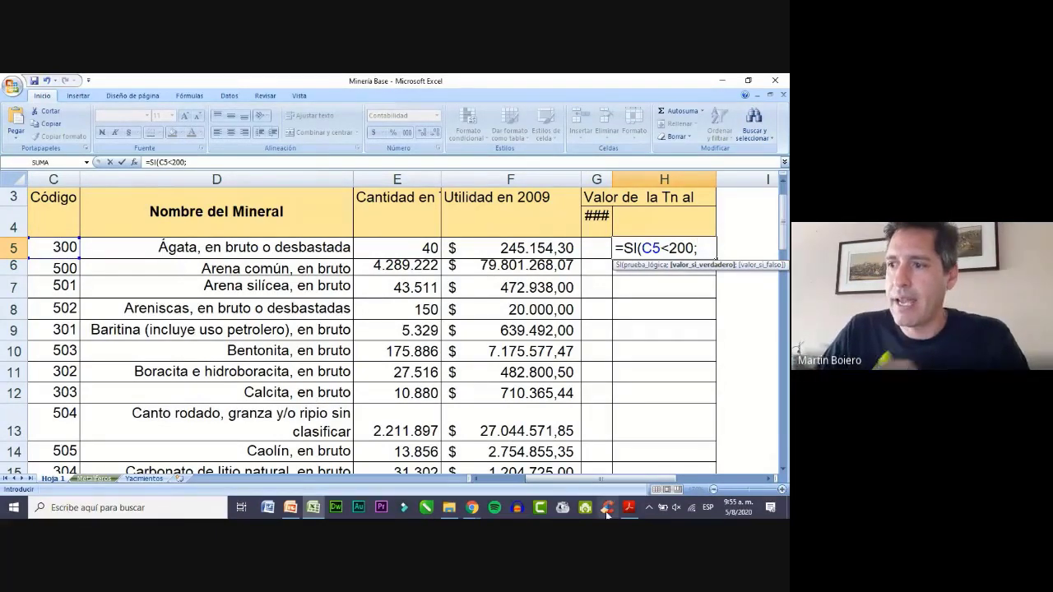
Check the increment percentage of instruction 7 in the assignment PDF and enter G5+G5*150% as the SI function's true value in H5.
{"action": "left_click", "coordinate": [632, 510]}
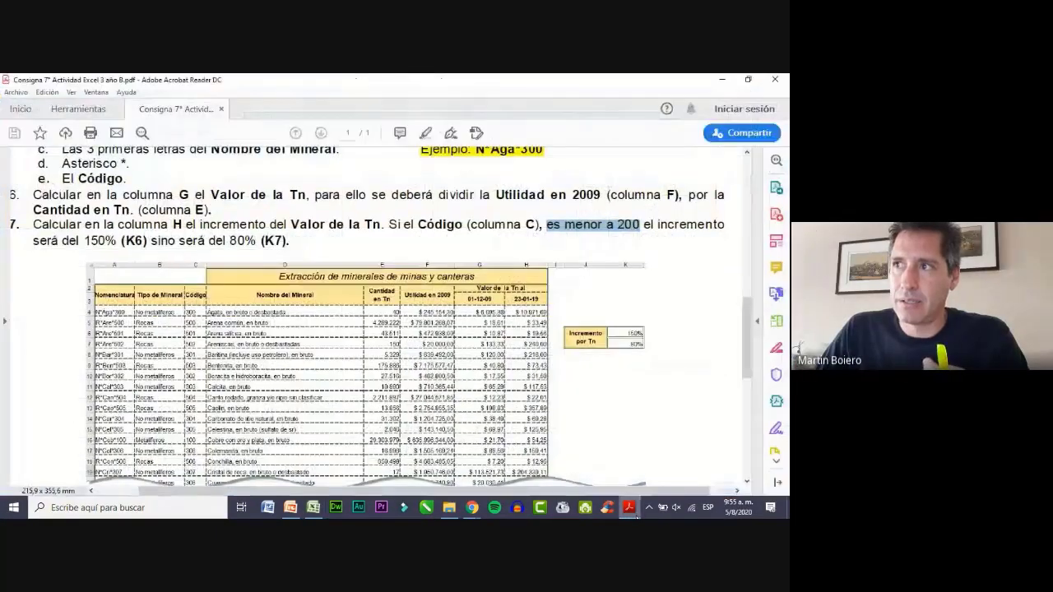
{"action": "left_click", "coordinate": [632, 510]}
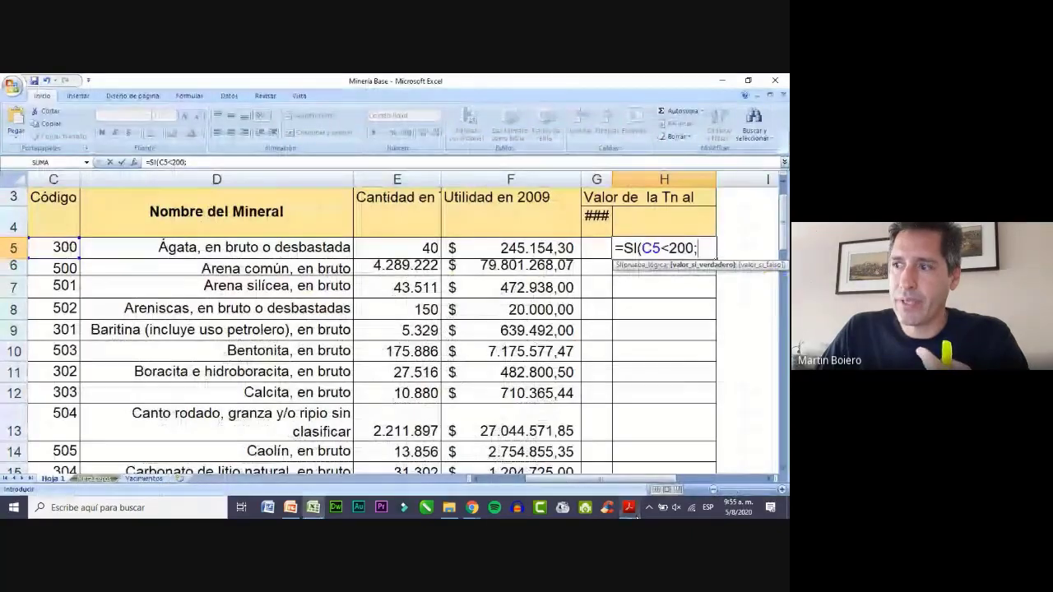
{"action": "left_click", "coordinate": [632, 510]}
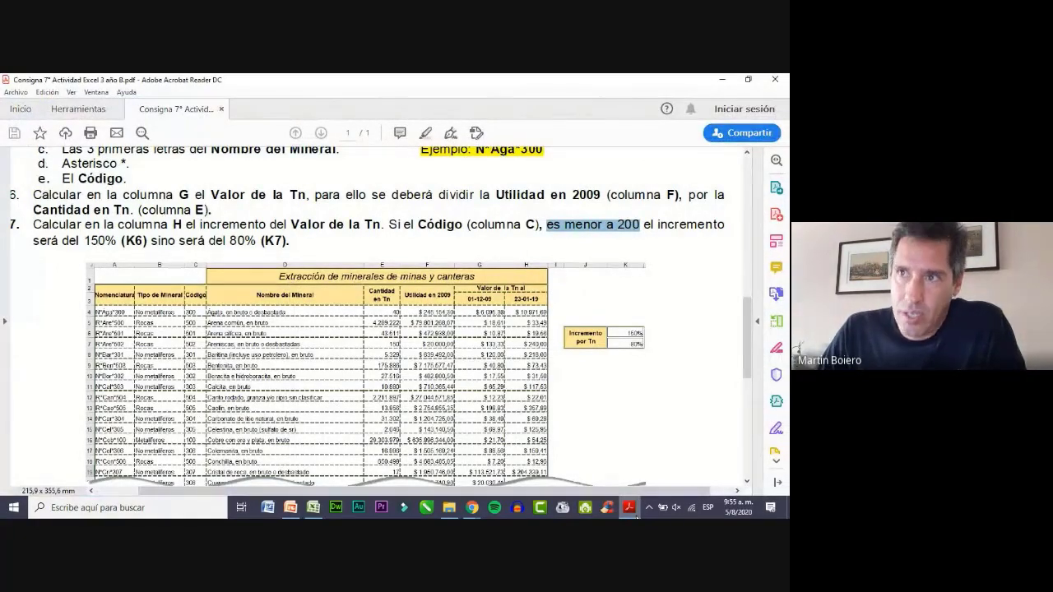
{"action": "left_click", "coordinate": [636, 518]}
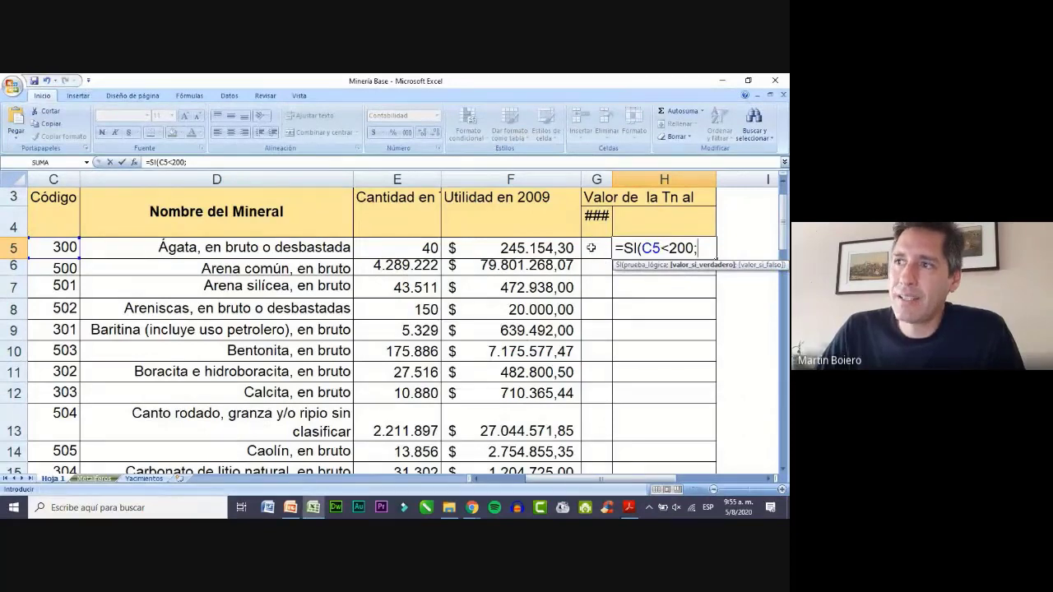
{"action": "left_click", "coordinate": [593, 246]}
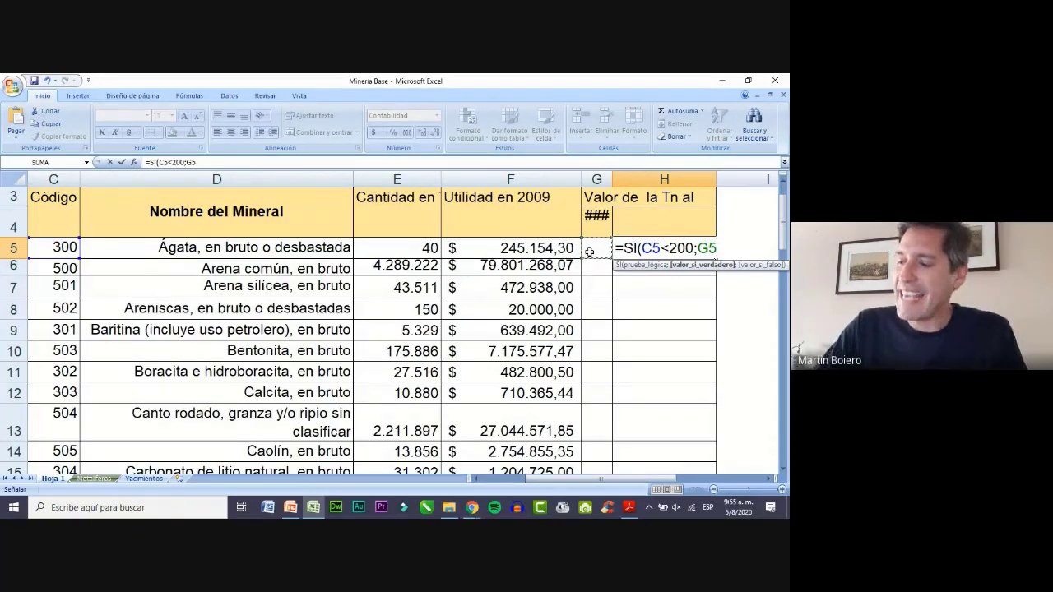
{"action": "type", "text": "+"}
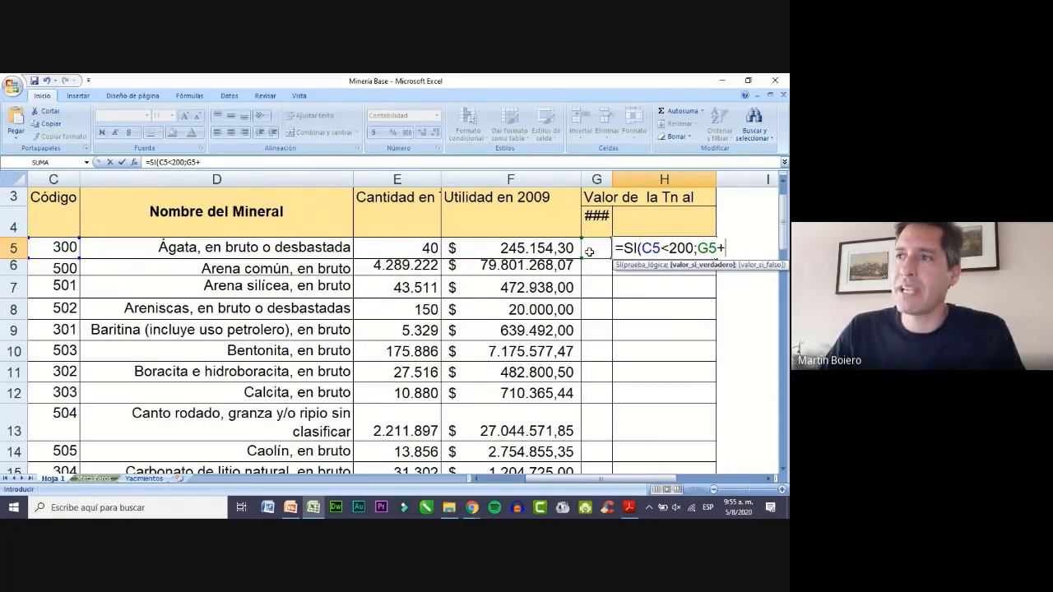
{"action": "left_click", "coordinate": [589, 251]}
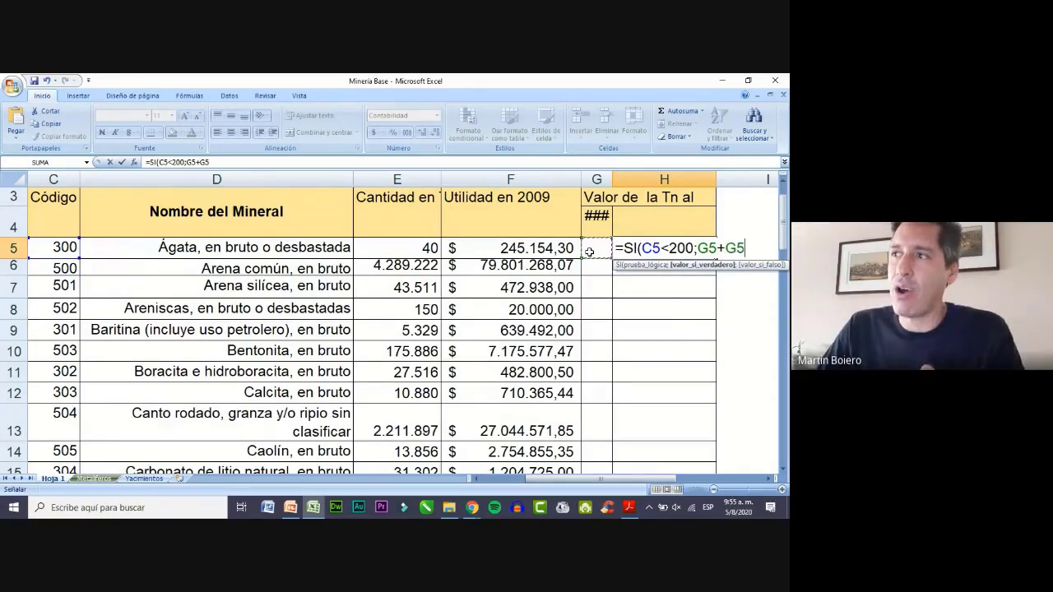
{"action": "type", "text": "*15"}
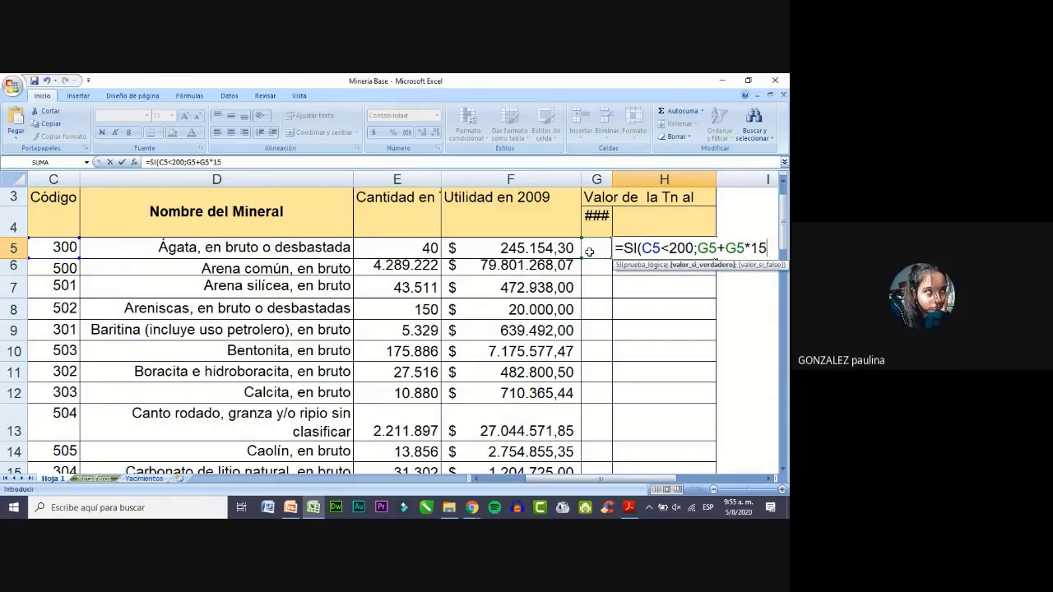
{"action": "type", "text": "0%"}
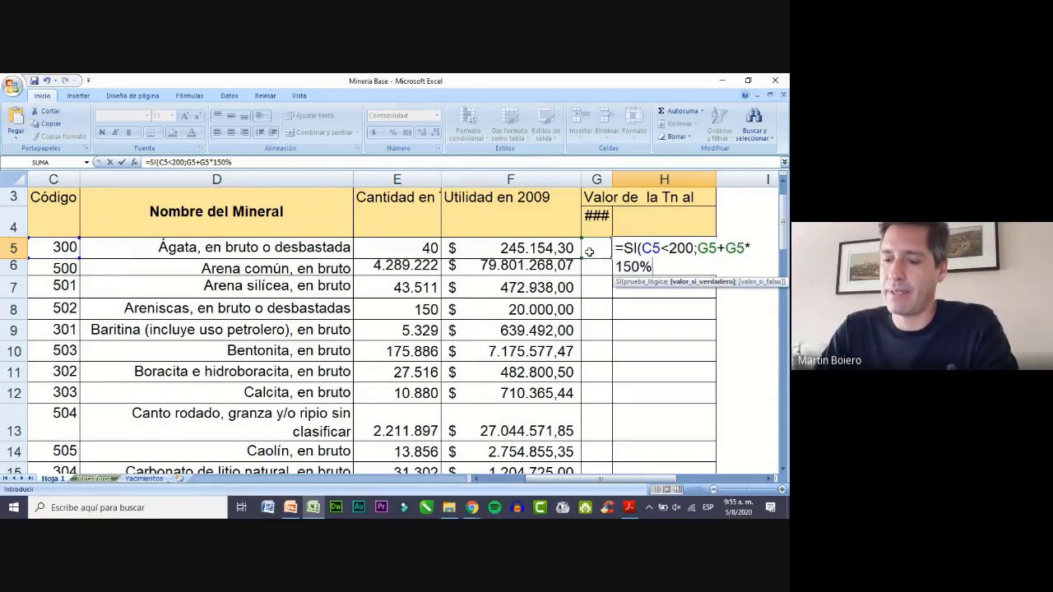
{"action": "type", "text": ";"}
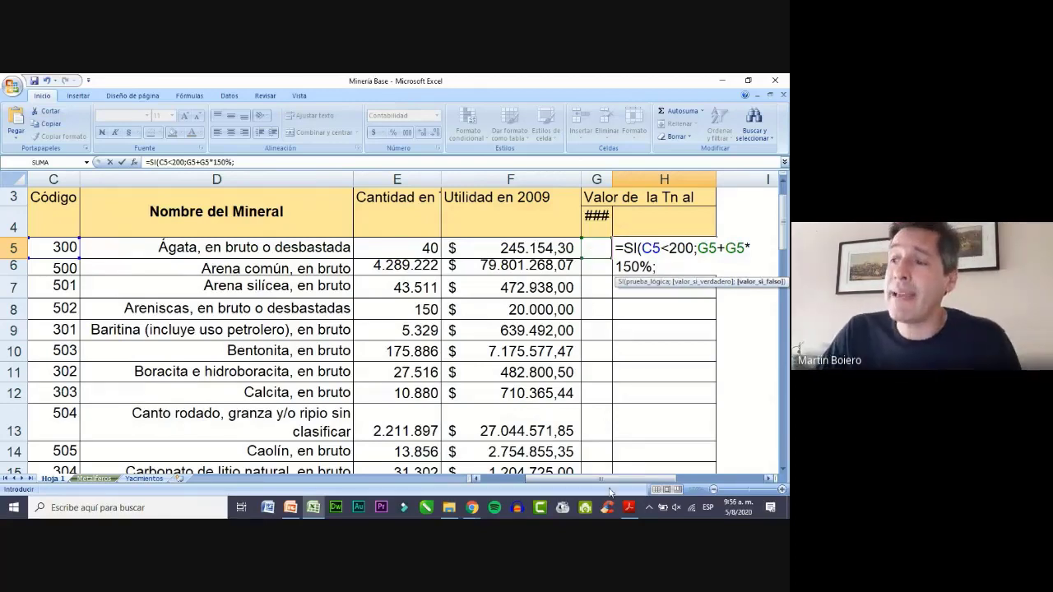
Check the alternative percentage in the PDF, enter G5+G5*80% as the SI function's false value in H5 and commit the formula.
{"action": "left_click", "coordinate": [629, 508]}
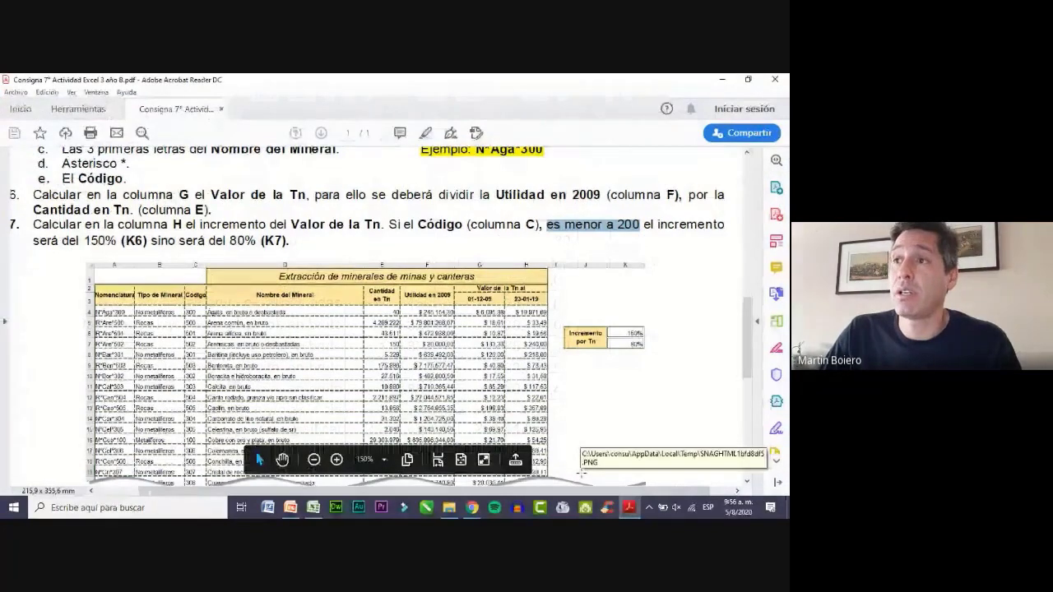
{"action": "left_click", "coordinate": [629, 509]}
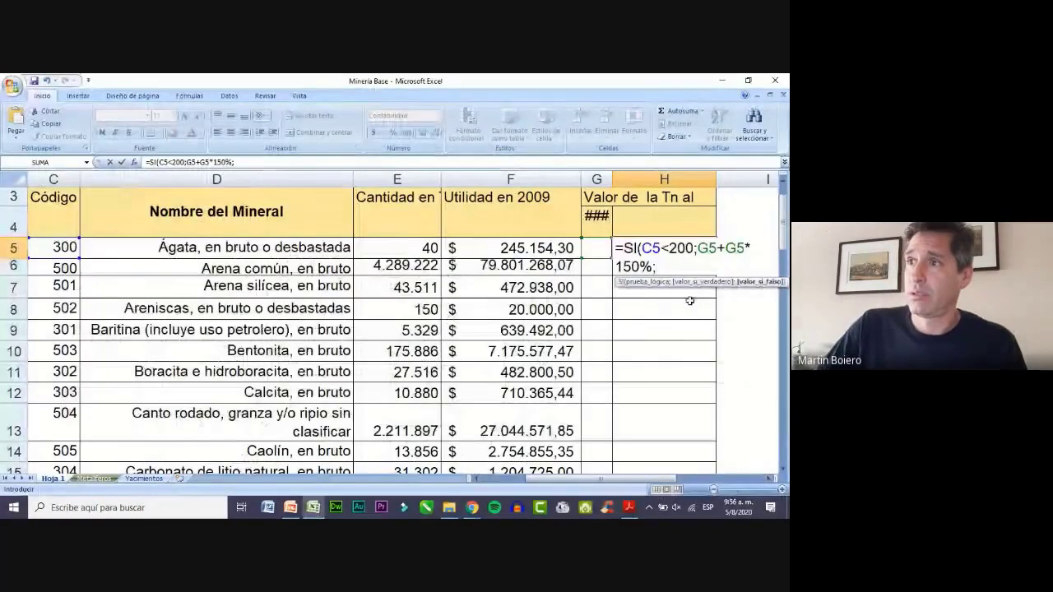
{"action": "left_click", "coordinate": [601, 246]}
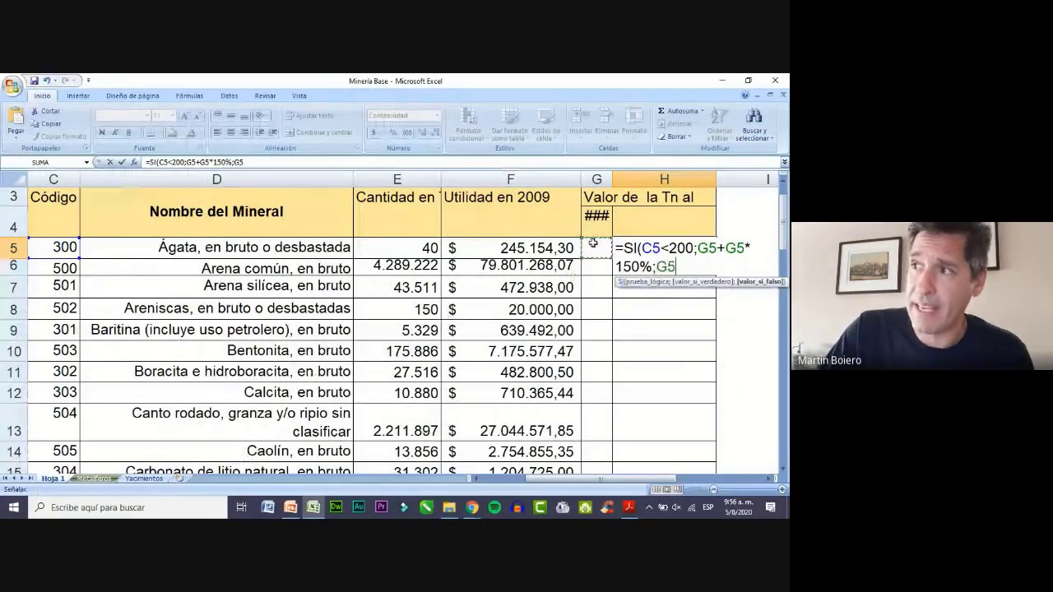
{"action": "type", "text": "+"}
{"action": "left_click", "coordinate": [593, 244]}
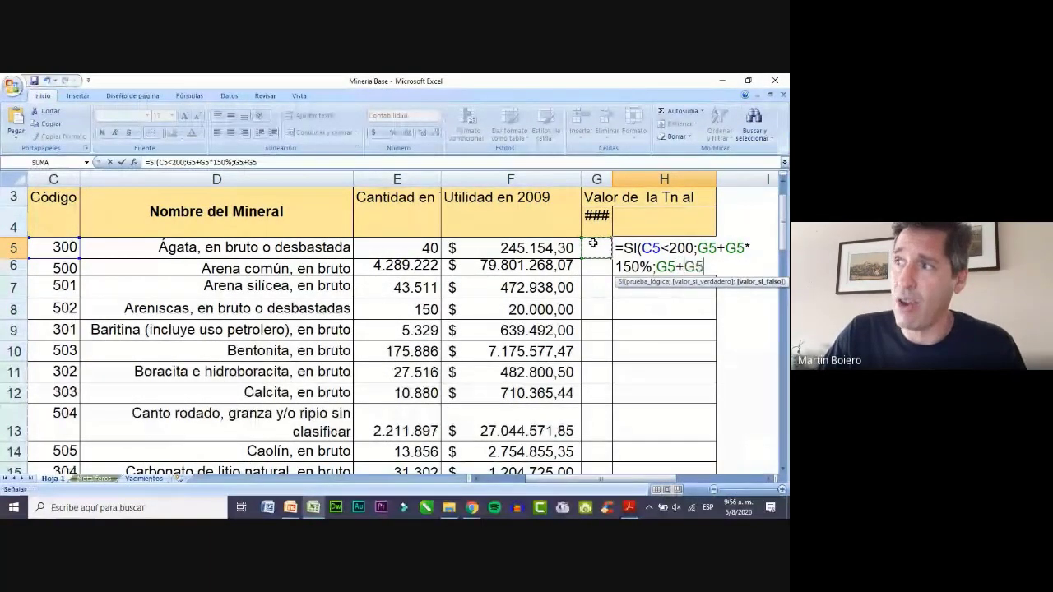
{"action": "type", "text": "*80"}
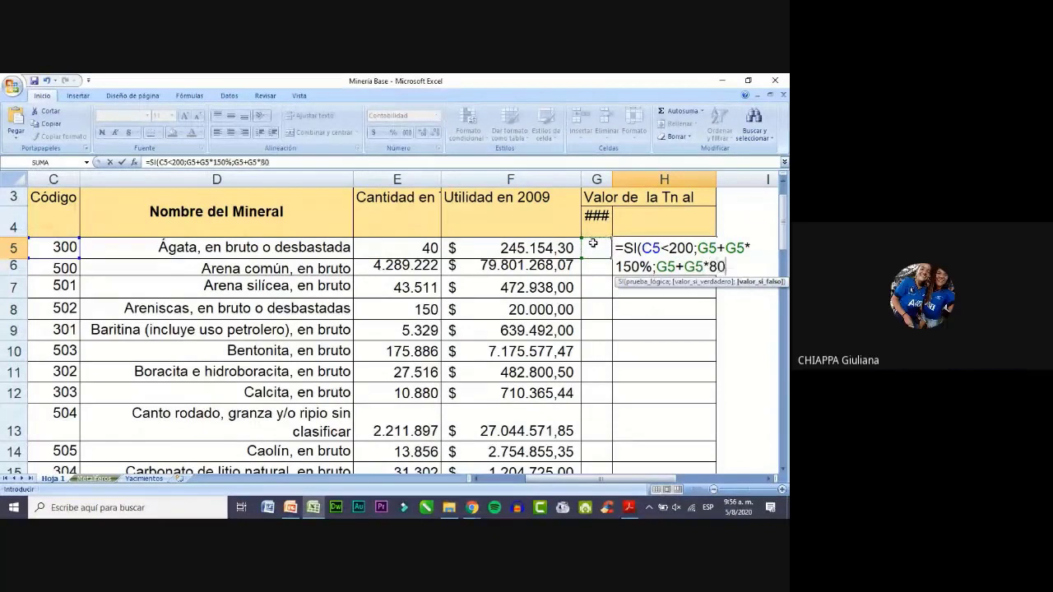
{"action": "type", "text": "%)"}
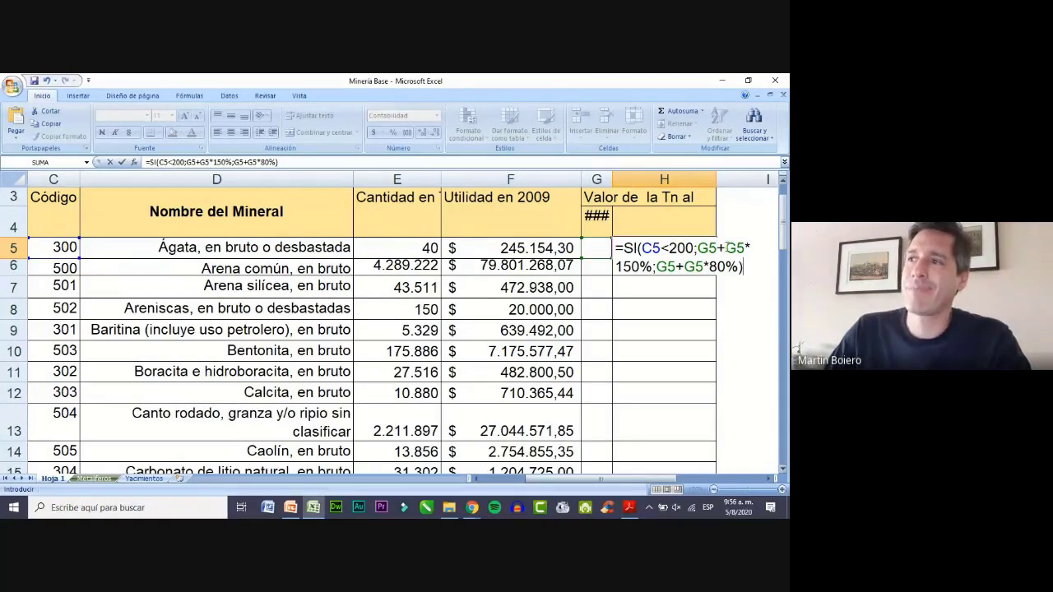
{"action": "left_click_drag", "start_coordinate": [697, 247], "coordinate": [652, 269]}
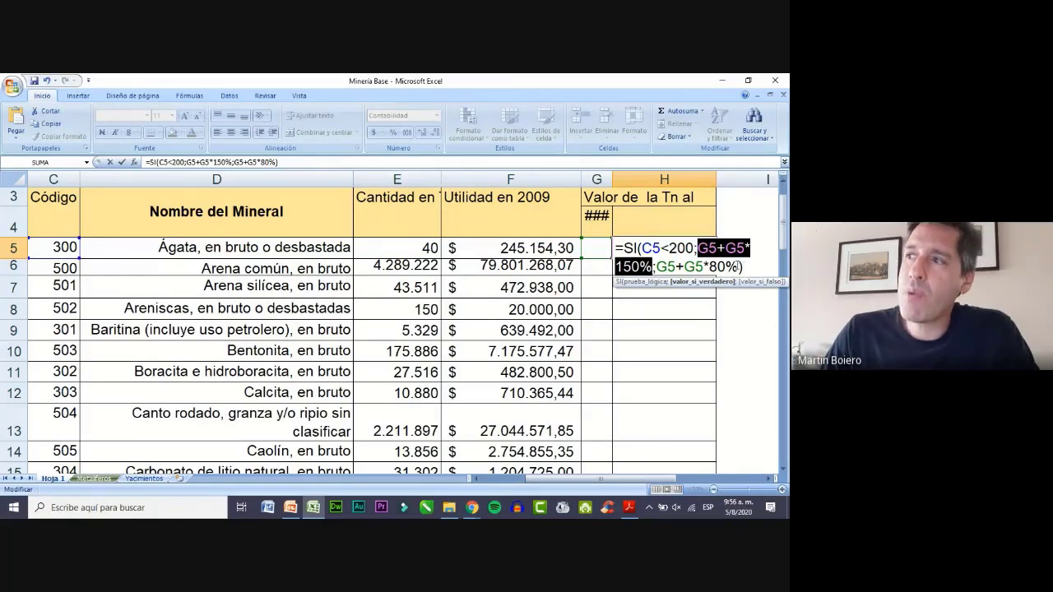
{"action": "left_click", "coordinate": [743, 266]}
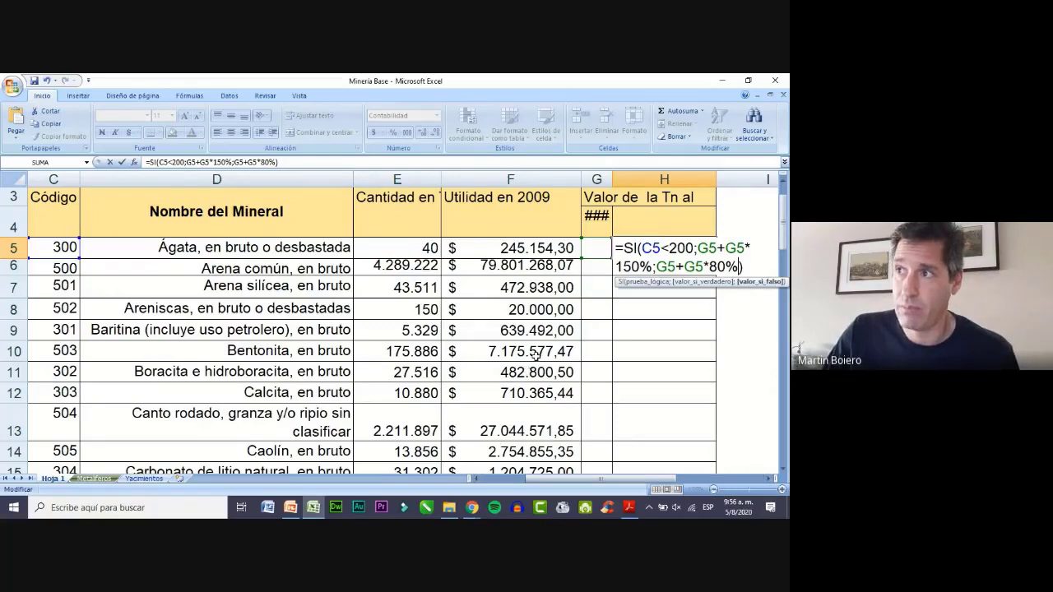
{"action": "key", "text": "Return"}
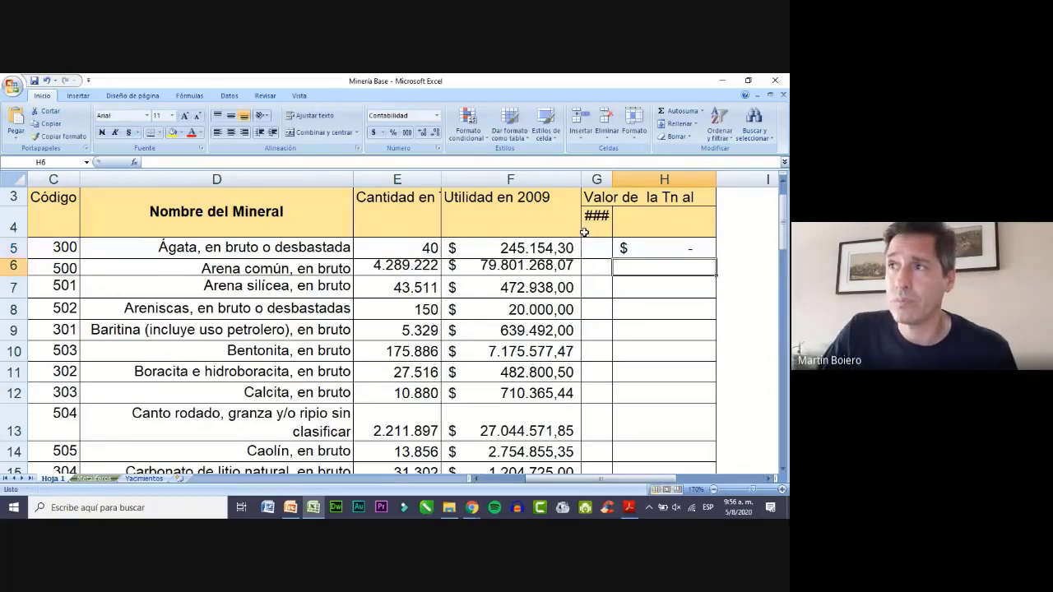
Fit column G's width to its contents in Excel and consult the increment instruction in the assignment PDF.
{"action": "double_click", "coordinate": [612, 180]}
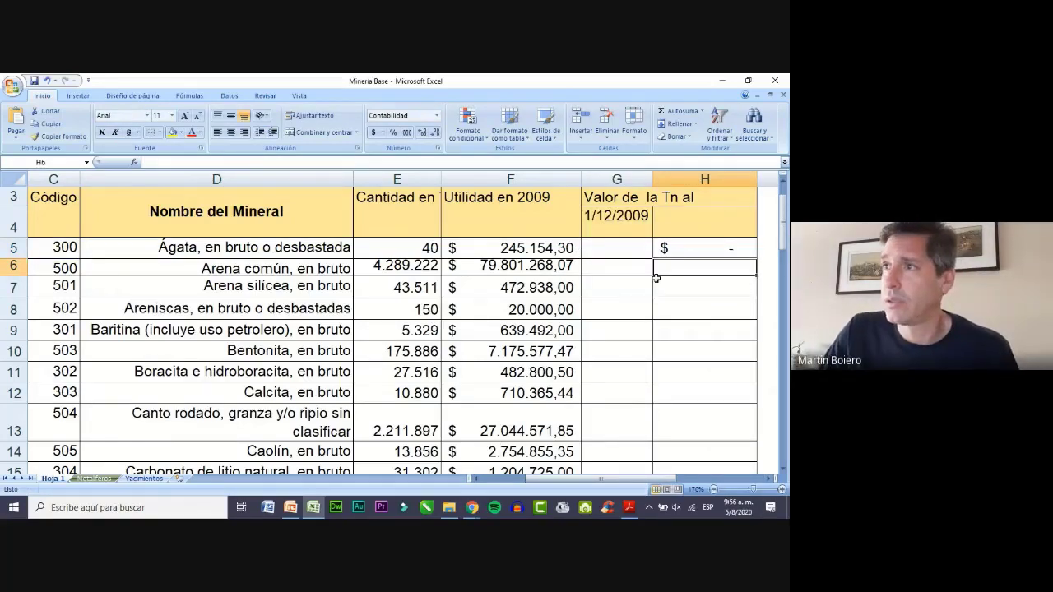
{"action": "left_click", "coordinate": [629, 508]}
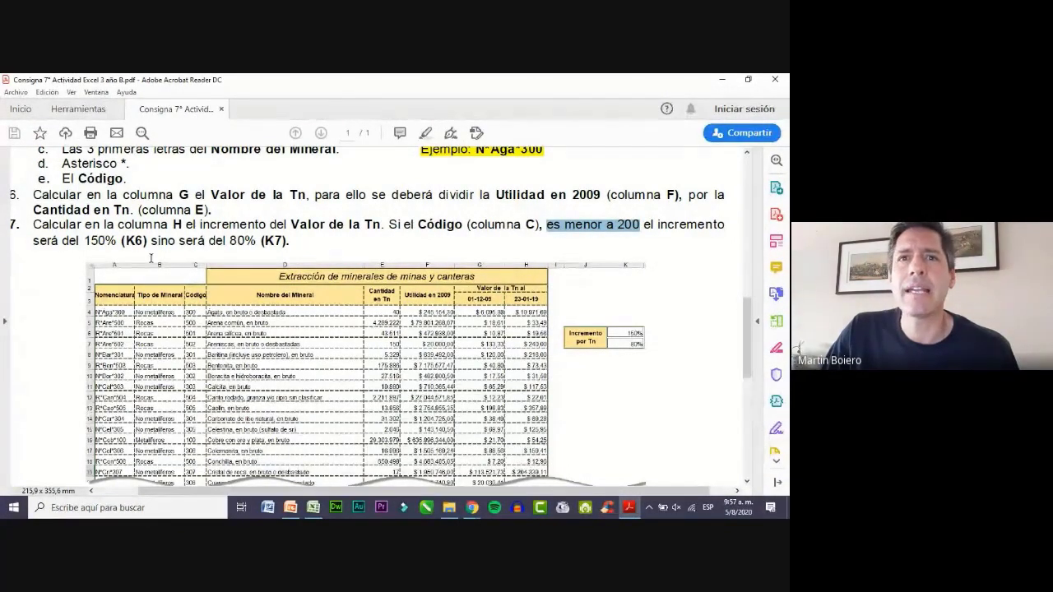
{"action": "left_click", "coordinate": [721, 79]}
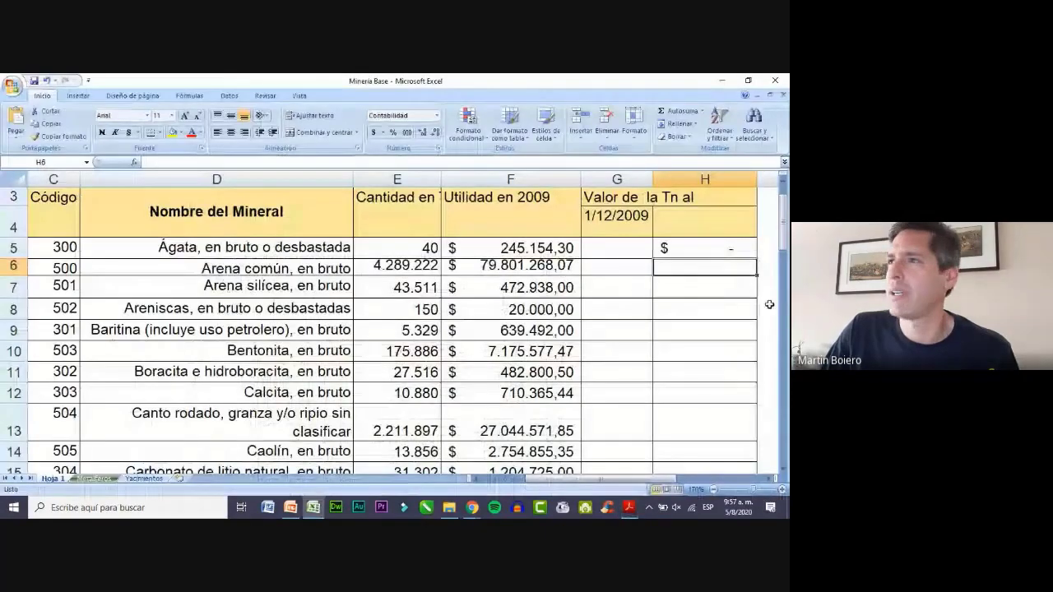
Review cells G5 and H5 in Excel and compare the SI formula with the column G and H instructions in the PDF.
{"action": "left_click_drag", "start_coordinate": [658, 485], "coordinate": [683, 488]}
{"action": "left_click", "coordinate": [568, 245]}
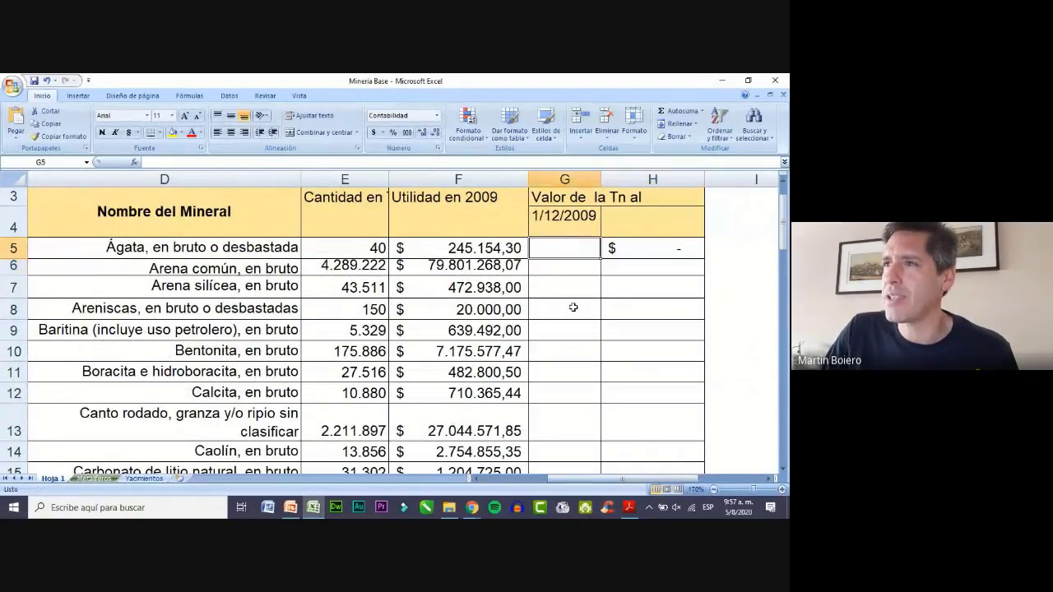
{"action": "scroll", "coordinate": [573, 307], "scroll_direction": "up", "scroll_amount": 1}
{"action": "scroll", "coordinate": [571, 346], "scroll_direction": "down", "scroll_amount": 1}
{"action": "scroll", "coordinate": [574, 308], "scroll_direction": "up", "scroll_amount": 1}
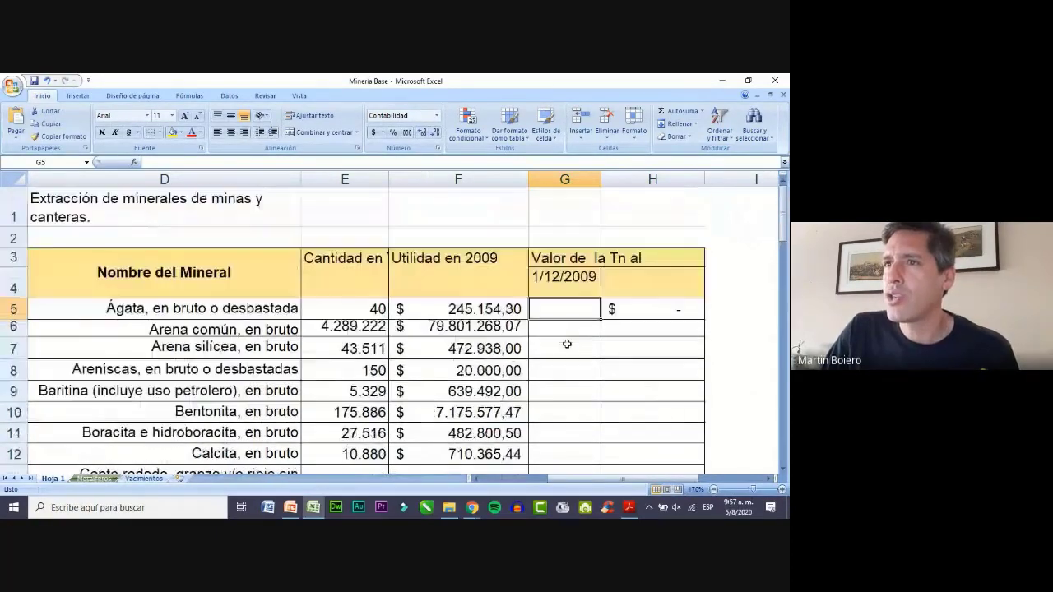
{"action": "left_click", "coordinate": [625, 315]}
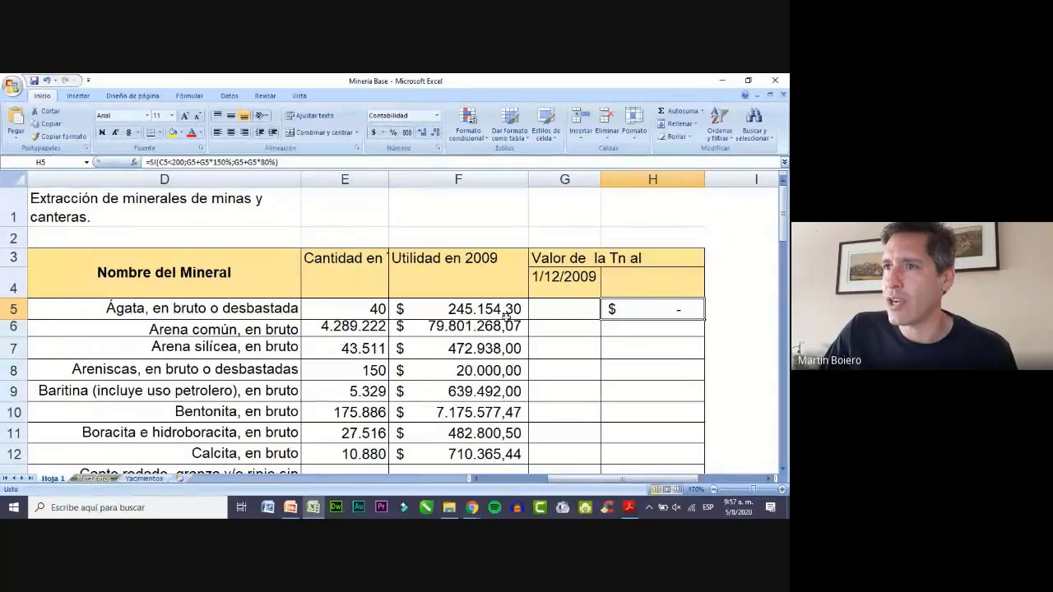
{"action": "left_click", "coordinate": [628, 509]}
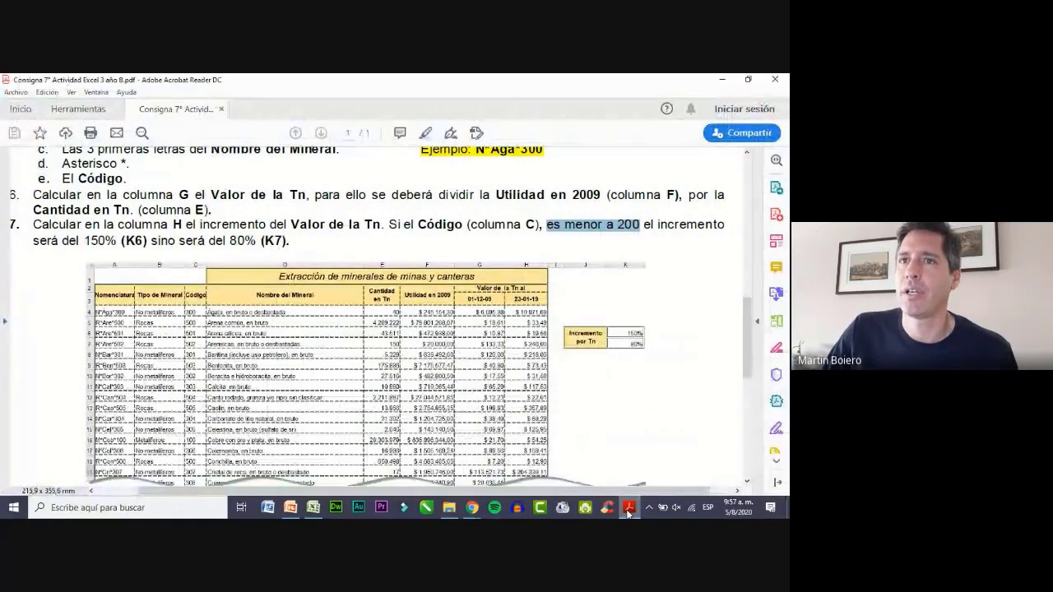
{"action": "left_click", "coordinate": [313, 508]}
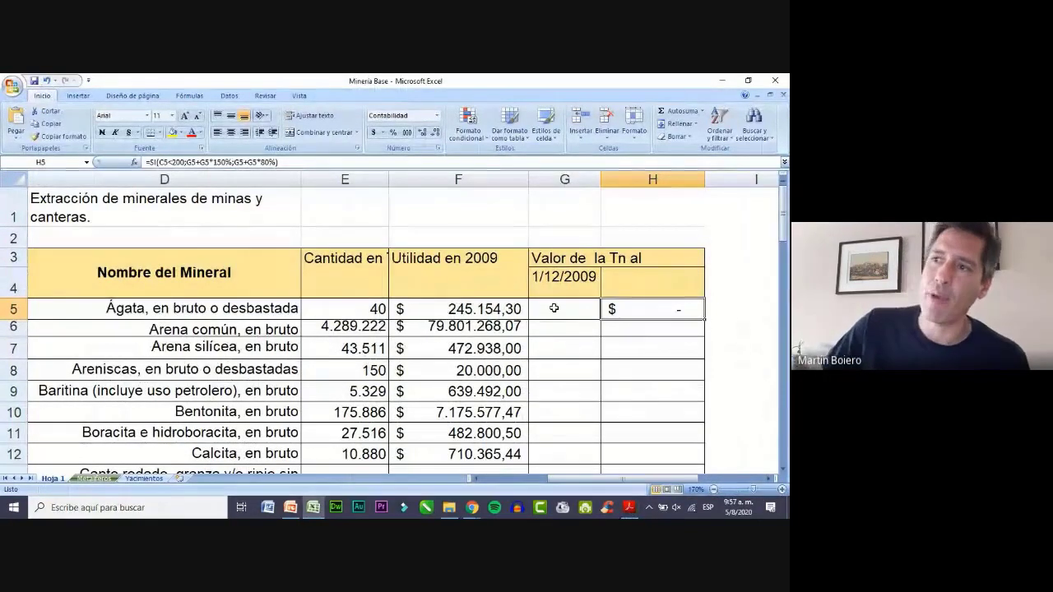
Test the increment formula in H5 with a trial value of 1000 in G5, clearing that value after the check.
{"action": "left_click", "coordinate": [554, 309]}
{"action": "type", "text": "1000"}
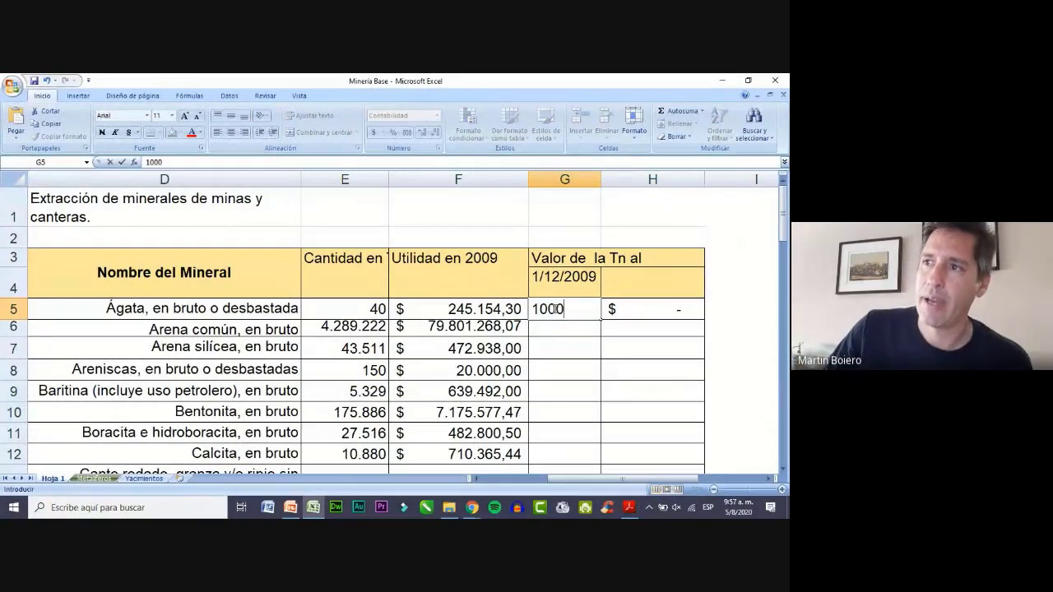
{"action": "key", "text": "Return"}
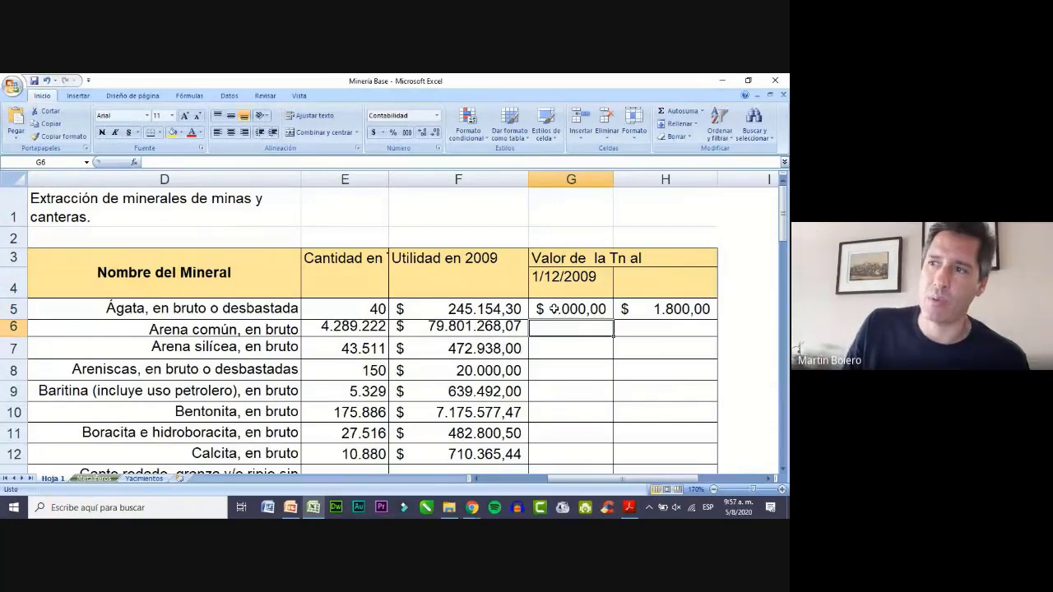
{"action": "left_click", "coordinate": [554, 309]}
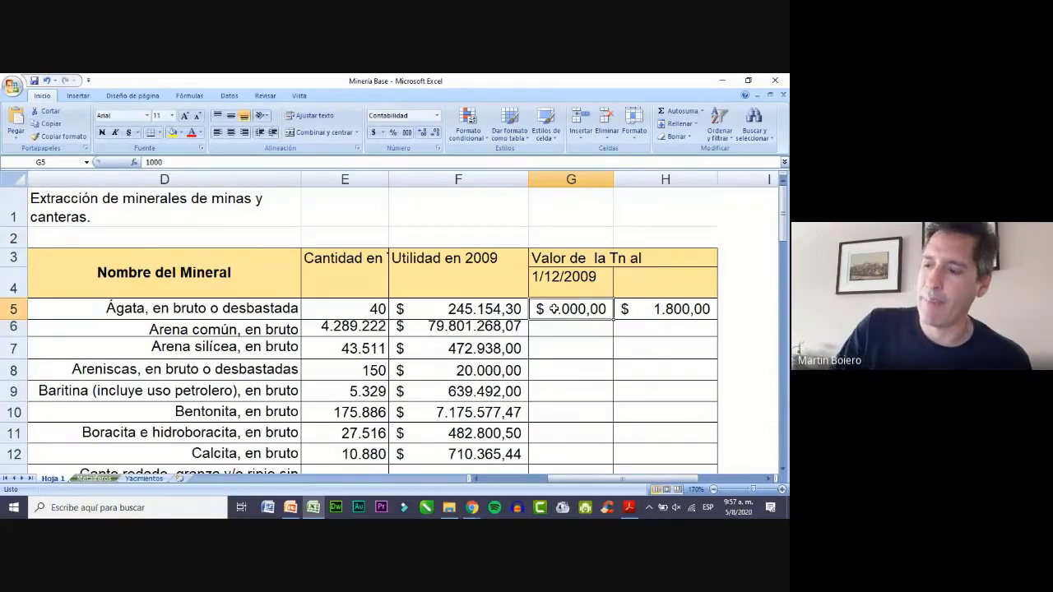
{"action": "key", "text": "Delete"}
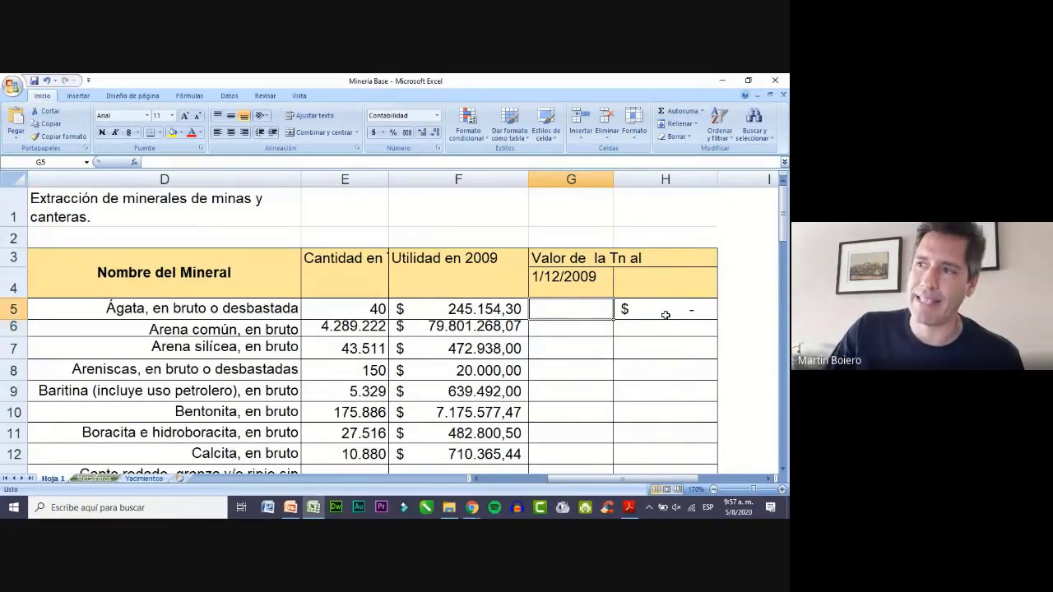
Examine columns F and G in the worksheet and reread instructions 6 and 7 in the assignment PDF.
{"action": "left_click", "coordinate": [563, 179]}
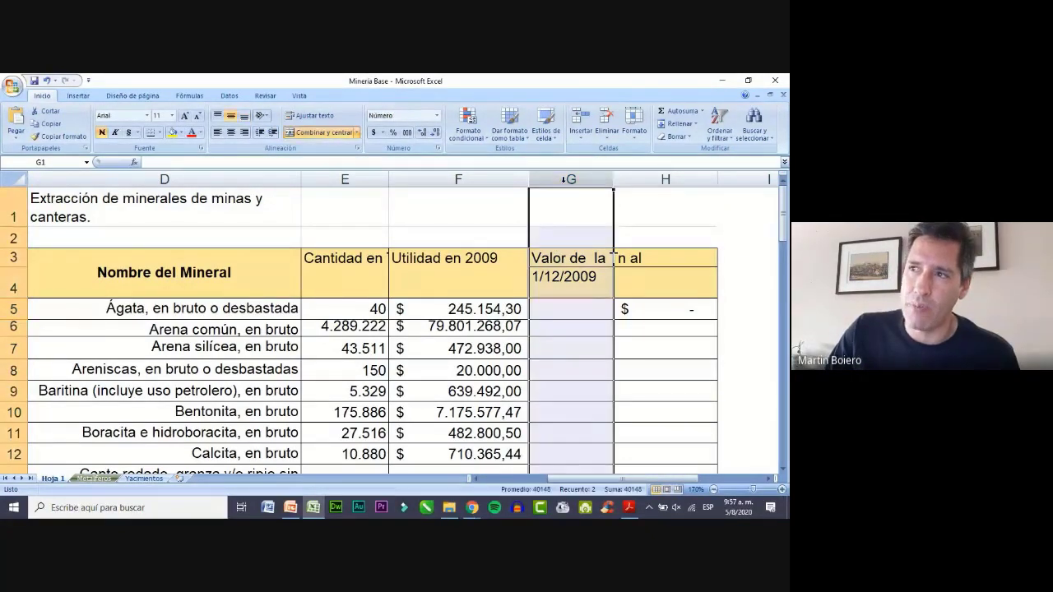
{"action": "left_click", "coordinate": [465, 179]}
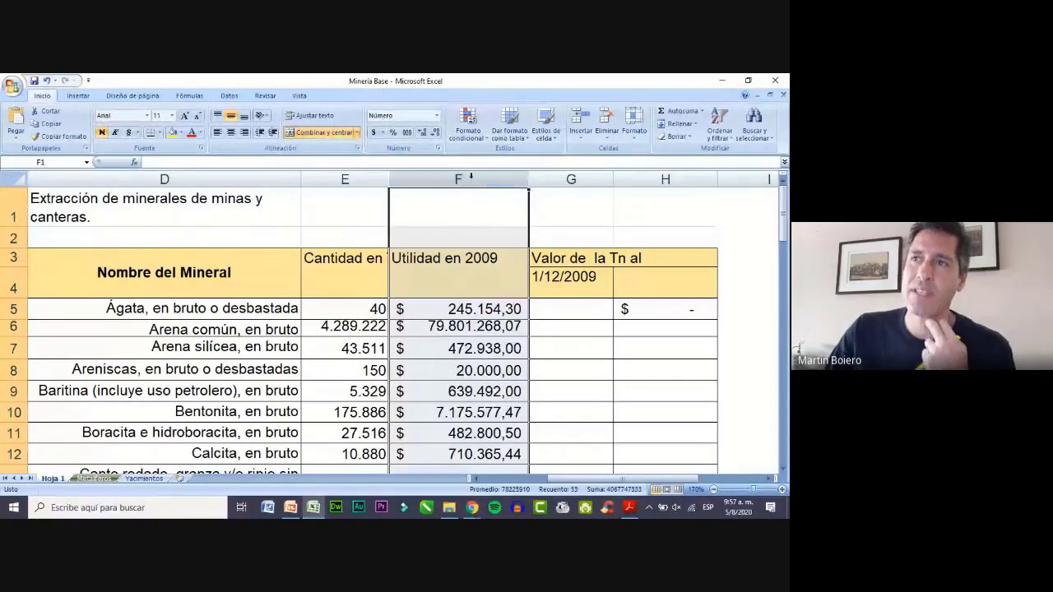
{"action": "left_click", "coordinate": [571, 179]}
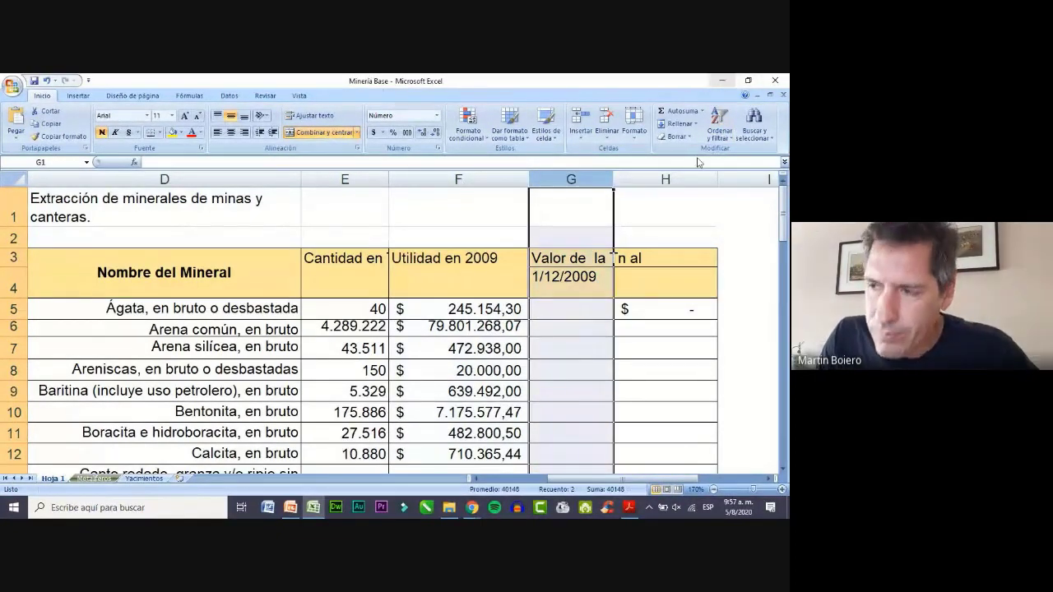
{"action": "left_click", "coordinate": [629, 507]}
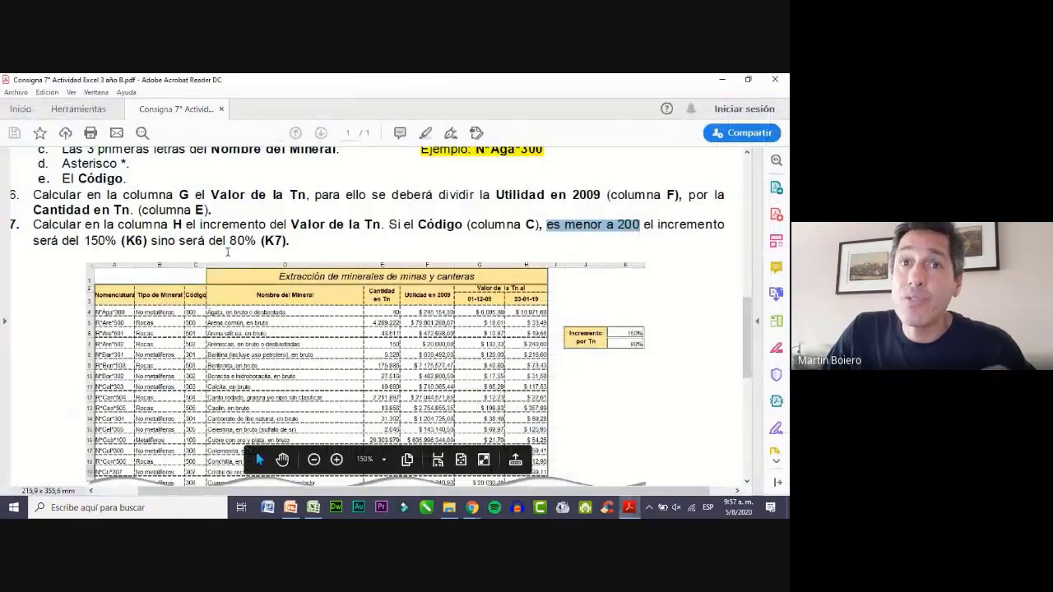
Read the Segunda Parte instructions in the assignment PDF and open the Metalíferos sheet of the workbook in Excel.
{"action": "scroll", "coordinate": [223, 263], "scroll_direction": "down", "scroll_amount": 6}
{"action": "scroll", "coordinate": [224, 264], "scroll_direction": "down", "scroll_amount": 1}
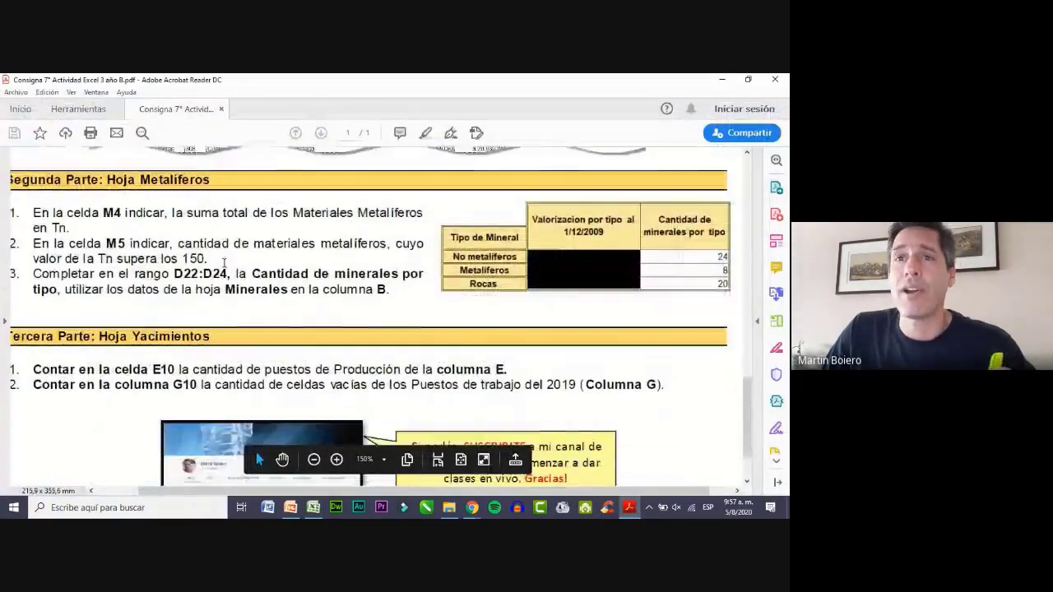
{"action": "scroll", "coordinate": [223, 262], "scroll_direction": "down", "scroll_amount": 1}
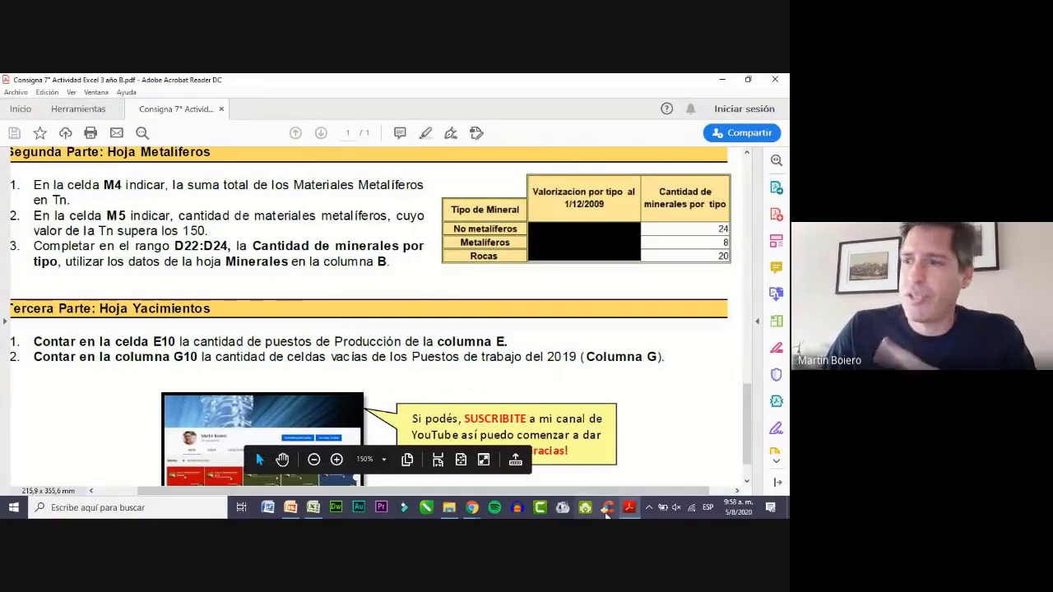
{"action": "left_click", "coordinate": [314, 507]}
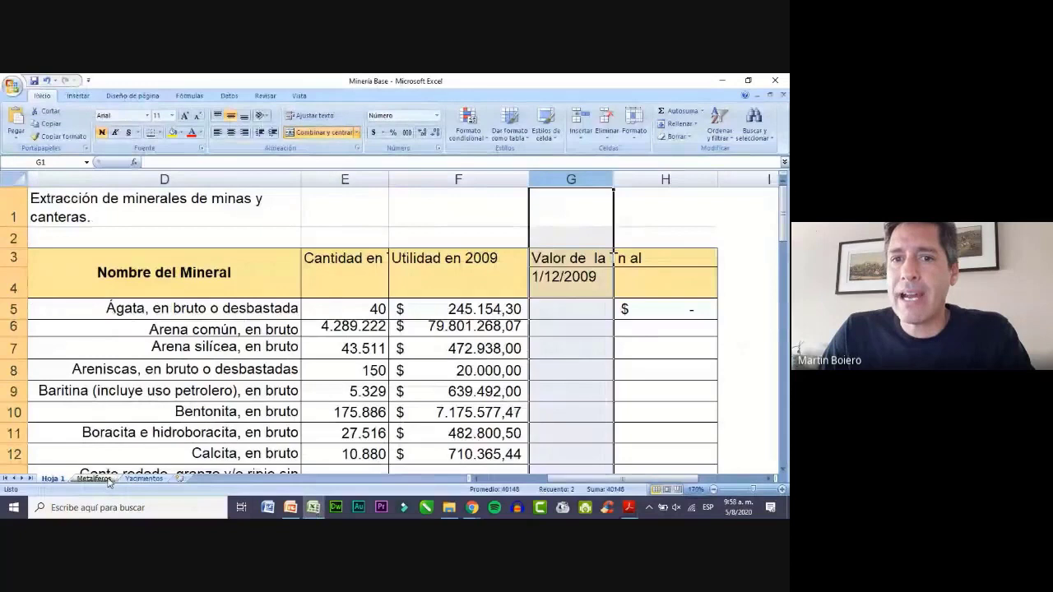
{"action": "left_click", "coordinate": [107, 479]}
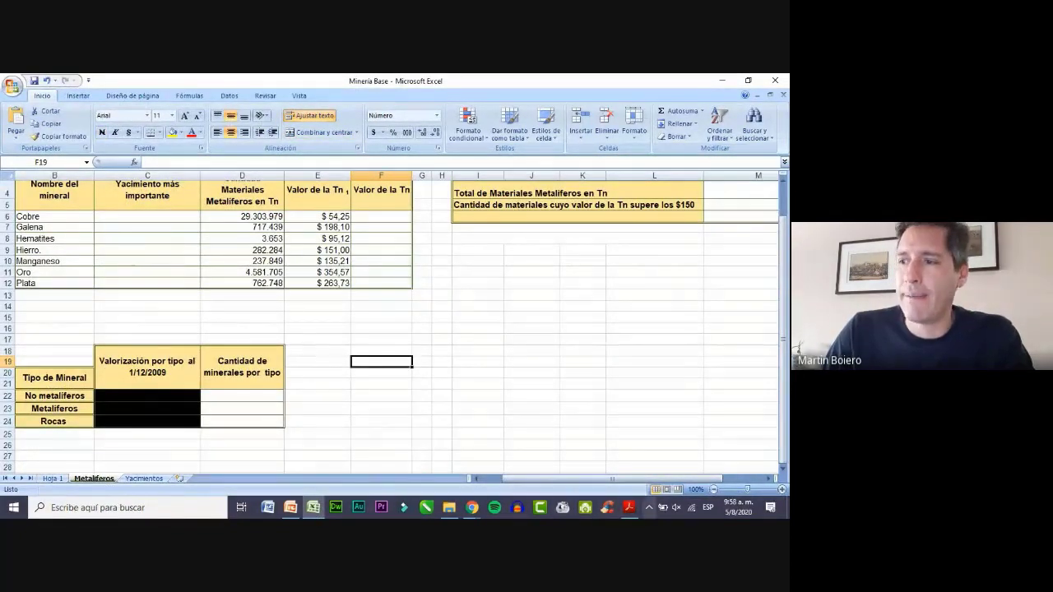
Compare the PDF's Segunda Parte instructions with the Metalíferos sheet in Excel, examining cell M5 and the Valor de la Tn range E6:E12.
{"action": "left_click", "coordinate": [630, 508]}
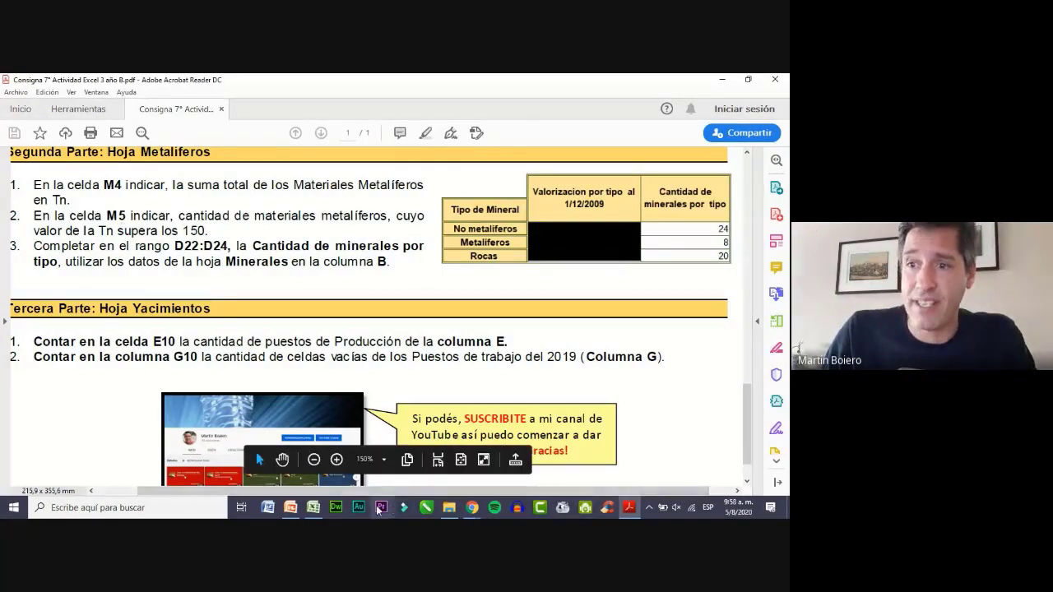
{"action": "mouse_move", "coordinate": [314, 509]}
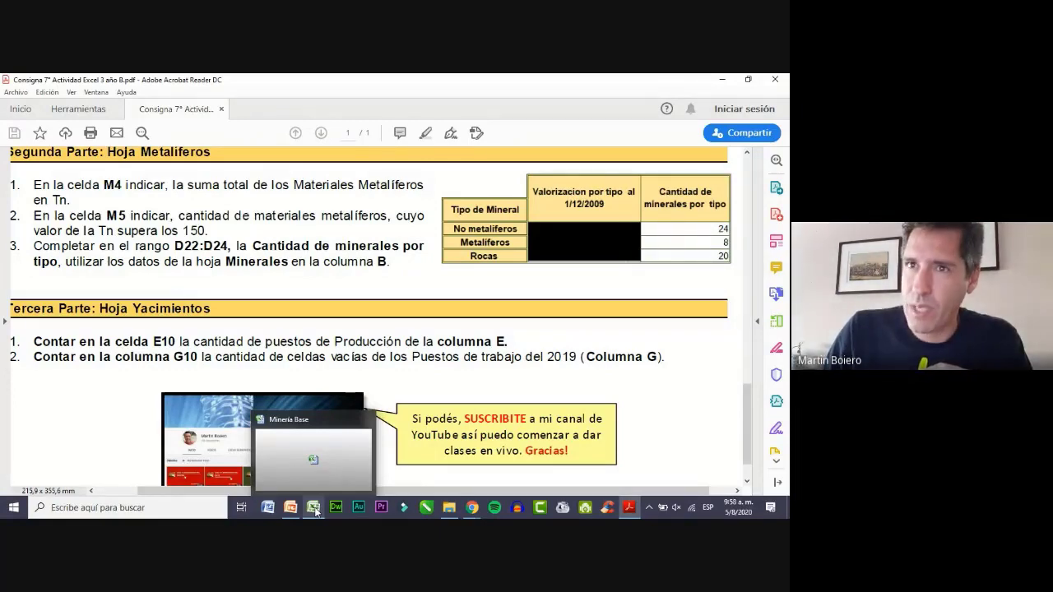
{"action": "left_click", "coordinate": [315, 510]}
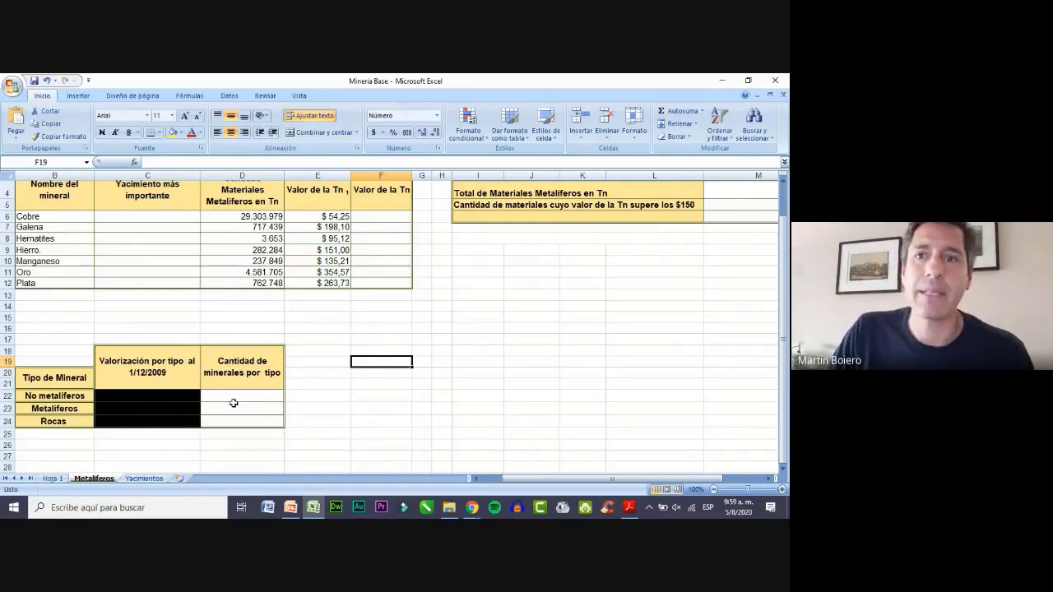
{"action": "left_click", "coordinate": [630, 509]}
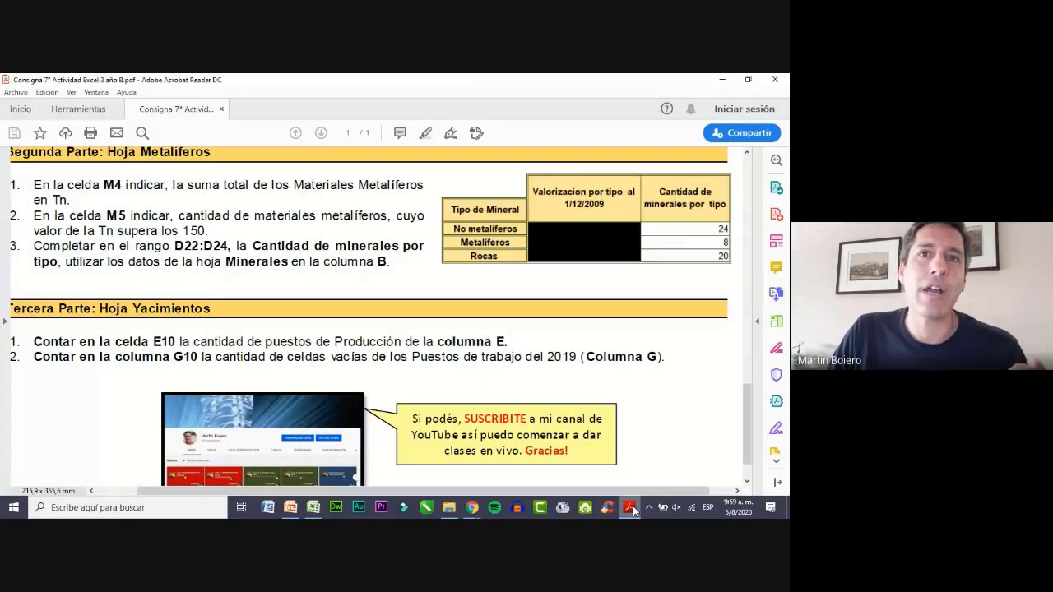
{"action": "left_click", "coordinate": [630, 508]}
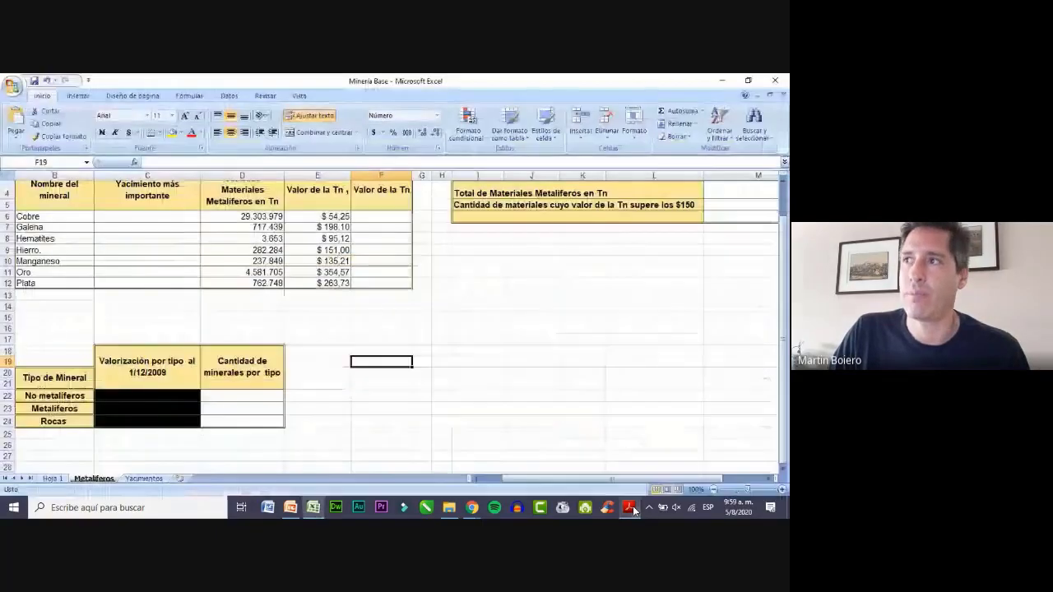
{"action": "scroll", "coordinate": [682, 310], "scroll_direction": "up", "scroll_amount": 1}
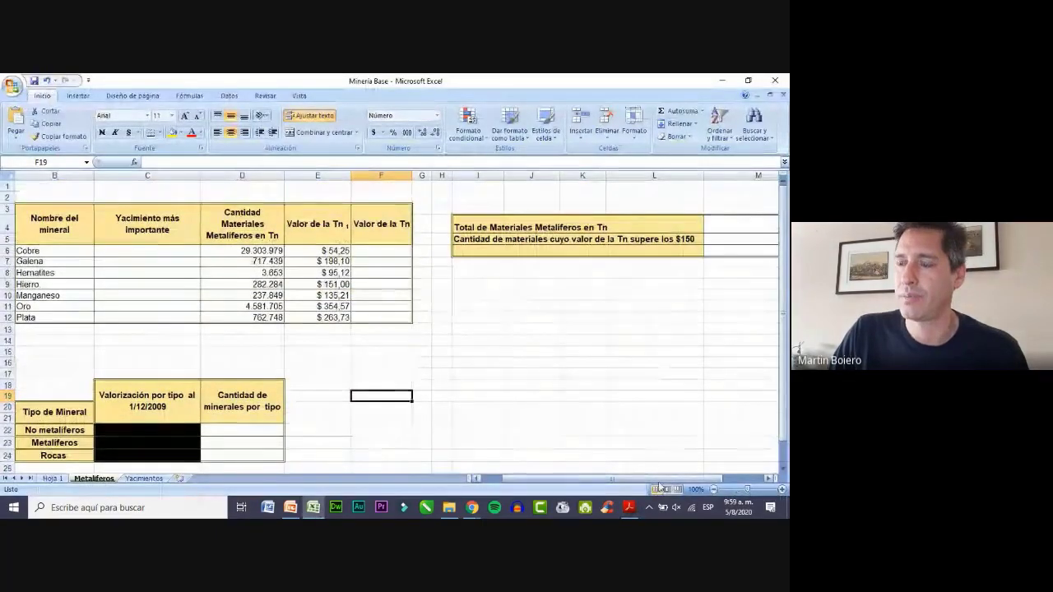
{"action": "scroll", "coordinate": [646, 463], "scroll_direction": "right", "scroll_amount": 1}
{"action": "left_click", "coordinate": [645, 239]}
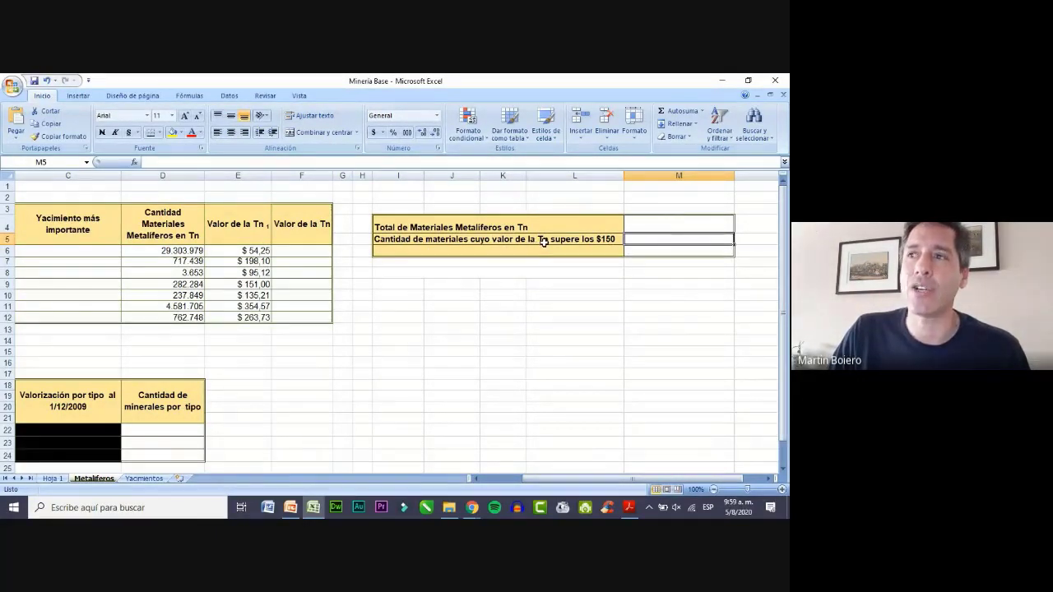
{"action": "left_click", "coordinate": [247, 251]}
{"action": "left_click_drag", "start_coordinate": [247, 255], "coordinate": [240, 319]}
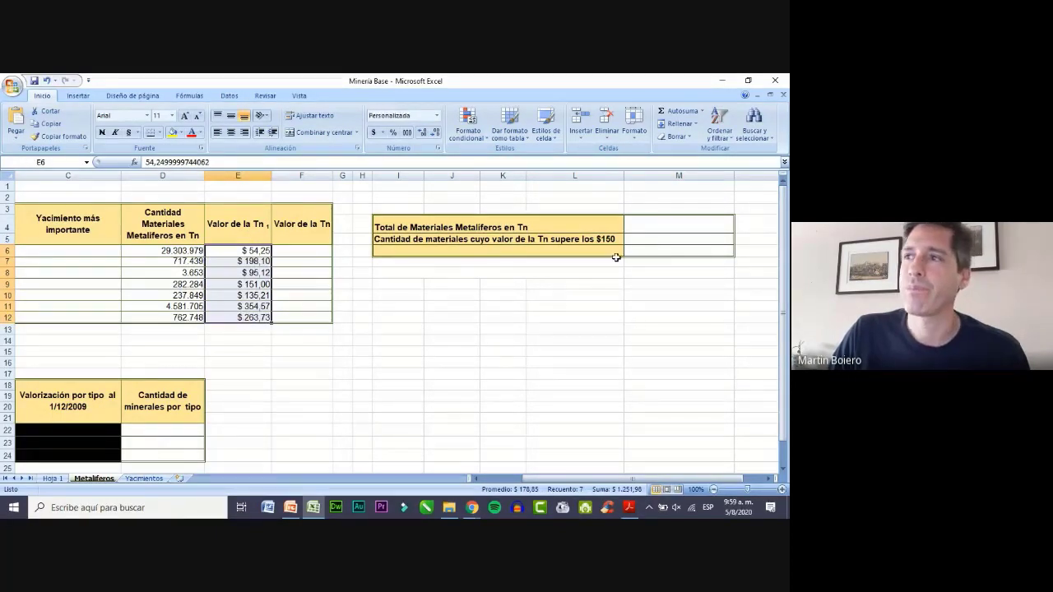
Enter =CONTAR.SI(E6:E12;">150") in M5 to count the materials whose Valor de la Tn exceeds 150.
{"action": "left_click", "coordinate": [635, 239]}
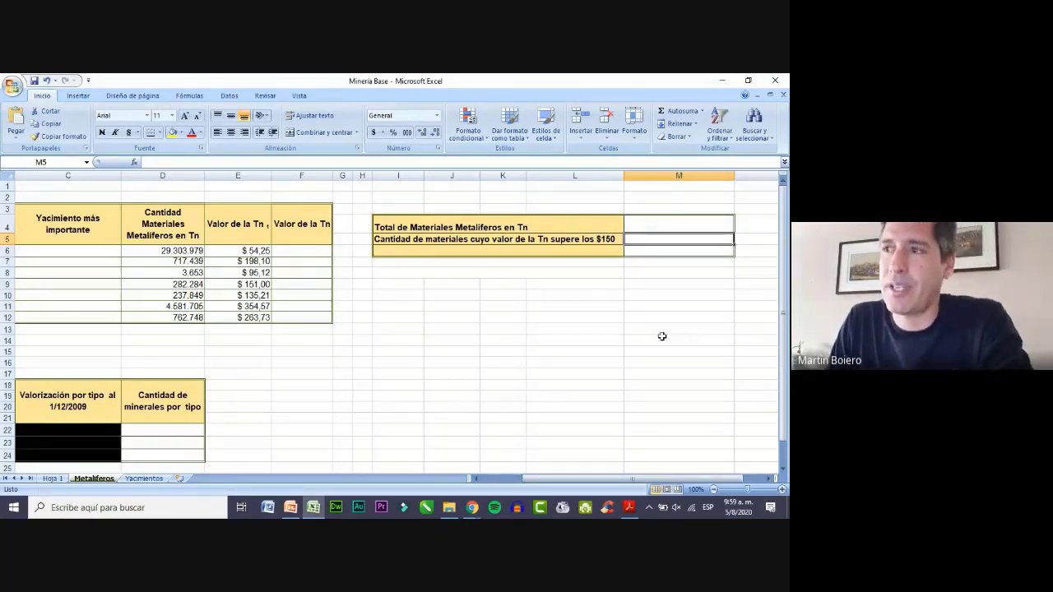
{"action": "type", "text": "="}
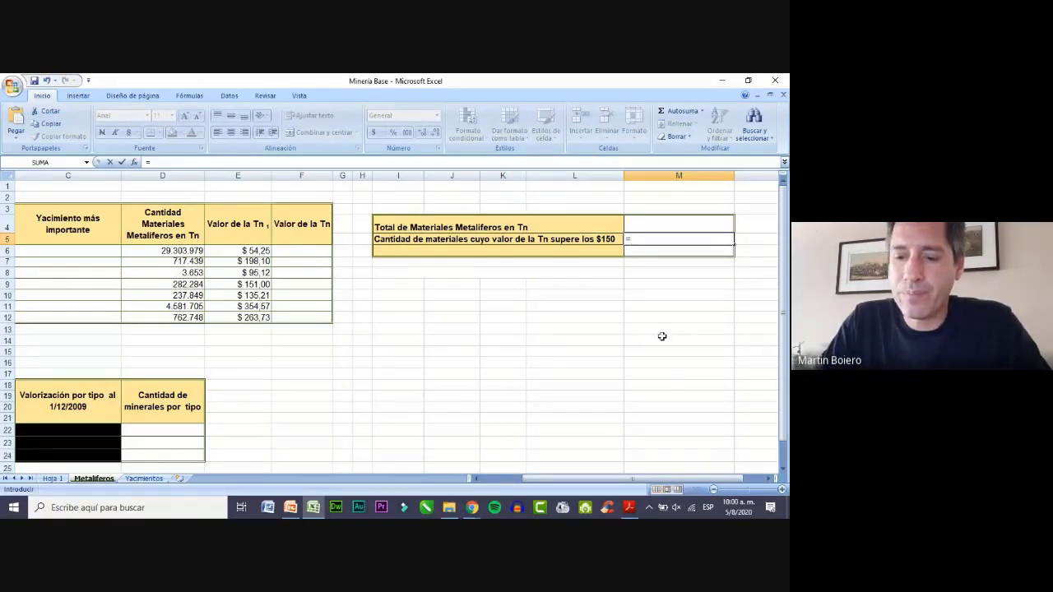
{"action": "type", "text": "CONTAR"}
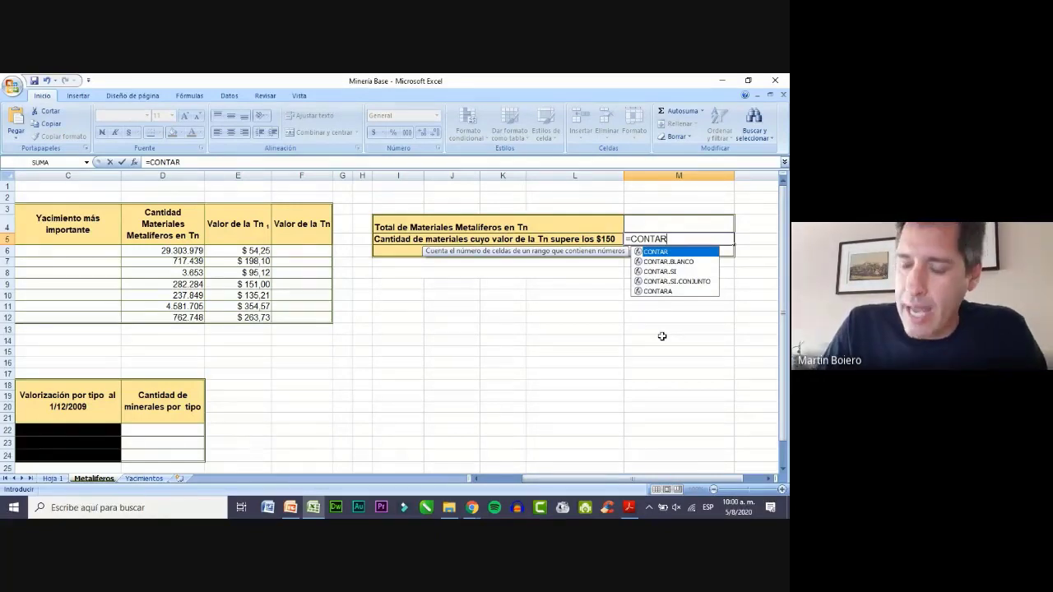
{"action": "type", "text": ".SI"}
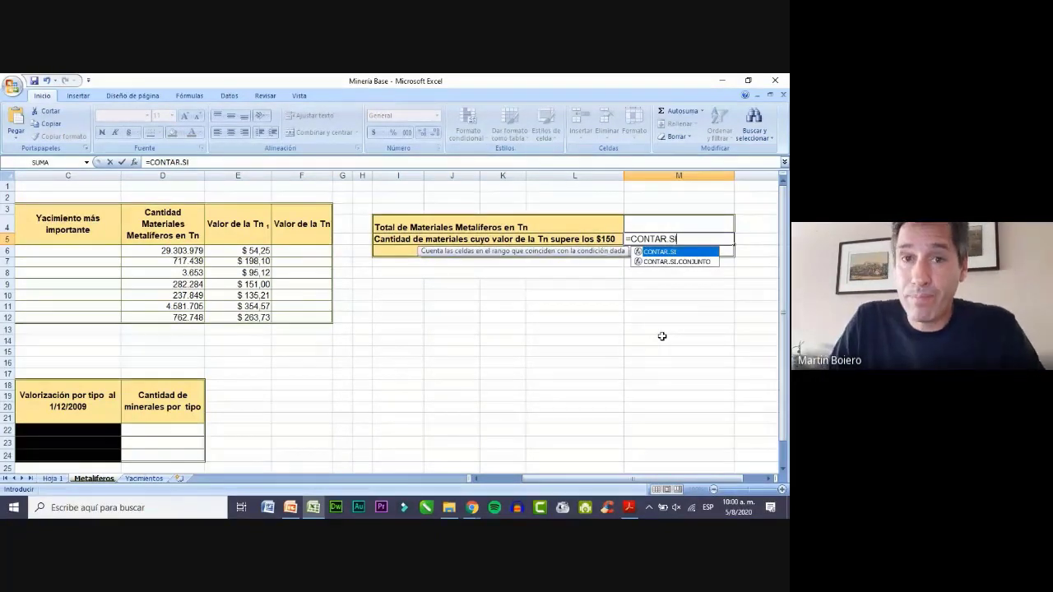
{"action": "type", "text": "("}
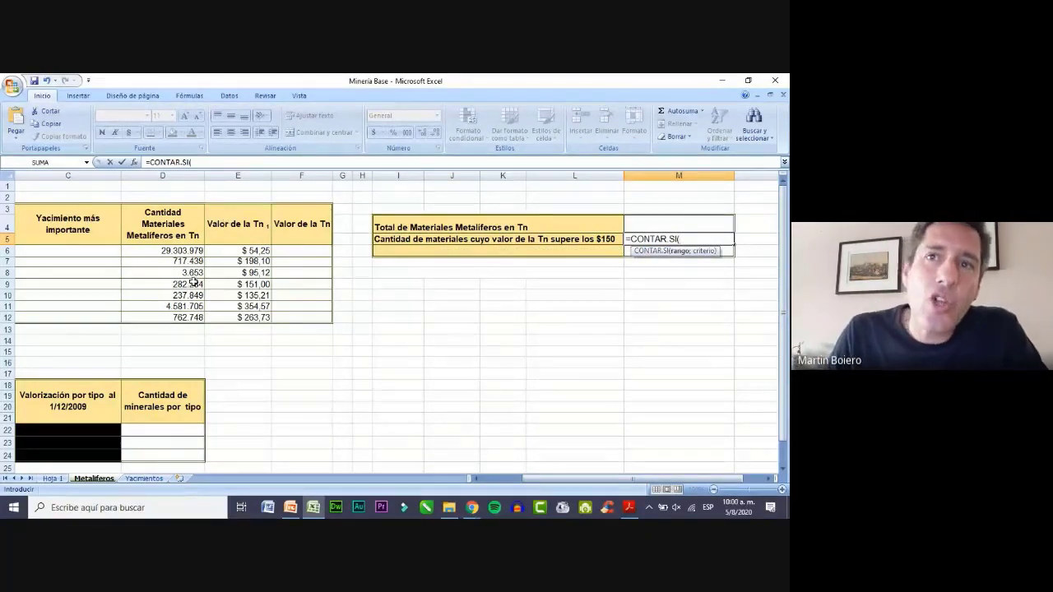
{"action": "left_click_drag", "start_coordinate": [255, 250], "coordinate": [265, 315]}
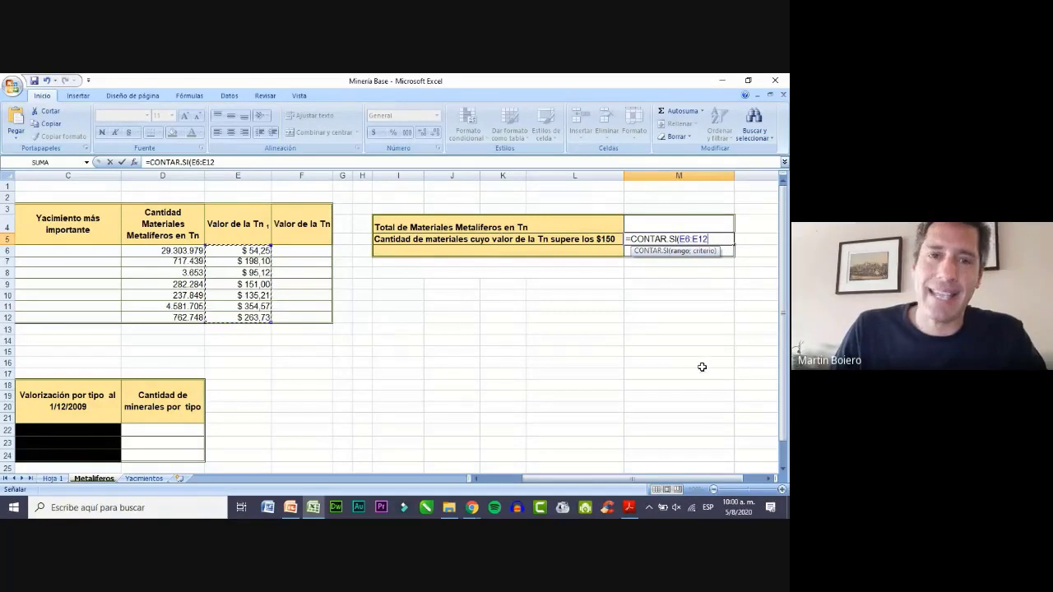
{"action": "type", "text": ";"}
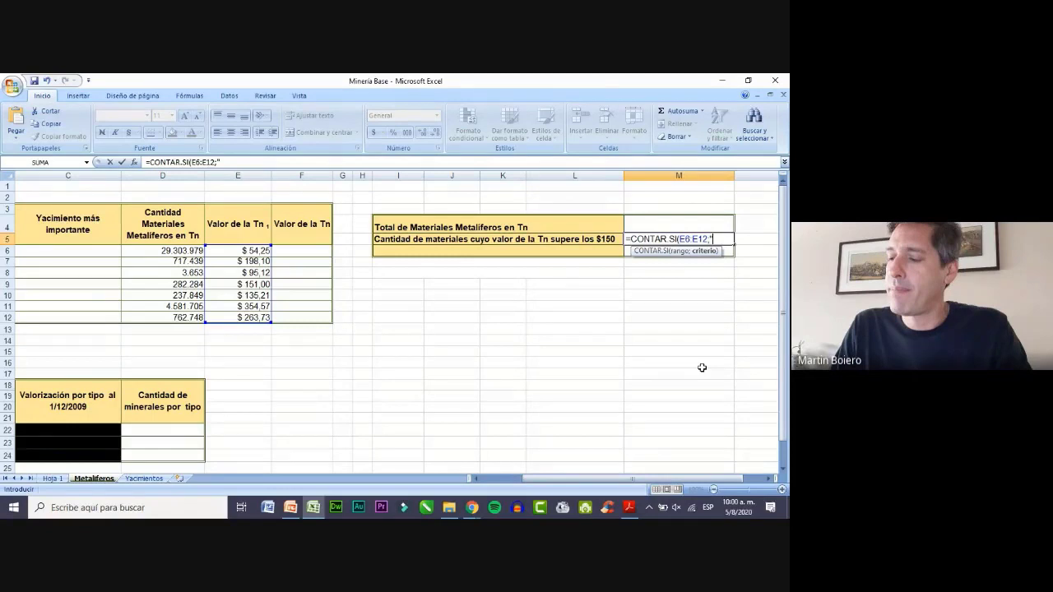
{"action": "type", "text": ">15"}
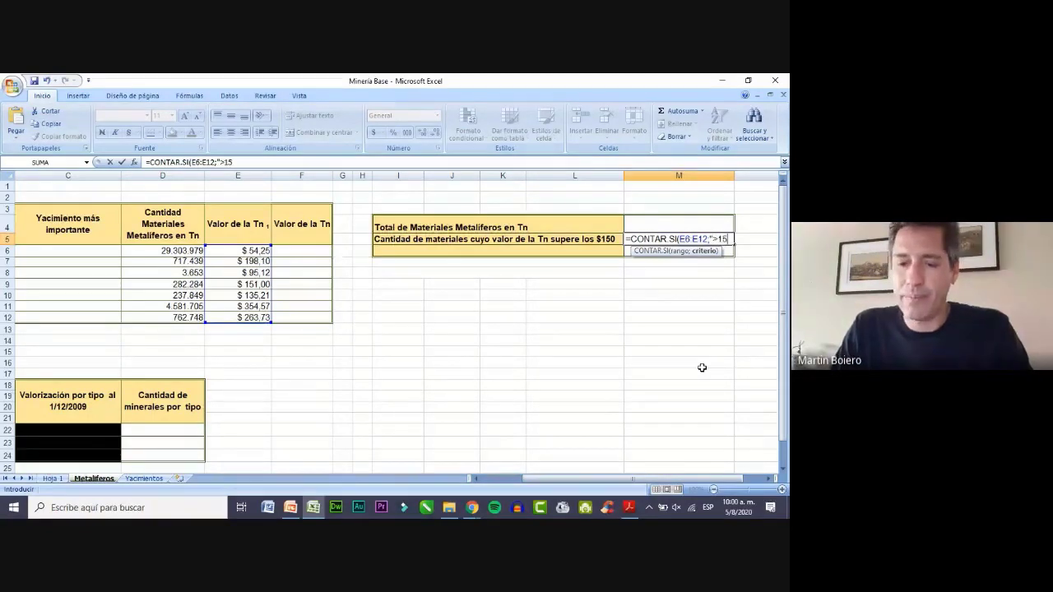
{"action": "type", "text": "0\""}
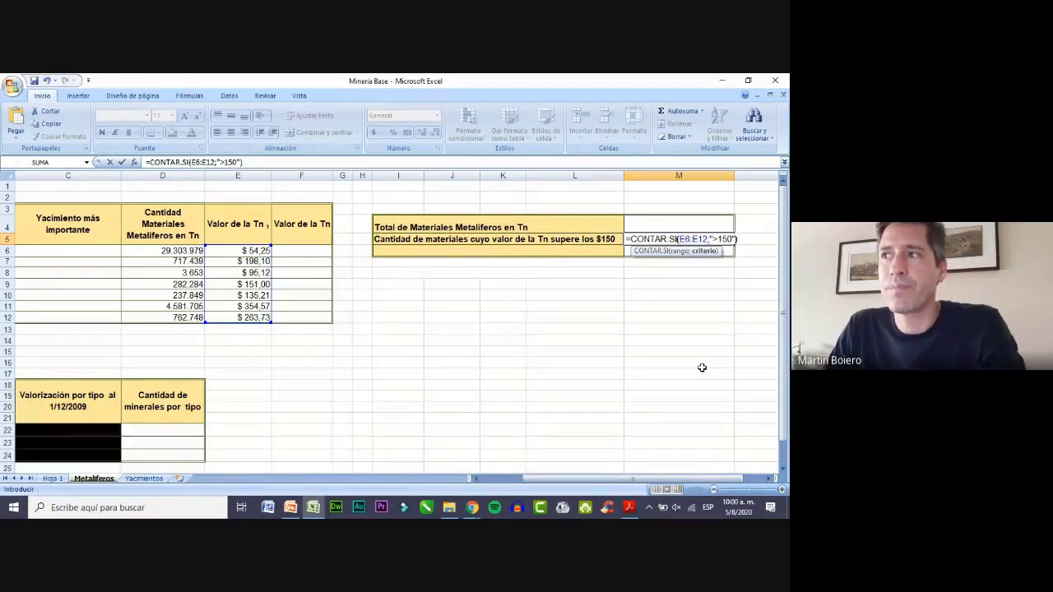
{"action": "type", "text": ")"}
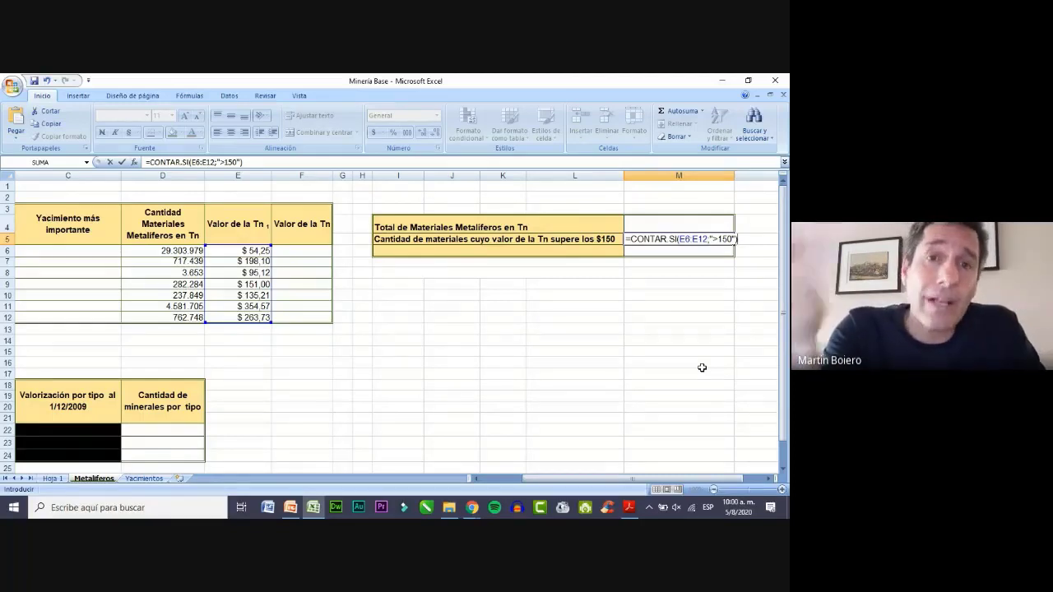
{"action": "key", "text": "Return"}
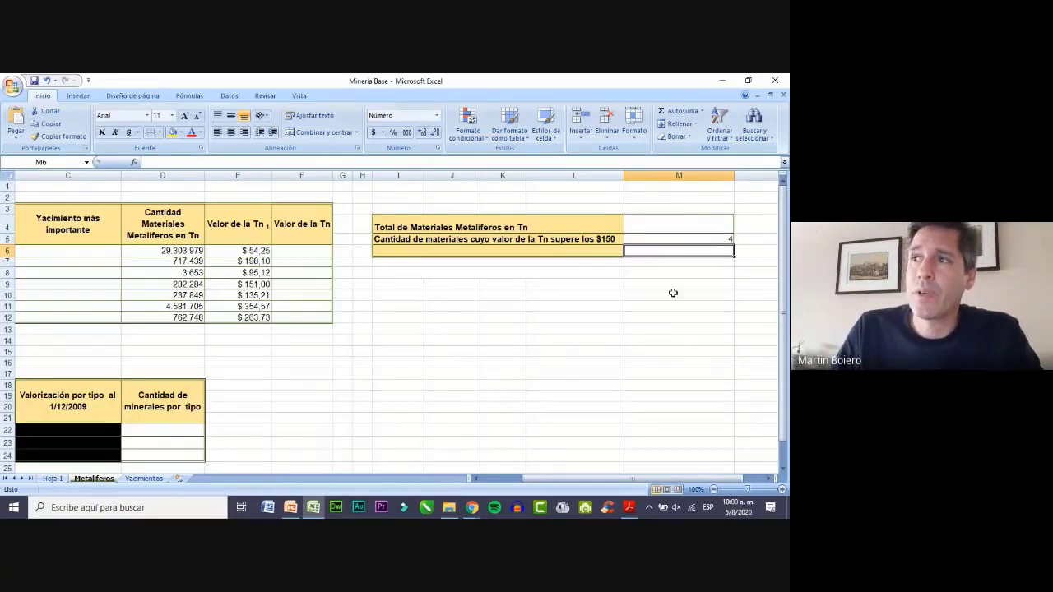
Review the CONTAR.SI formula in M5 and switch to the assignment PDF in Acrobat Reader.
{"action": "double_click", "coordinate": [664, 240]}
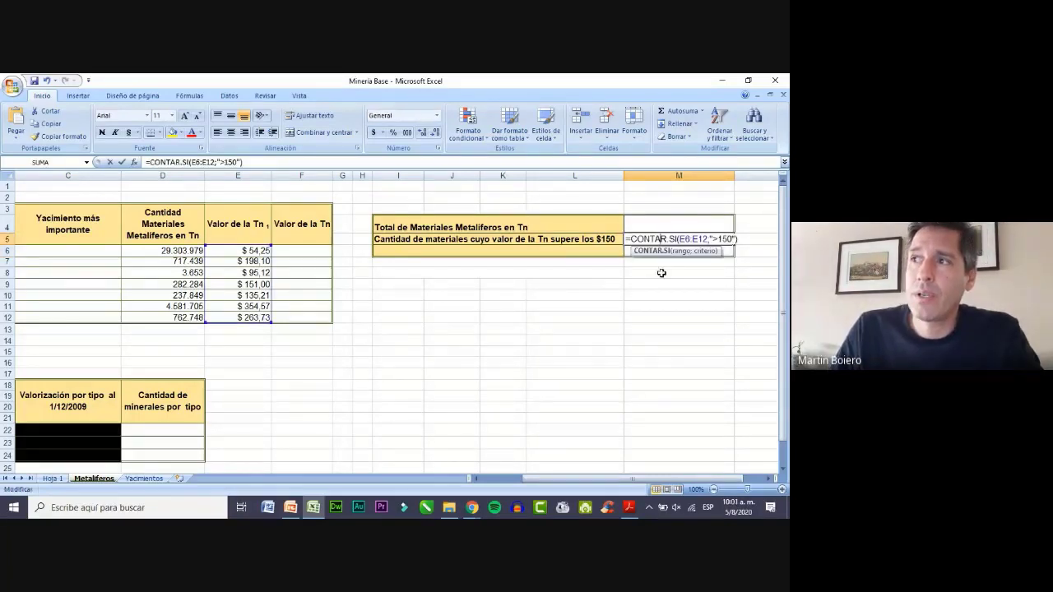
{"action": "left_click", "coordinate": [737, 239]}
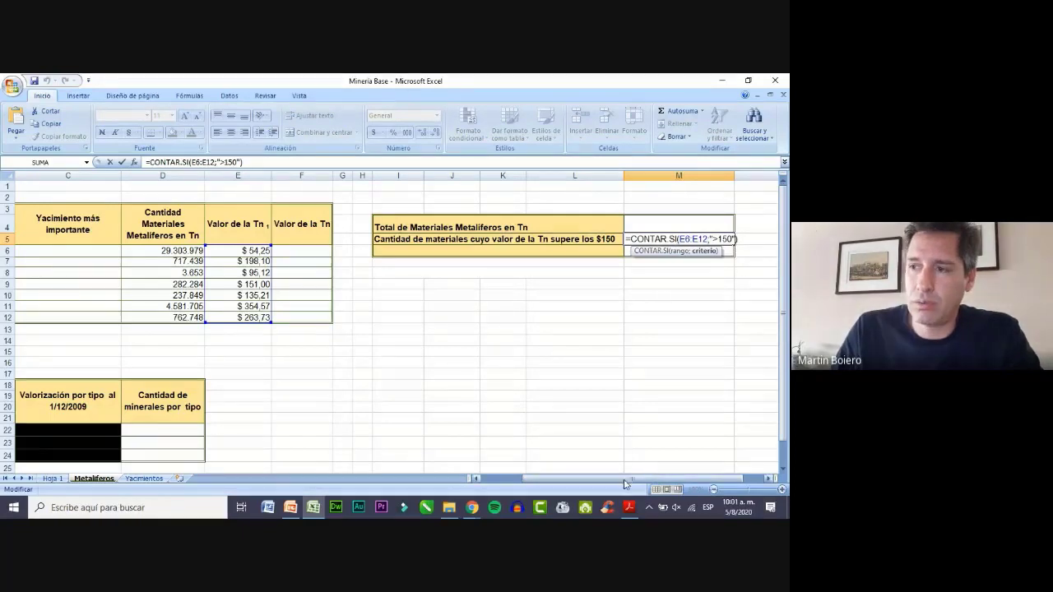
{"action": "left_click", "coordinate": [628, 510]}
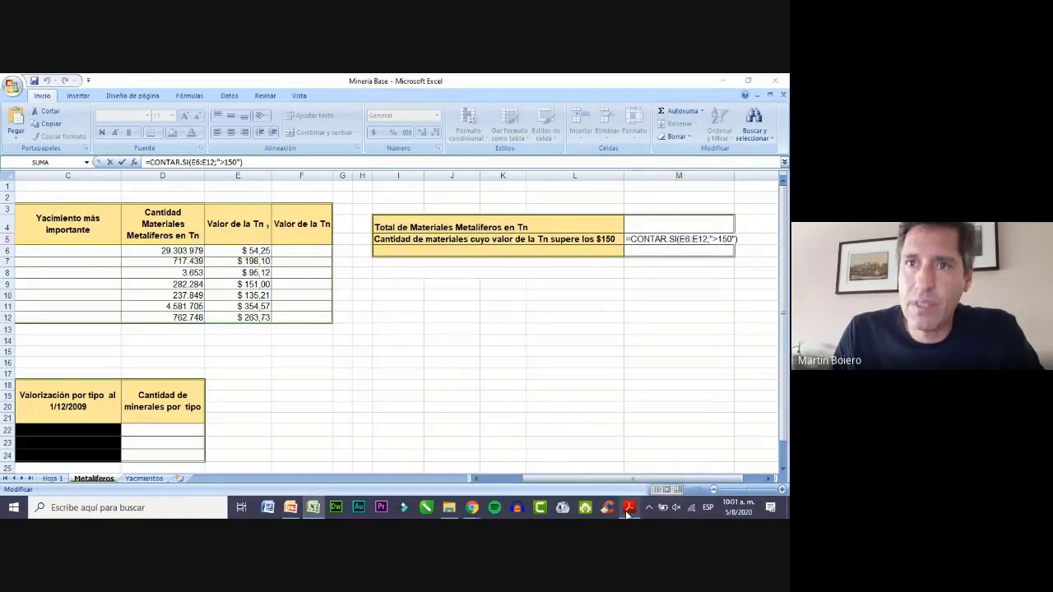
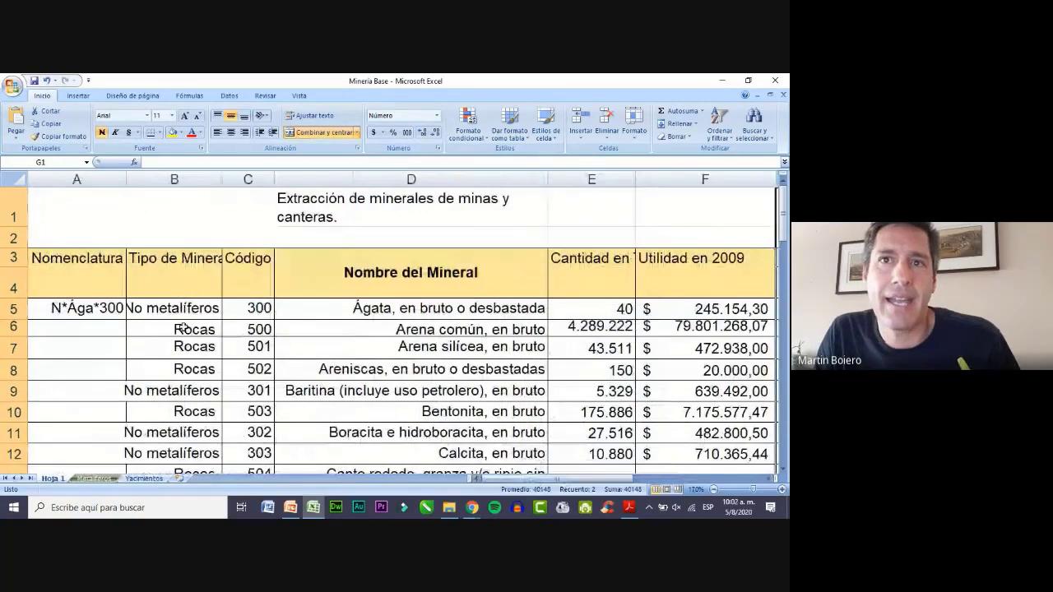
Fit column B's width on Hoja 1 to its contents and look over the Tipo de Mineral entries.
{"action": "left_click", "coordinate": [183, 326]}
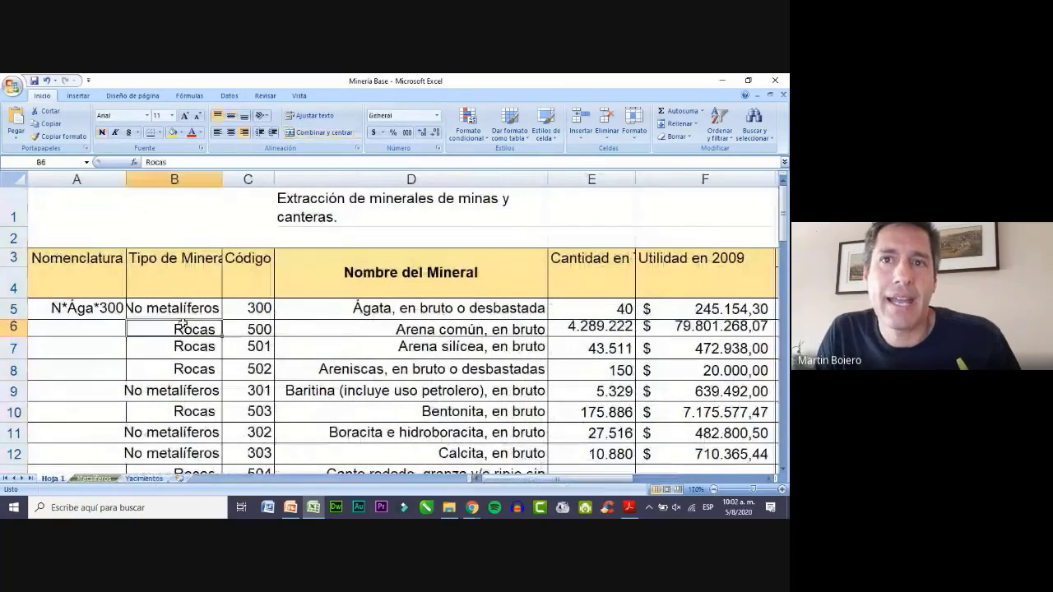
{"action": "double_click", "coordinate": [223, 180]}
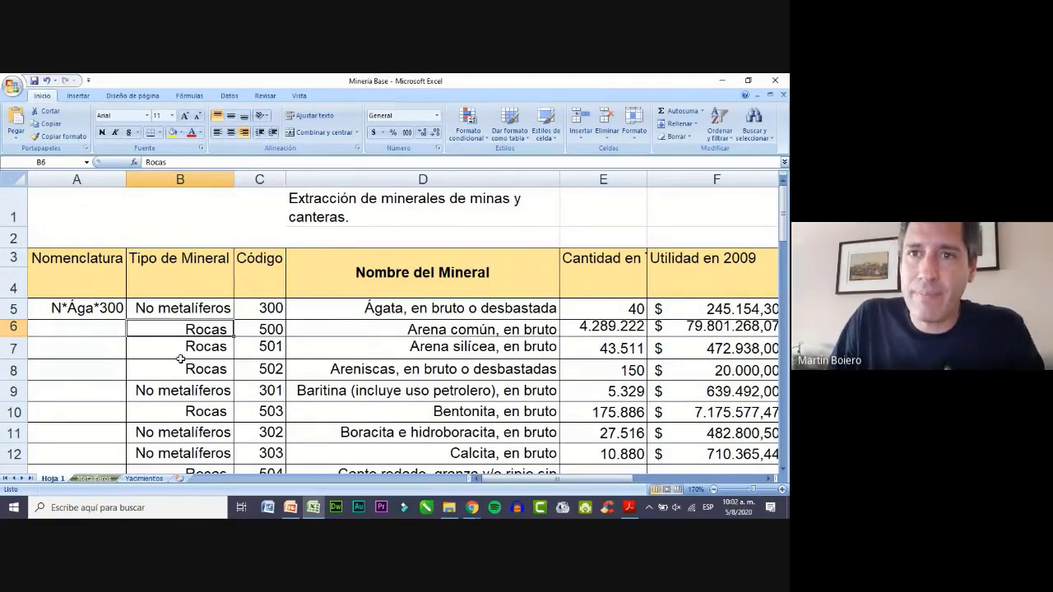
{"action": "scroll", "coordinate": [180, 359], "scroll_direction": "down", "scroll_amount": 1}
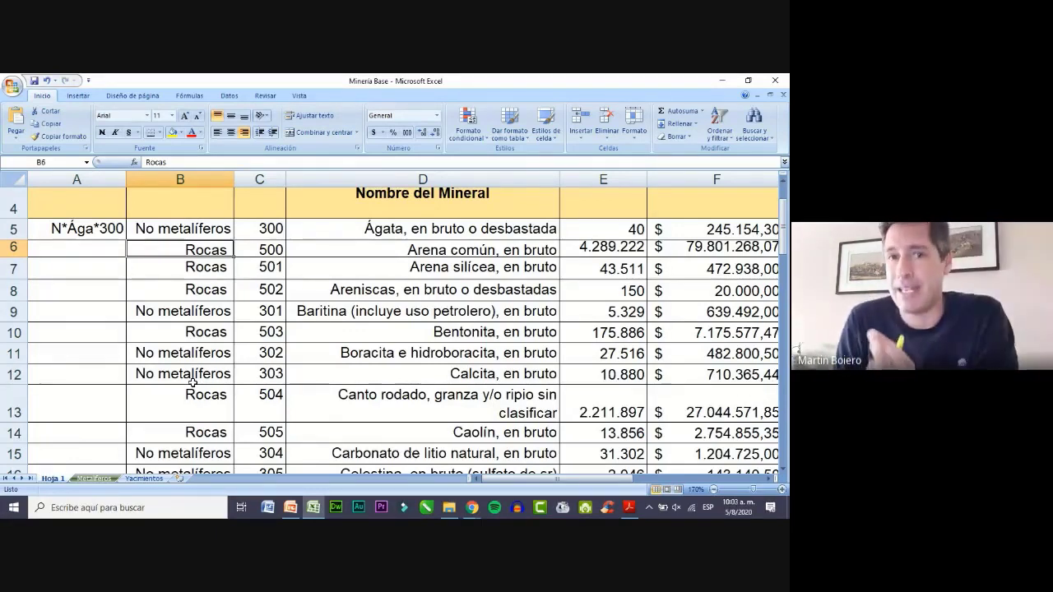
Start a CONTAR.SI formula in D22 of the Metalíferos sheet, using 'Hoja 1'!B5:B56 as the range to count.
{"action": "left_click", "coordinate": [103, 479]}
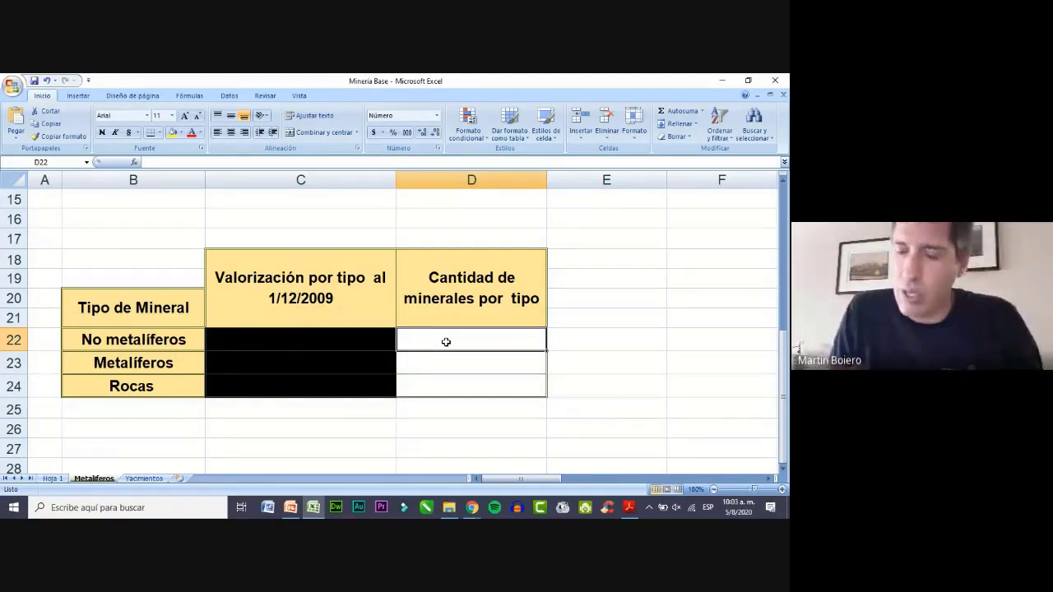
{"action": "type", "text": "="}
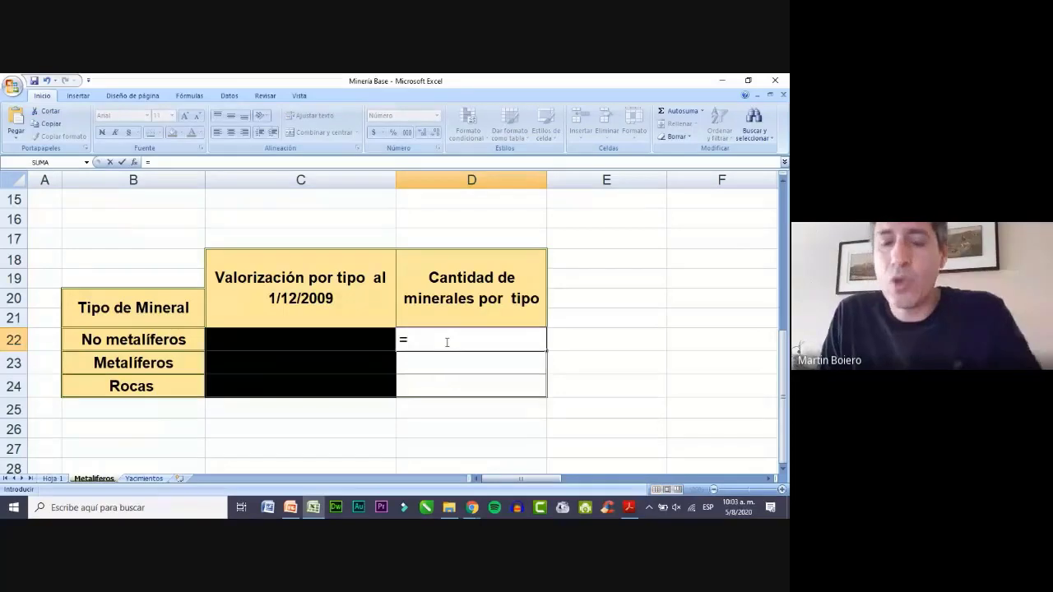
{"action": "type", "text": "CONTAR"}
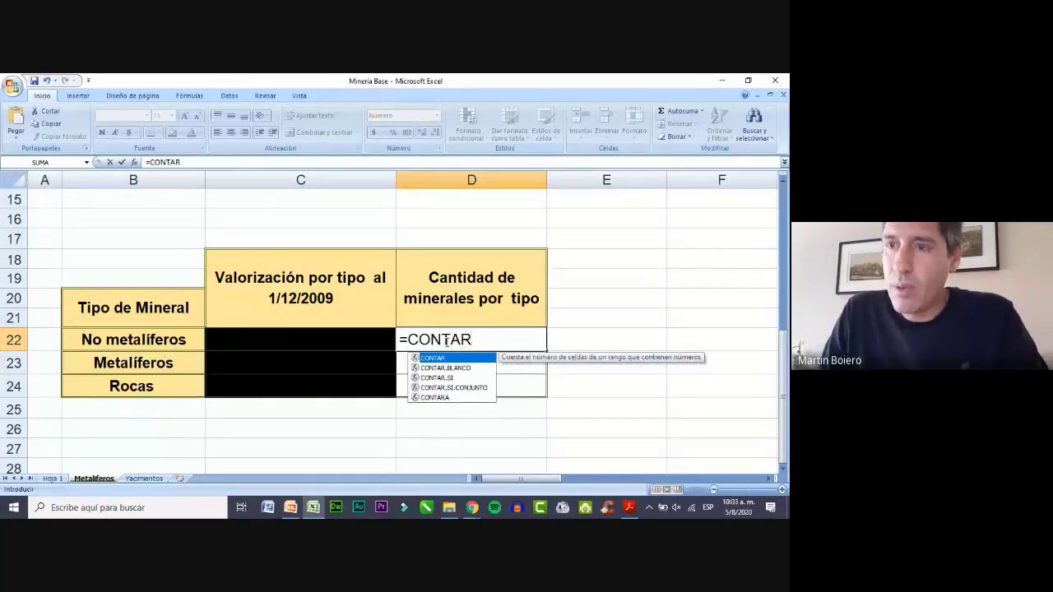
{"action": "type", "text": ".SI"}
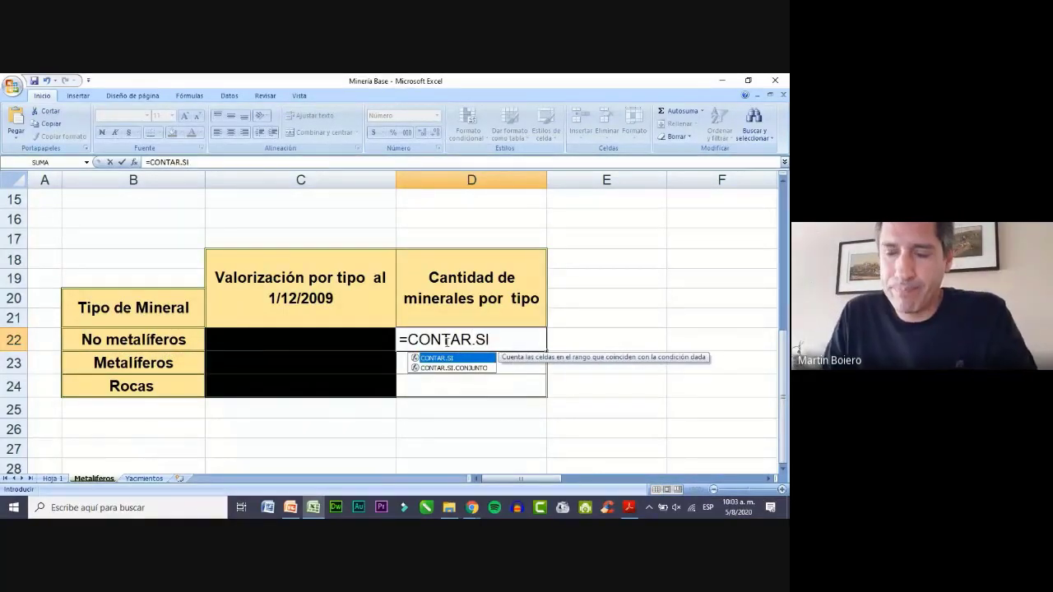
{"action": "type", "text": "("}
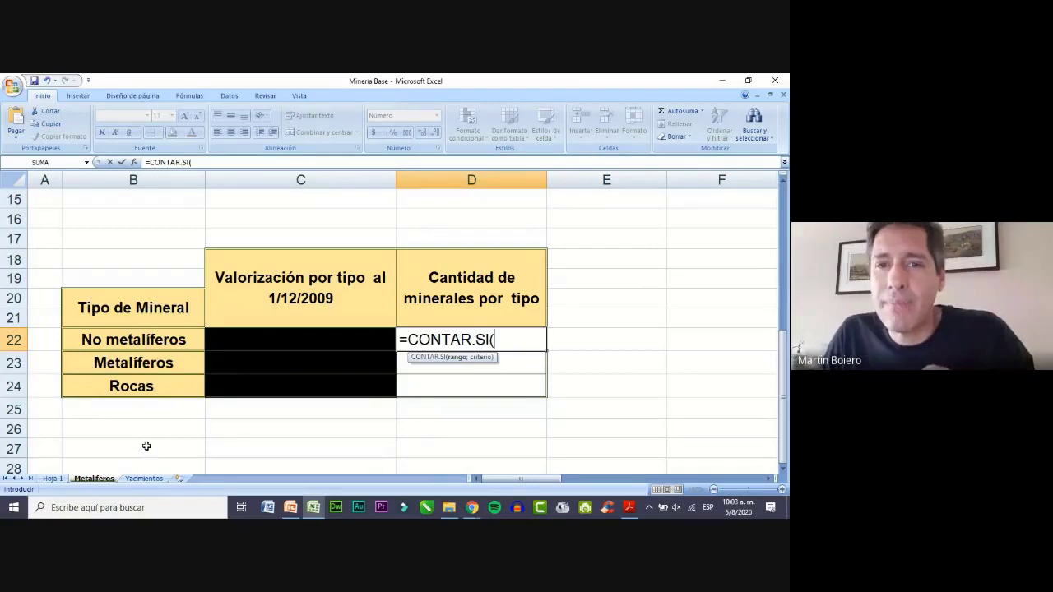
{"action": "left_click", "coordinate": [60, 479]}
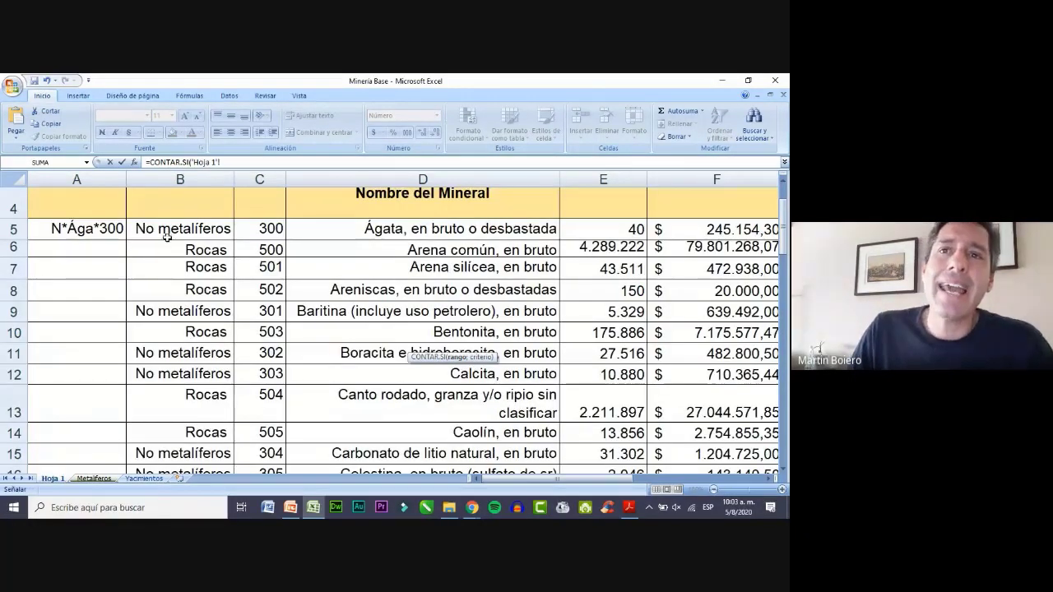
{"action": "left_click_drag", "start_coordinate": [195, 229], "coordinate": [190, 434]}
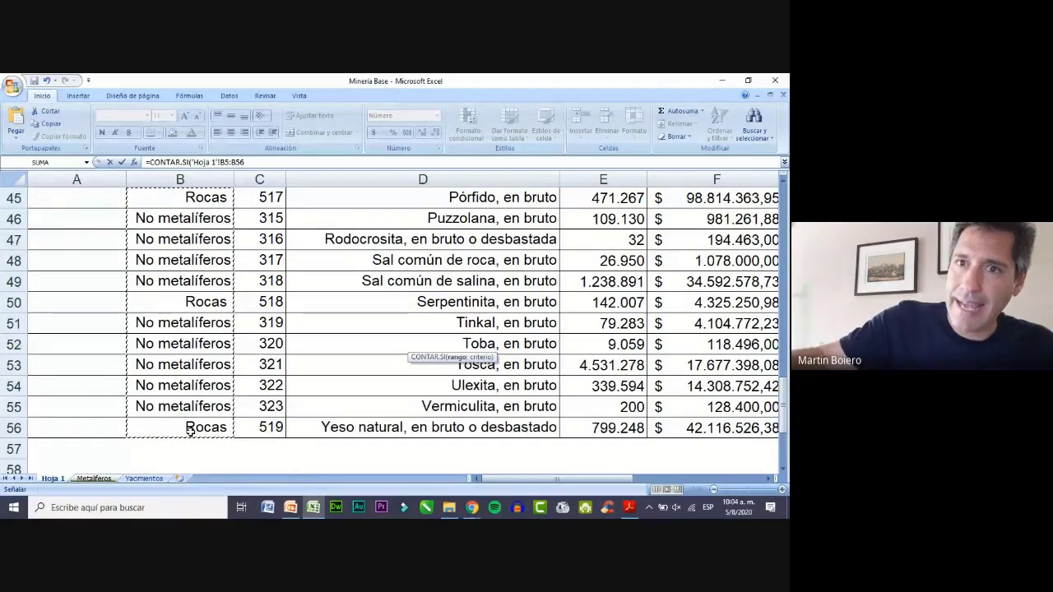
{"action": "key", "text": "Return"}
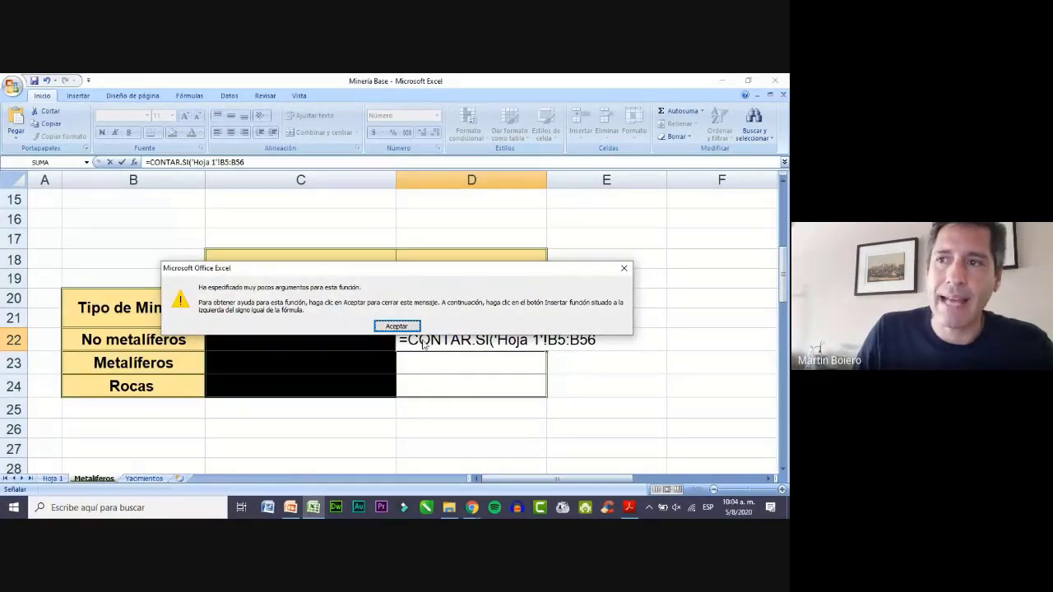
{"action": "left_click", "coordinate": [397, 326]}
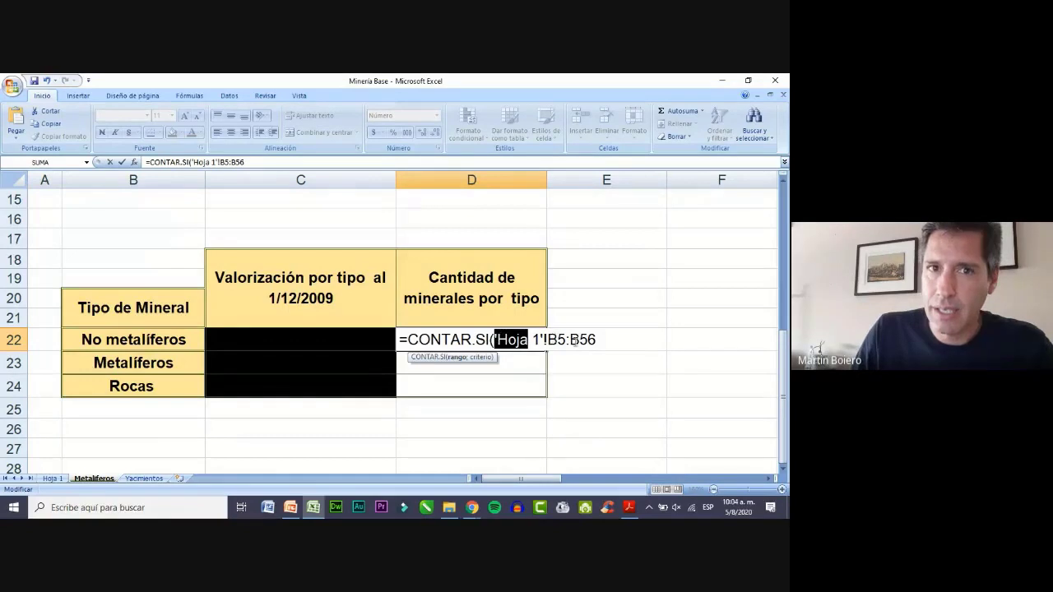
{"action": "left_click", "coordinate": [604, 339]}
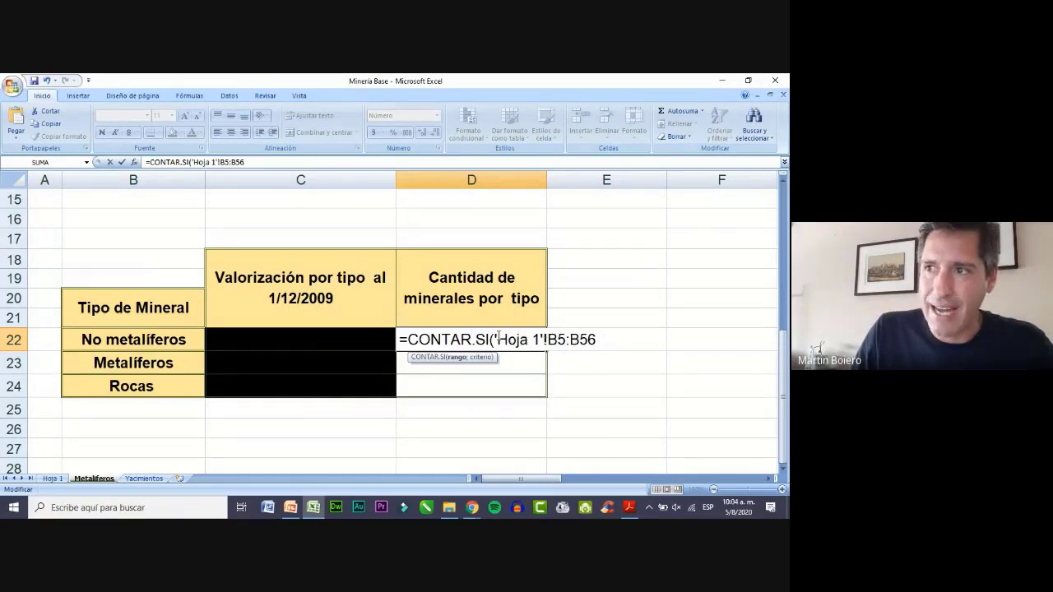
{"action": "left_click_drag", "start_coordinate": [494, 339], "coordinate": [598, 340]}
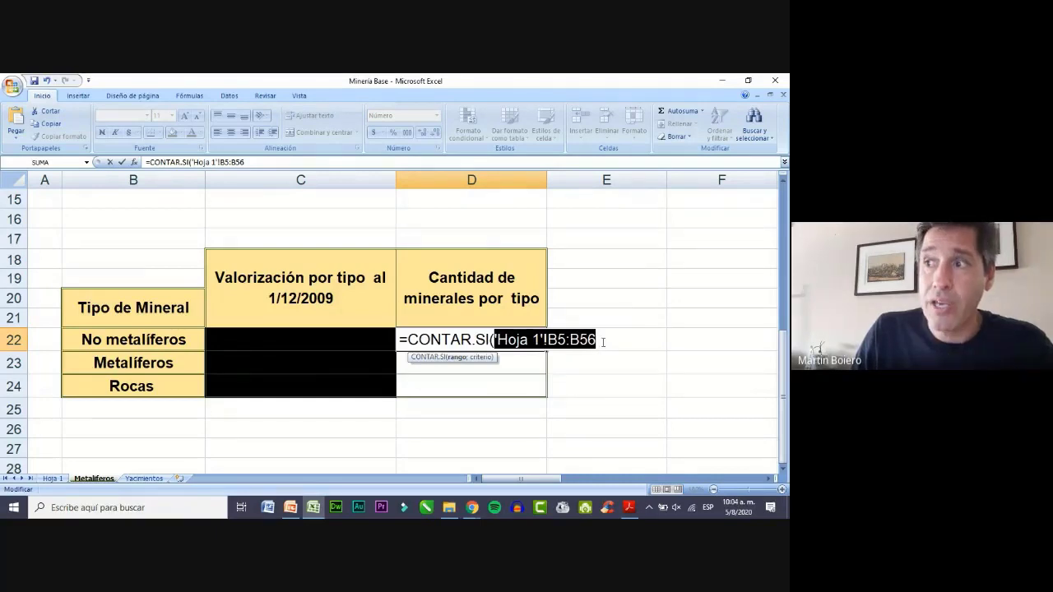
{"action": "left_click", "coordinate": [603, 342]}
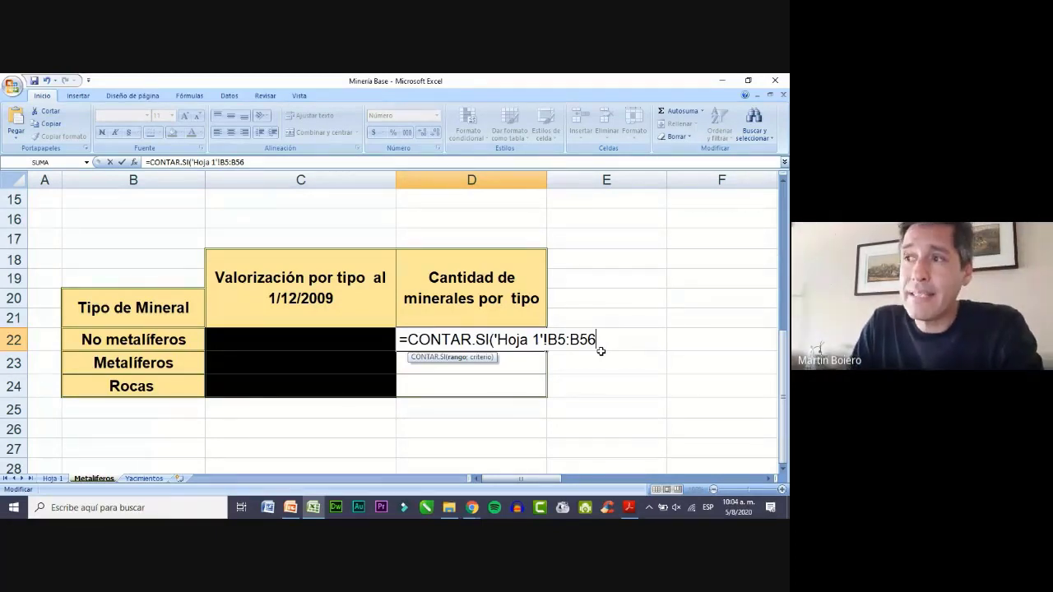
{"action": "type", "text": ";"}
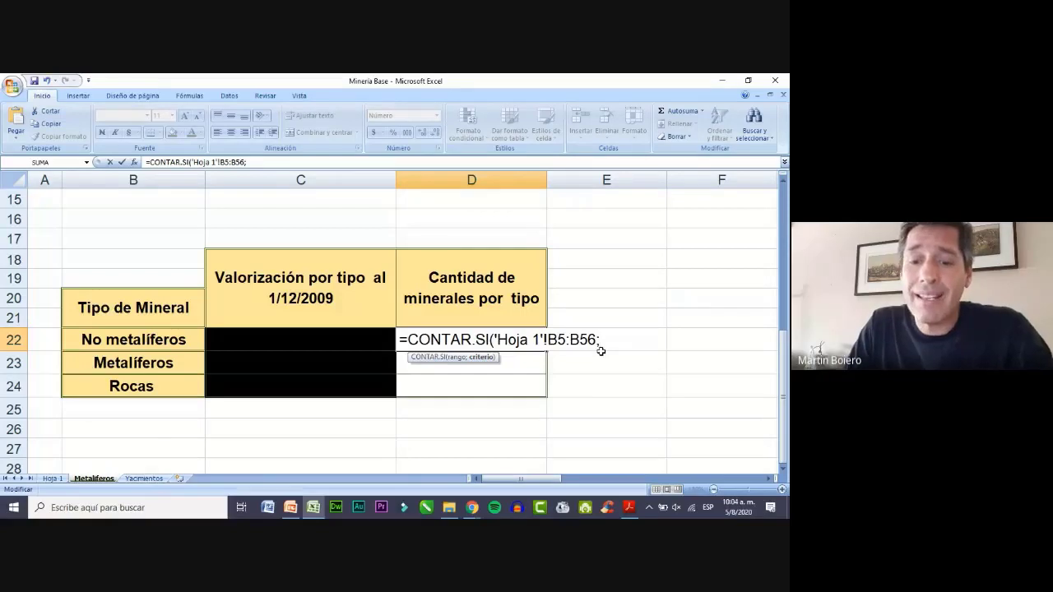
{"action": "type", "text": "\""}
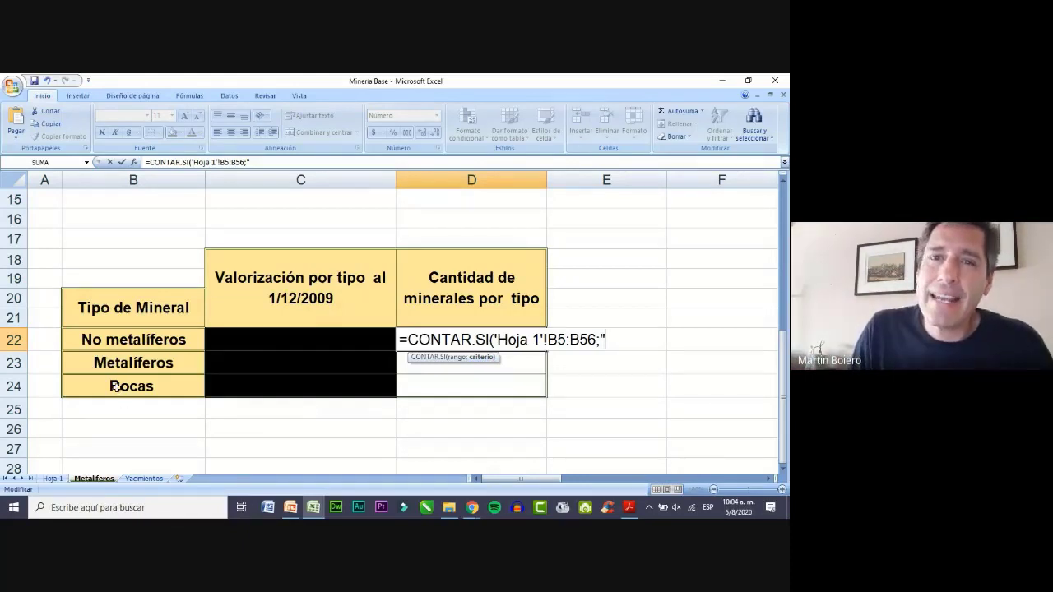
{"action": "left_click", "coordinate": [120, 340]}
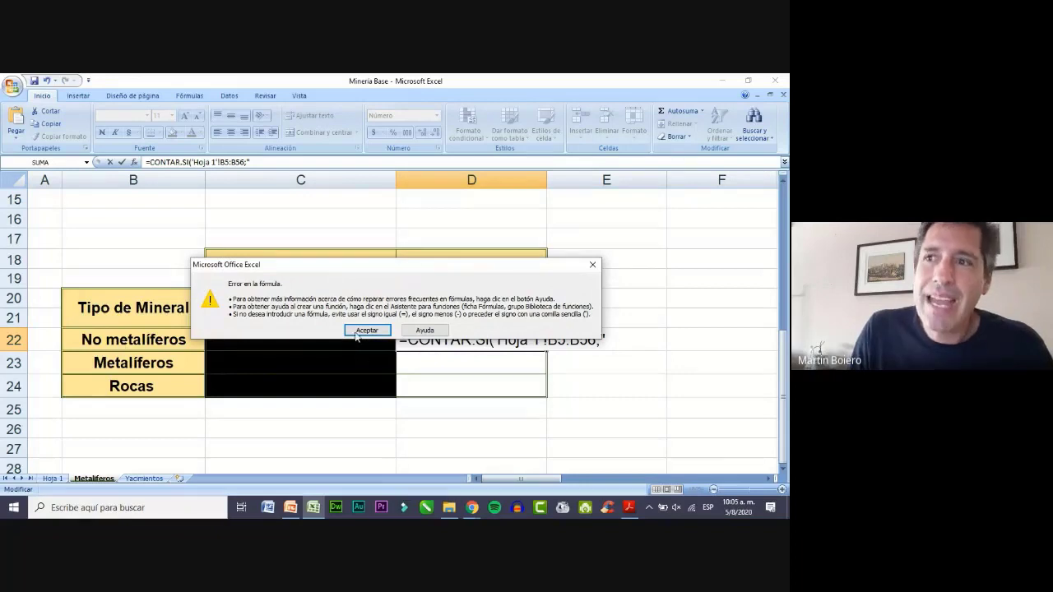
{"action": "left_click", "coordinate": [366, 331]}
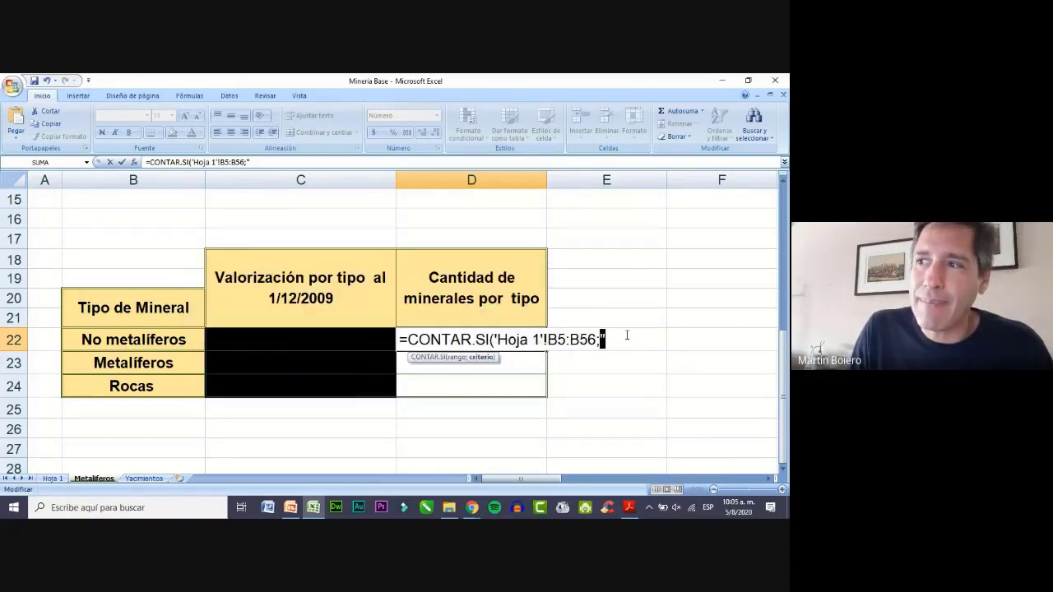
{"action": "left_click", "coordinate": [627, 336]}
{"action": "key", "text": "BackSpace"}
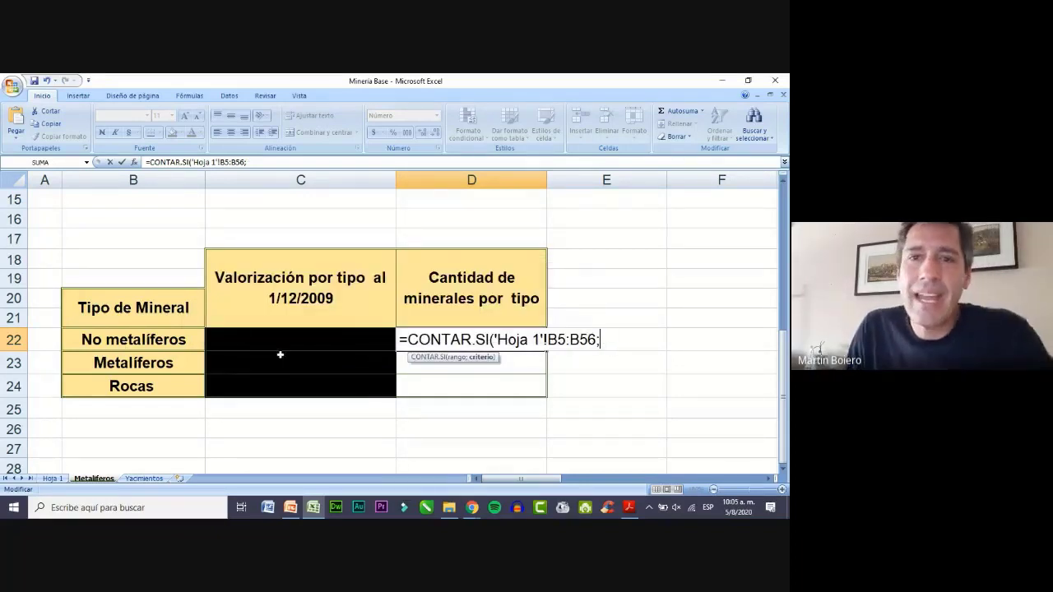
Complete the D22 formula with No metalíferos cell B22 as criterion, without its sheet prefix, so it reads =CONTAR.SI('Hoja 1'!B5:B56;B22).
{"action": "left_click", "coordinate": [201, 338]}
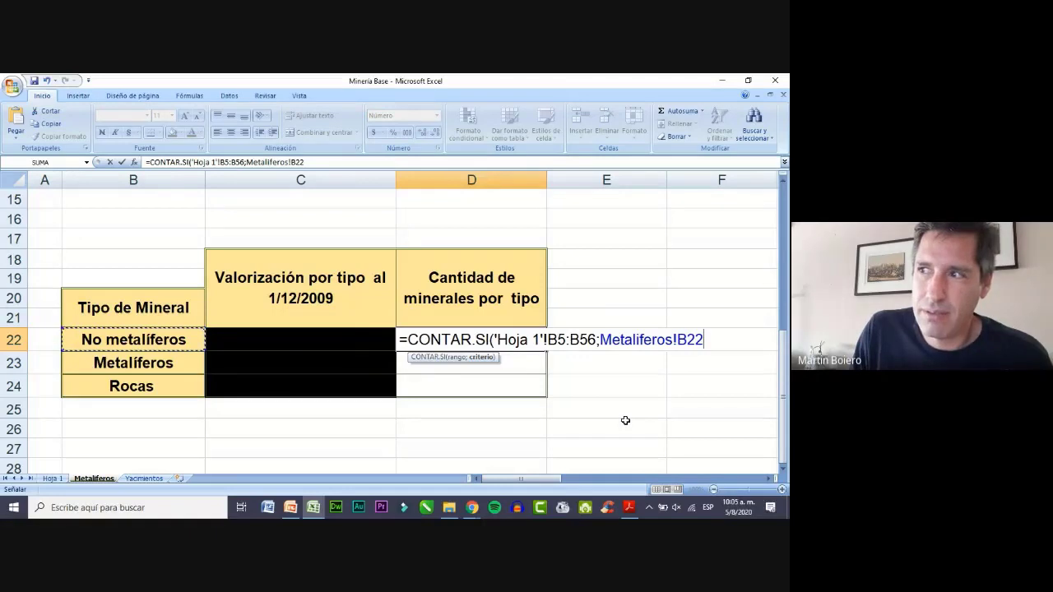
{"action": "left_click", "coordinate": [677, 346]}
{"action": "key", "text": "BackSpace"}
{"action": "key", "text": "BackSpace"}
{"action": "key", "text": "BackSpace"}
{"action": "key", "text": "BackSpace"}
{"action": "key", "text": "BackSpace"}
{"action": "key", "text": "BackSpace"}
{"action": "key", "text": "BackSpace"}
{"action": "key", "text": "BackSpace"}
{"action": "key", "text": "BackSpace"}
{"action": "key", "text": "BackSpace"}
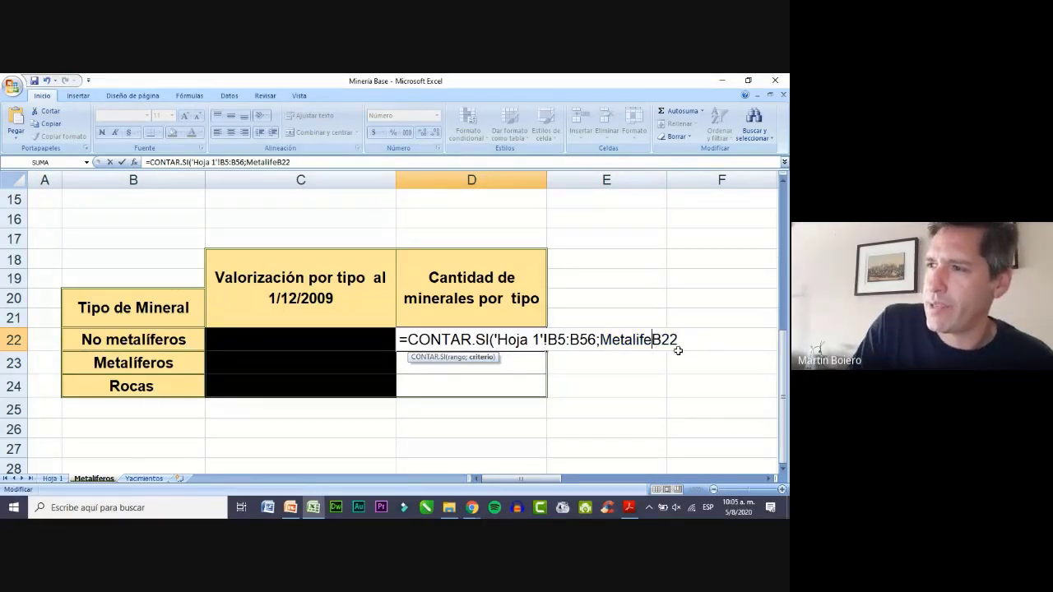
{"action": "key", "text": "BackSpace"}
{"action": "key", "text": "BackSpace"}
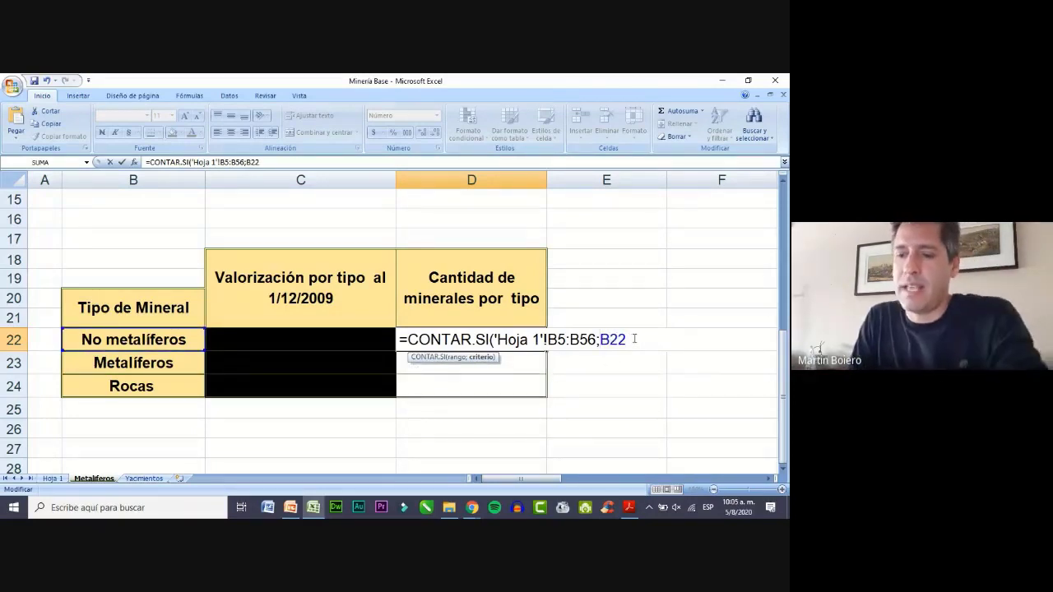
{"action": "type", "text": ")"}
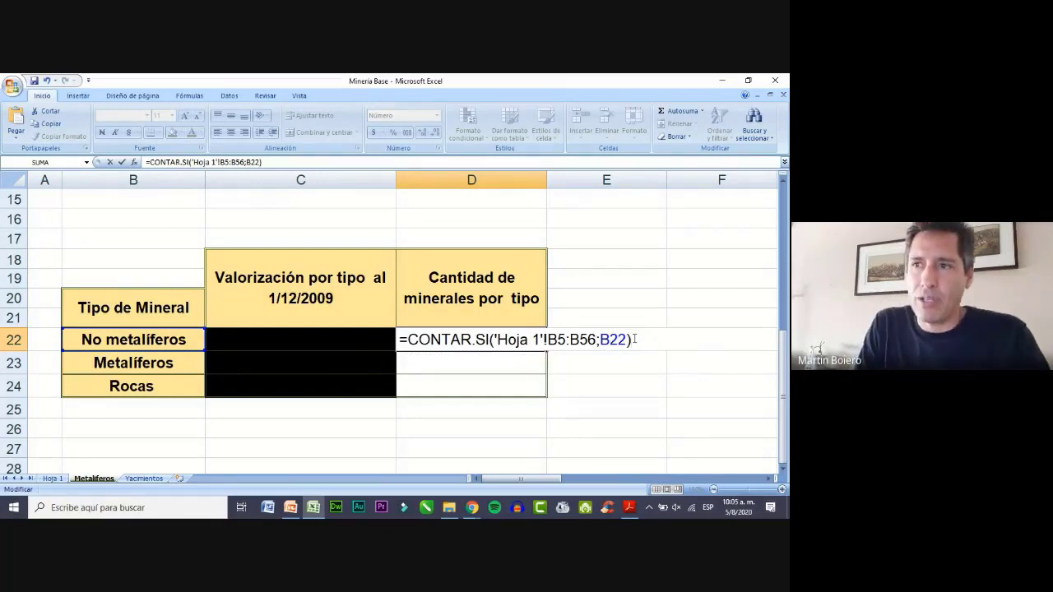
{"action": "key", "text": "Return"}
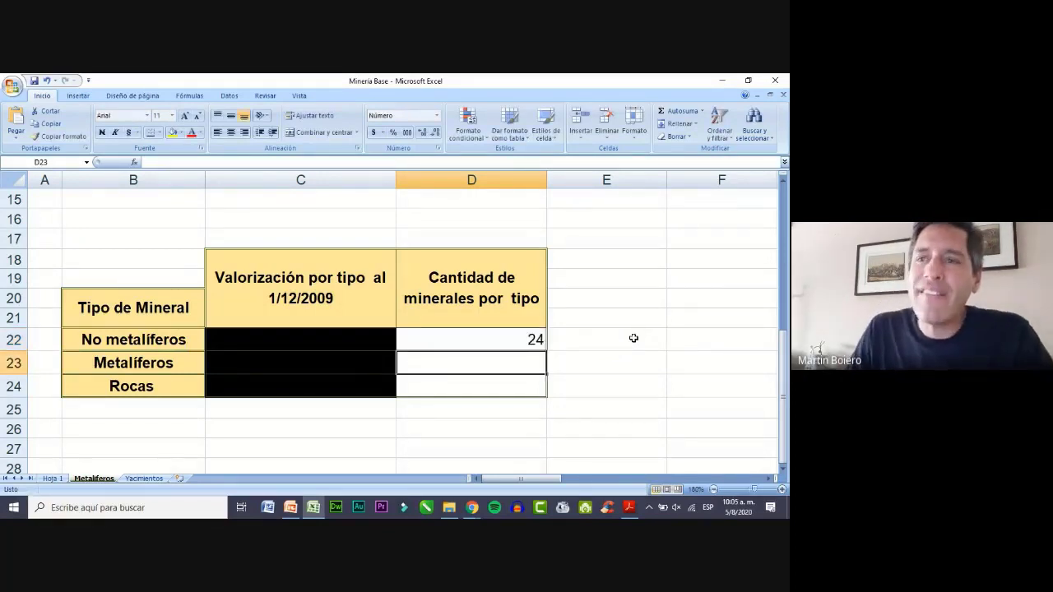
{"action": "left_click", "coordinate": [508, 342]}
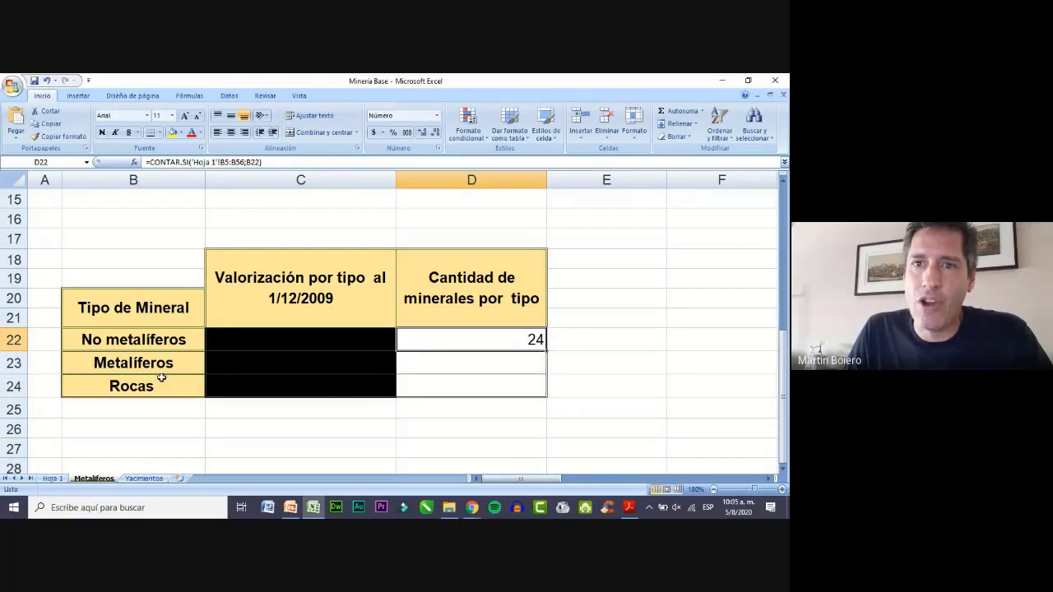
{"action": "left_click", "coordinate": [532, 368]}
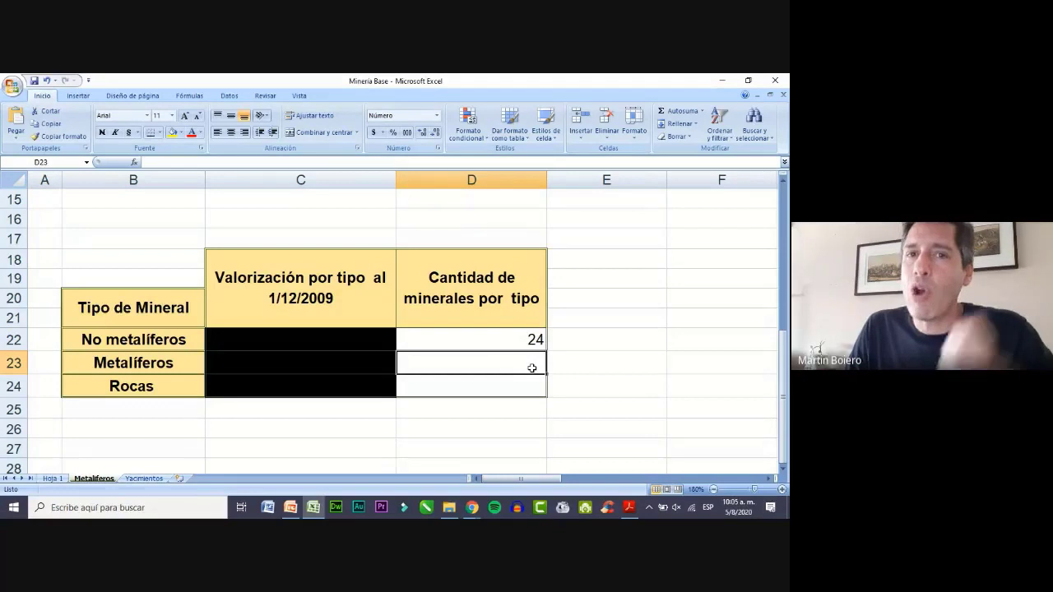
{"action": "double_click", "coordinate": [486, 367]}
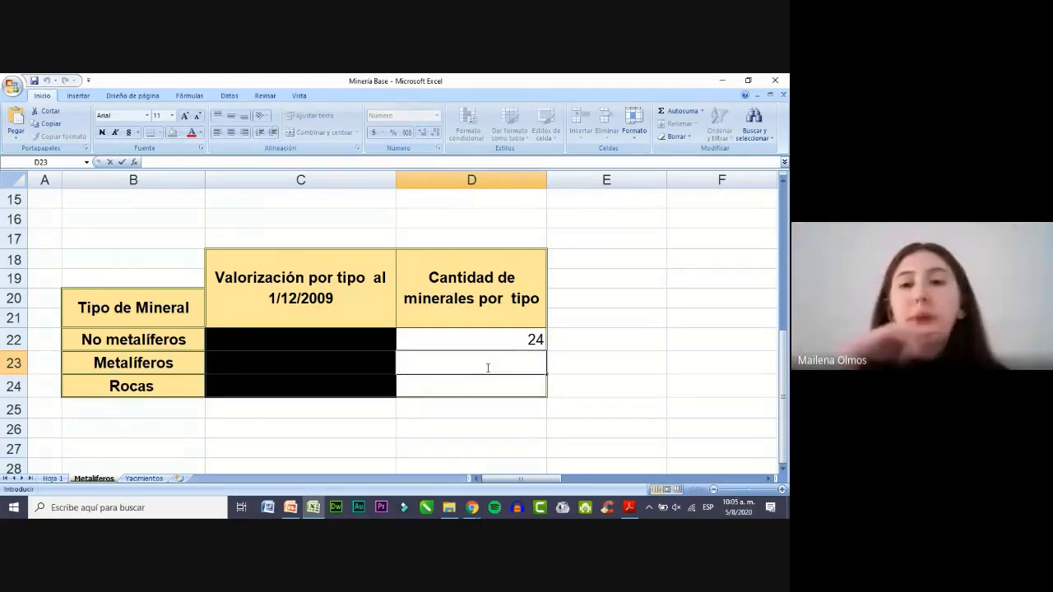
{"action": "type", "text": "="}
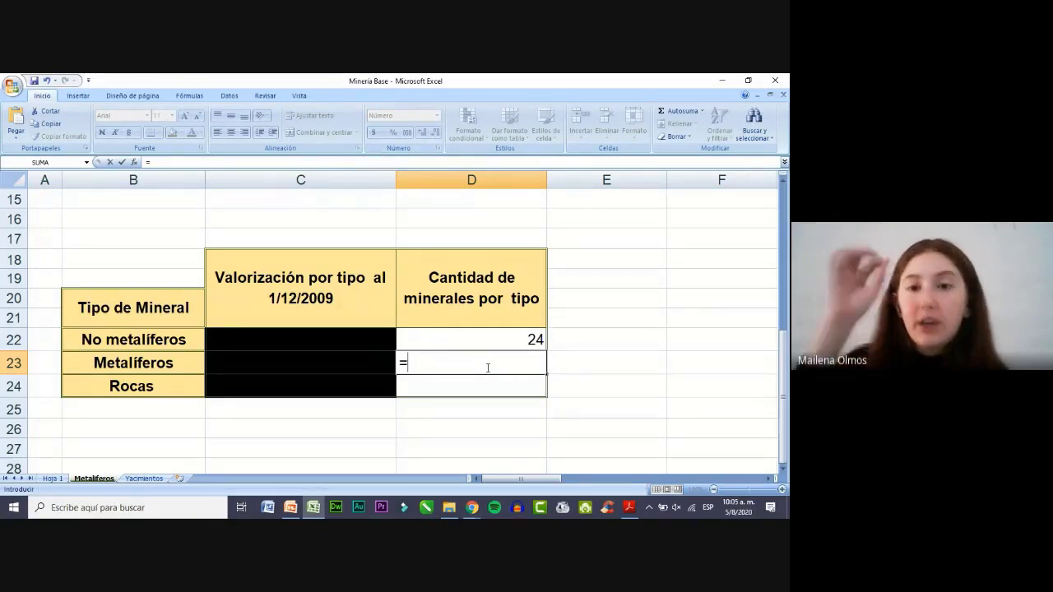
{"action": "key", "text": "Escape"}
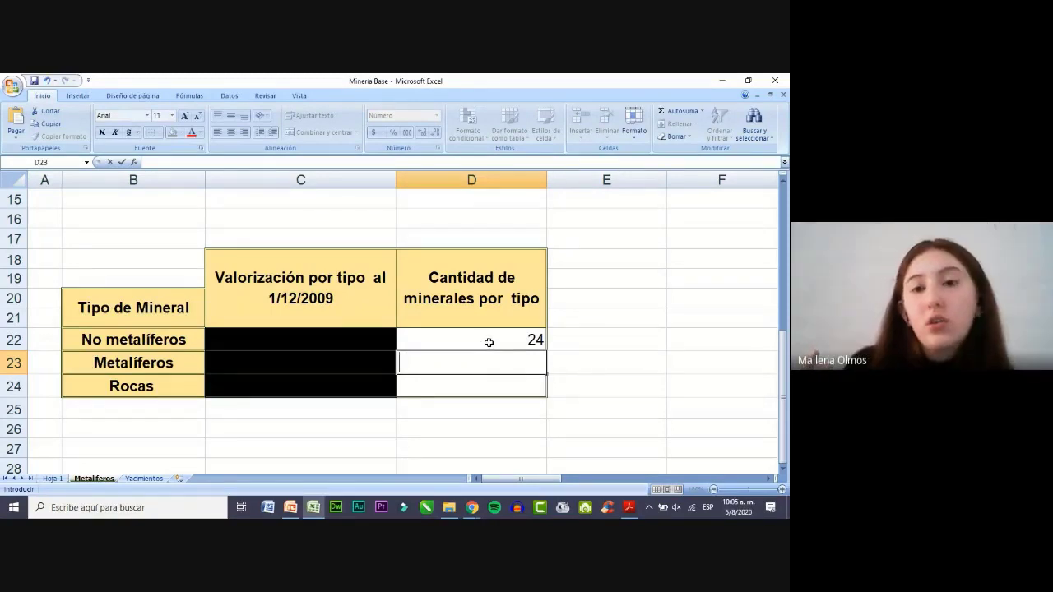
Make the range in D22's formula absolute, so it reads =CONTAR.SI('Hoja 1'!$B$5:$B$56;B22), and reselect the cell.
{"action": "double_click", "coordinate": [489, 344]}
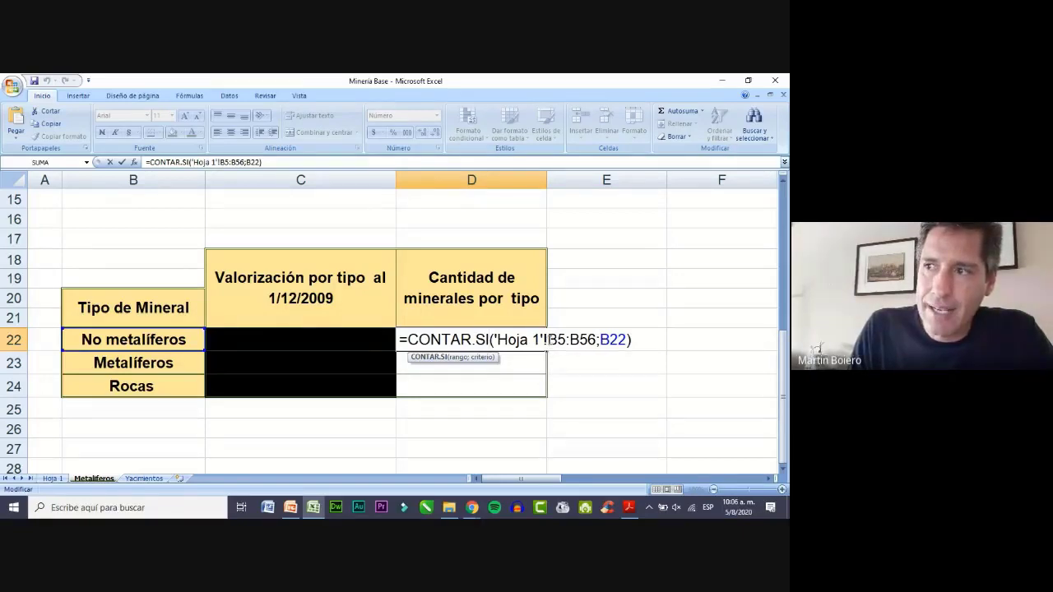
{"action": "left_click_drag", "start_coordinate": [550, 340], "coordinate": [597, 343]}
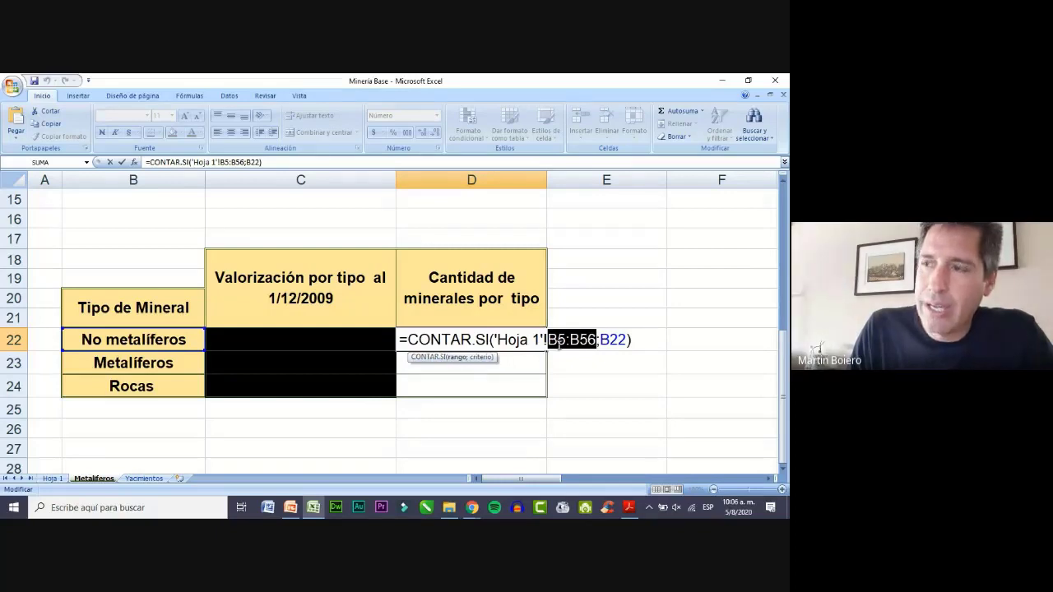
{"action": "left_click", "coordinate": [551, 342]}
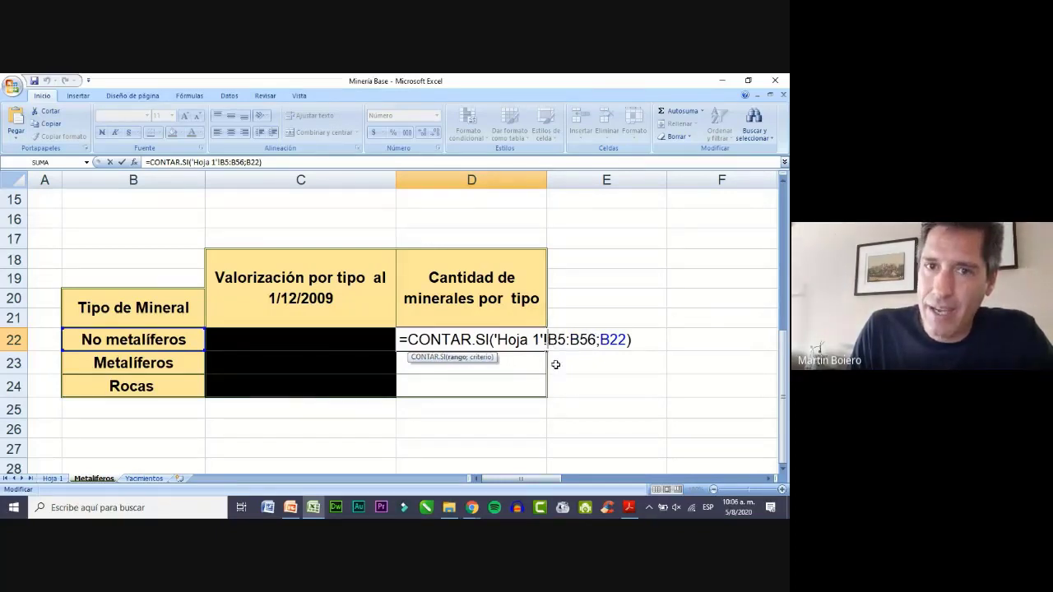
{"action": "key", "text": "F4"}
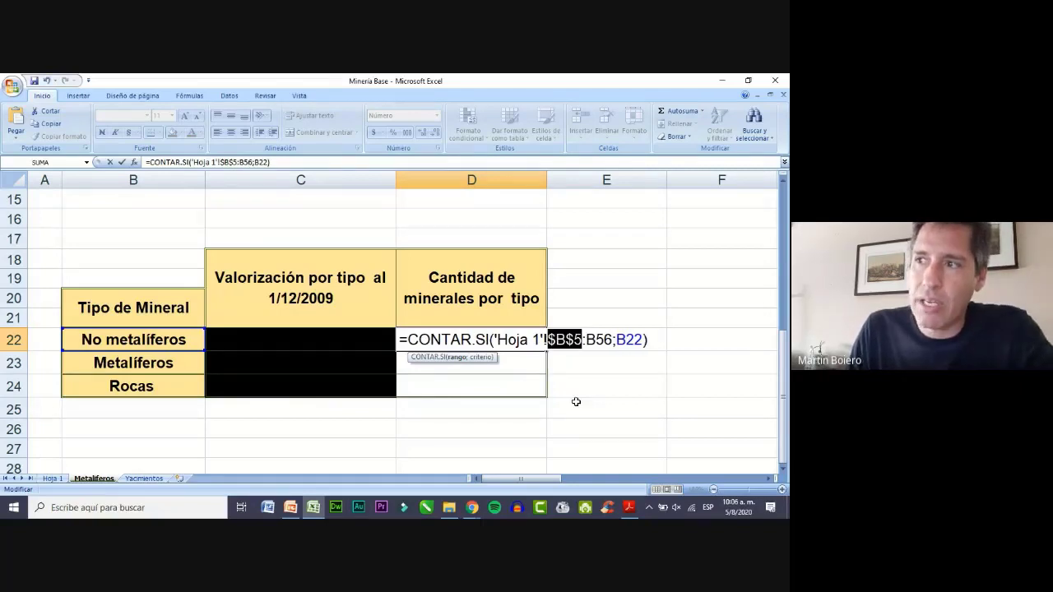
{"action": "left_click", "coordinate": [587, 339]}
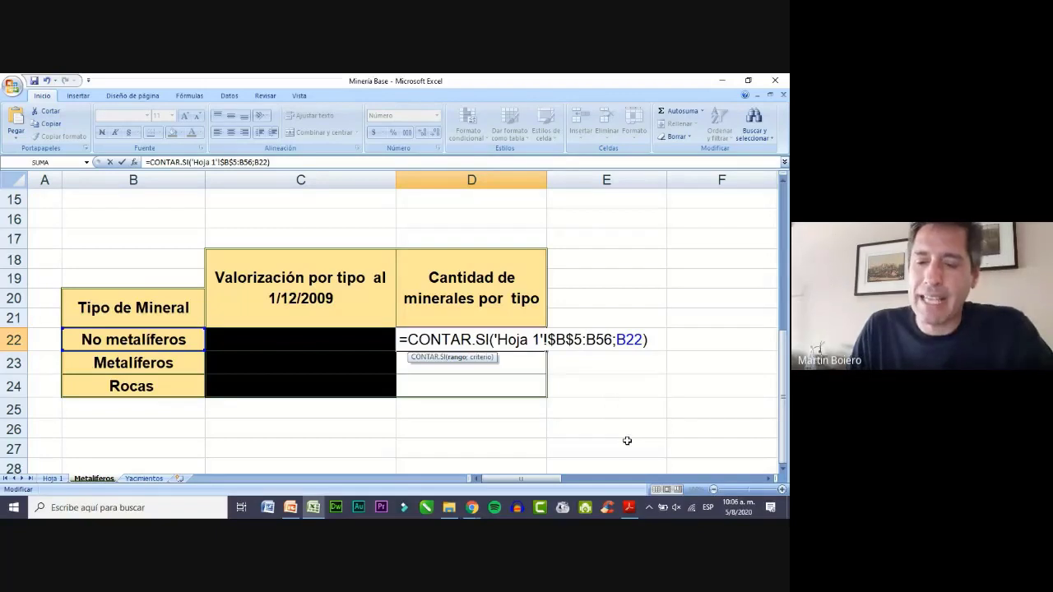
{"action": "key", "text": "F4"}
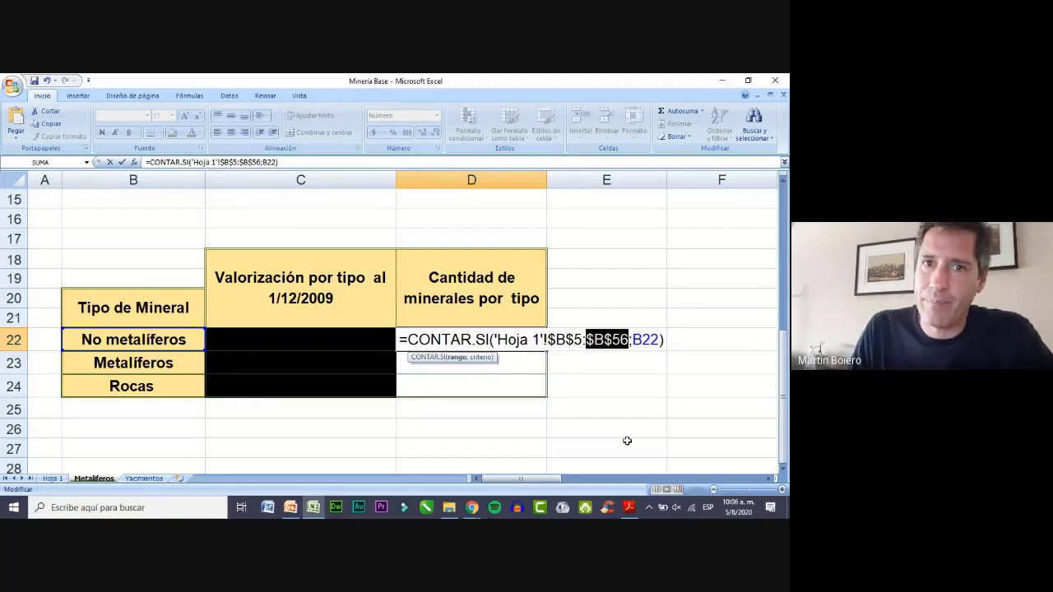
{"action": "key", "text": "Return"}
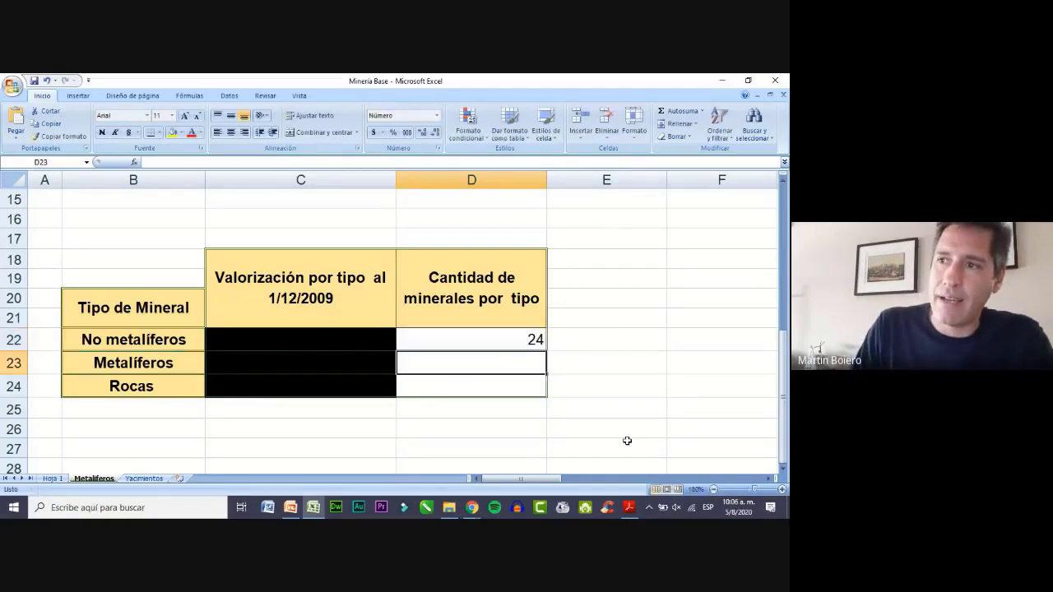
{"action": "left_click", "coordinate": [539, 345]}
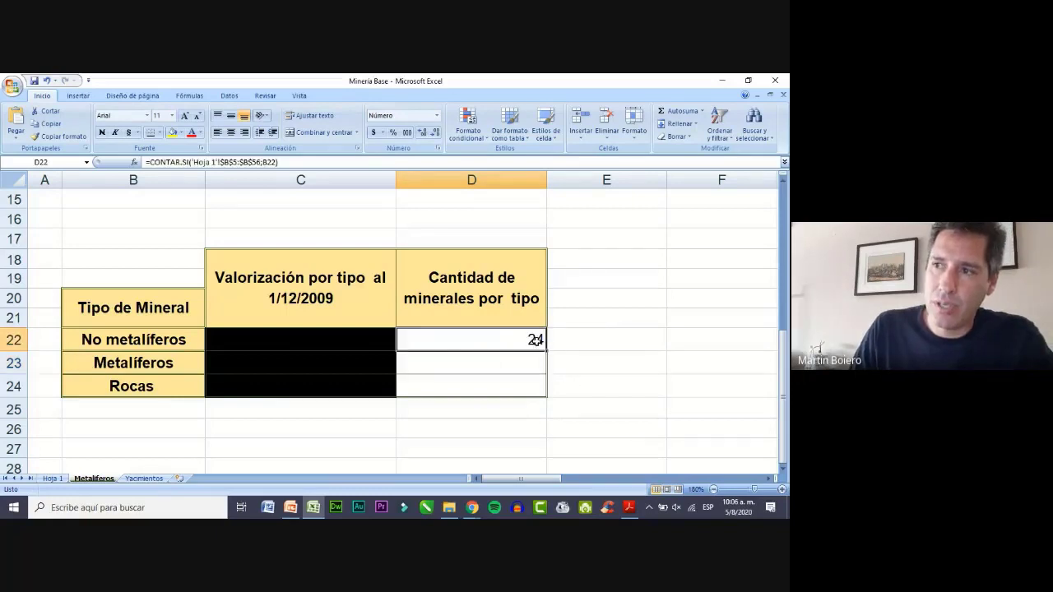
Copy D22's CONTAR.SI formula with the absolute range down to D23 and review the formula in D22.
{"action": "left_click_drag", "start_coordinate": [546, 352], "coordinate": [546, 371]}
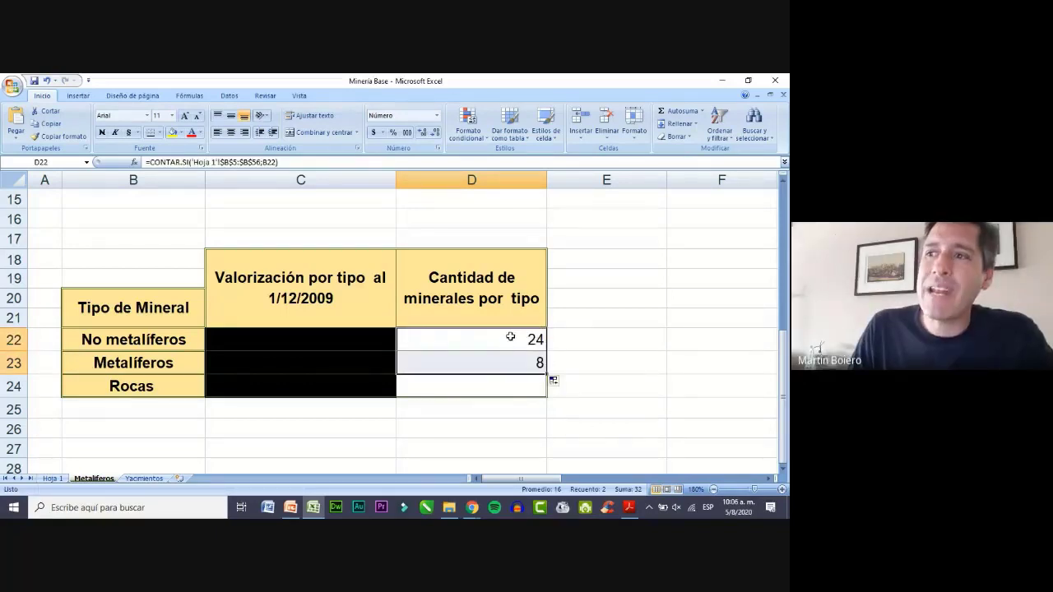
{"action": "double_click", "coordinate": [510, 339]}
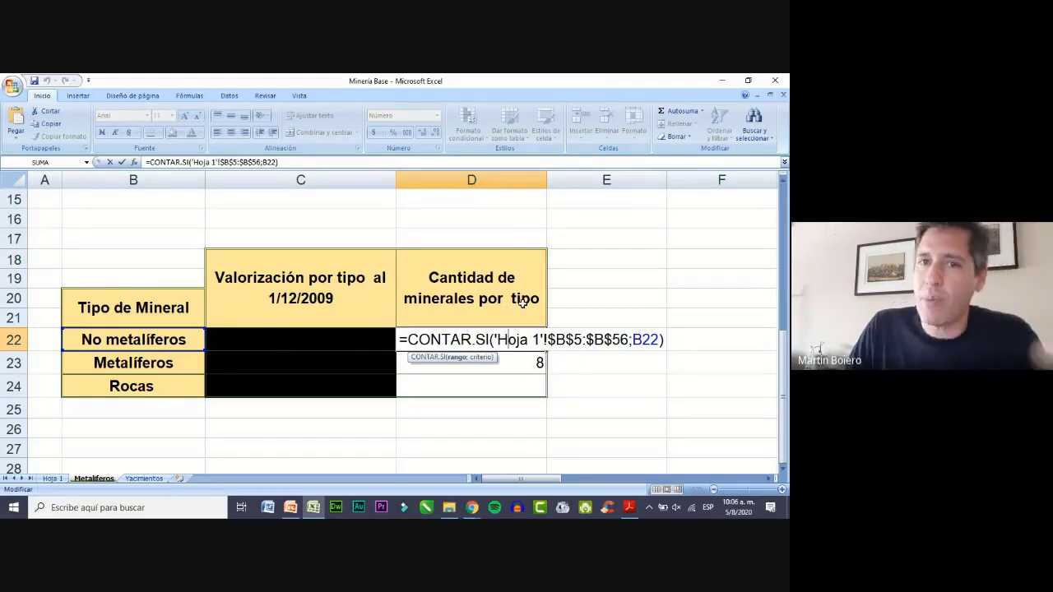
{"action": "key", "text": "Return"}
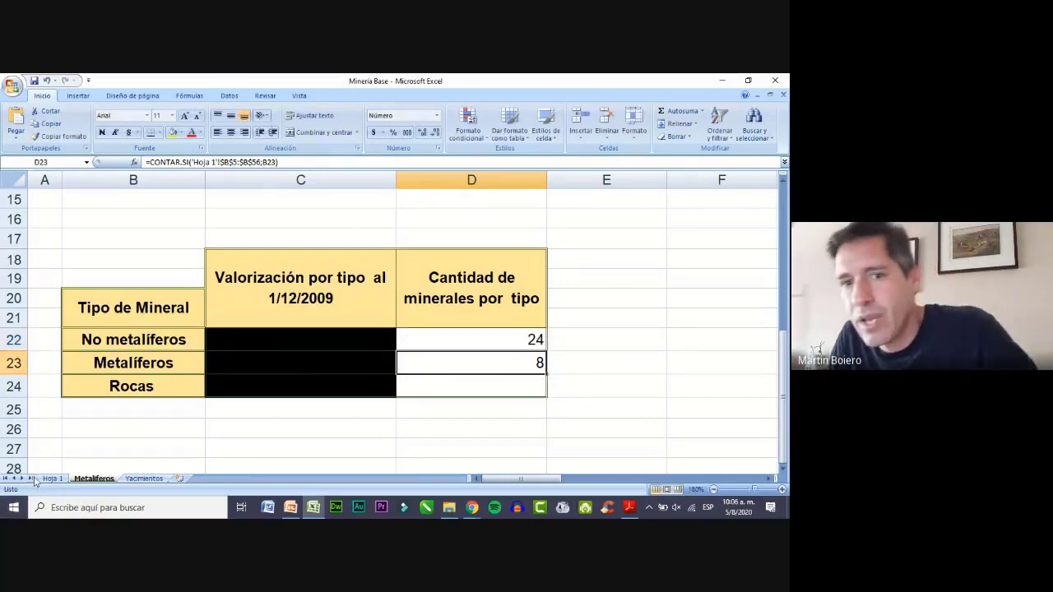
Check the counted range by selecting B5:B56 on Hoja 1, and return to the Metalíferos sheet.
{"action": "left_click", "coordinate": [54, 479]}
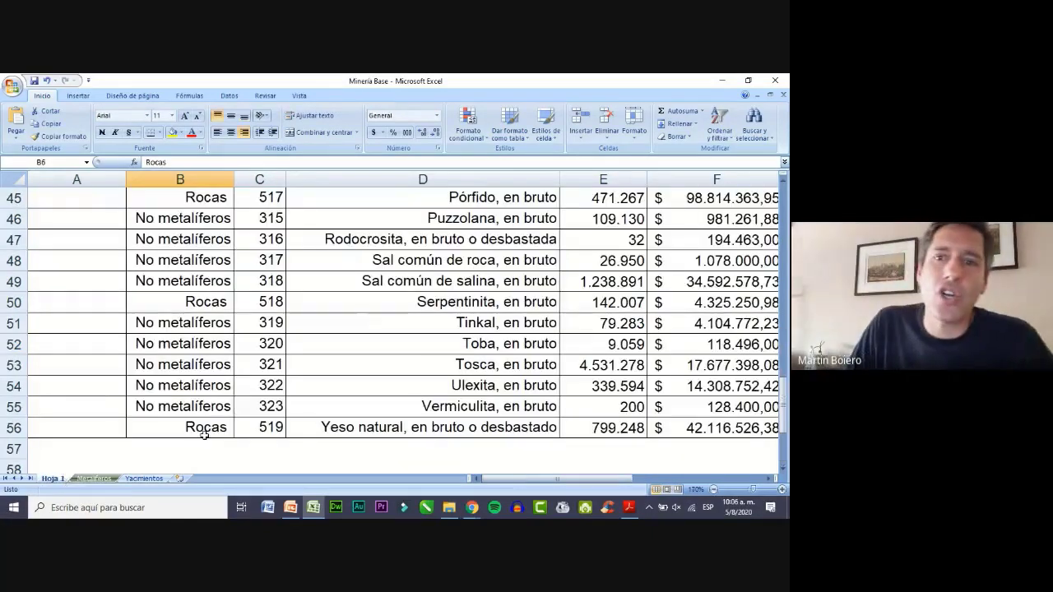
{"action": "left_click_drag", "start_coordinate": [180, 427], "coordinate": [211, 270]}
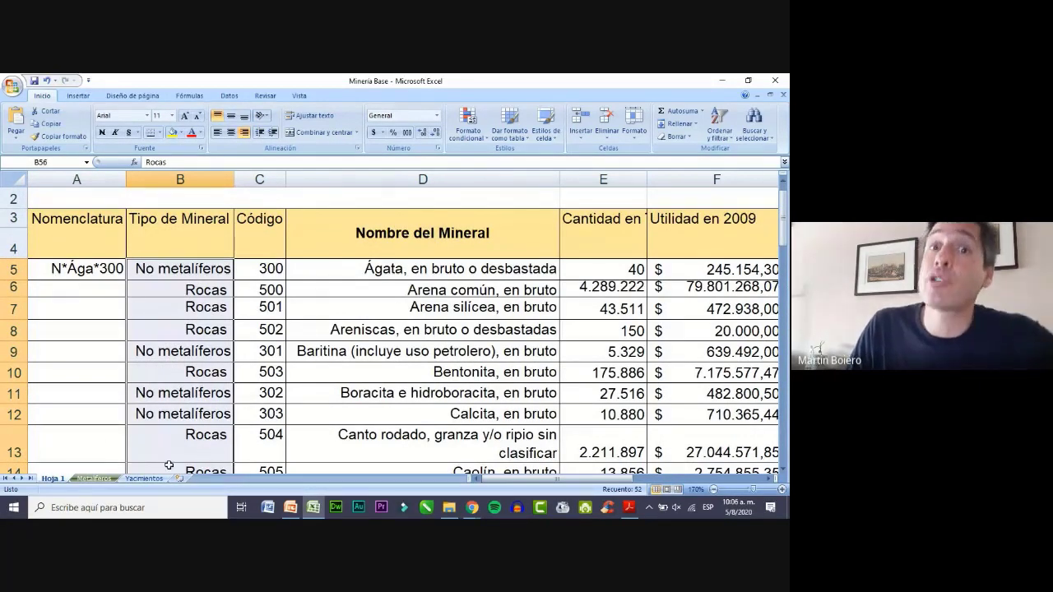
{"action": "left_click", "coordinate": [95, 480]}
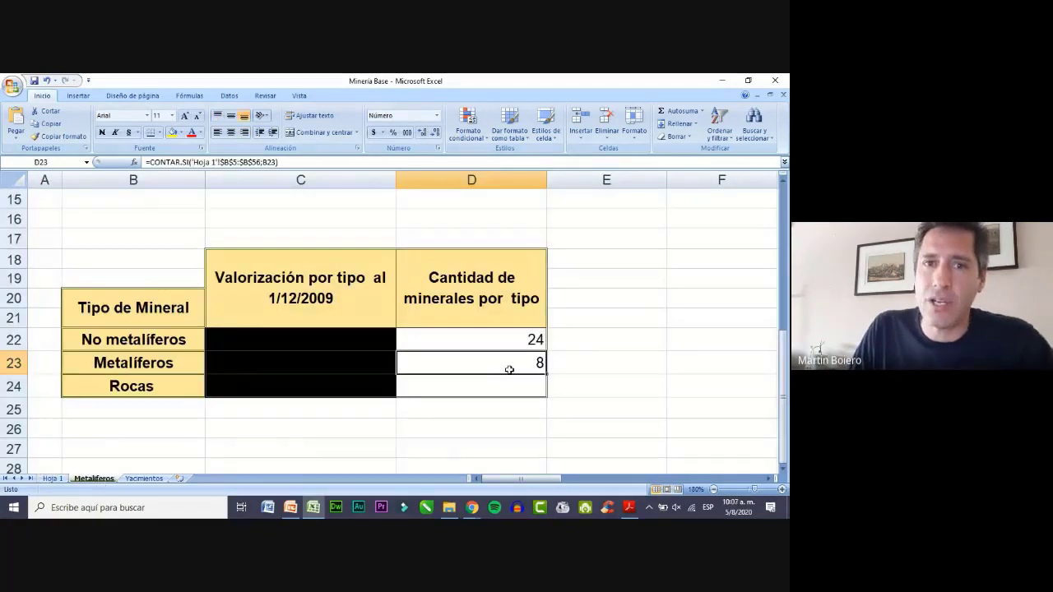
Undo the copy into D23 and the absolute references, so D22 reads =CONTAR.SI('Hoja 1'!B5:B56;B22).
{"action": "key", "text": "Up"}
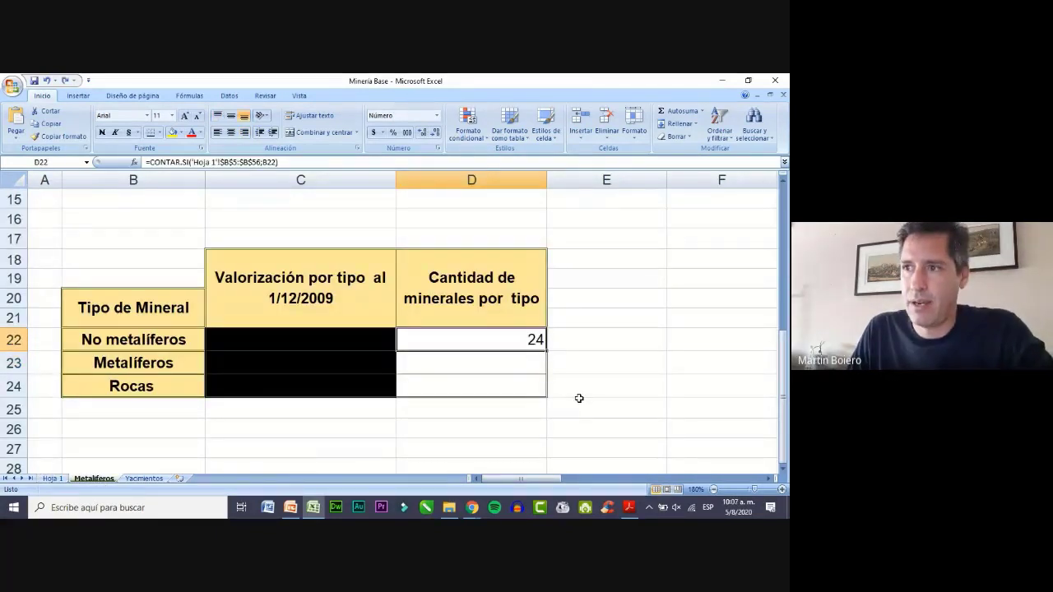
{"action": "key", "text": "ctrl+z"}
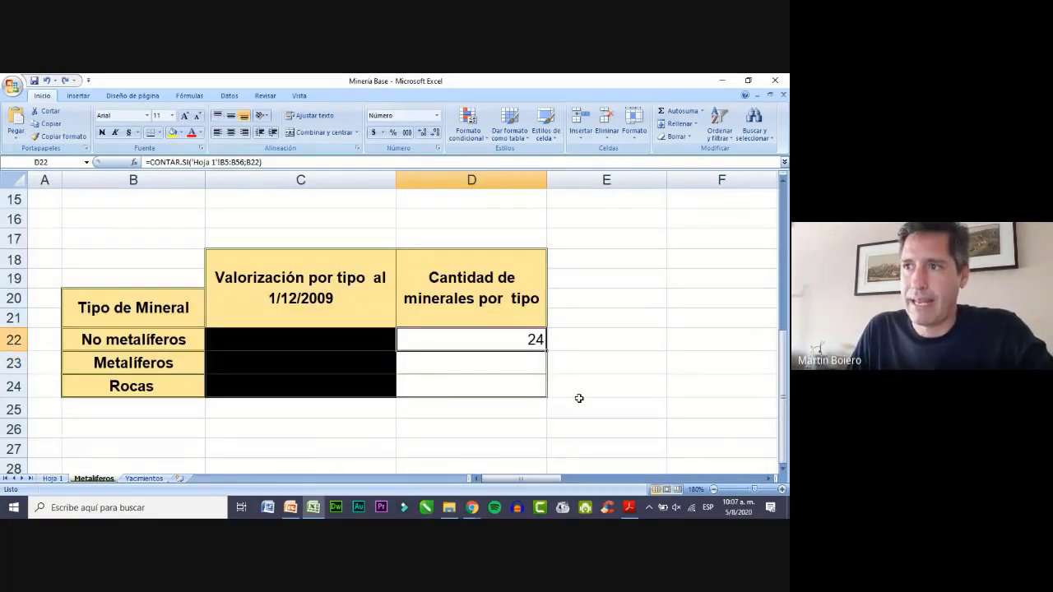
{"action": "double_click", "coordinate": [510, 346]}
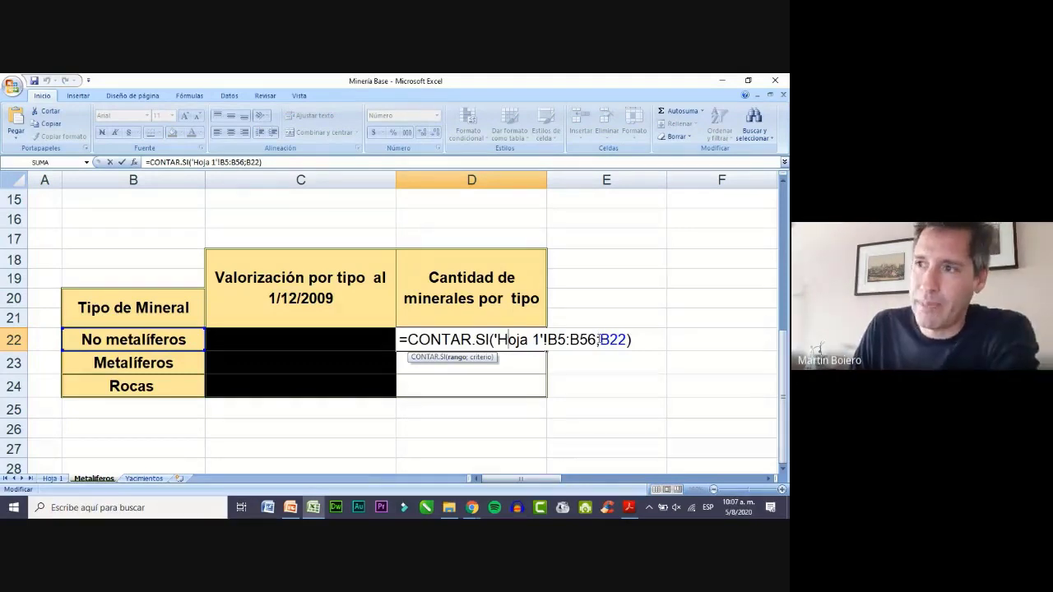
{"action": "key", "text": "Return"}
Copy D22's formula with relative references down to D23 and inspect the range in the copied formula.
{"action": "left_click", "coordinate": [538, 344]}
{"action": "left_click_drag", "start_coordinate": [546, 350], "coordinate": [548, 376]}
{"action": "double_click", "coordinate": [517, 364]}
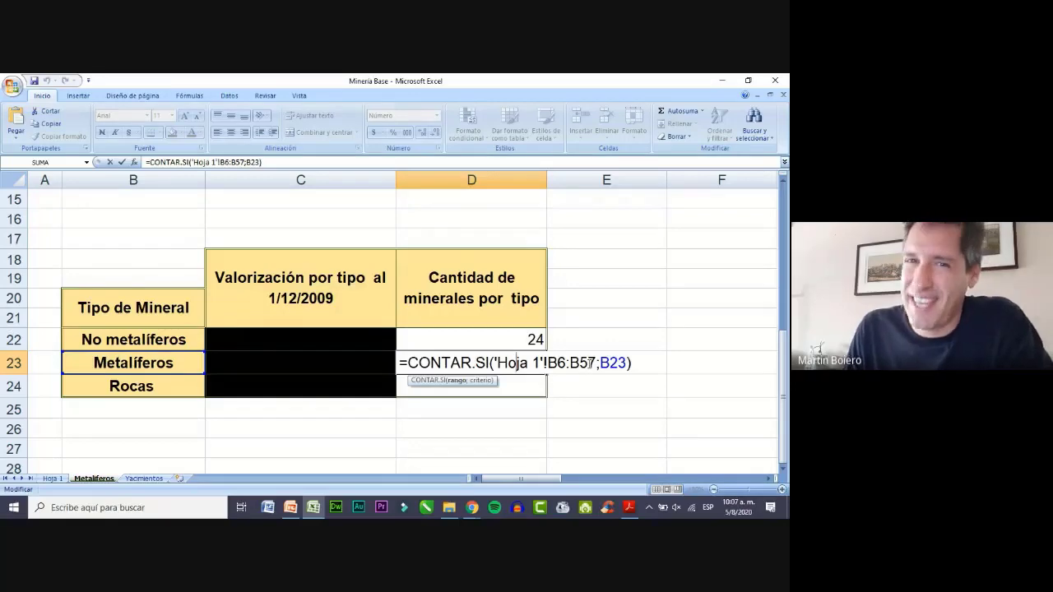
{"action": "left_click_drag", "start_coordinate": [560, 362], "coordinate": [591, 363]}
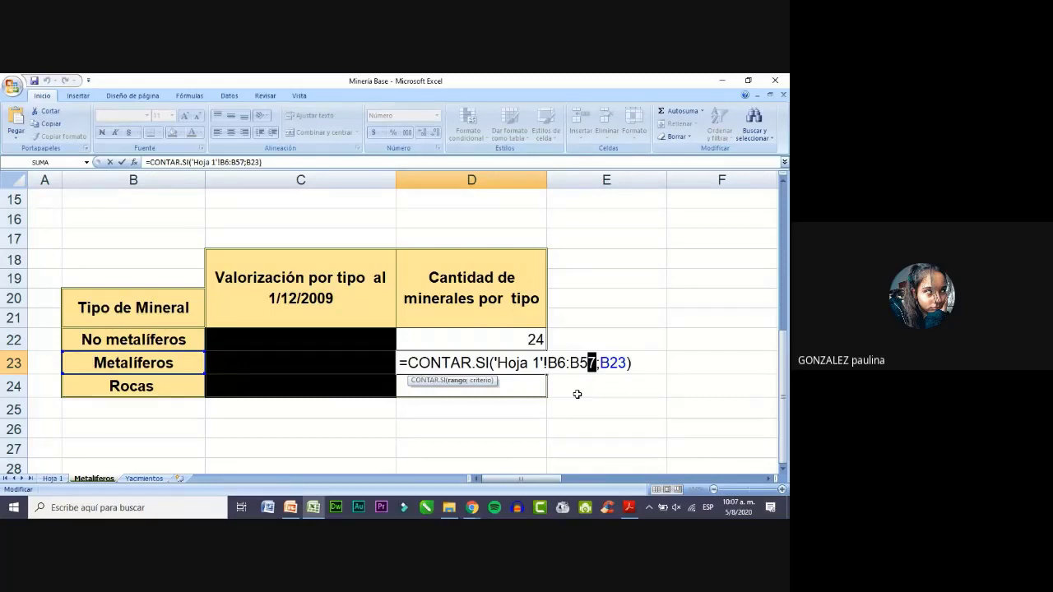
{"action": "key", "text": "ctrl+Return"}
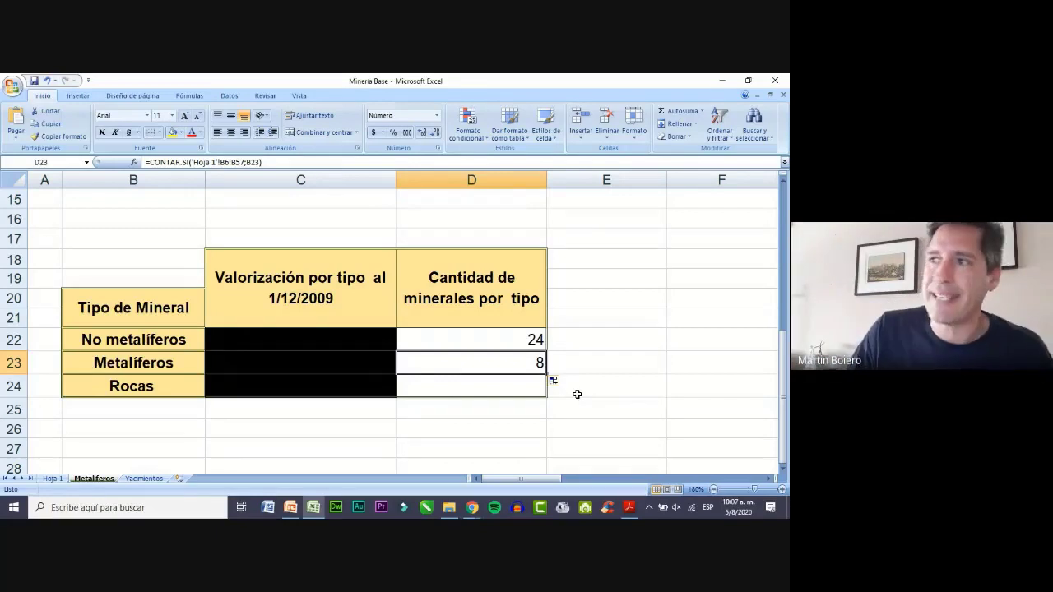
Enter 5 in cell E17 as an example multiplier and fill the cell yellow.
{"action": "left_click", "coordinate": [637, 239]}
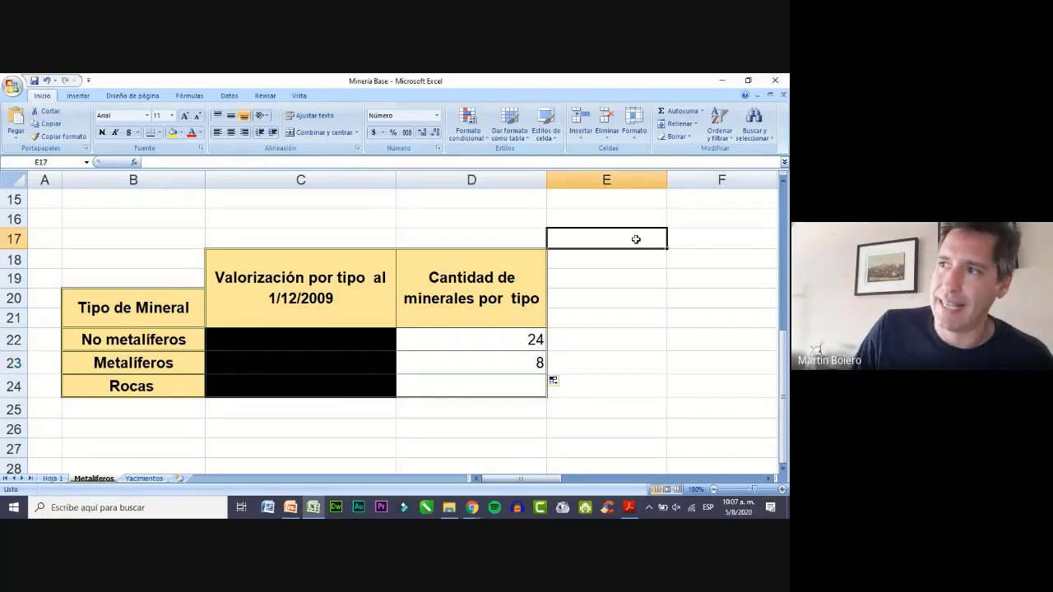
{"action": "type", "text": "5"}
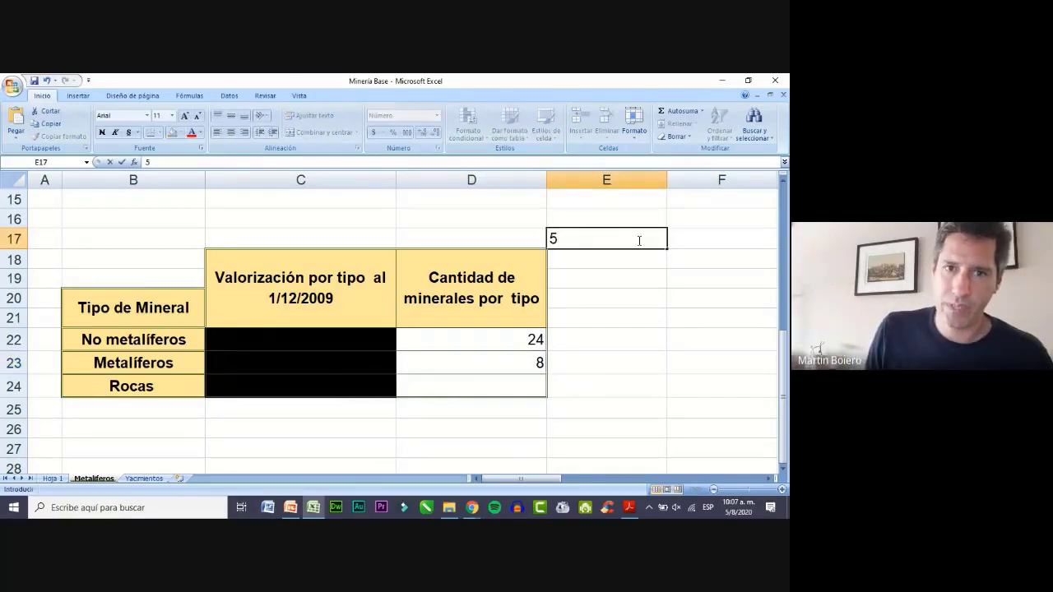
{"action": "left_click", "coordinate": [658, 378]}
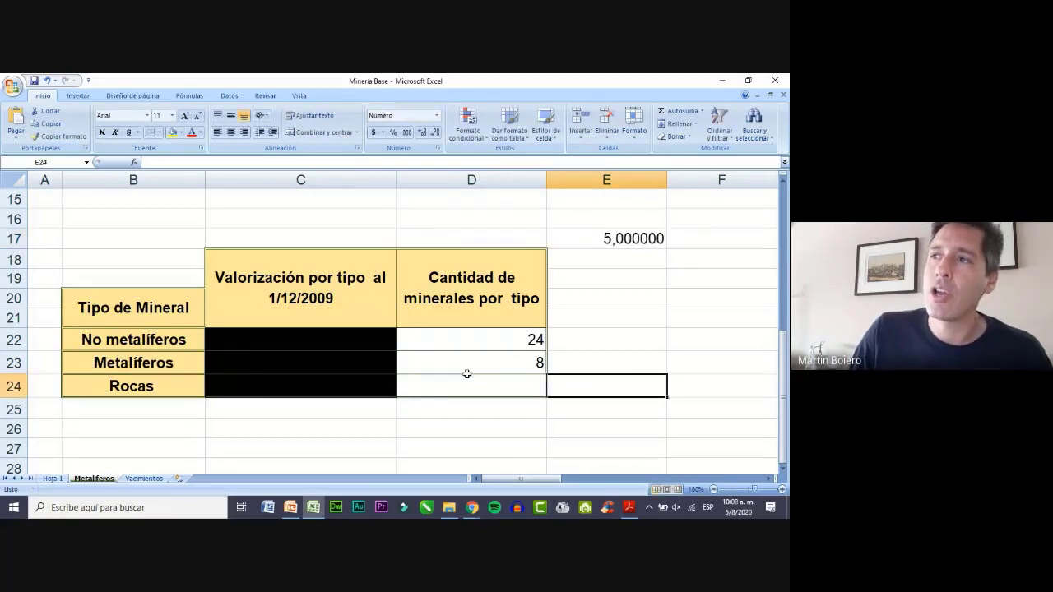
{"action": "left_click", "coordinate": [511, 336]}
{"action": "left_click", "coordinate": [600, 243]}
{"action": "left_click", "coordinate": [530, 364]}
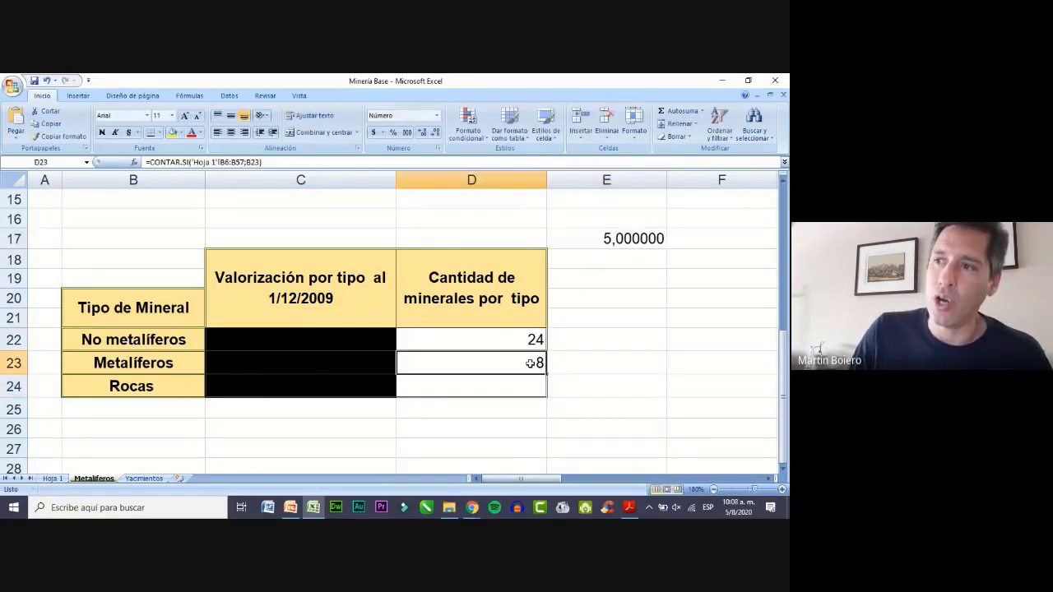
{"action": "left_click", "coordinate": [592, 233]}
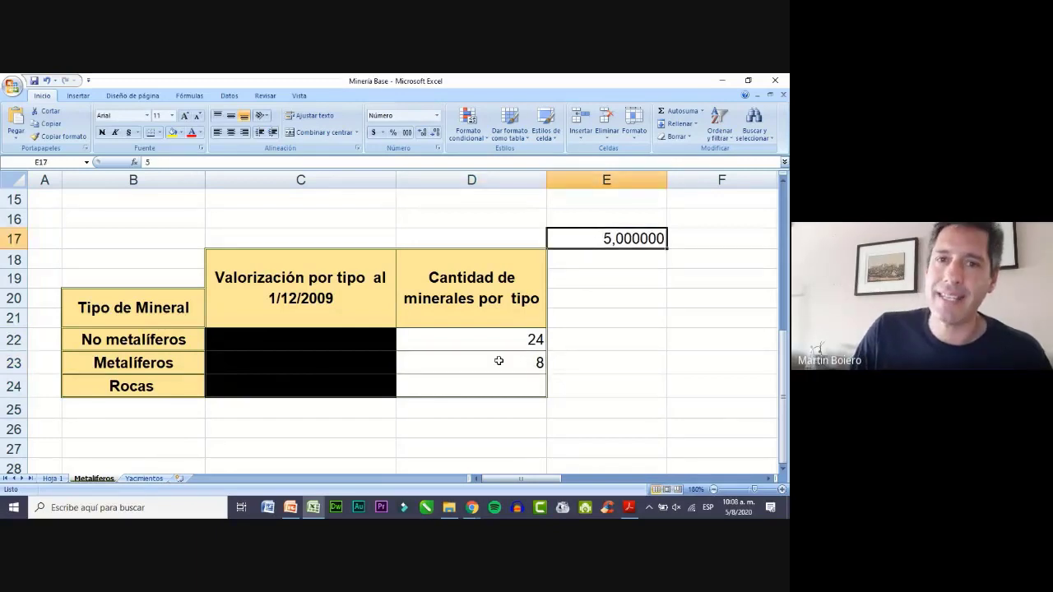
{"action": "left_click_drag", "start_coordinate": [507, 338], "coordinate": [508, 388]}
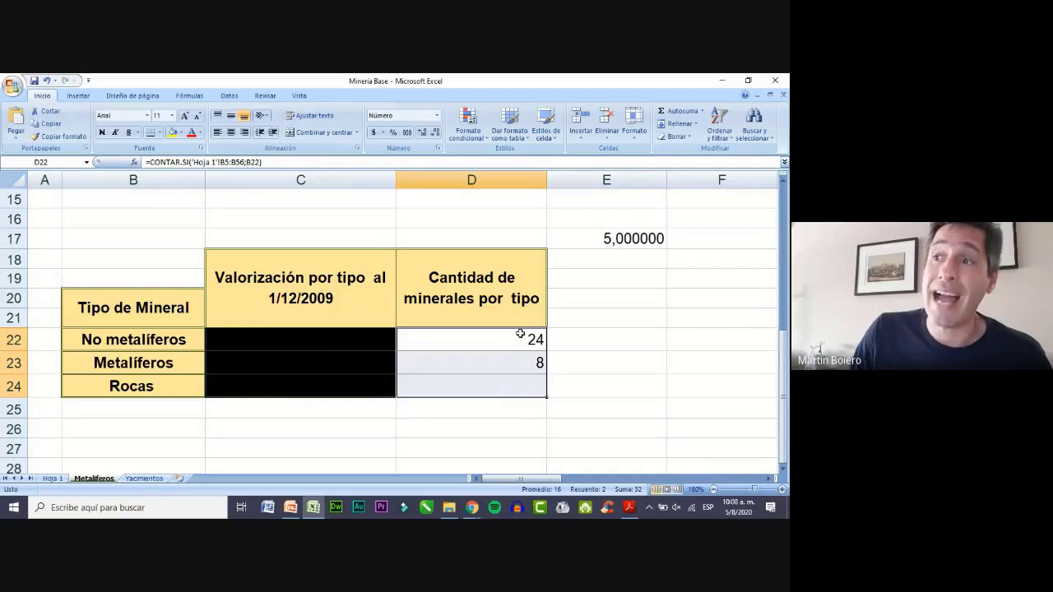
{"action": "left_click", "coordinate": [594, 235]}
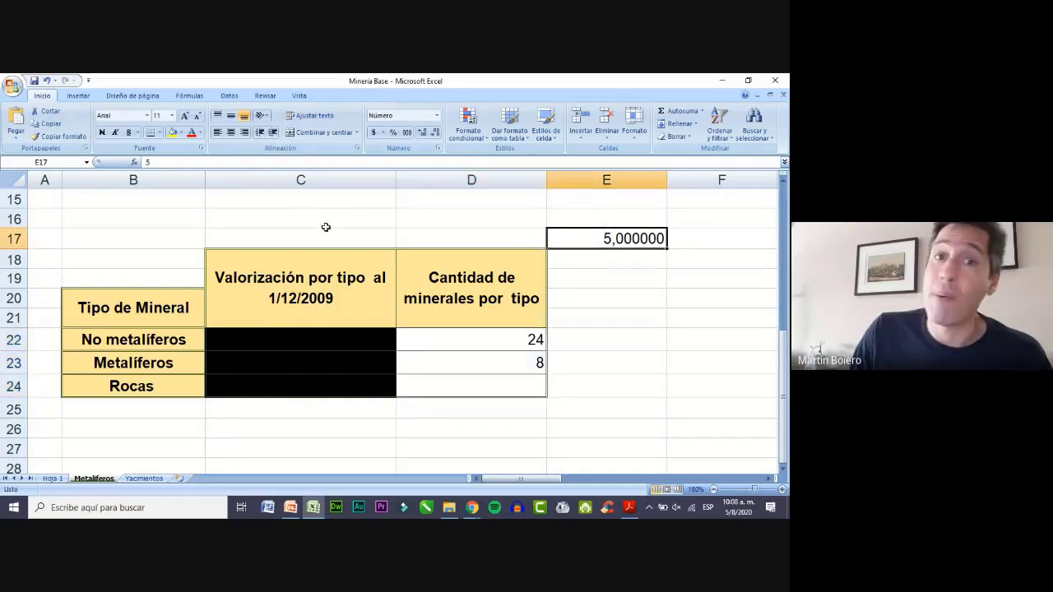
{"action": "left_click", "coordinate": [173, 133]}
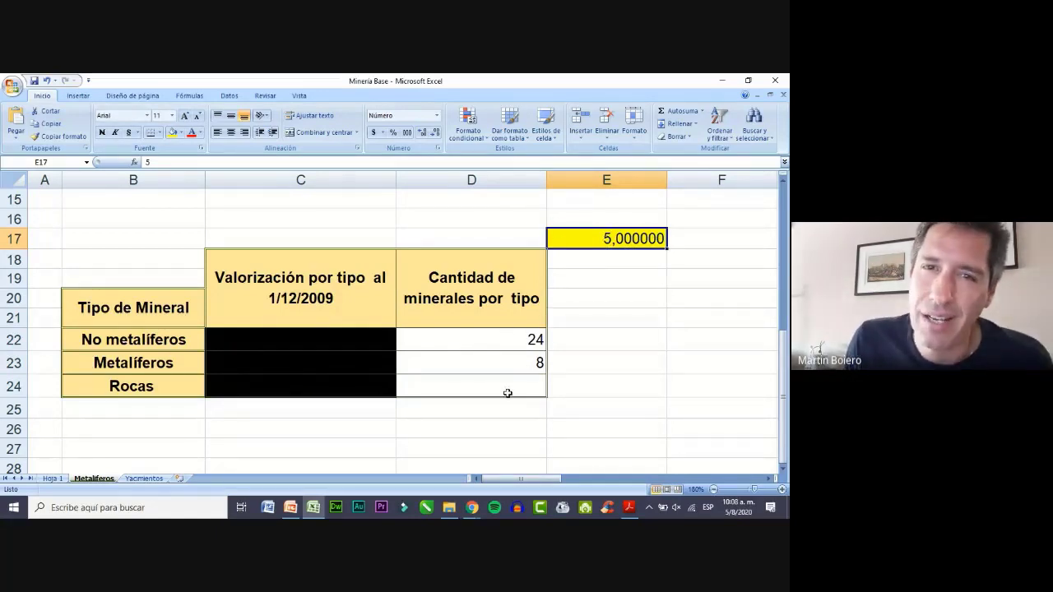
Enter =D22*E17 in E22 and copy the formula down to E24.
{"action": "left_click", "coordinate": [599, 345]}
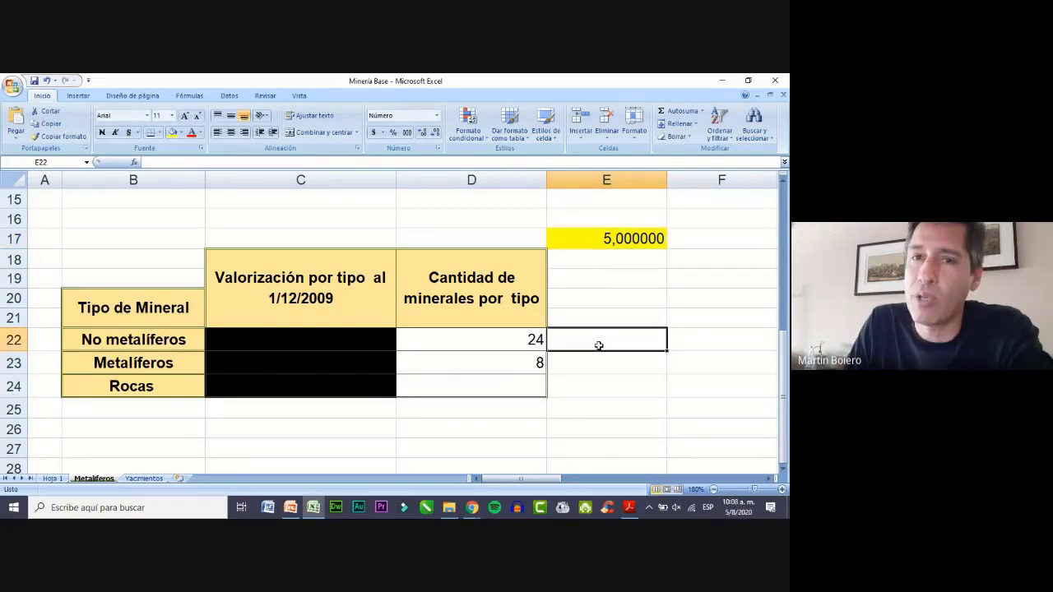
{"action": "type", "text": "="}
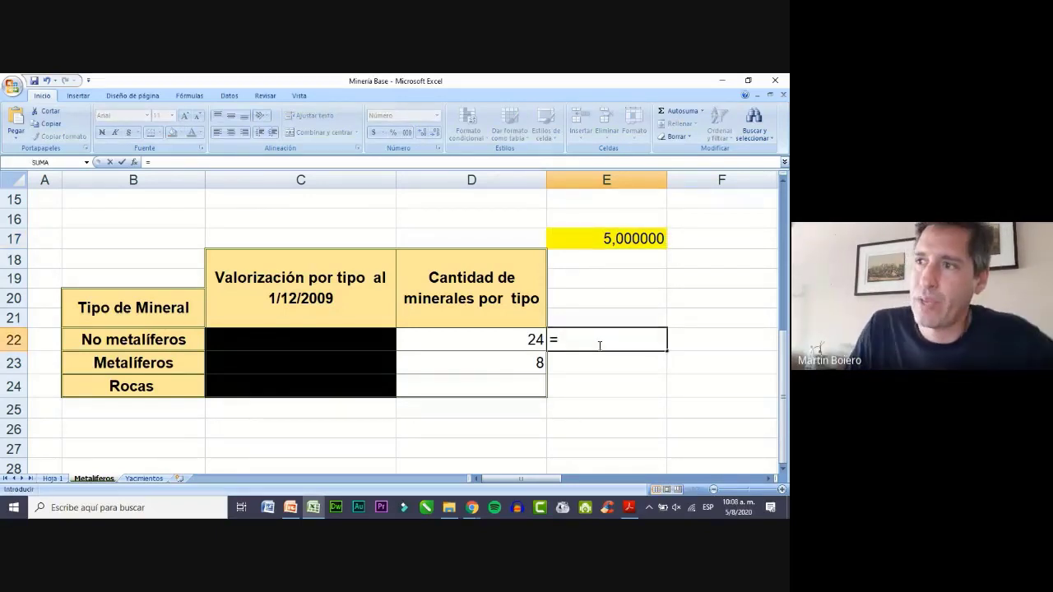
{"action": "left_click", "coordinate": [509, 340]}
{"action": "type", "text": "*"}
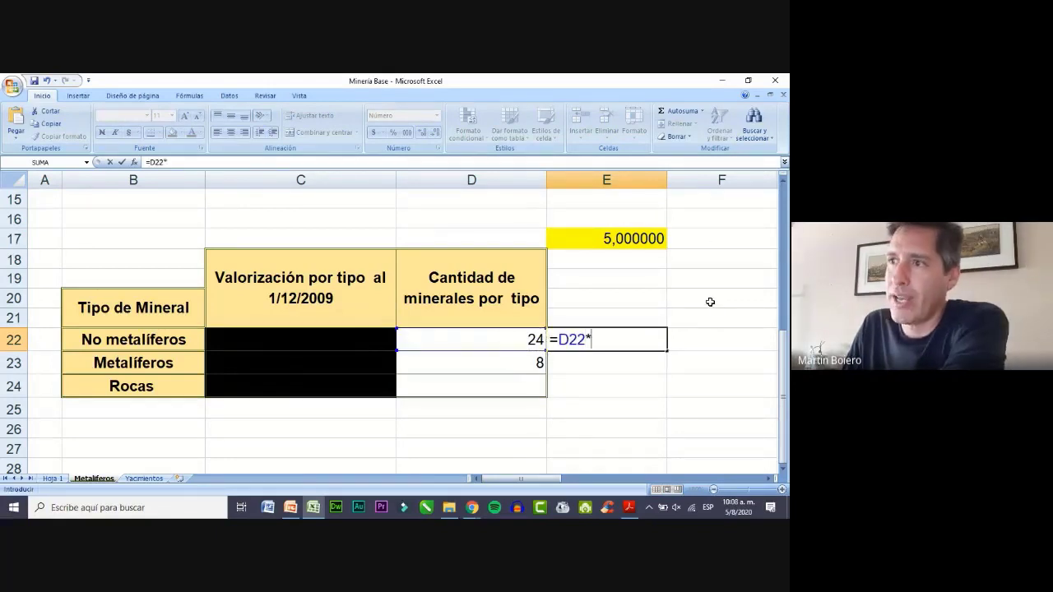
{"action": "left_click", "coordinate": [652, 240]}
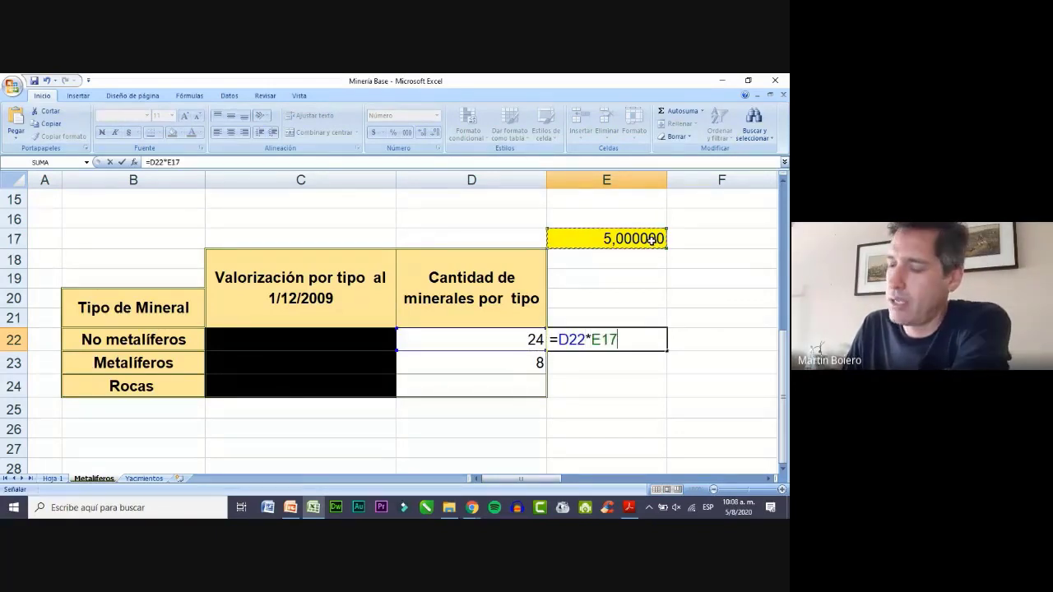
{"action": "key", "text": "Return"}
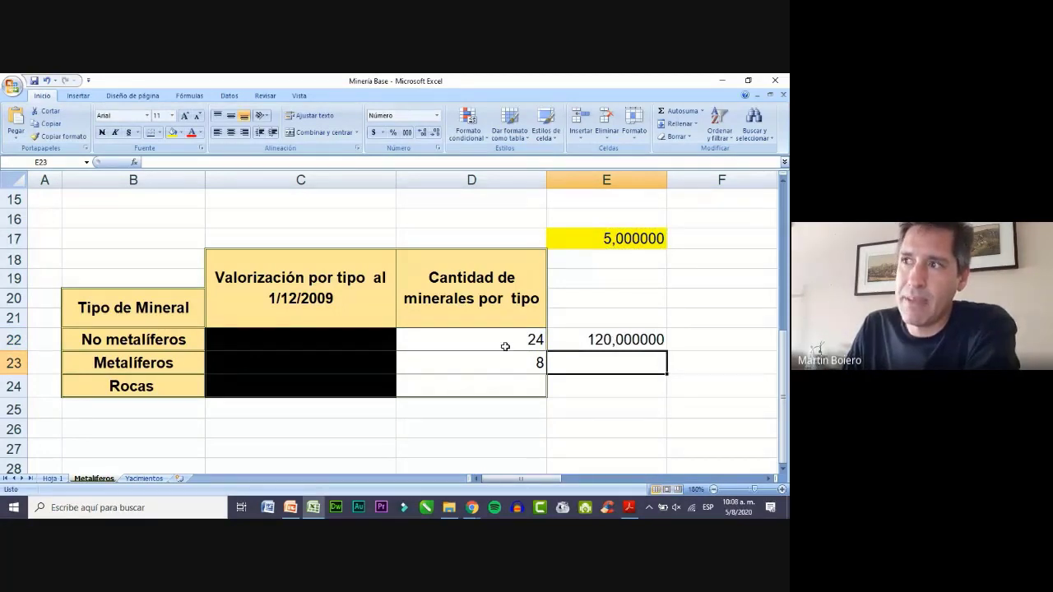
{"action": "left_click", "coordinate": [645, 344]}
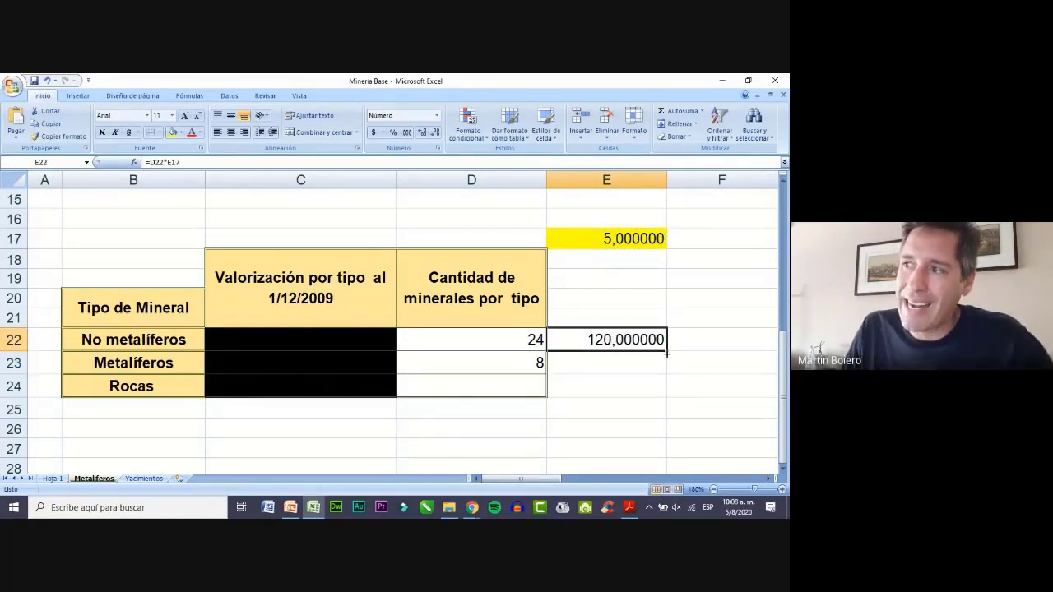
{"action": "left_click_drag", "start_coordinate": [668, 351], "coordinate": [668, 392]}
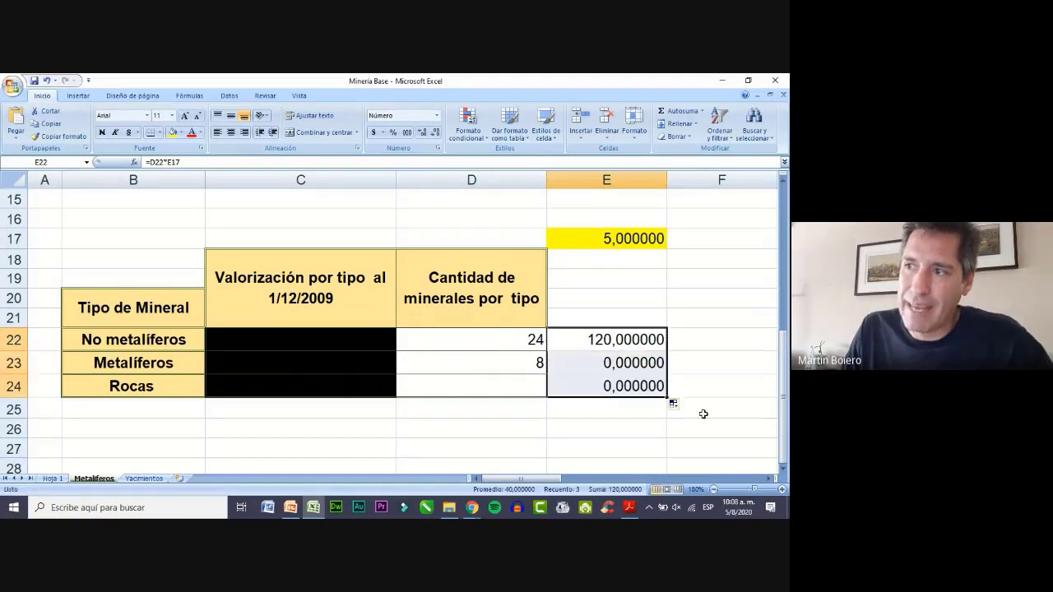
Clear the copied multiplication formulas from E23 and E24.
{"action": "left_click", "coordinate": [619, 361]}
{"action": "key", "text": "Delete"}
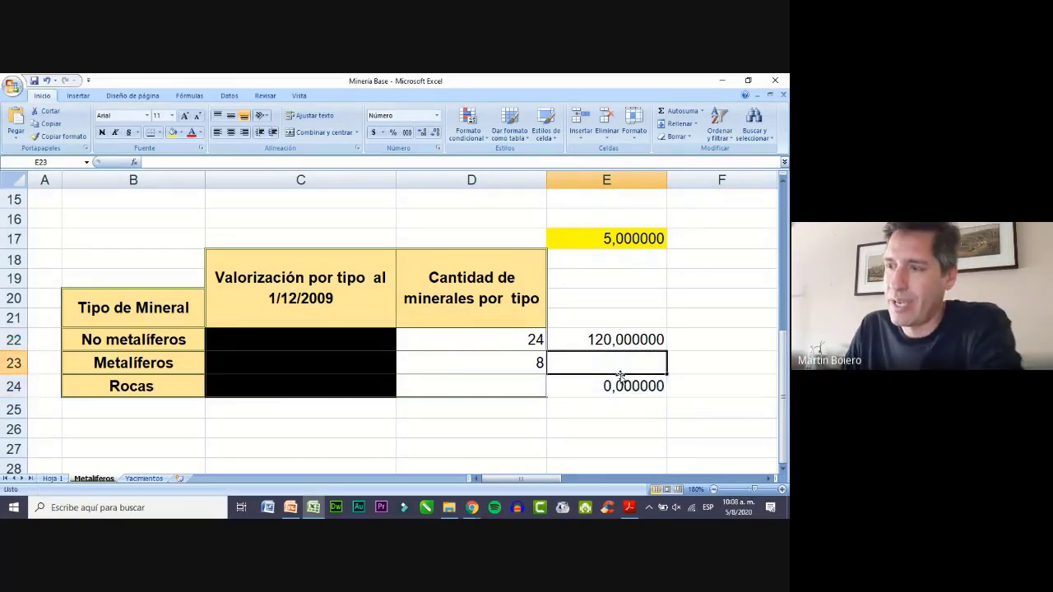
{"action": "left_click", "coordinate": [619, 384]}
{"action": "key", "text": "Delete"}
Make the multiplier reference absolute, so E22 reads =D22*$E$17, and copy the formula down to E23.
{"action": "left_click", "coordinate": [609, 342]}
{"action": "double_click", "coordinate": [608, 342]}
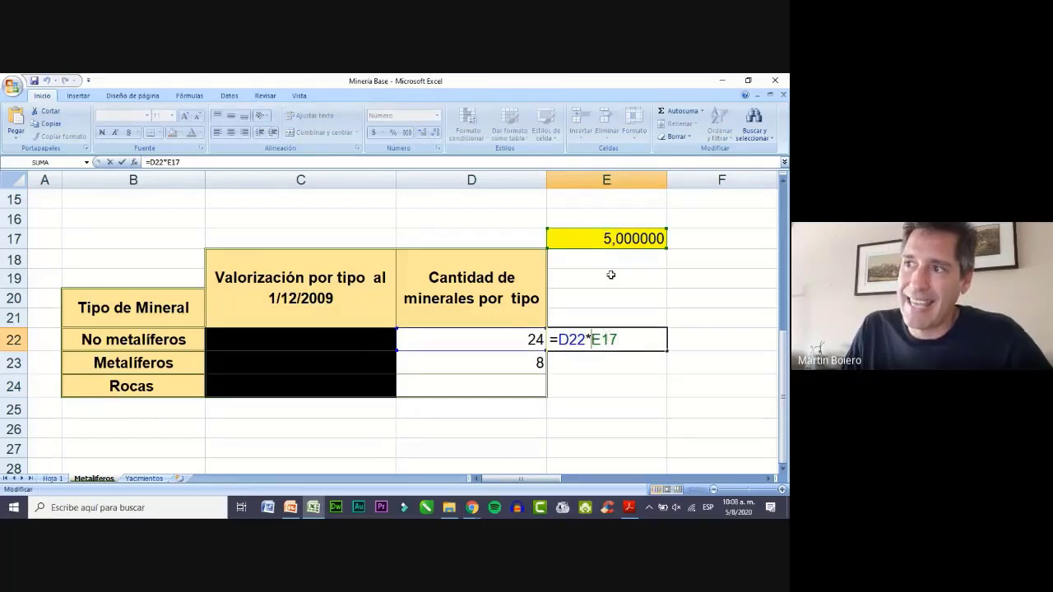
{"action": "key", "text": "F4"}
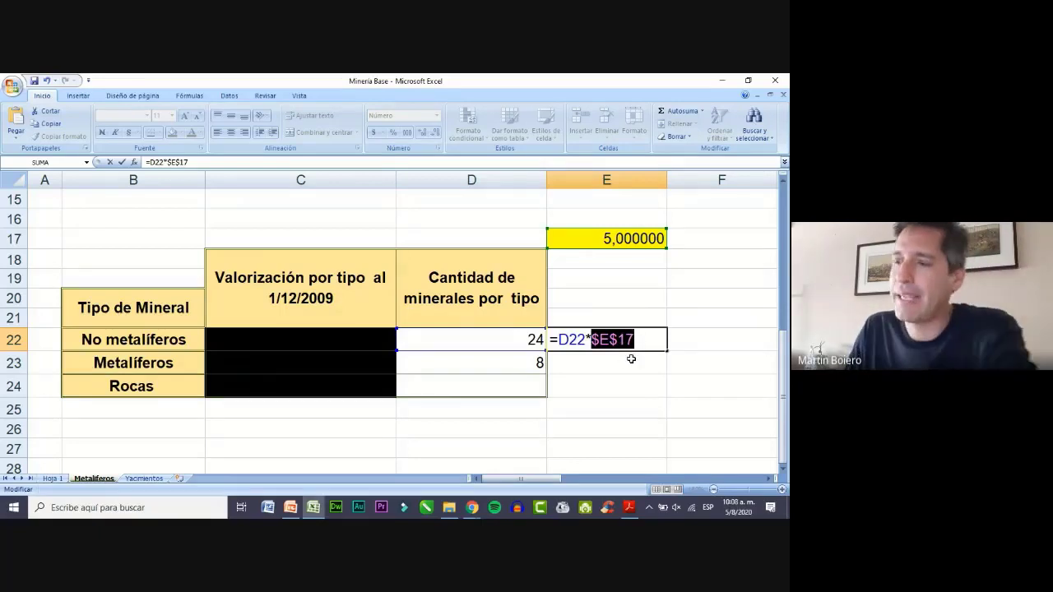
{"action": "key", "text": "Return"}
{"action": "left_click", "coordinate": [658, 341]}
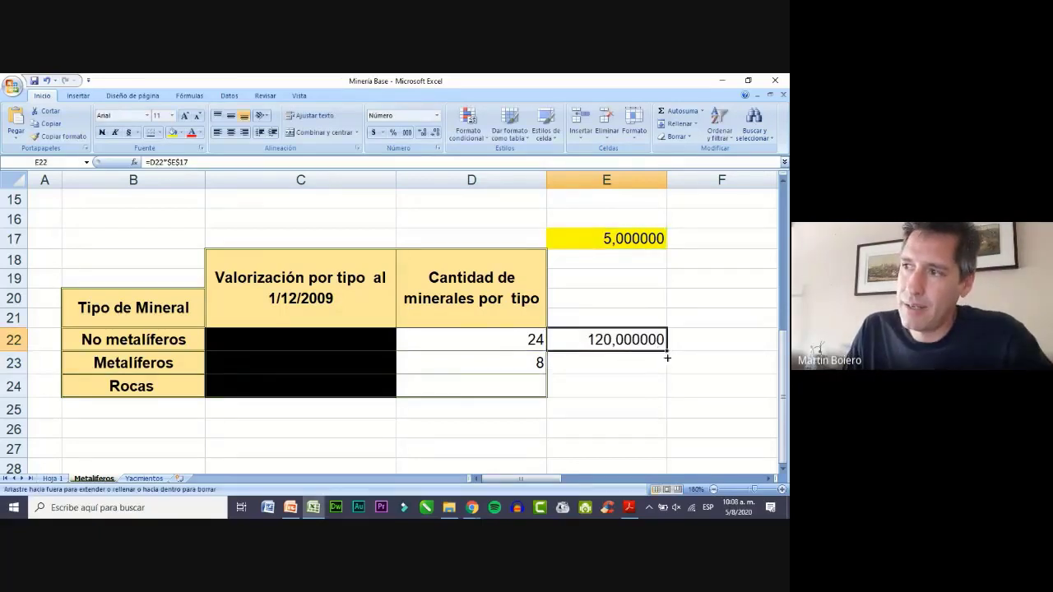
{"action": "left_click_drag", "start_coordinate": [667, 357], "coordinate": [668, 372]}
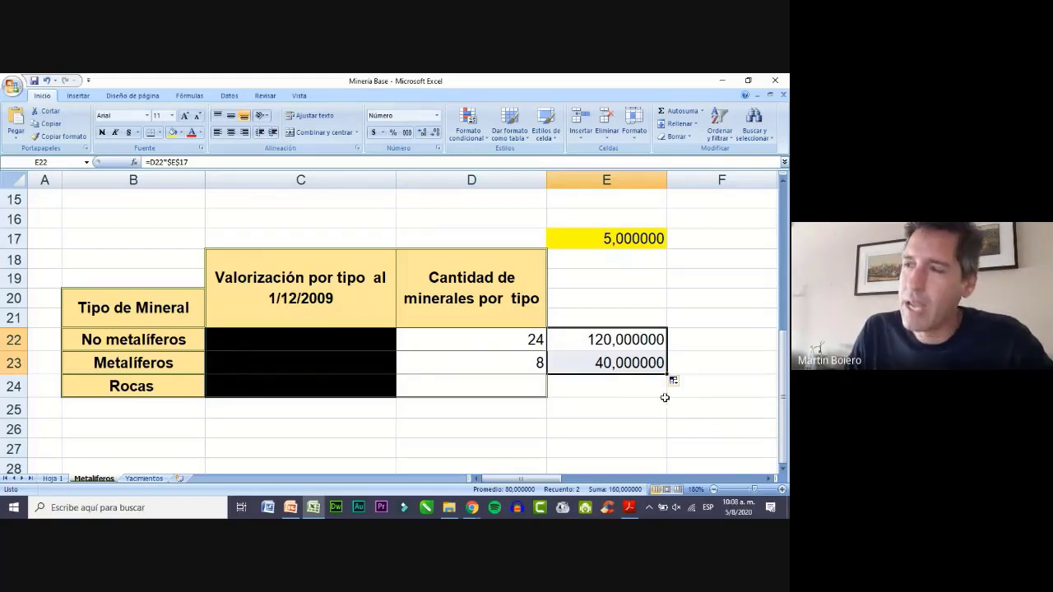
Clear the example formulas from E22:E23 and select the No metalíferos count in D22.
{"action": "left_click", "coordinate": [674, 333]}
{"action": "left_click_drag", "start_coordinate": [647, 339], "coordinate": [666, 370]}
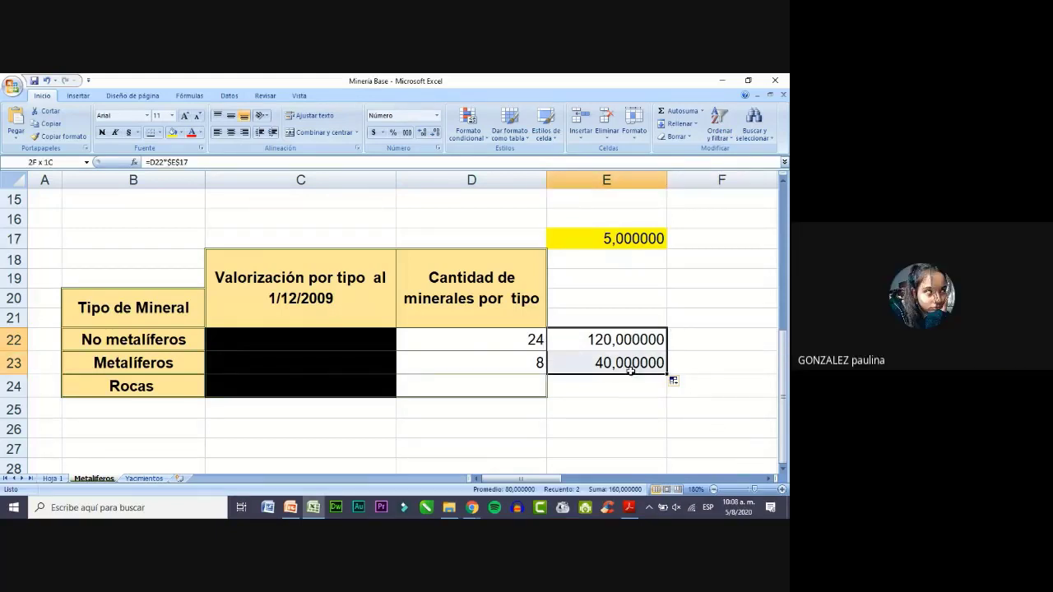
{"action": "key", "text": "Delete"}
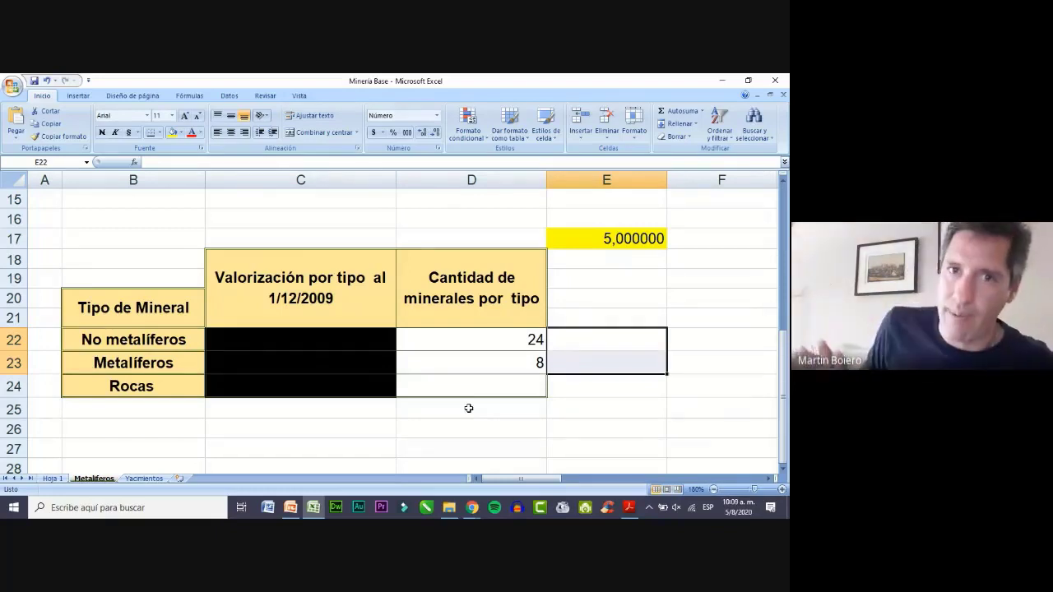
{"action": "left_click", "coordinate": [491, 339]}
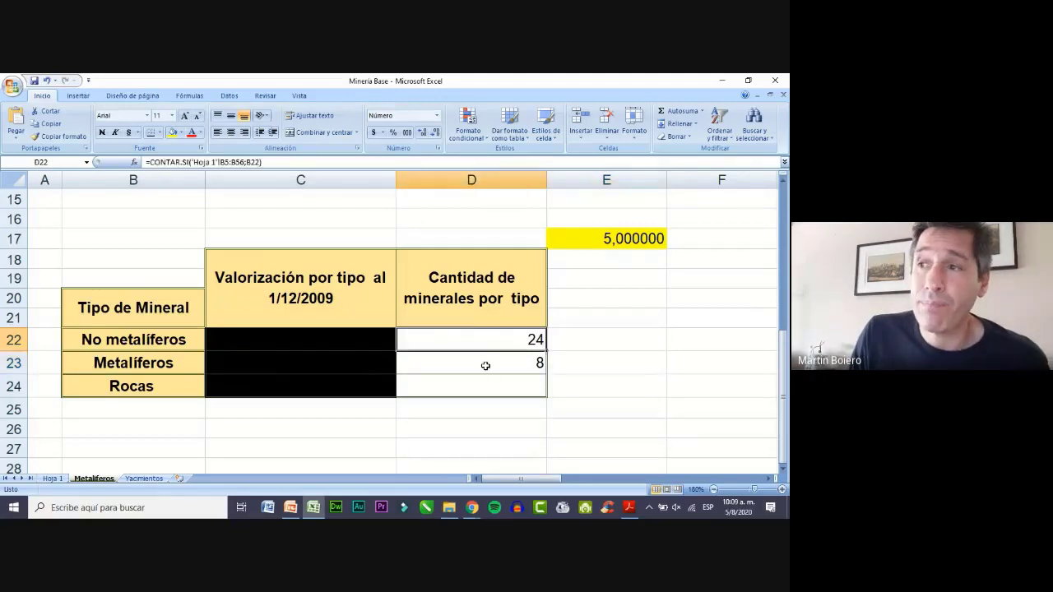
Make the Hoja 1 range in D22 absolute, so it reads =CONTAR.SI('Hoja 1'!$B$5:$B$56;B22), and copy the formula down to D24.
{"action": "double_click", "coordinate": [475, 338]}
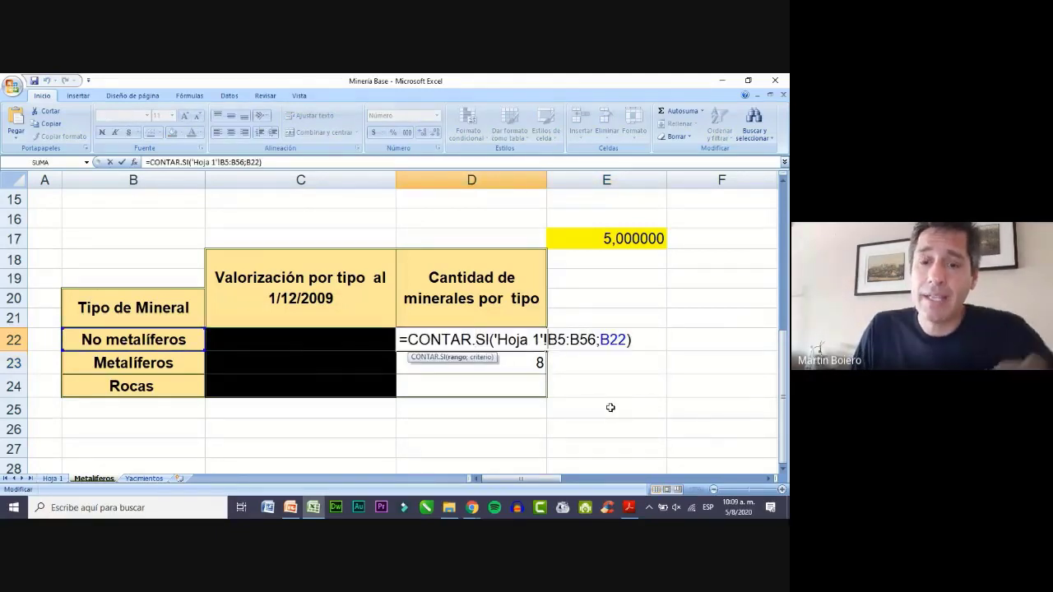
{"action": "double_click", "coordinate": [557, 339]}
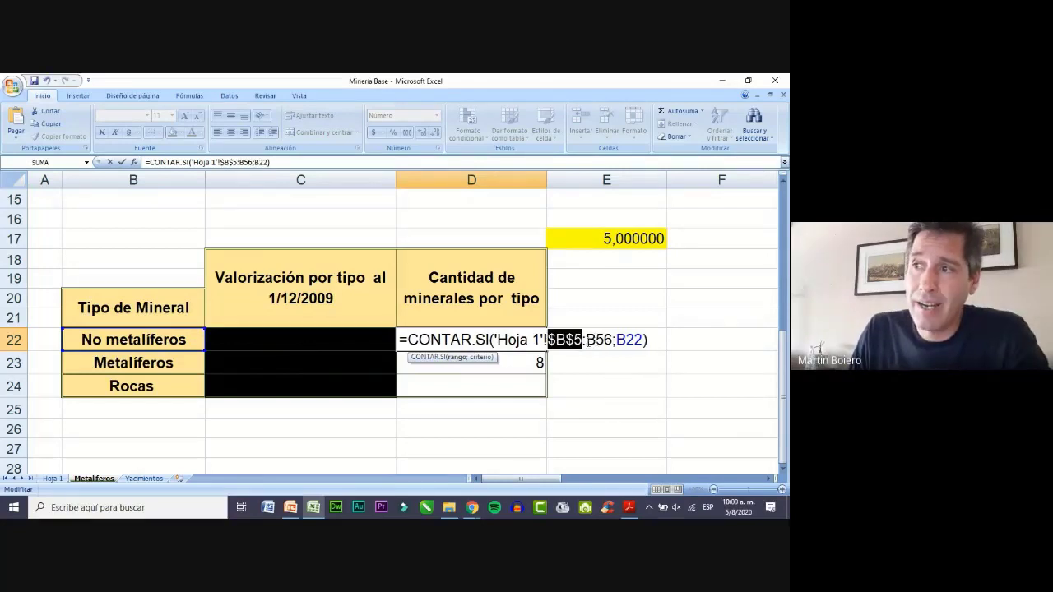
{"action": "key", "text": "F4"}
{"action": "key", "text": "F4"}
{"action": "key", "text": "Return"}
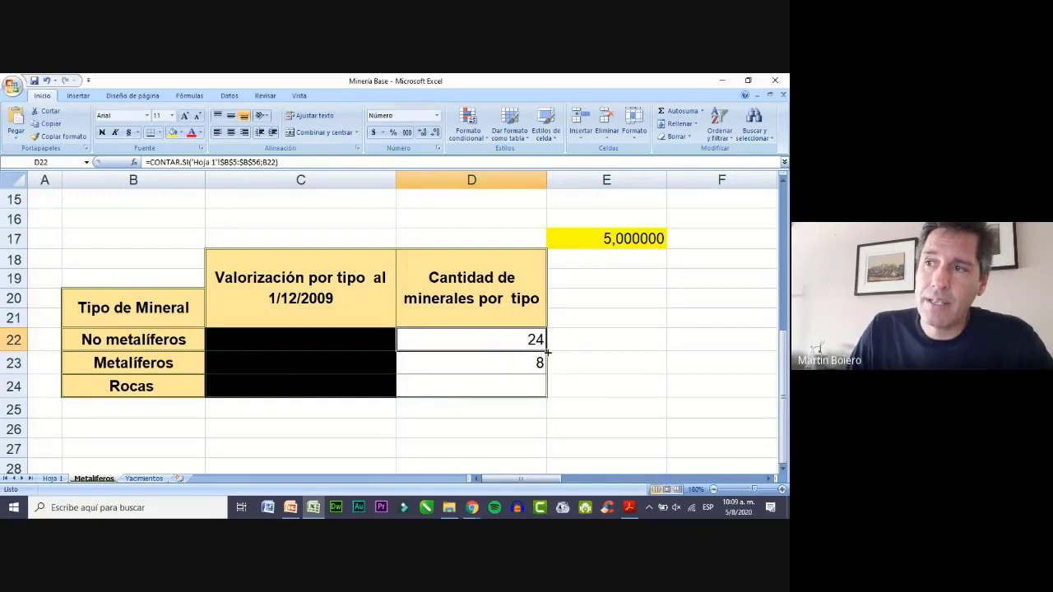
{"action": "left_click_drag", "start_coordinate": [547, 351], "coordinate": [548, 393]}
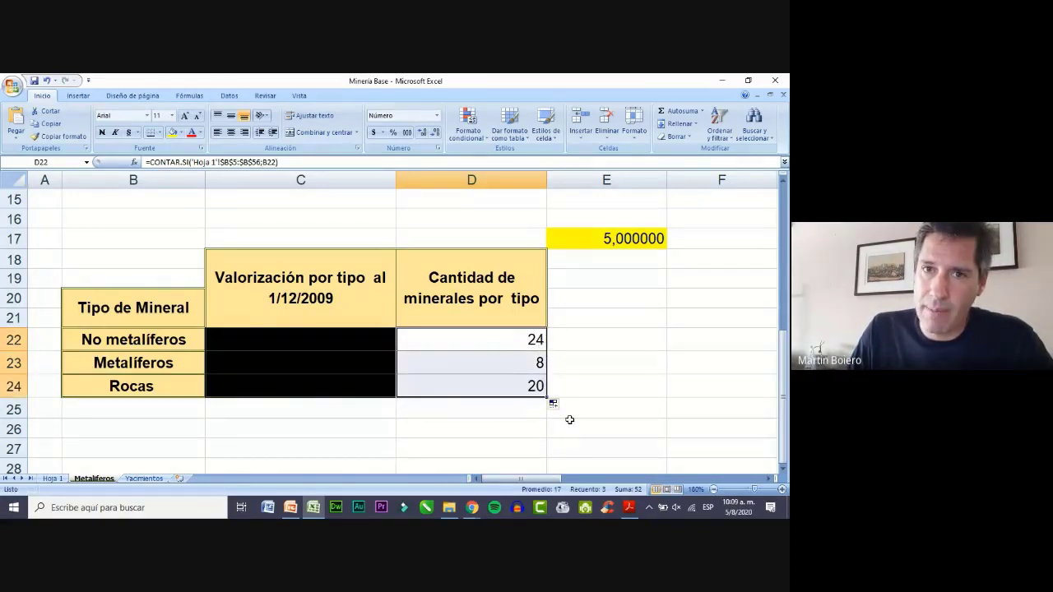
{"action": "left_click", "coordinate": [584, 362]}
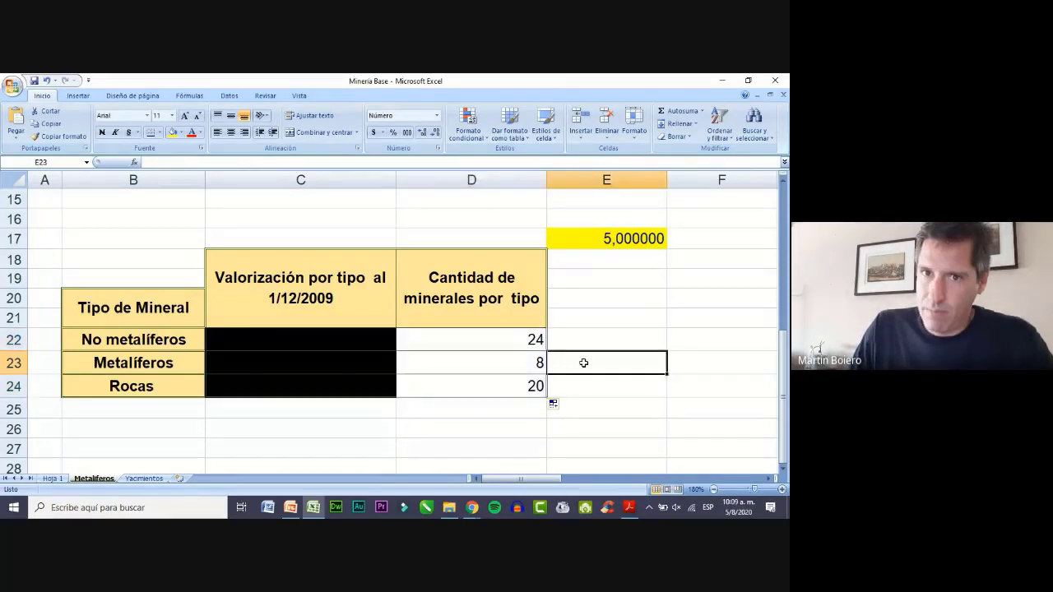
{"action": "left_click", "coordinate": [507, 365]}
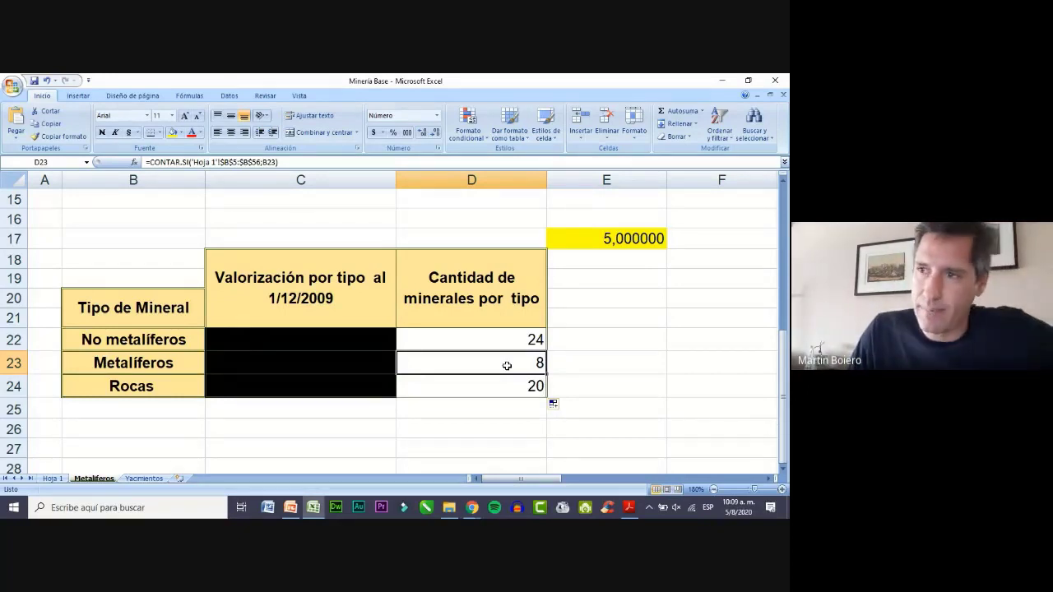
Switch to the assignment PDF in Acrobat Reader, read the Tercera Parte tasks for the Yacimientos sheet, and return to the workbook.
{"action": "left_click", "coordinate": [629, 508]}
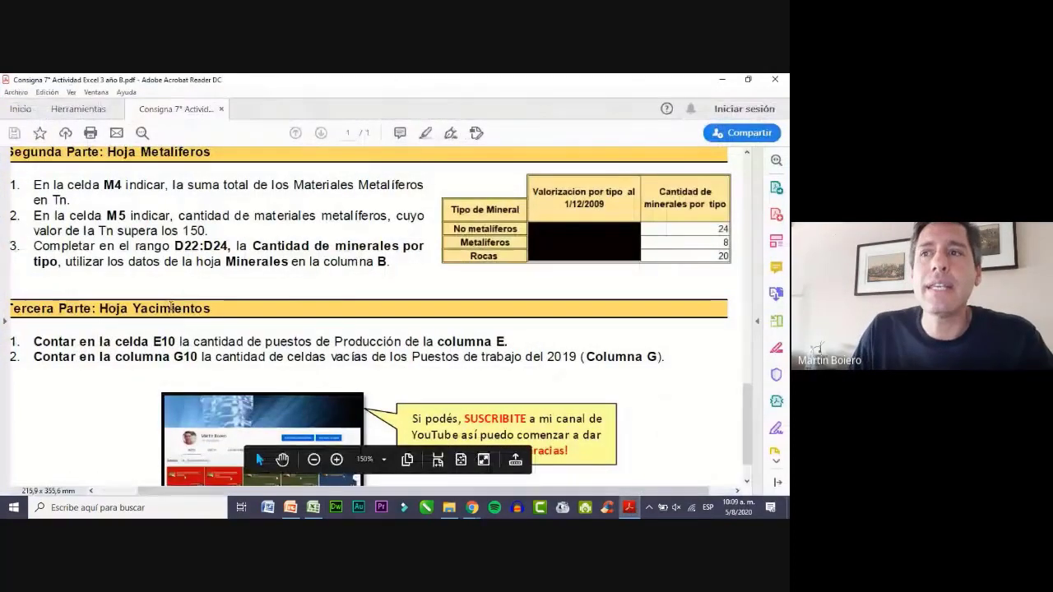
{"action": "scroll", "coordinate": [129, 204], "scroll_direction": "down", "scroll_amount": 1}
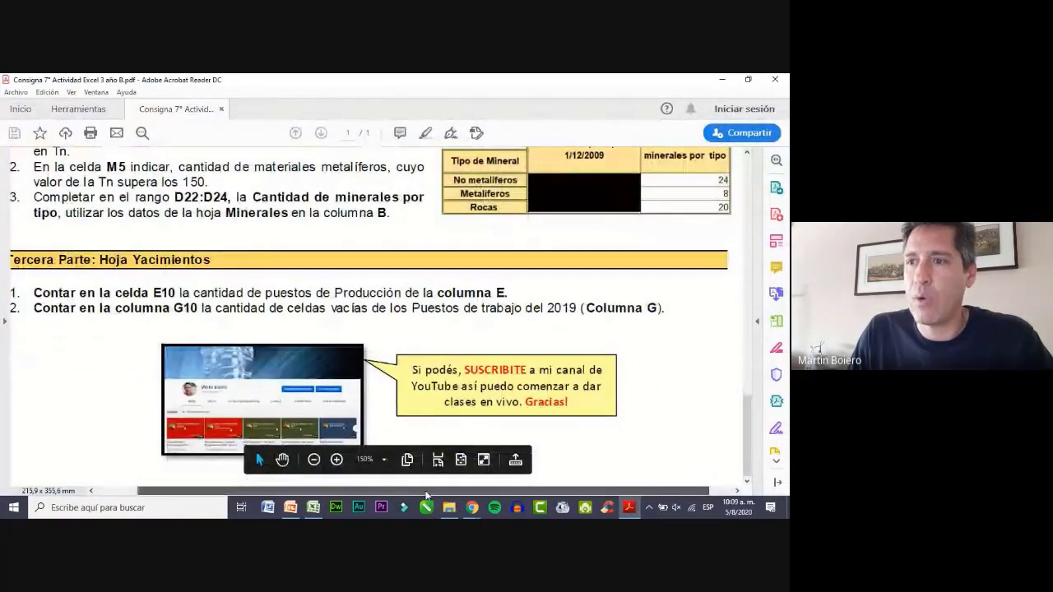
{"action": "scroll", "coordinate": [339, 481], "scroll_direction": "left", "scroll_amount": 1}
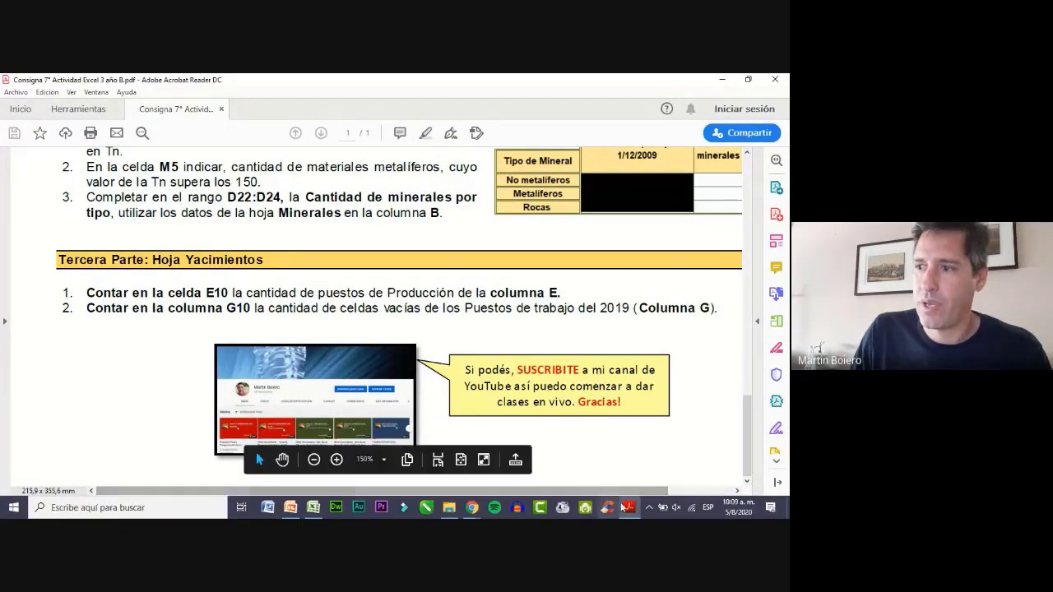
{"action": "key", "text": "alt+Tab"}
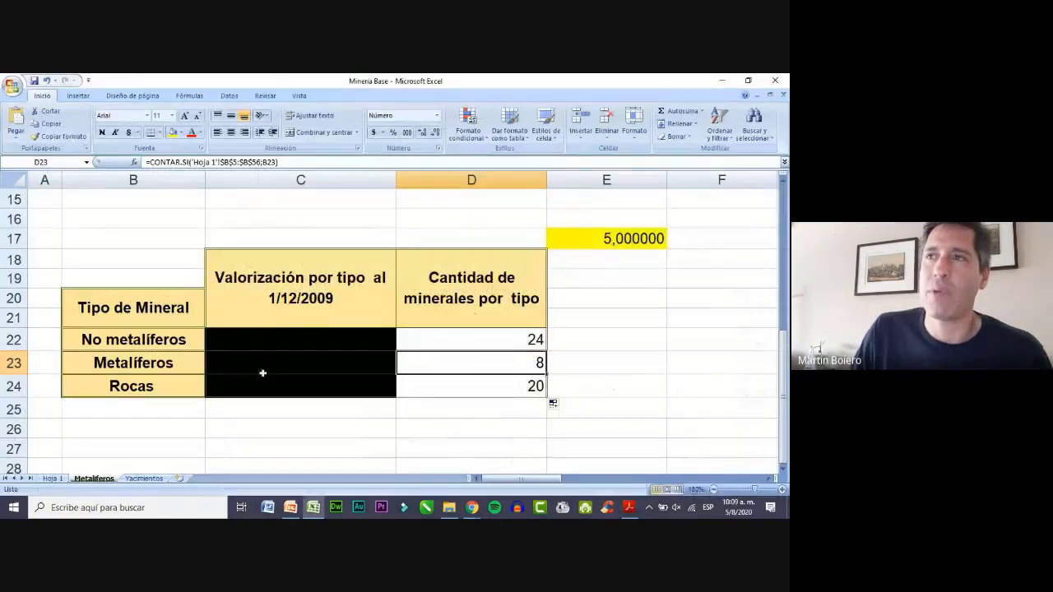
Clear the example multiplier from the yellow cell E17 on the Metalíferos sheet.
{"action": "scroll", "coordinate": [567, 329], "scroll_direction": "up", "scroll_amount": 2}
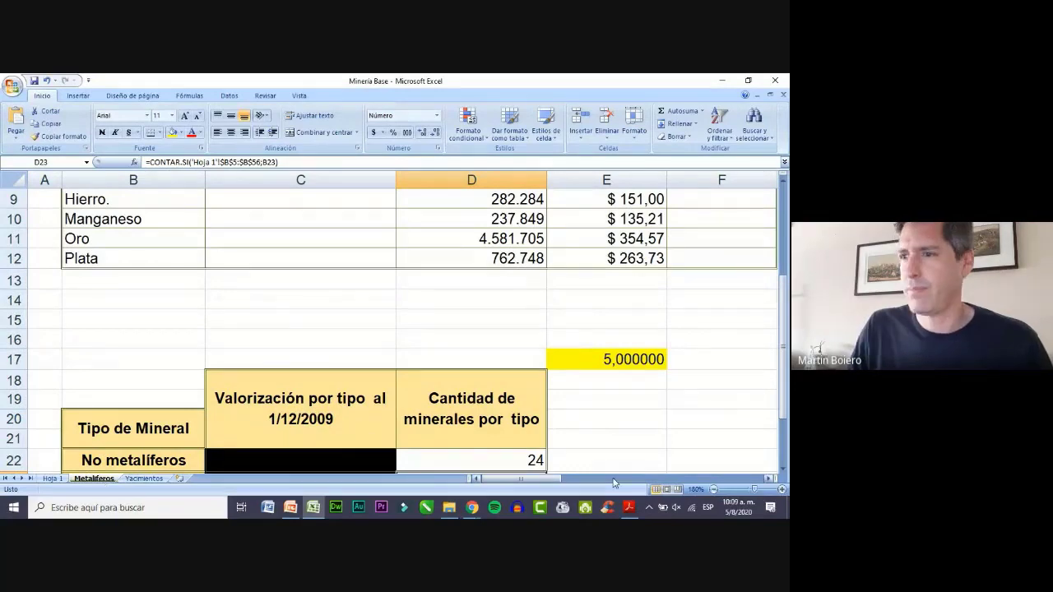
{"action": "left_click", "coordinate": [714, 490]}
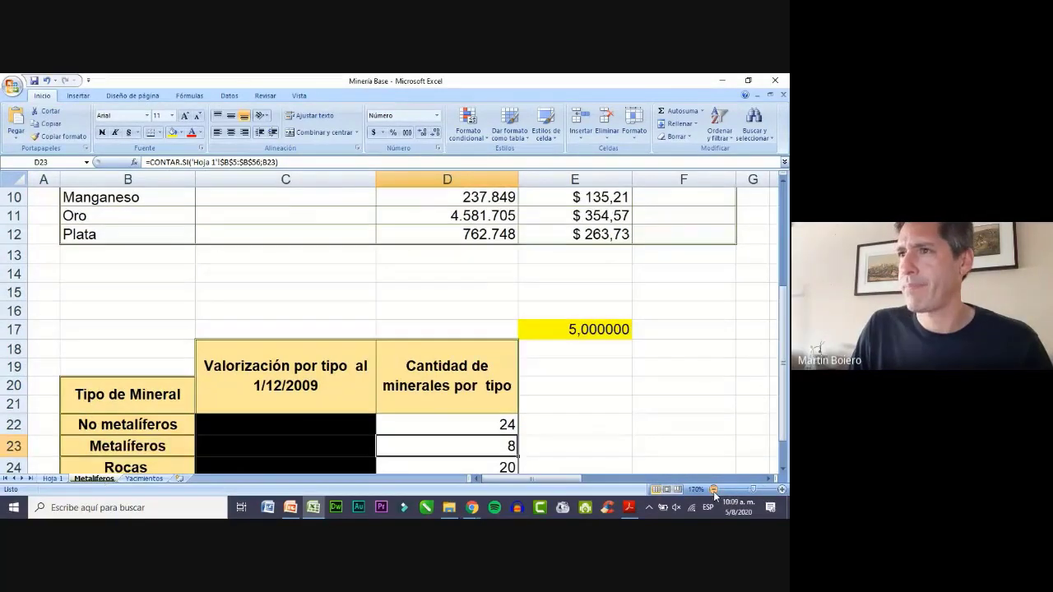
{"action": "left_click", "coordinate": [713, 490]}
{"action": "left_click", "coordinate": [713, 489]}
{"action": "left_click", "coordinate": [713, 490]}
{"action": "left_click", "coordinate": [713, 490]}
{"action": "scroll", "coordinate": [465, 390], "scroll_direction": "up", "scroll_amount": 1}
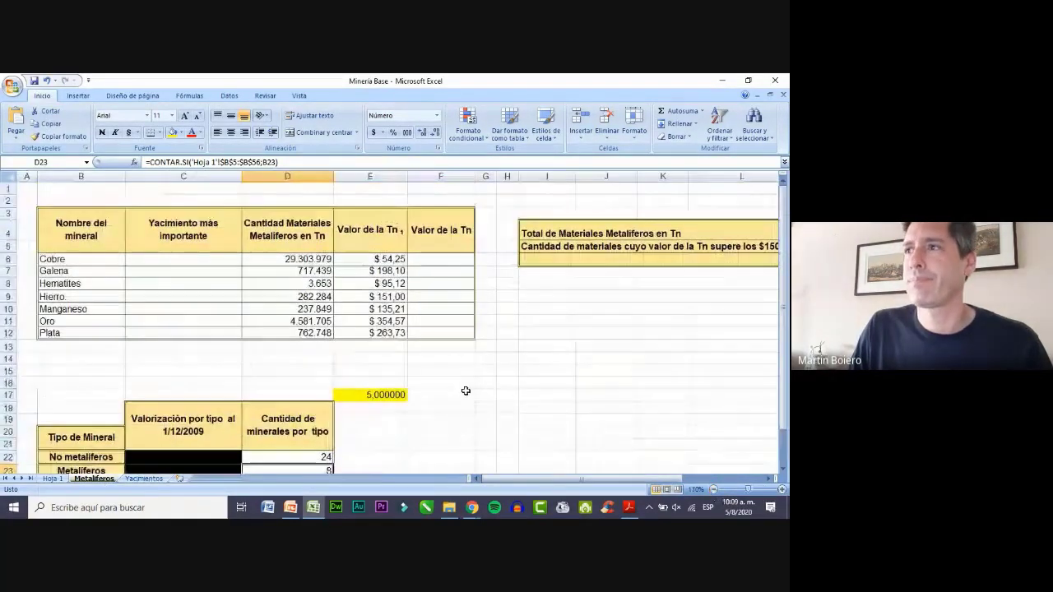
{"action": "left_click", "coordinate": [387, 395]}
{"action": "key", "text": "Delete"}
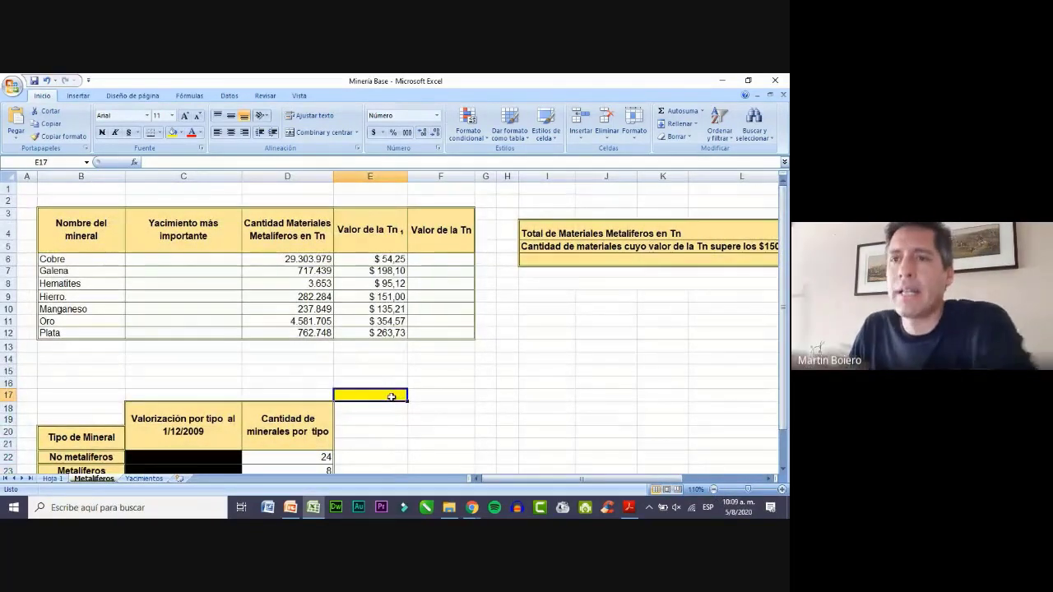
{"action": "left_click", "coordinate": [372, 347]}
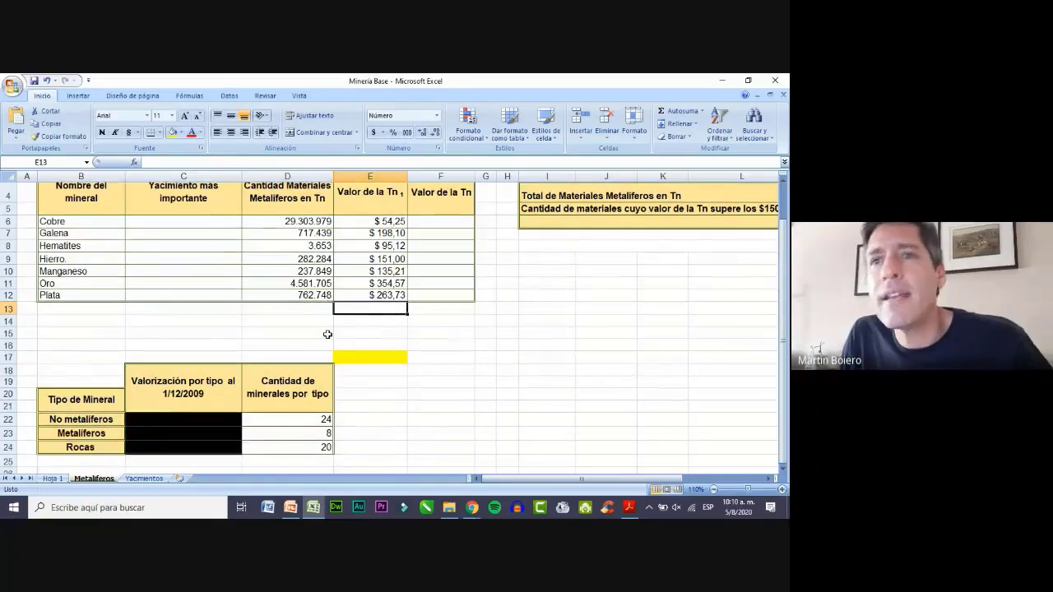
Review the completed Metalíferos tables and reread the Hoja Yacimientos heading and its two counting tasks in the assignment PDF.
{"action": "scroll", "coordinate": [327, 334], "scroll_direction": "down", "scroll_amount": 1}
{"action": "scroll", "coordinate": [328, 334], "scroll_direction": "down", "scroll_amount": 1}
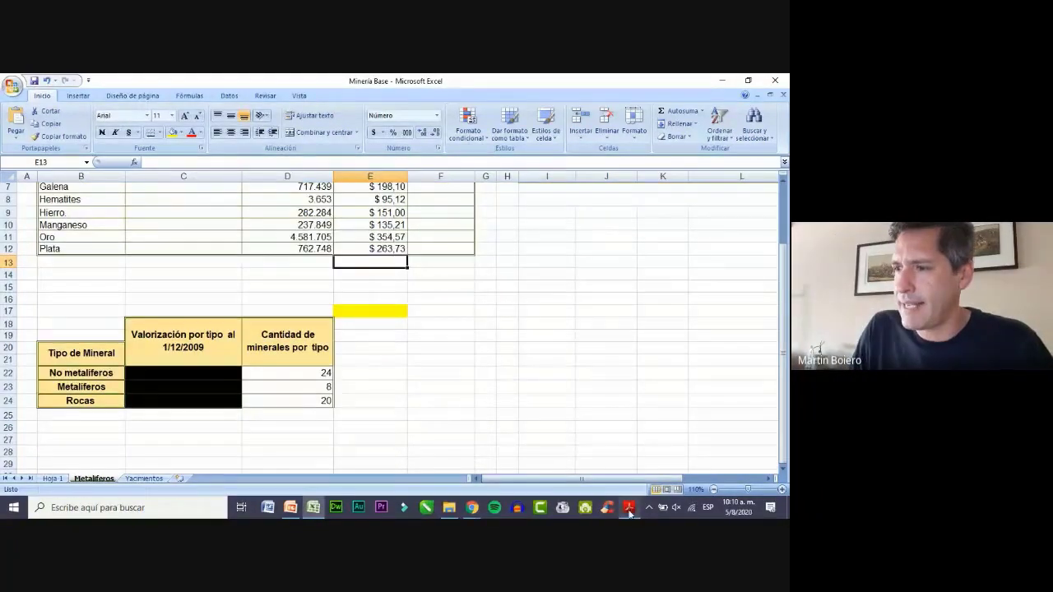
{"action": "scroll", "coordinate": [241, 276], "scroll_direction": "up", "scroll_amount": 1}
{"action": "scroll", "coordinate": [263, 290], "scroll_direction": "up", "scroll_amount": 1}
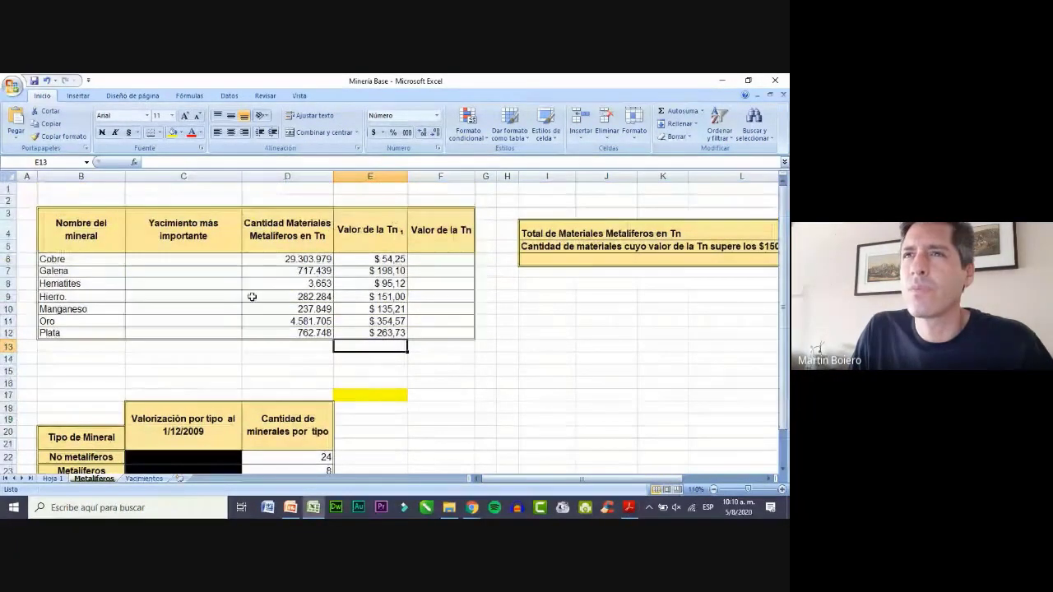
{"action": "scroll", "coordinate": [447, 362], "scroll_direction": "down", "scroll_amount": 1}
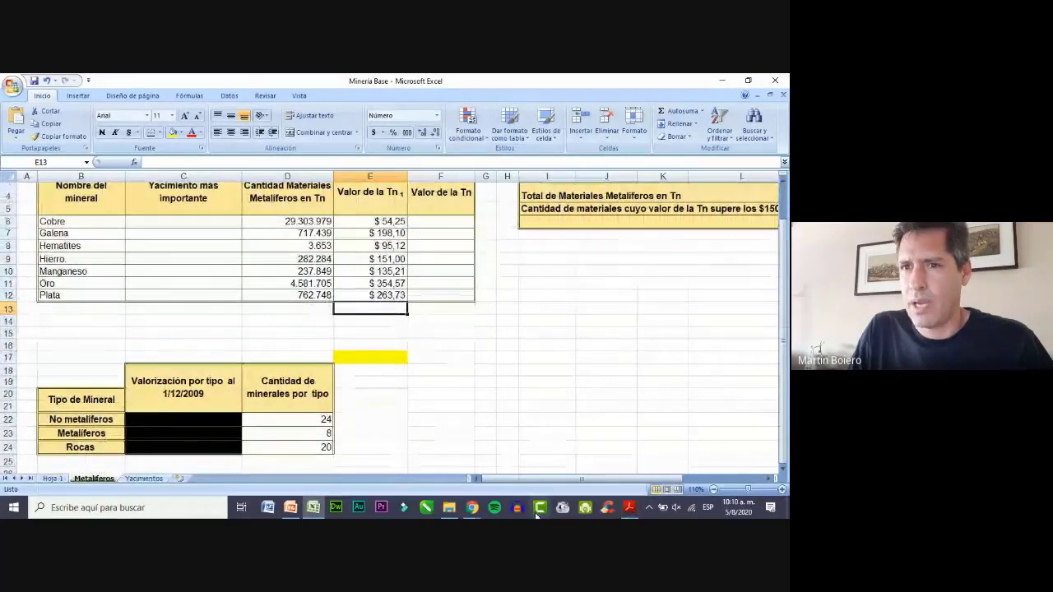
{"action": "left_click", "coordinate": [627, 509]}
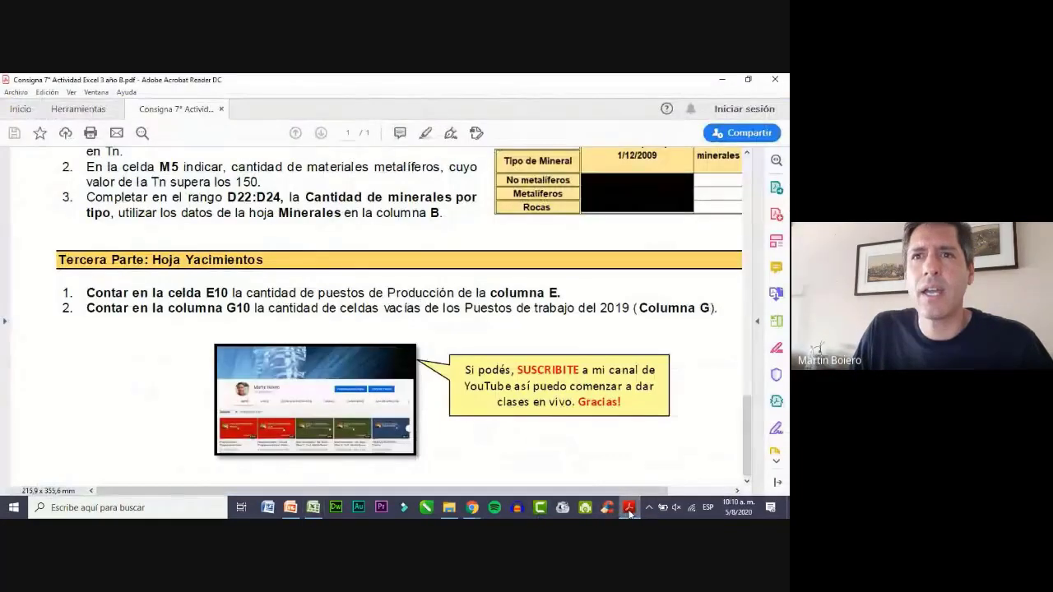
{"action": "left_click", "coordinate": [629, 510]}
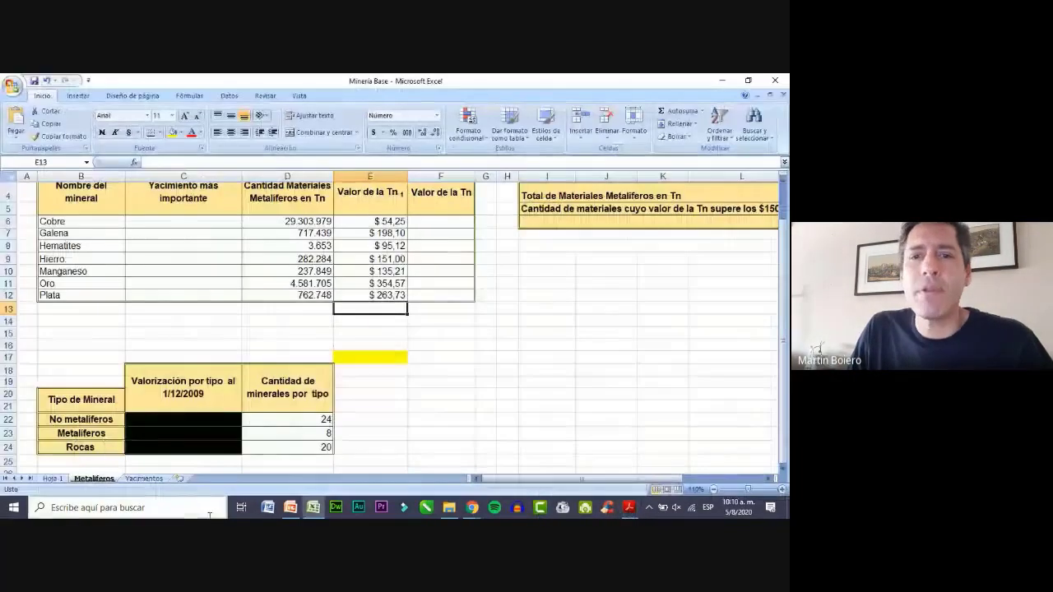
{"action": "left_click", "coordinate": [638, 508]}
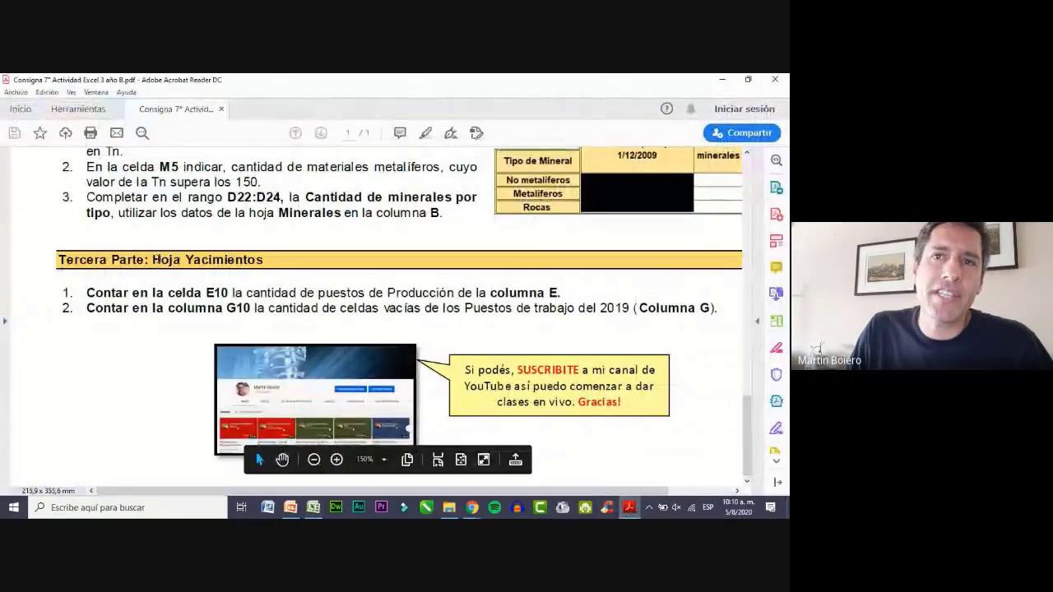
{"action": "left_click_drag", "start_coordinate": [151, 260], "coordinate": [264, 259]}
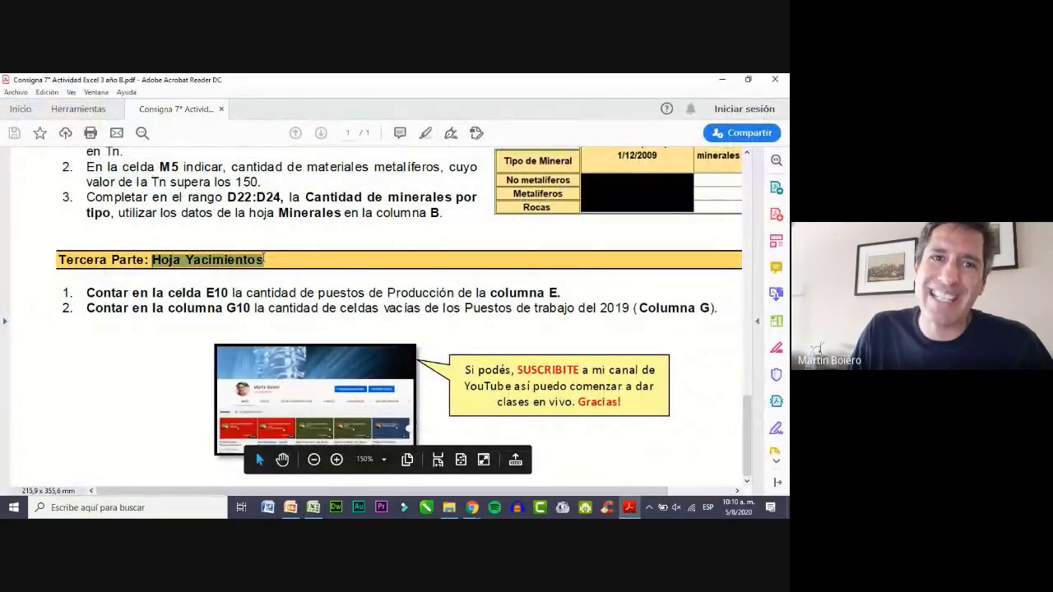
{"action": "left_click", "coordinate": [266, 288]}
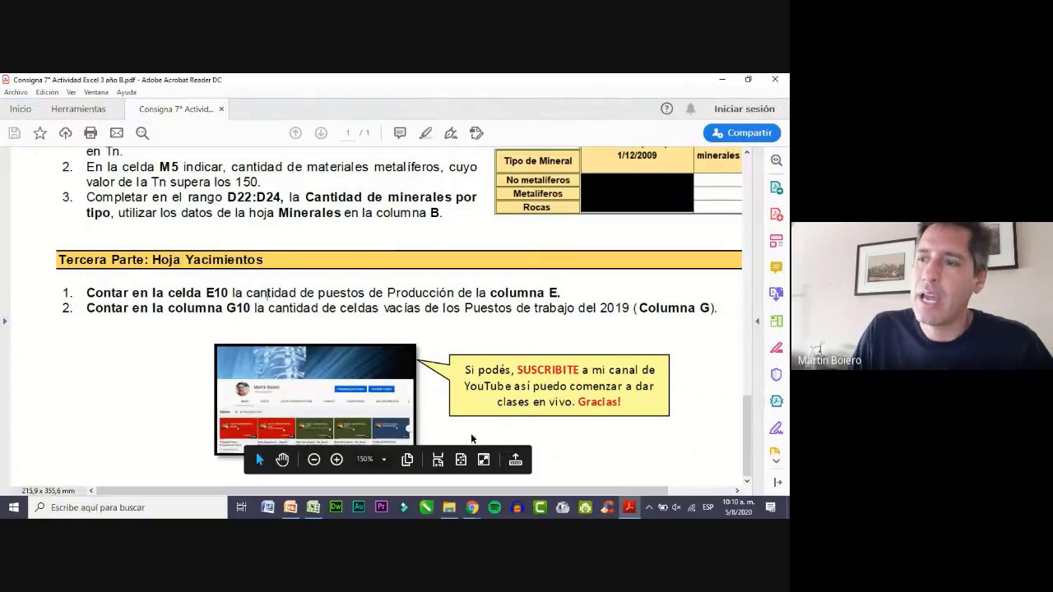
Back in the workbook, start a CONTAR.SI formula in E10 of the Yacimientos sheet with E3:E9 as its range.
{"action": "left_click", "coordinate": [630, 512]}
{"action": "left_click", "coordinate": [144, 478]}
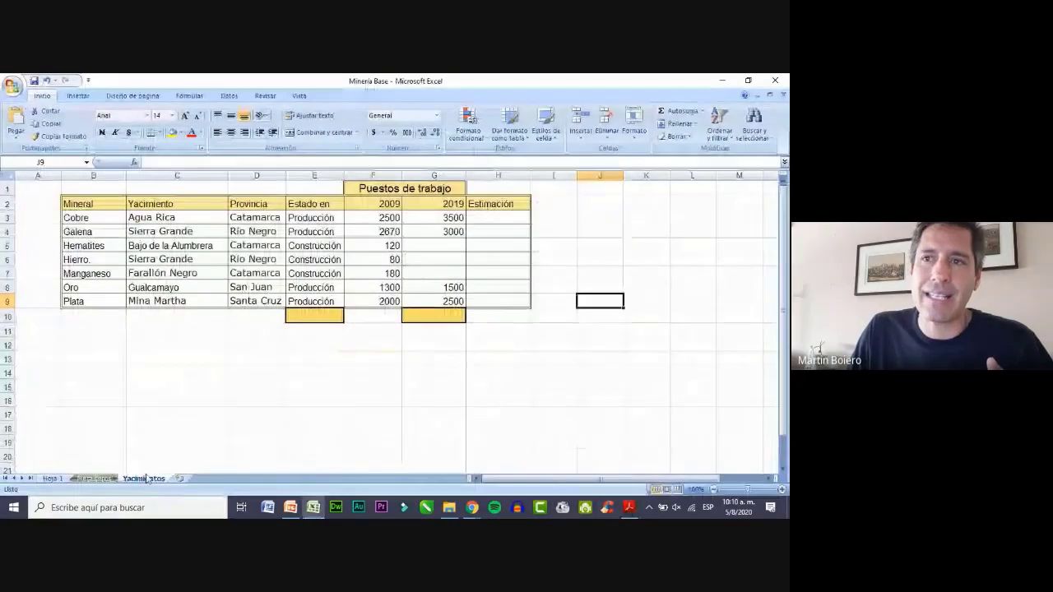
{"action": "left_click", "coordinate": [316, 316]}
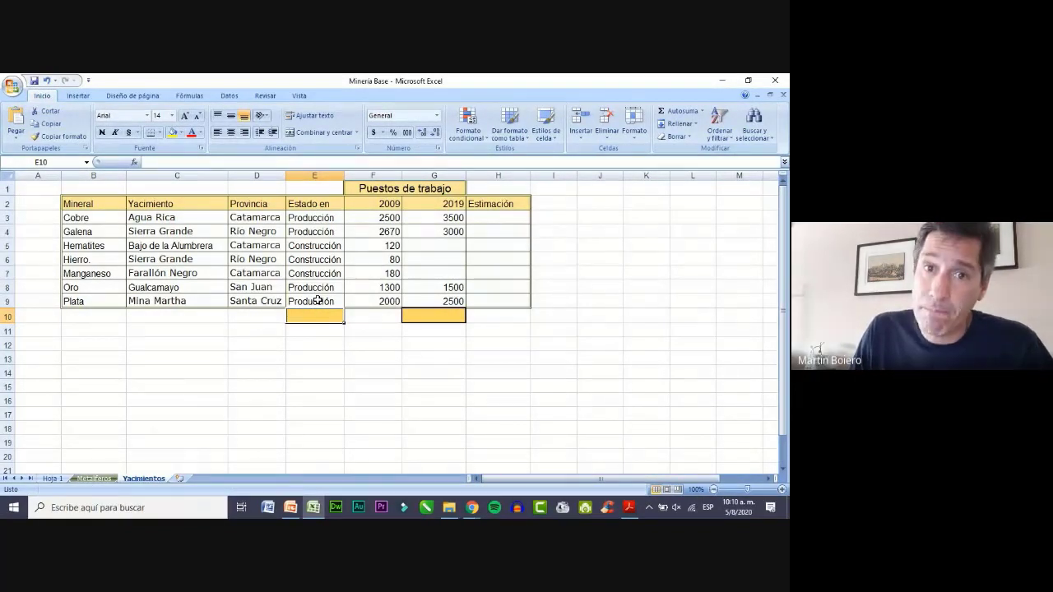
{"action": "type", "text": "="}
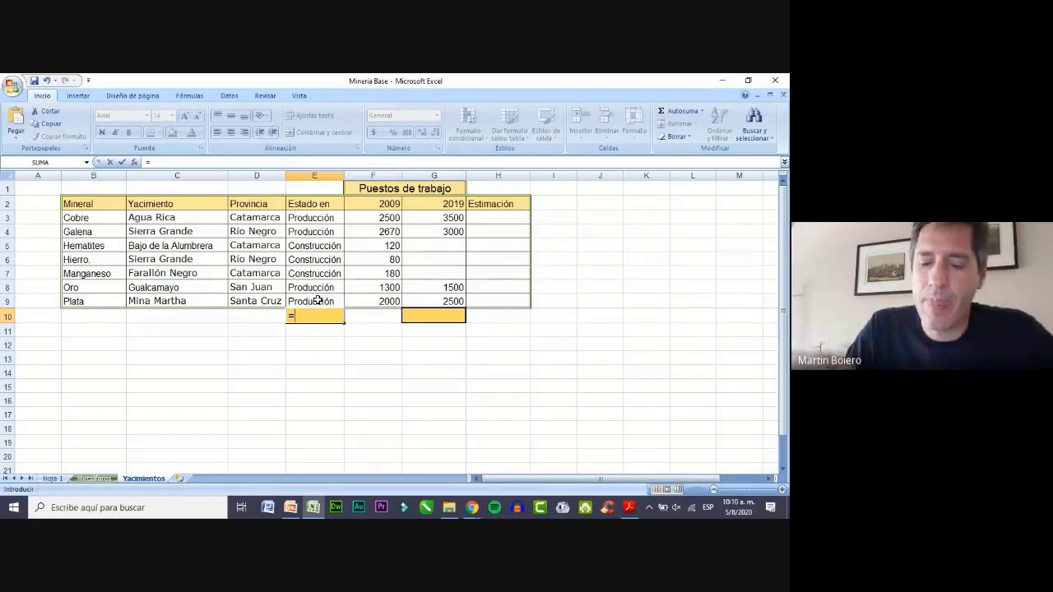
{"action": "type", "text": "CONTAR"}
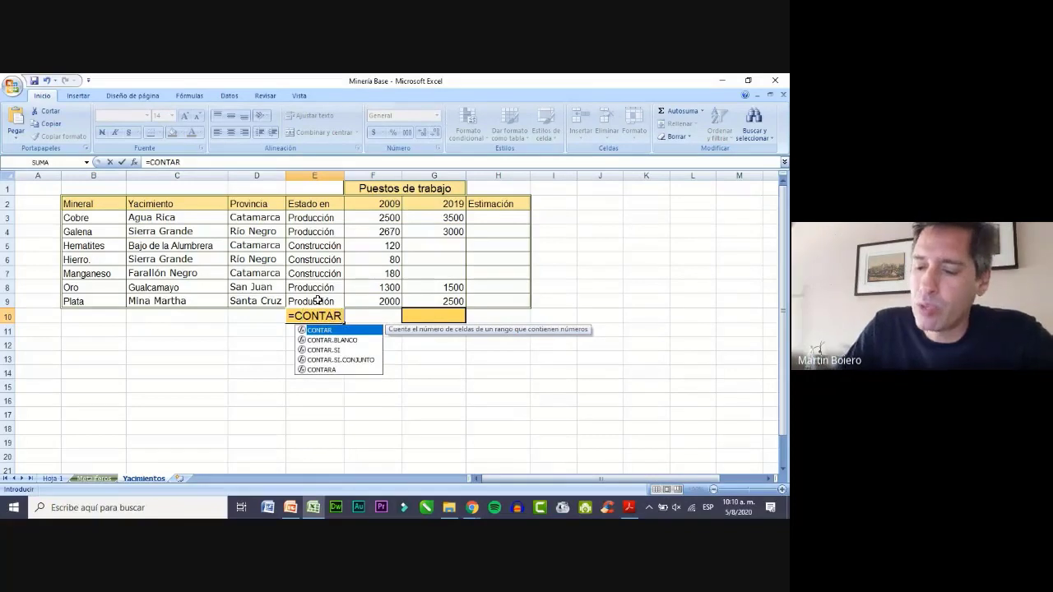
{"action": "type", "text": ".SI"}
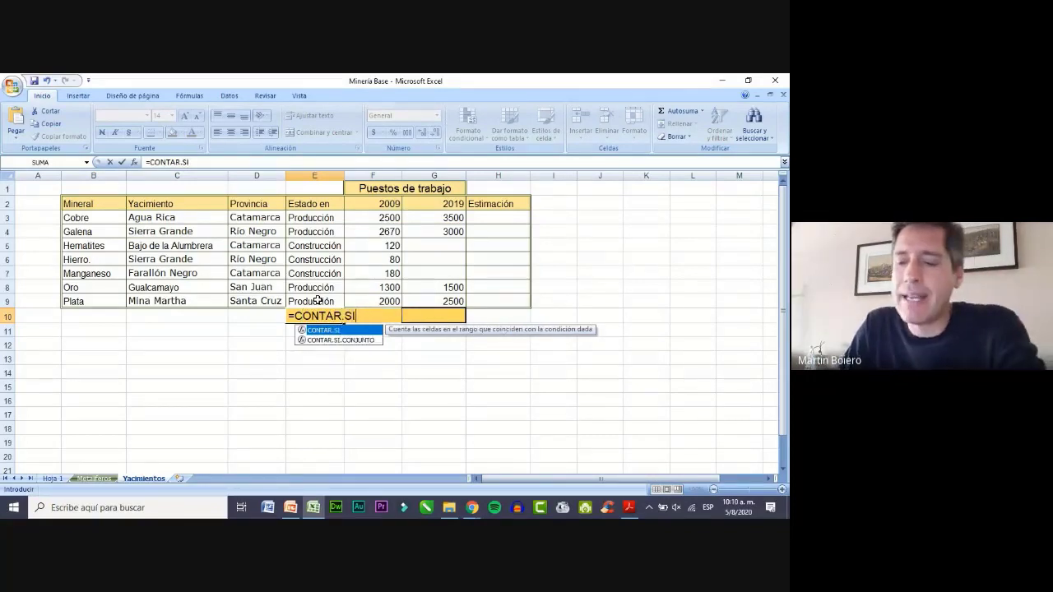
{"action": "type", "text": "("}
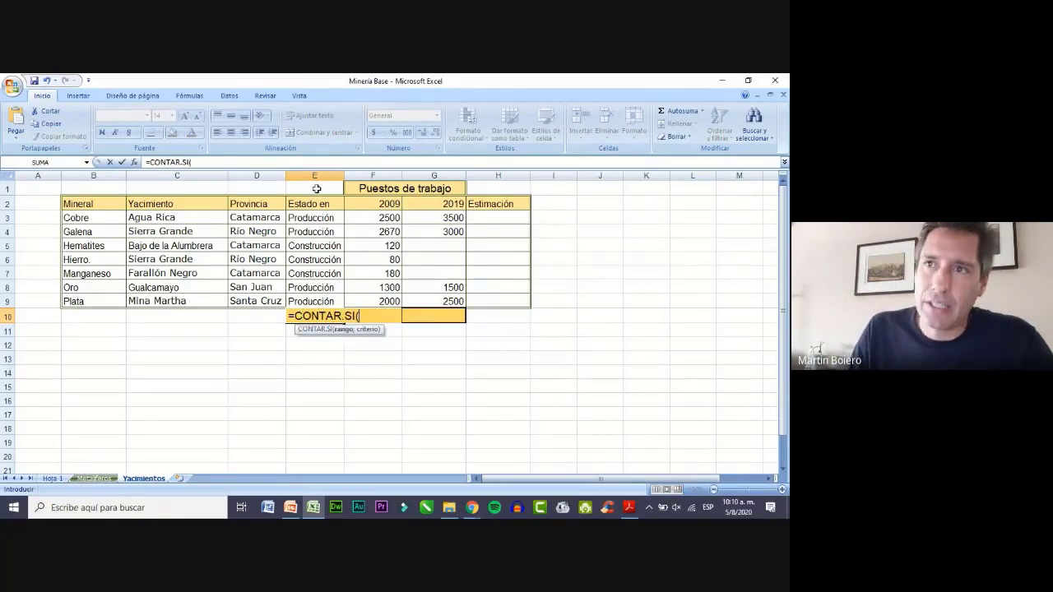
{"action": "left_click_drag", "start_coordinate": [318, 216], "coordinate": [324, 298]}
{"action": "type", "text": ";"}
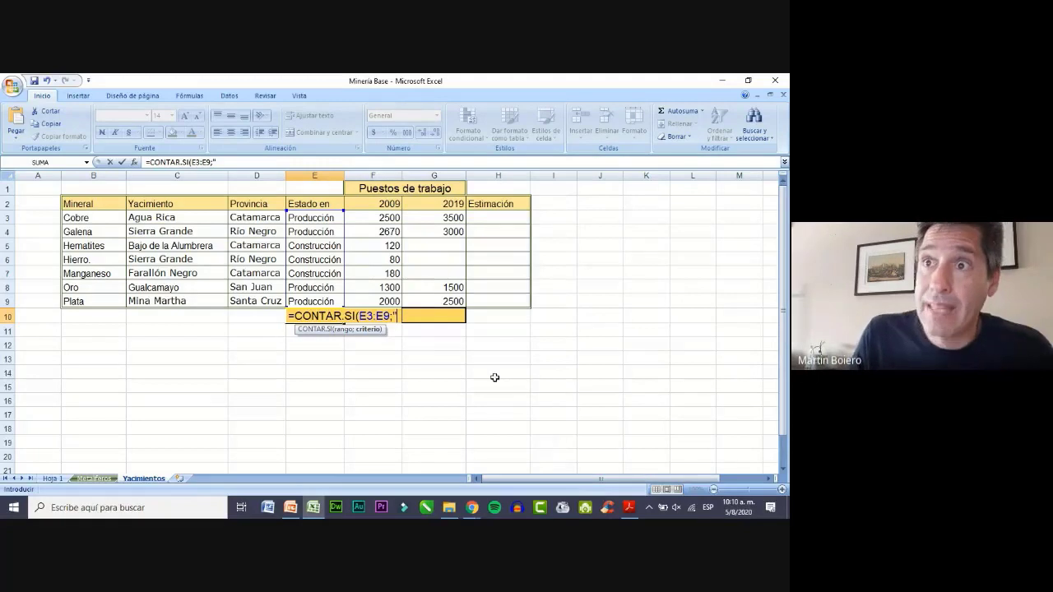
Complete the E10 count with the Producción cell E3 as criterion, so it reads =CONTAR.SI(E3:E9;E3).
{"action": "left_click", "coordinate": [314, 221]}
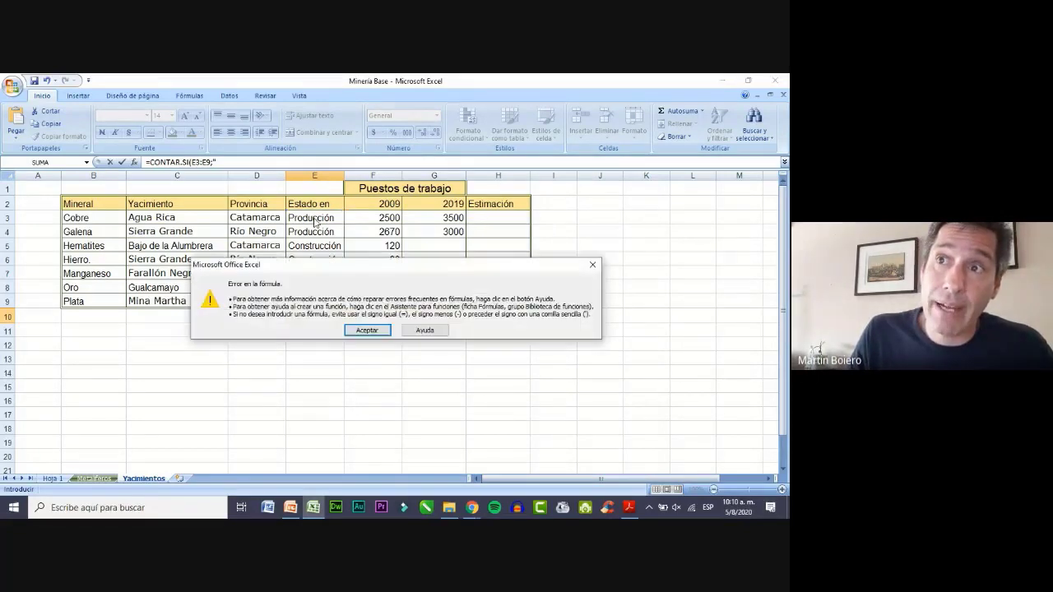
{"action": "left_click", "coordinate": [365, 329]}
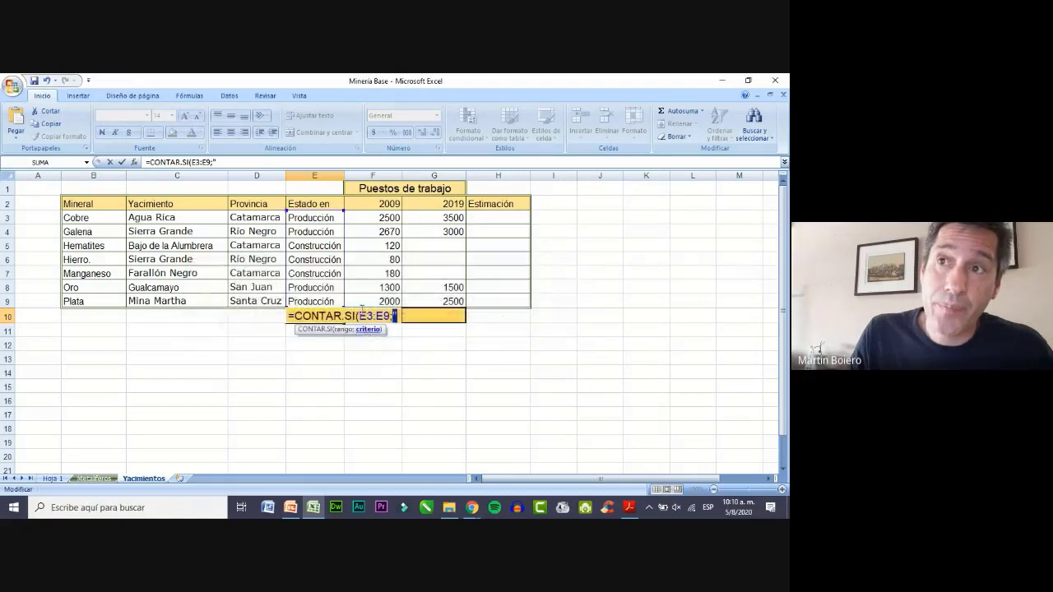
{"action": "left_click", "coordinate": [324, 217]}
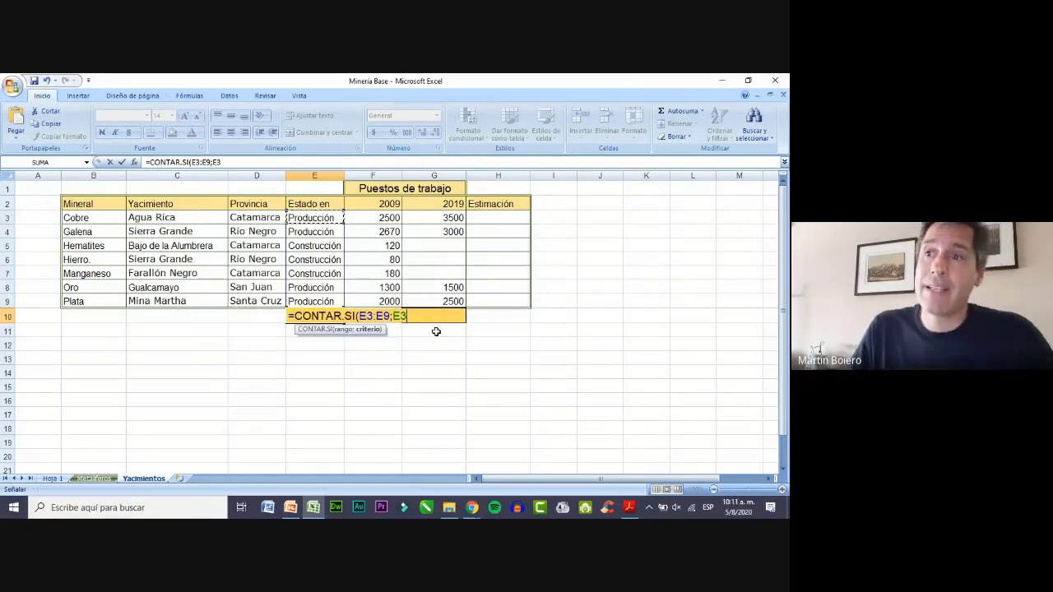
{"action": "type", "text": ")"}
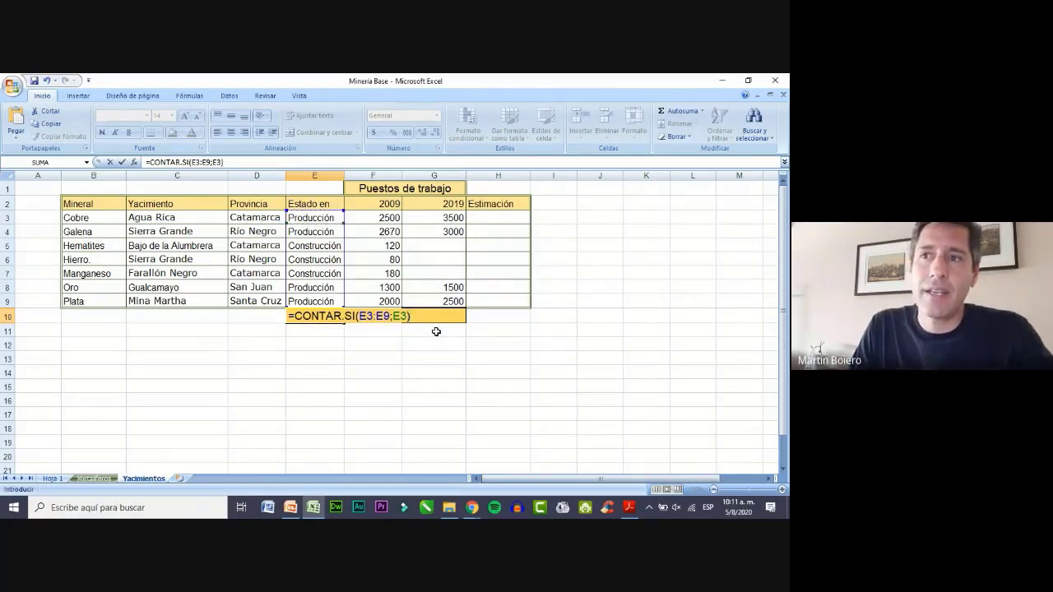
{"action": "key", "text": "Return"}
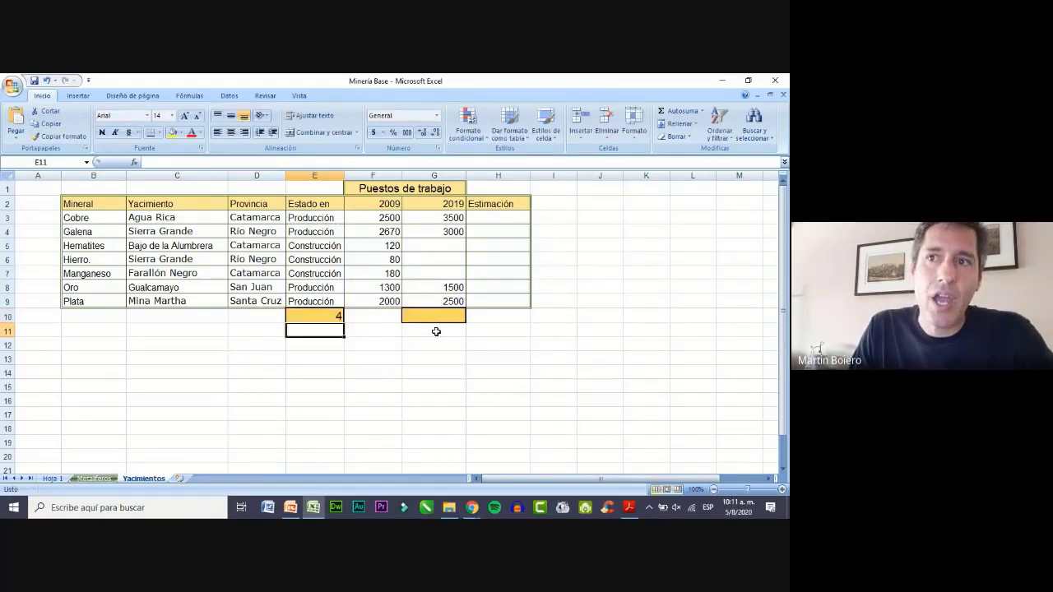
Inspect the criterion argument of the CONTAR.SI formula in E10 and the cell E3 it refers to.
{"action": "double_click", "coordinate": [329, 316]}
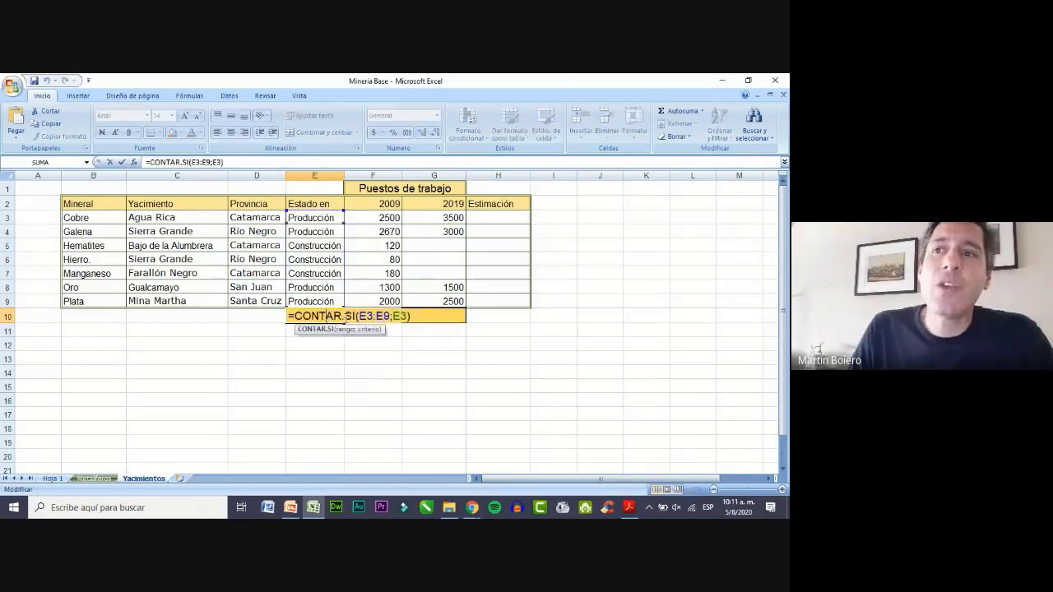
{"action": "left_click_drag", "start_coordinate": [393, 316], "coordinate": [407, 317]}
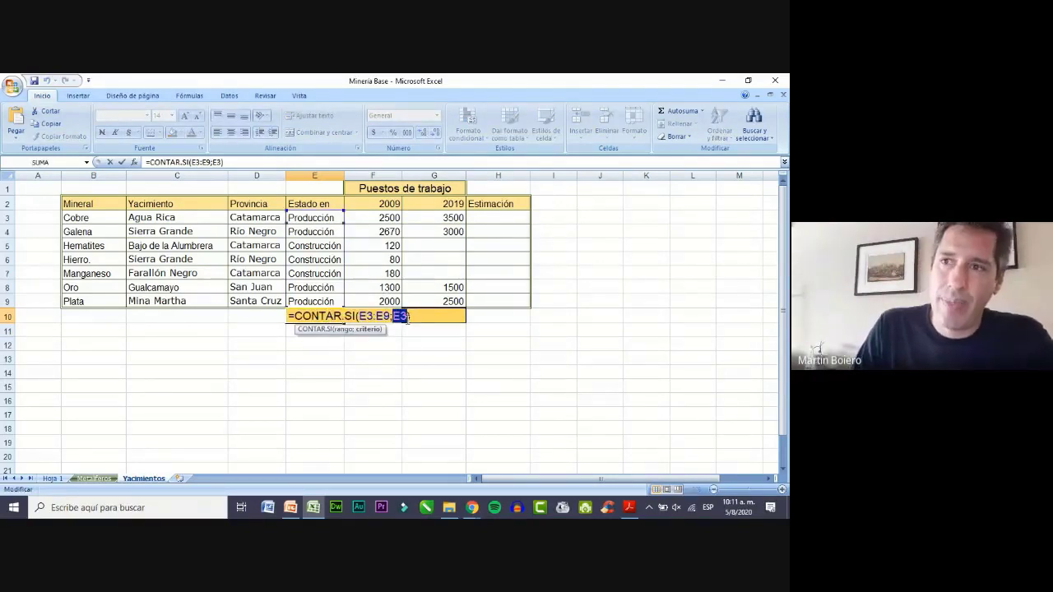
{"action": "key", "text": "Return"}
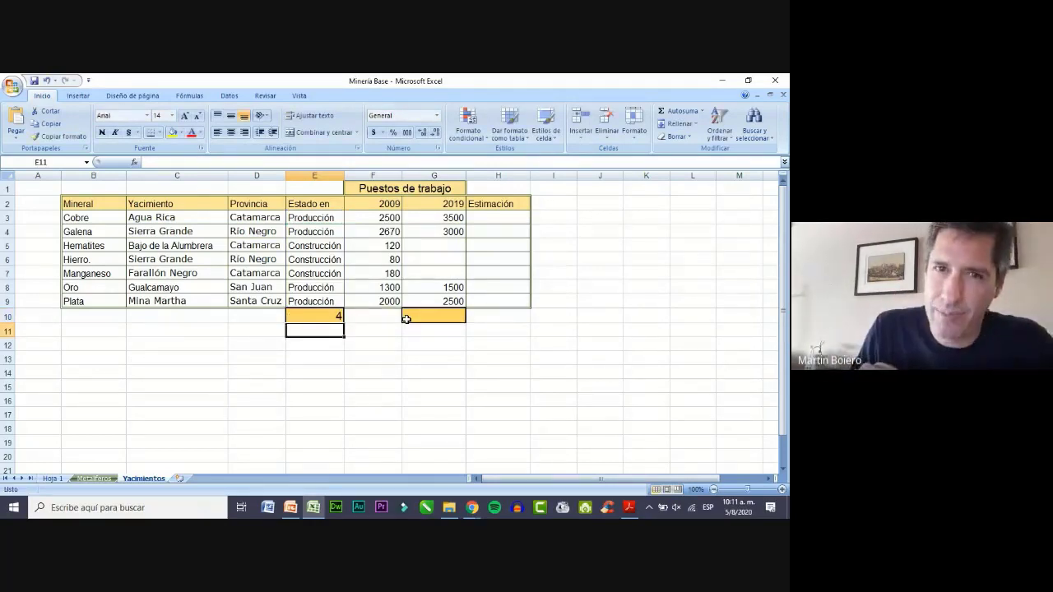
{"action": "left_click", "coordinate": [309, 219]}
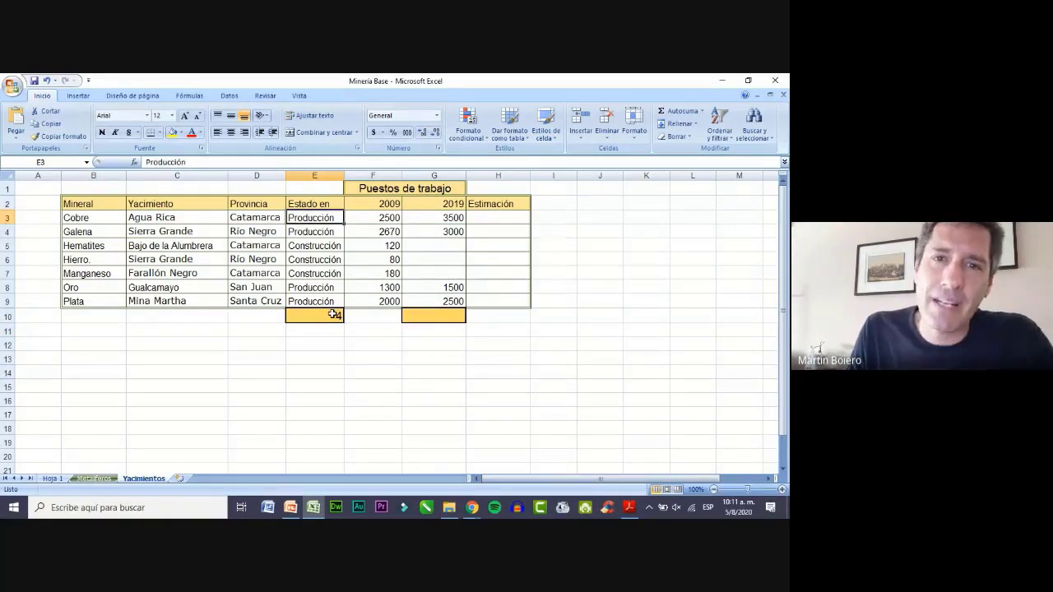
Reread the assignment PDF's second Yacimientos task about counting empty 2019 cells in column G, and return to the workbook.
{"action": "left_click", "coordinate": [629, 510]}
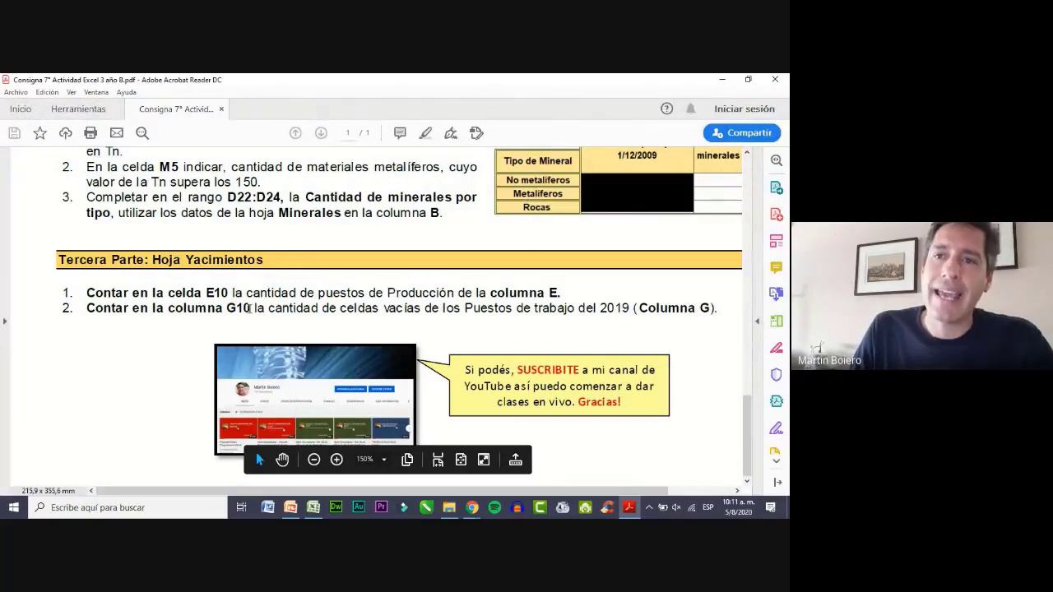
{"action": "left_click_drag", "start_coordinate": [382, 309], "coordinate": [422, 308]}
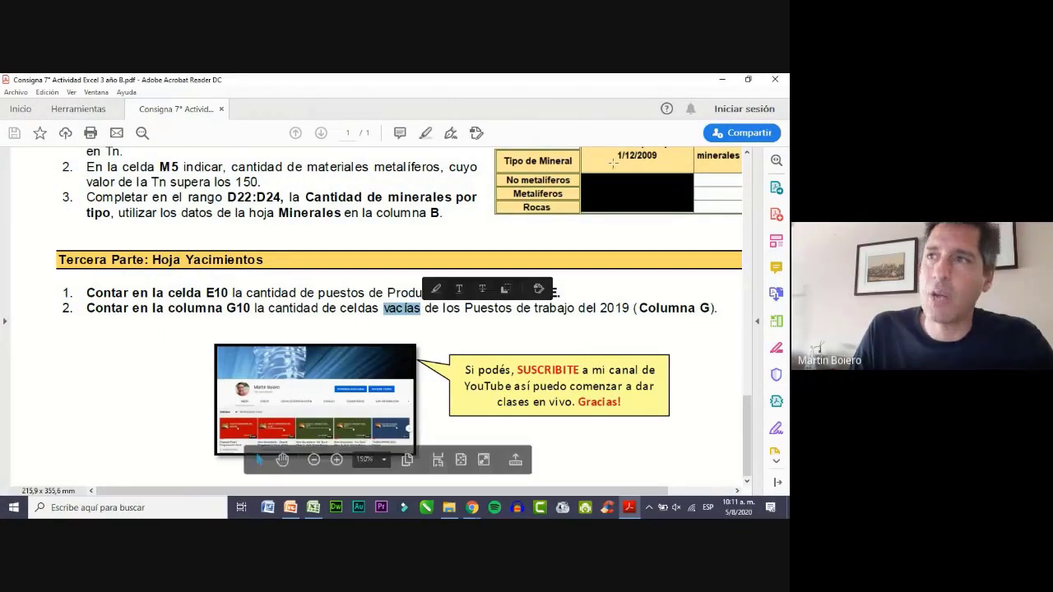
{"action": "left_click", "coordinate": [722, 80]}
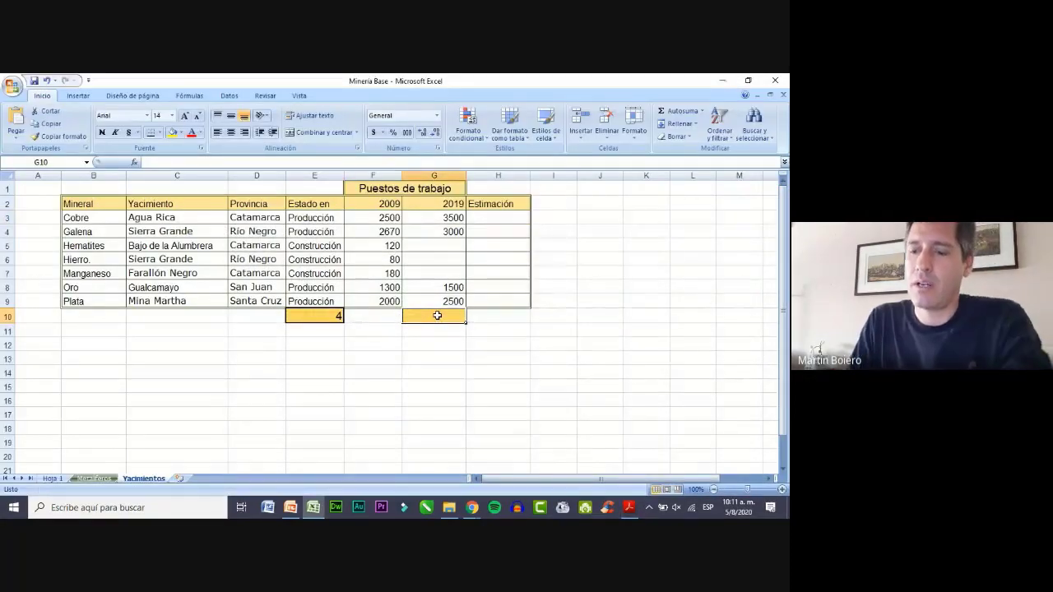
Count the blank 2019 job cells in G10 with the formula =CONTAR.BLANCO(G3:G9).
{"action": "type", "text": "=CO"}
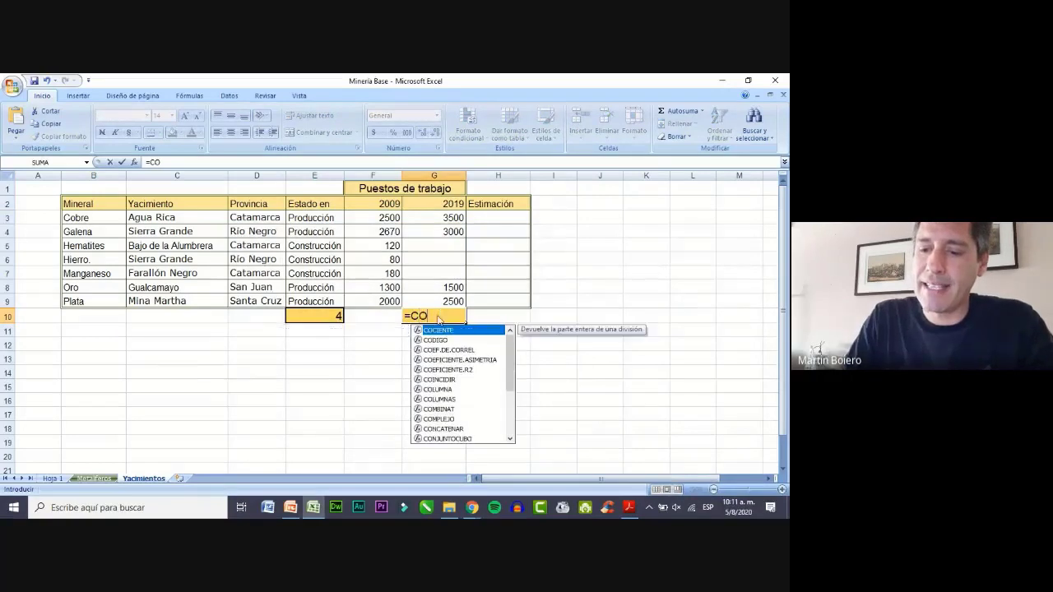
{"action": "type", "text": "NTAR"}
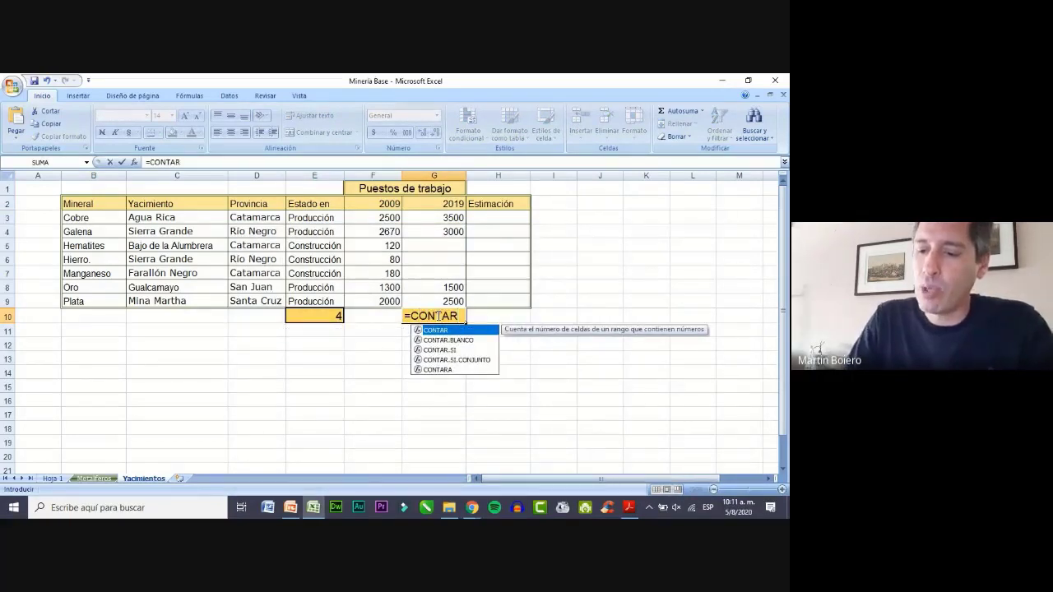
{"action": "type", "text": ".BLANCO"}
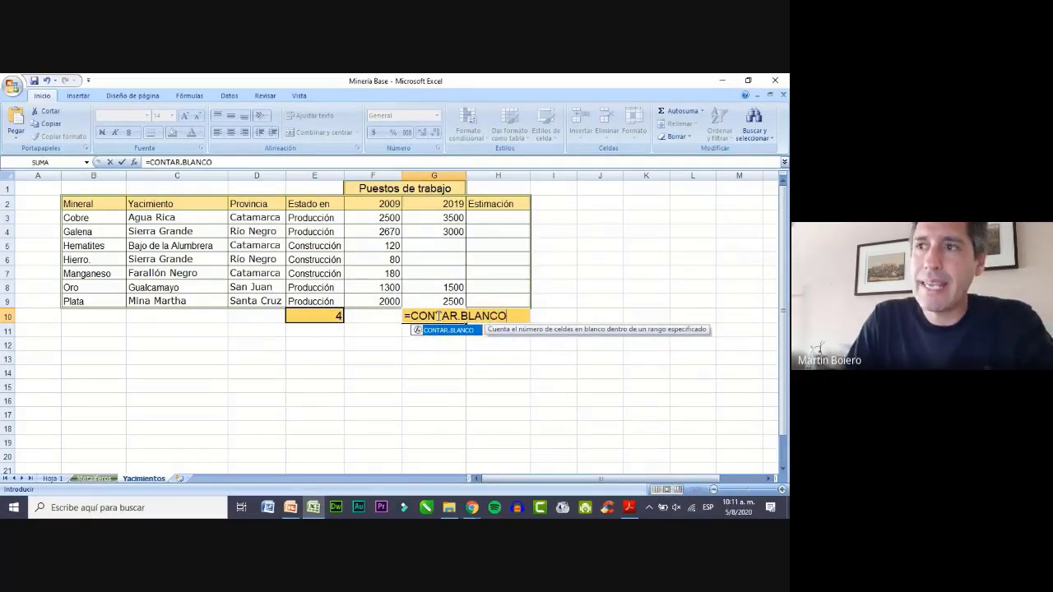
{"action": "type", "text": "("}
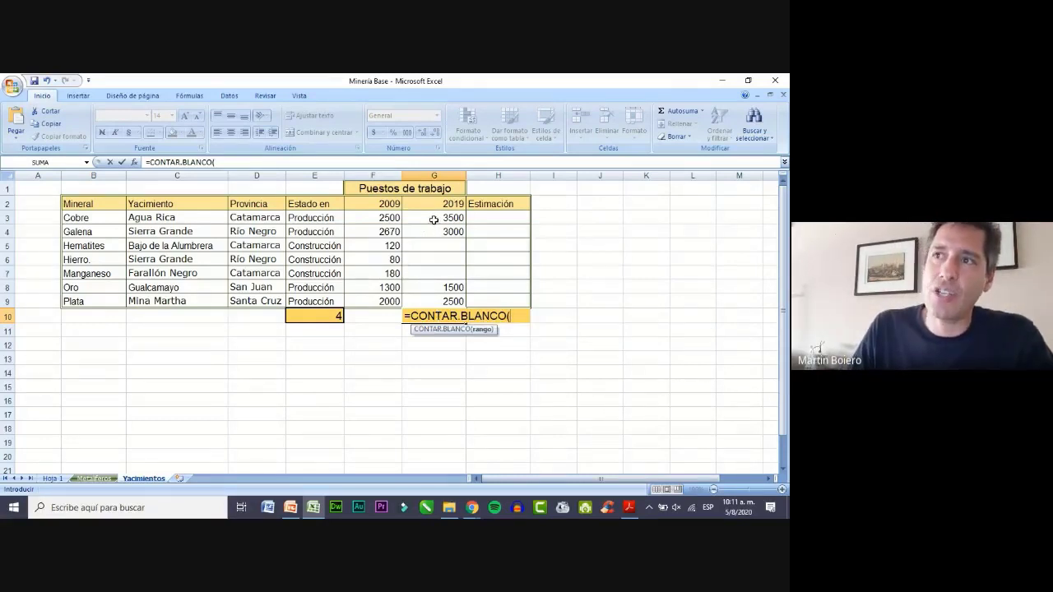
{"action": "left_click_drag", "start_coordinate": [437, 217], "coordinate": [443, 301]}
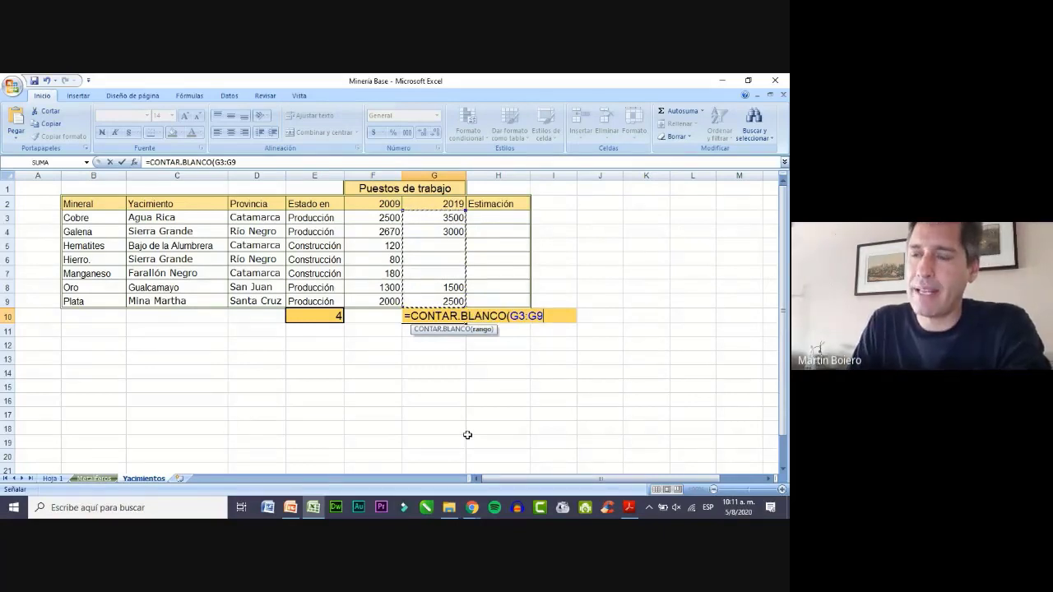
{"action": "type", "text": ")"}
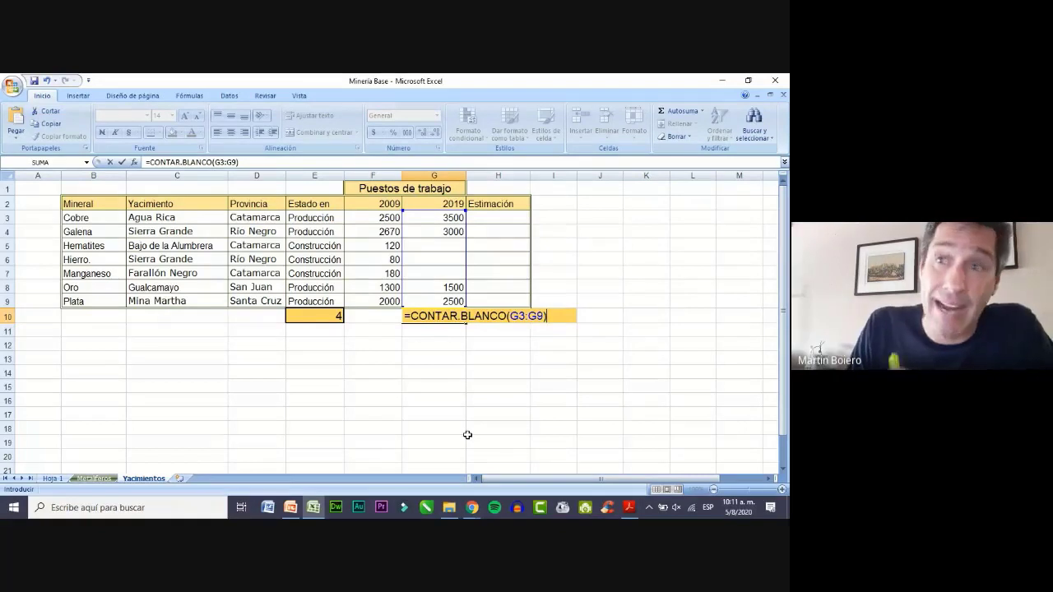
{"action": "key", "text": "Return"}
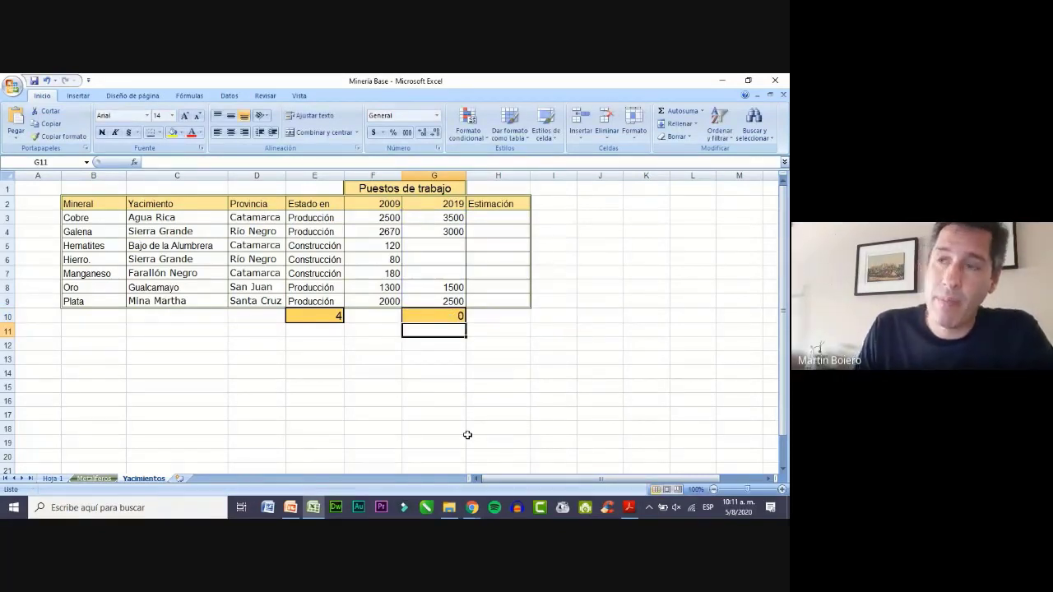
Recheck the G10 formula's range and clear the contents of the blank-looking cells G5, G6 and G7.
{"action": "double_click", "coordinate": [449, 315]}
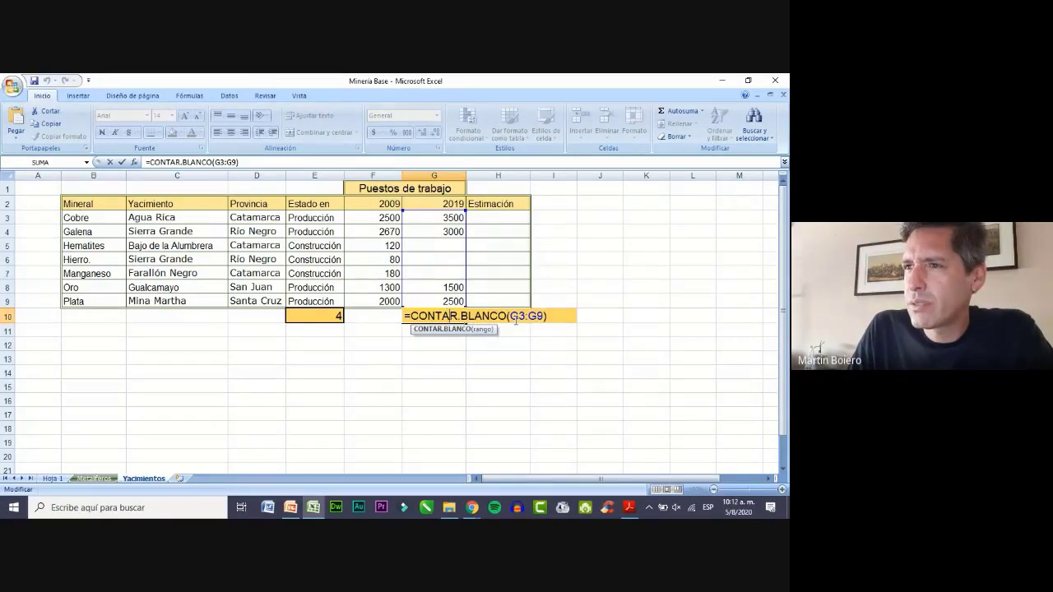
{"action": "key", "text": "Return"}
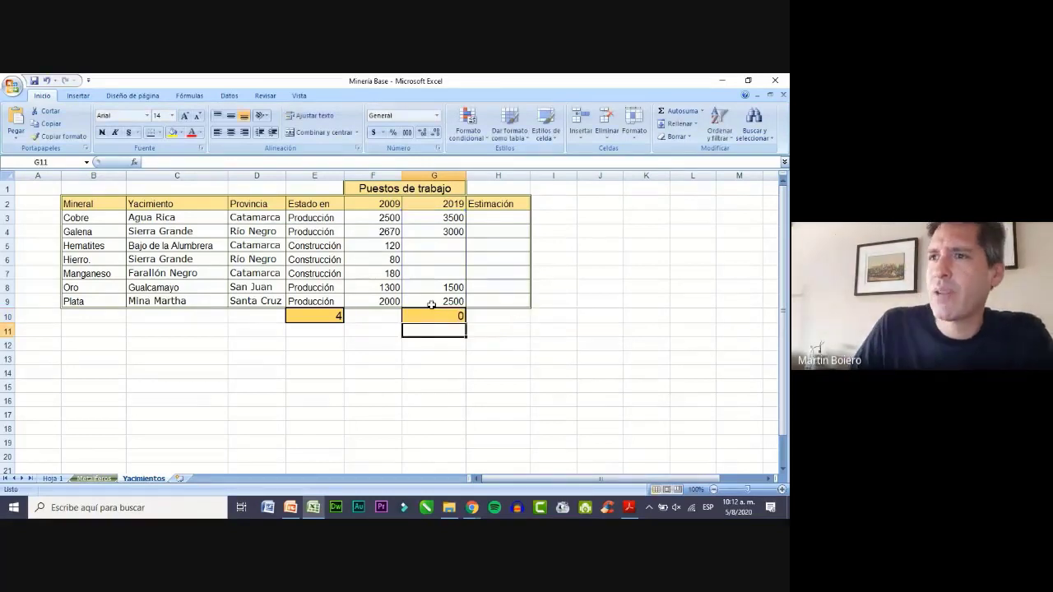
{"action": "left_click", "coordinate": [436, 247]}
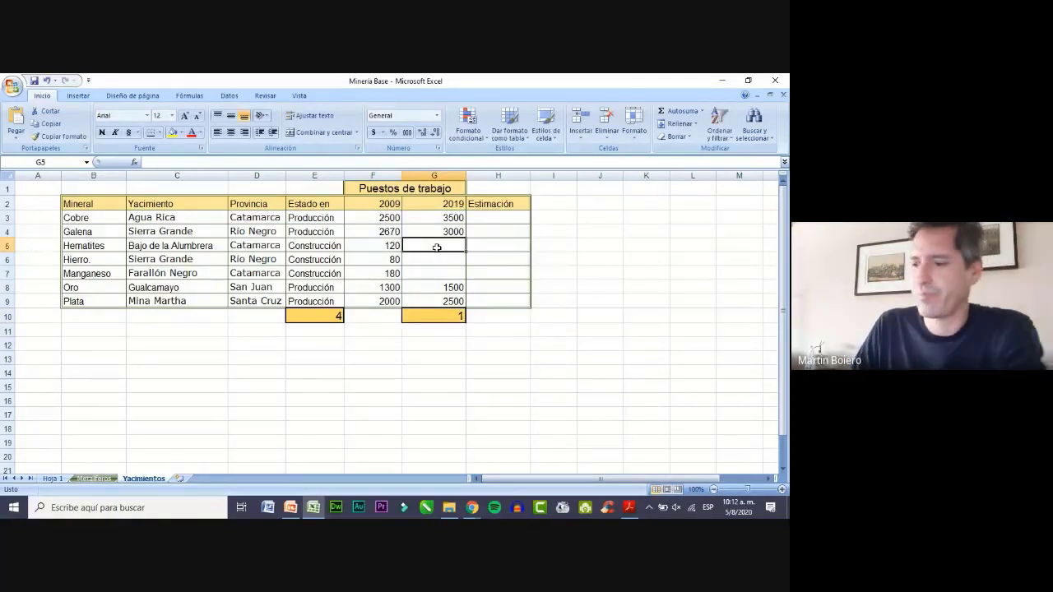
{"action": "left_click", "coordinate": [437, 259]}
{"action": "key", "text": "Delete"}
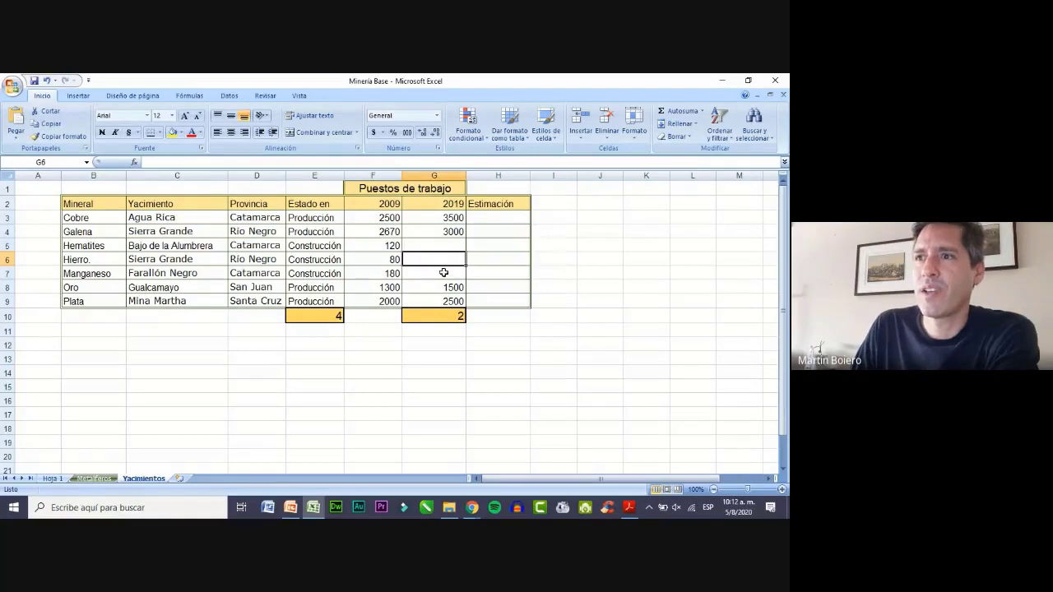
{"action": "left_click", "coordinate": [443, 273]}
{"action": "key", "text": "Delete"}
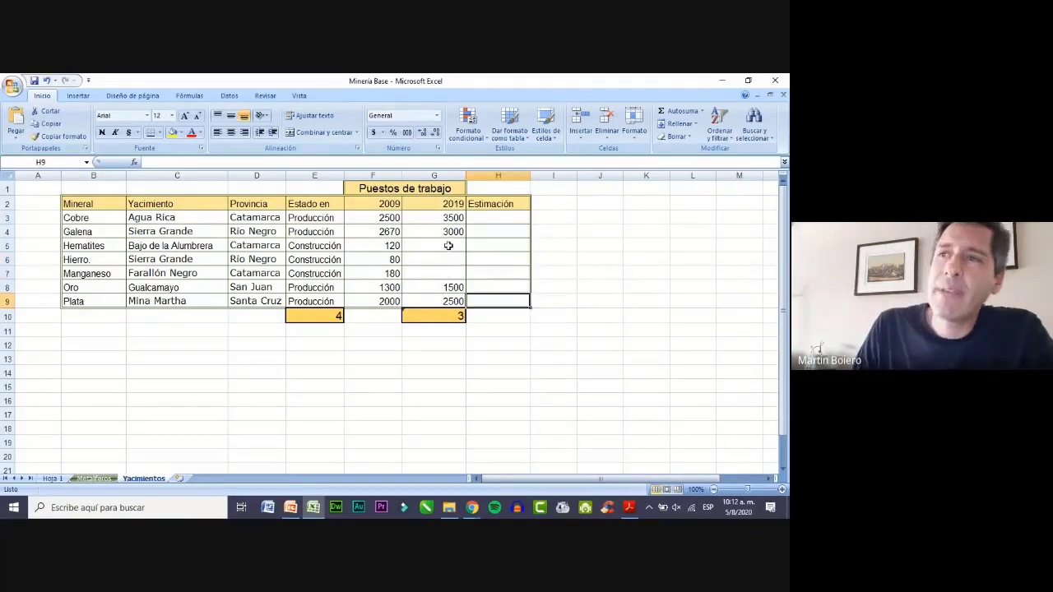
Check the emptied cells G5:G7 against the CONTAR.BLANCO formula in G10.
{"action": "left_click", "coordinate": [447, 245]}
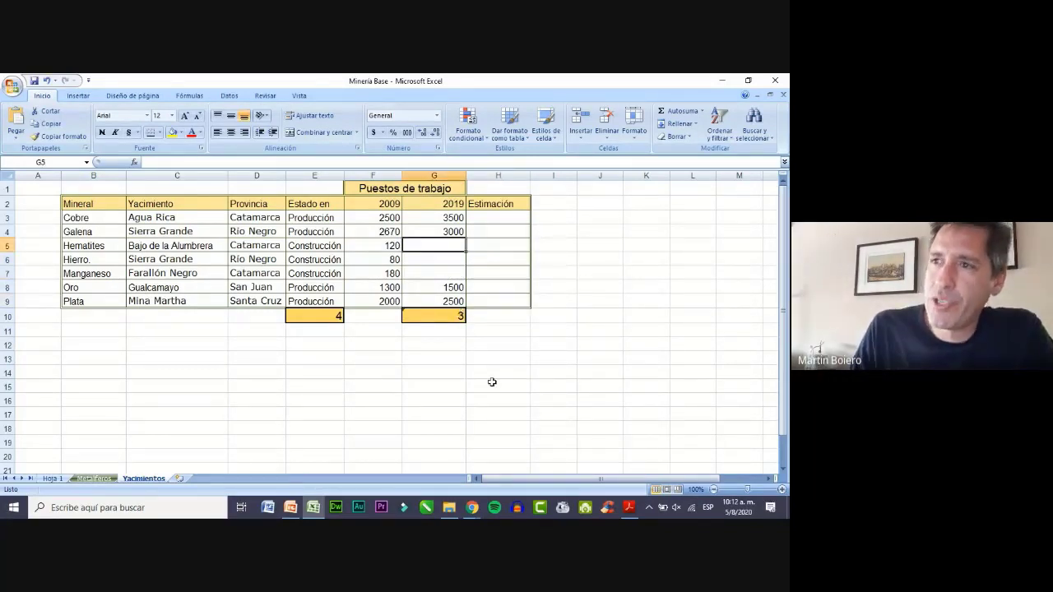
{"action": "left_click", "coordinate": [441, 256]}
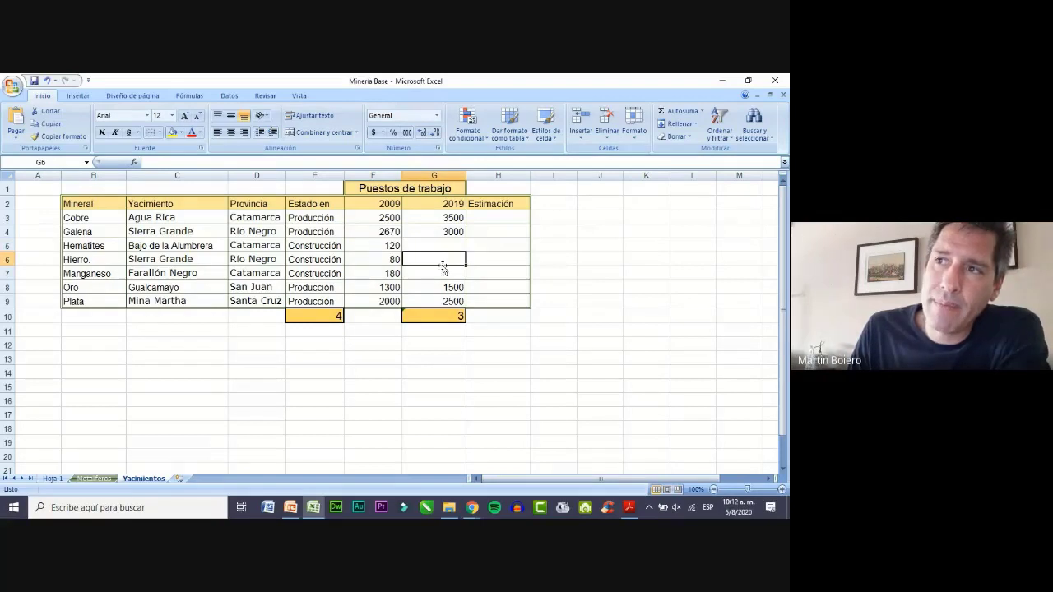
{"action": "left_click", "coordinate": [443, 271]}
{"action": "left_click_drag", "start_coordinate": [445, 246], "coordinate": [447, 272]}
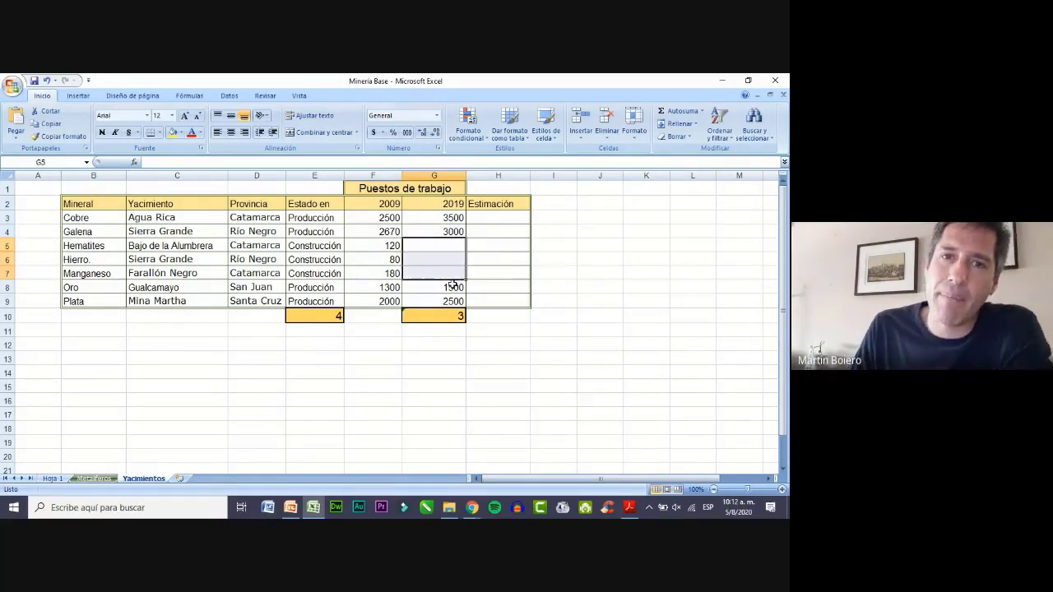
{"action": "left_click", "coordinate": [457, 318]}
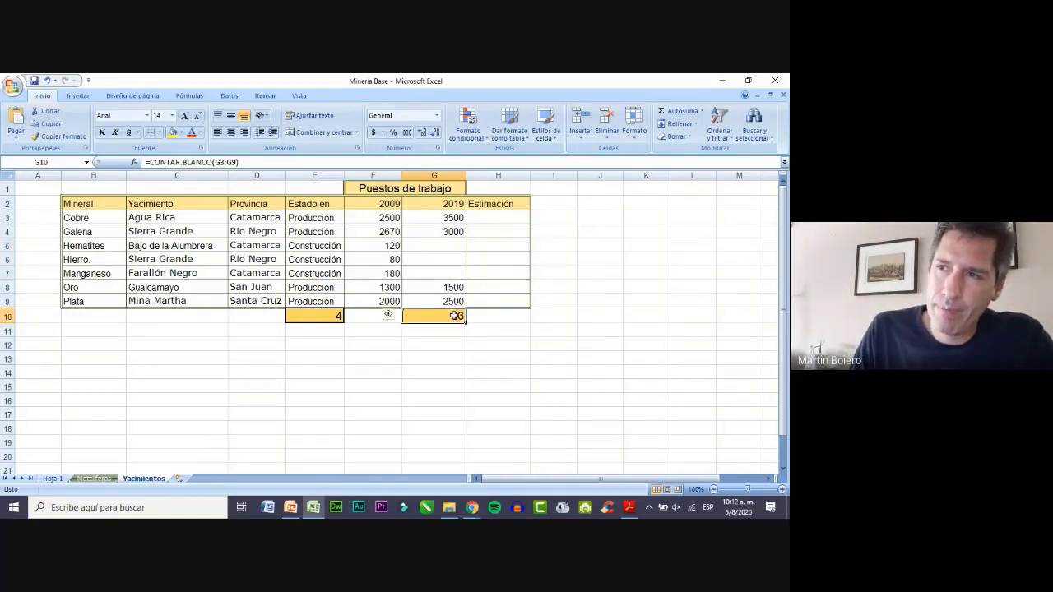
{"action": "double_click", "coordinate": [457, 316]}
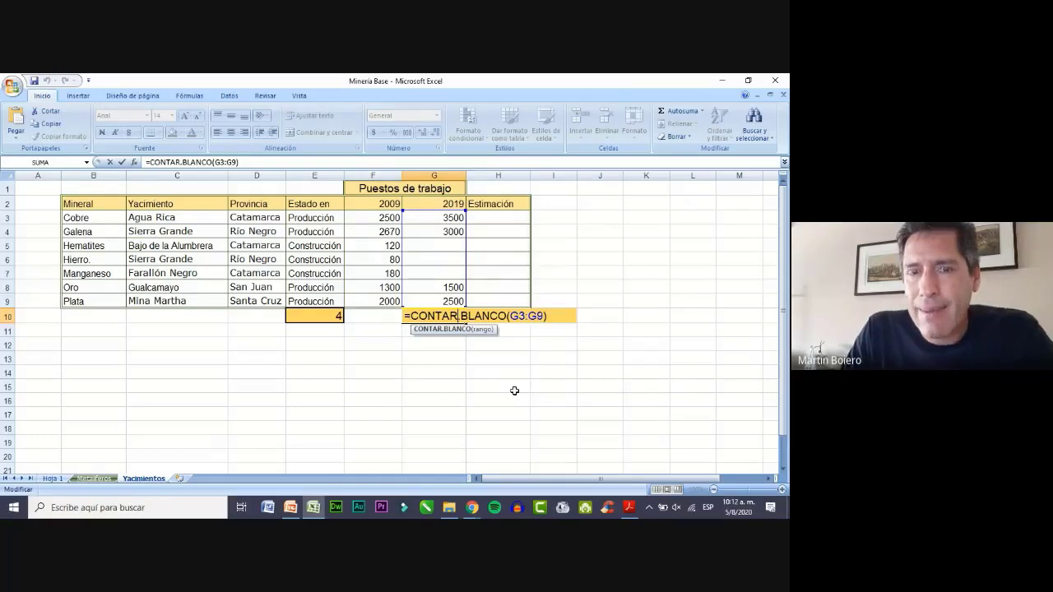
Switch to the assignment PDF and review the file-naming instruction, marking the TP7 suffix in the example apellidoTP7.
{"action": "left_click", "coordinate": [629, 508]}
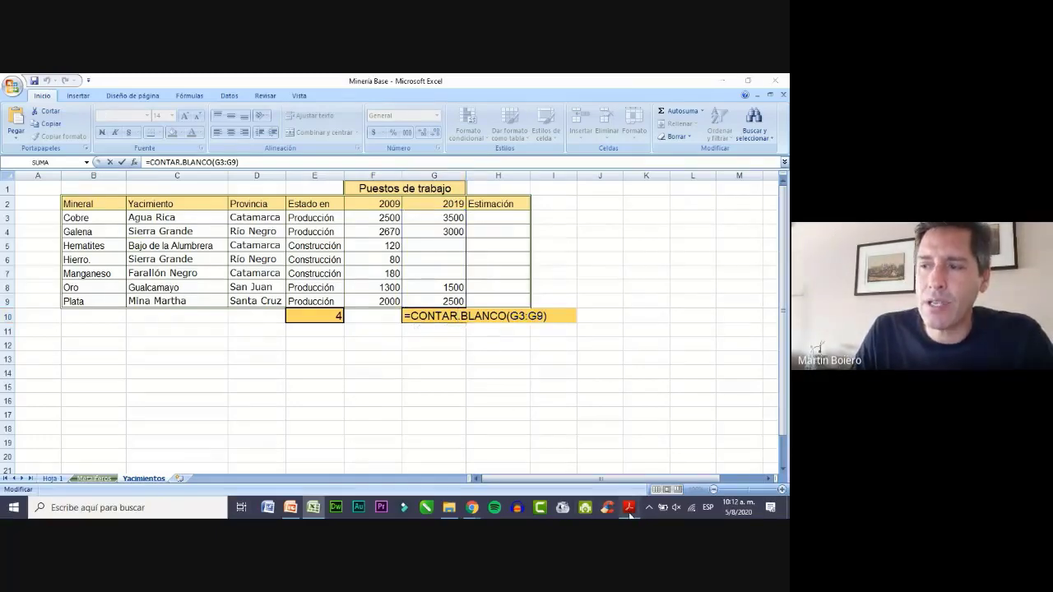
{"action": "scroll", "coordinate": [445, 311], "scroll_direction": "up", "scroll_amount": 10}
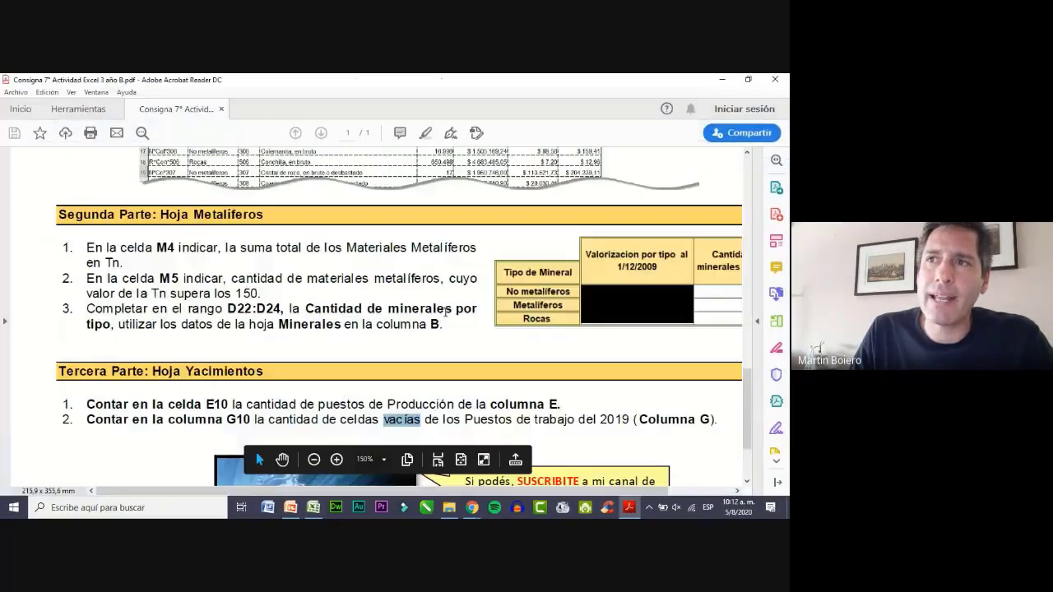
{"action": "scroll", "coordinate": [445, 311], "scroll_direction": "up", "scroll_amount": 1}
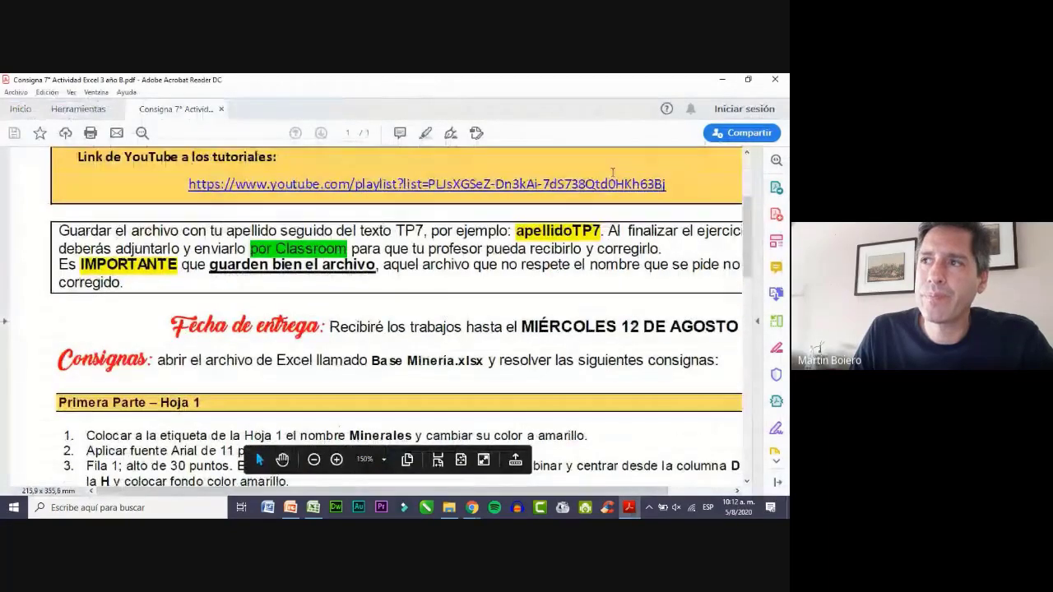
{"action": "left_click_drag", "start_coordinate": [572, 231], "coordinate": [604, 231]}
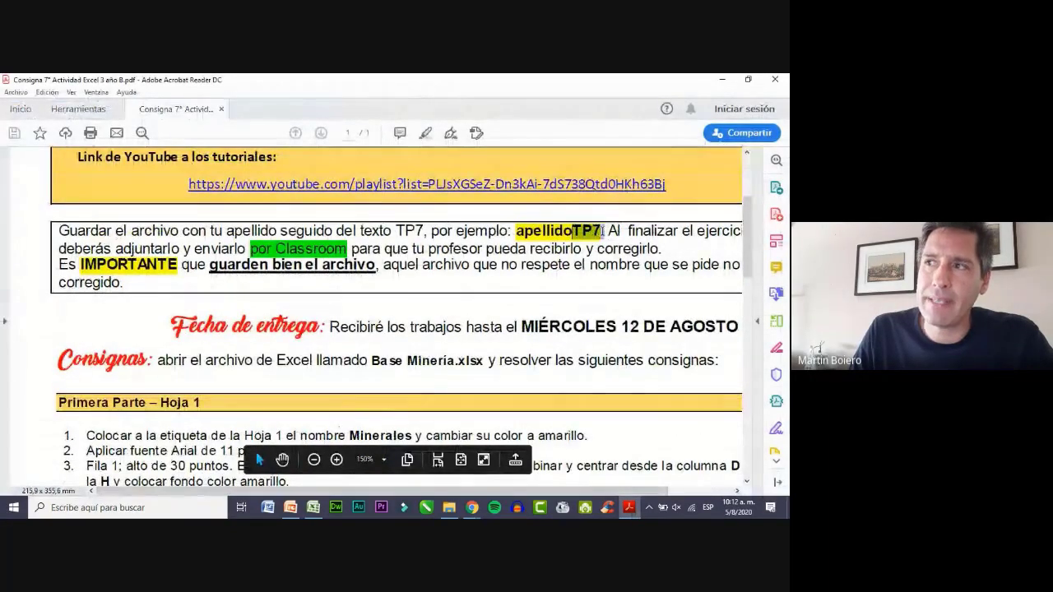